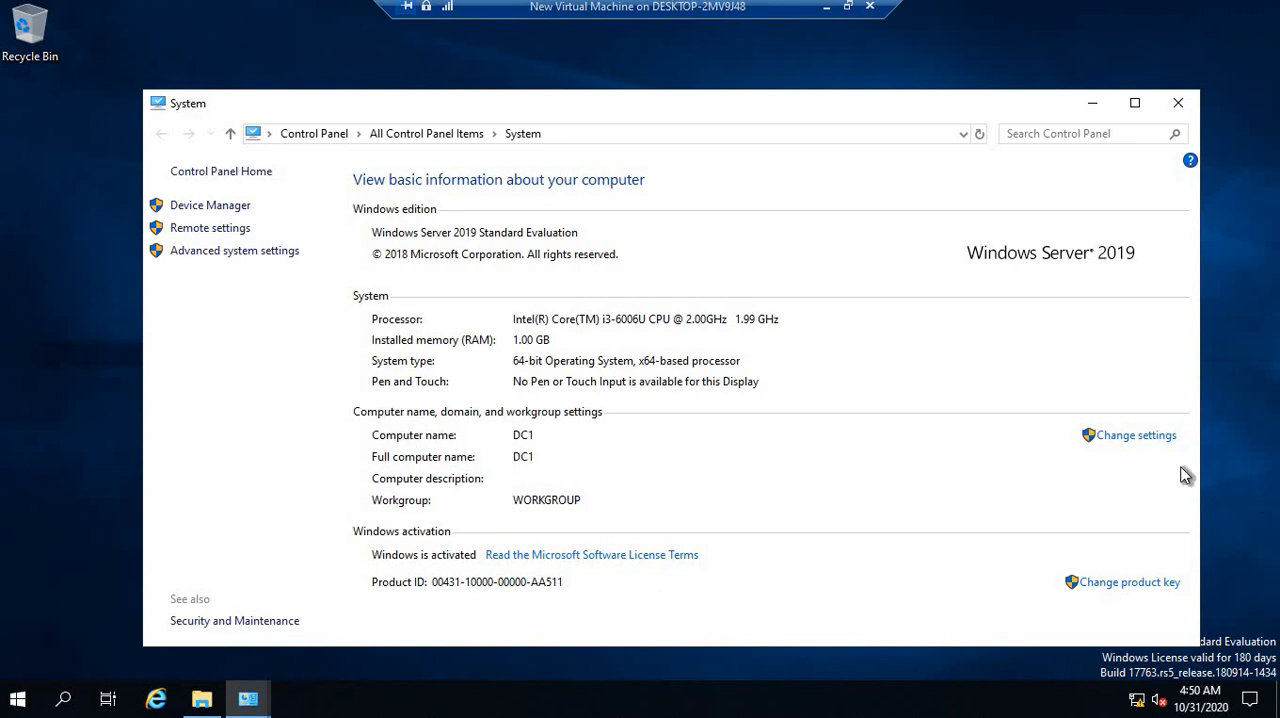
Inspect the server's computer name and workgroup settings without changing them, and close the System and This PC windows
click(1130, 440)
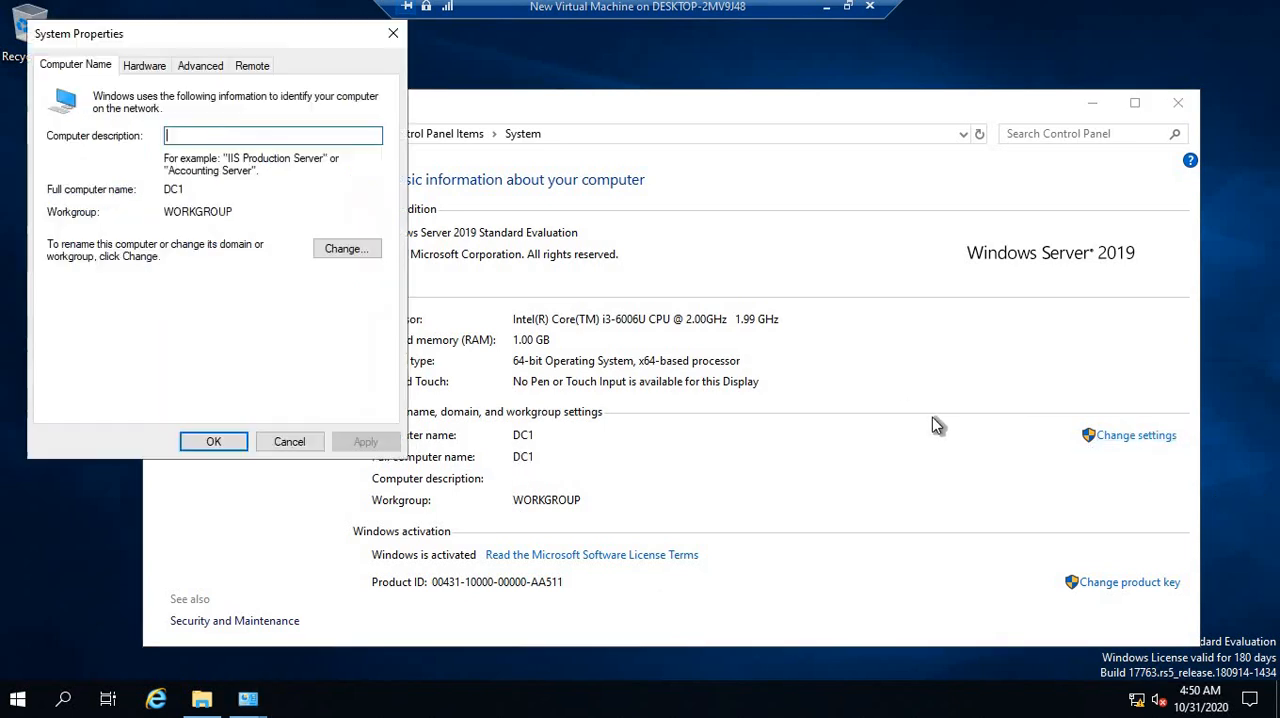
click(347, 250)
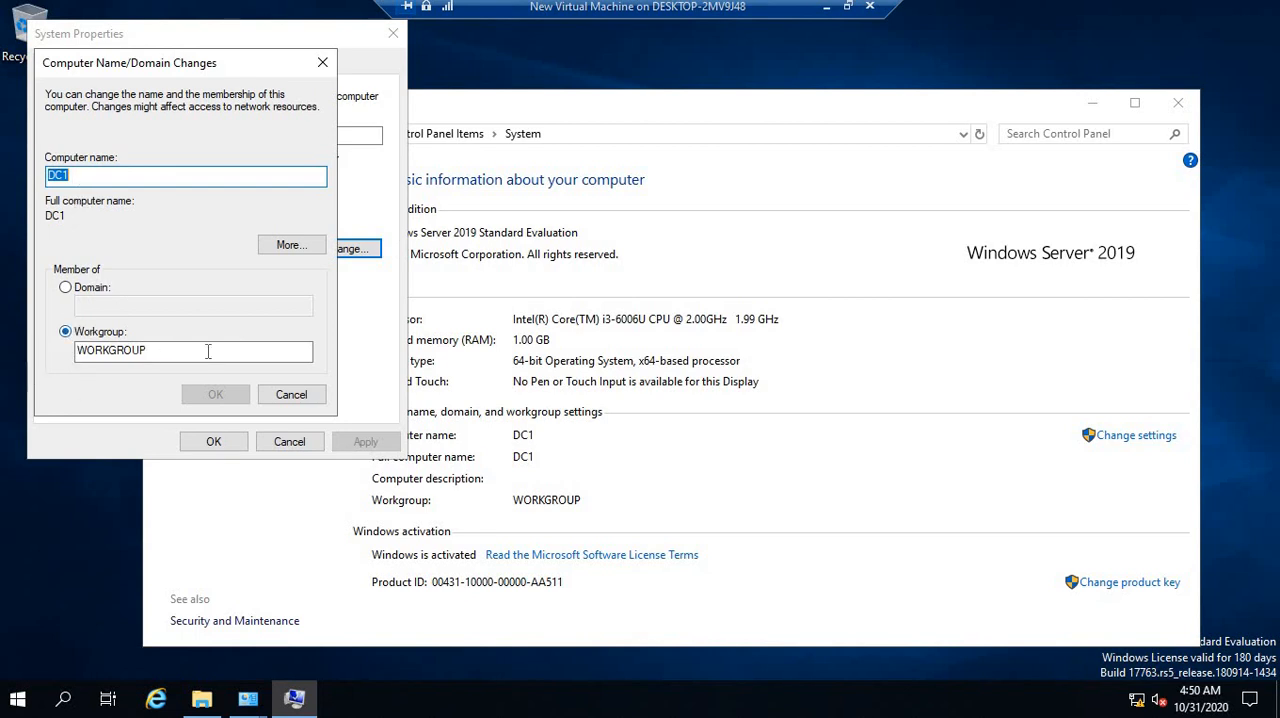
click(290, 398)
click(289, 441)
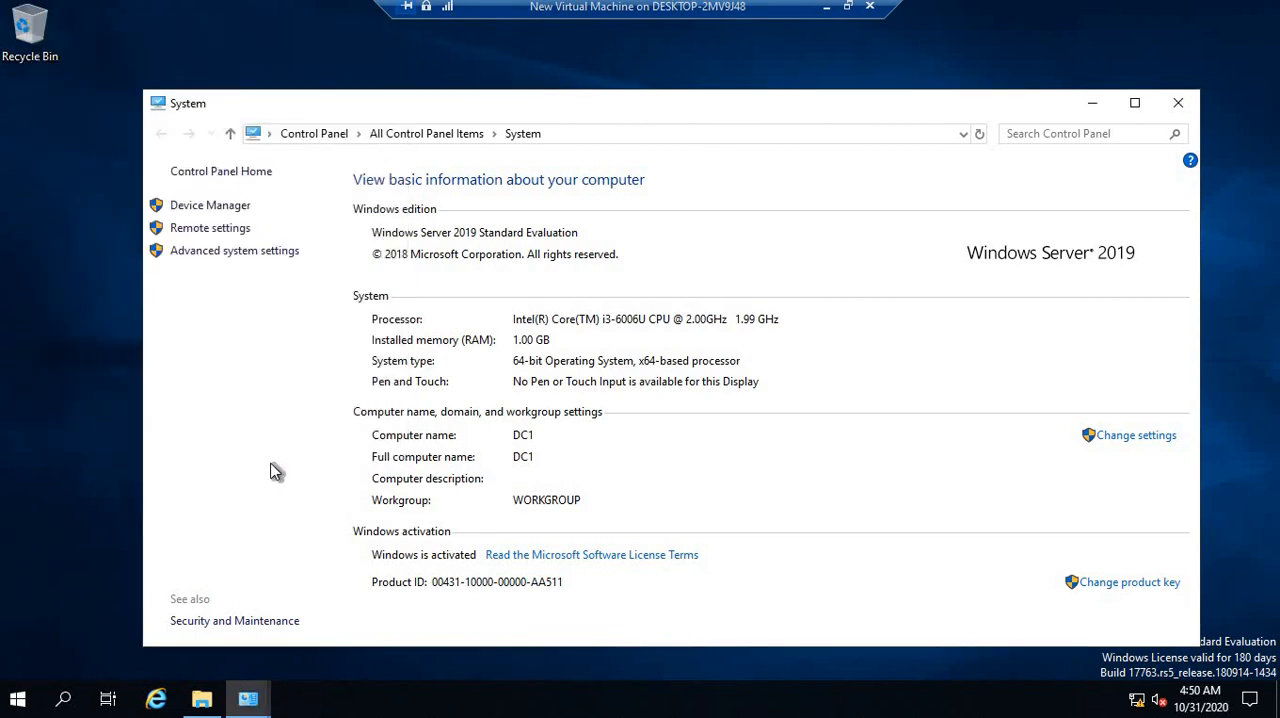
click(1181, 110)
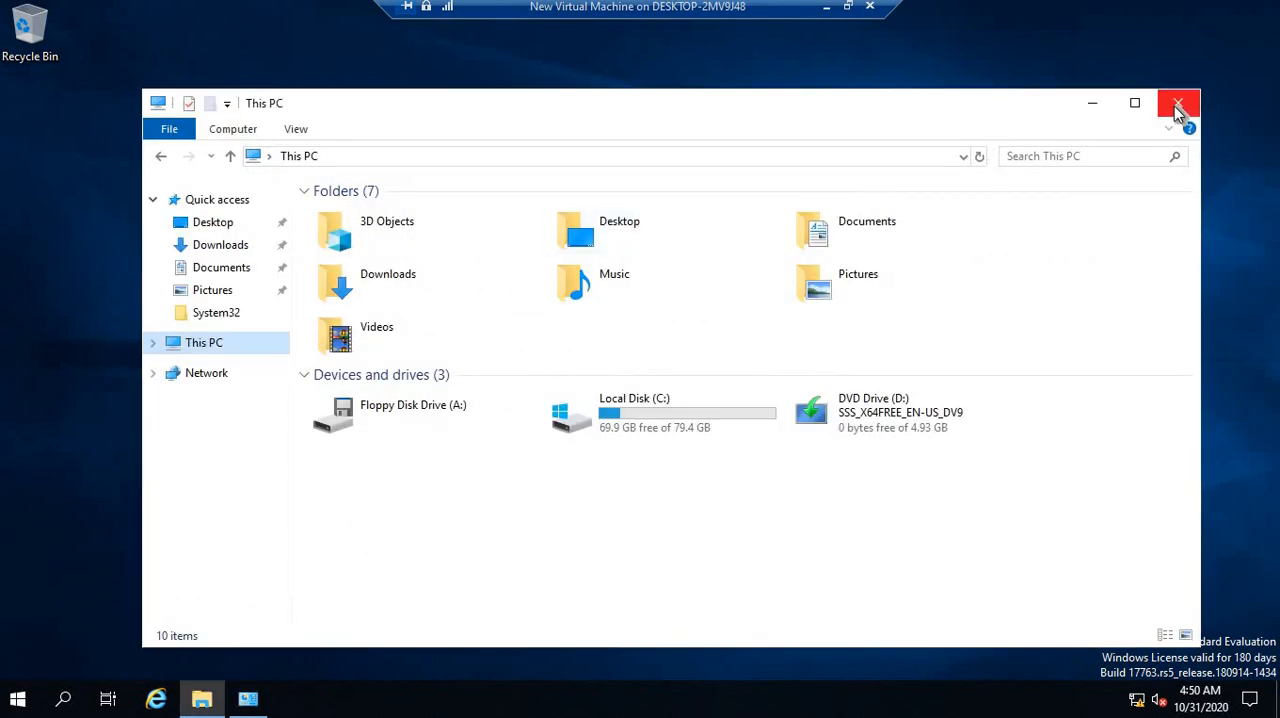
click(1178, 108)
Leave the server's full-screen view, minimize its connection window and switch to the Windows 10 client virtual machine
key(alt+Tab)
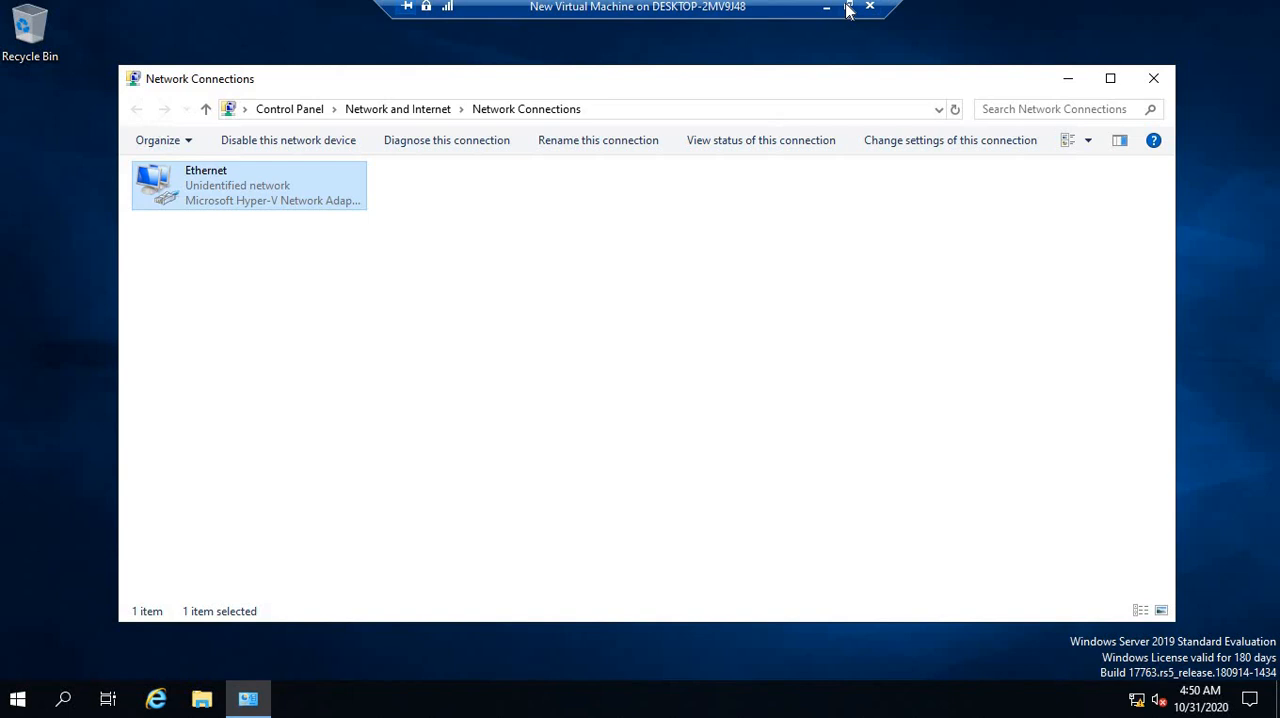
click(847, 10)
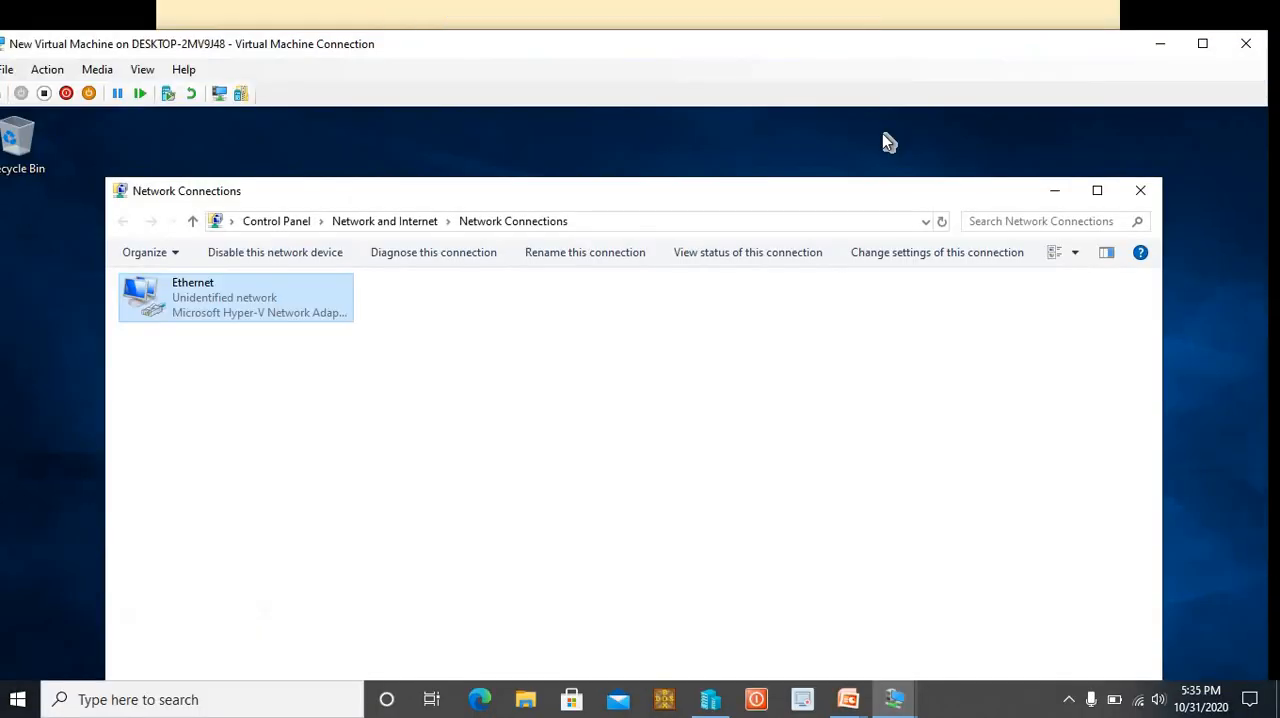
key(alt+Tab)
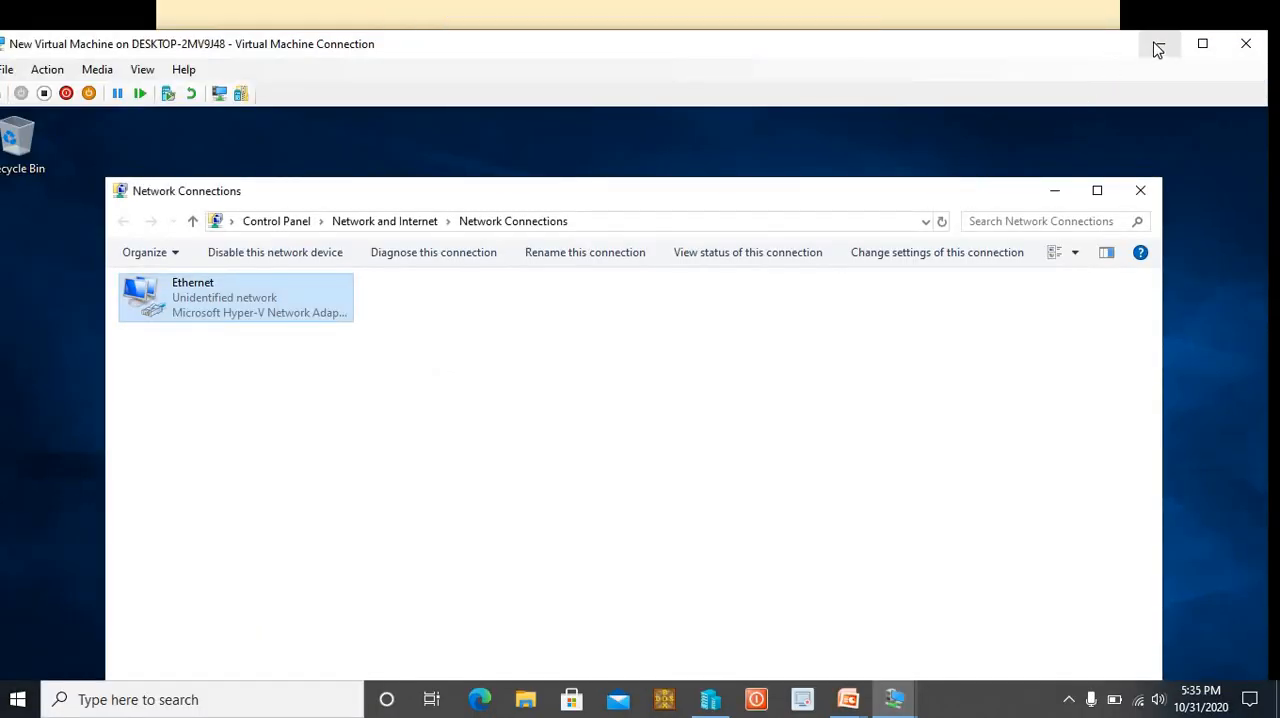
click(1160, 43)
key(alt+Tab)
key(alt+Tab)
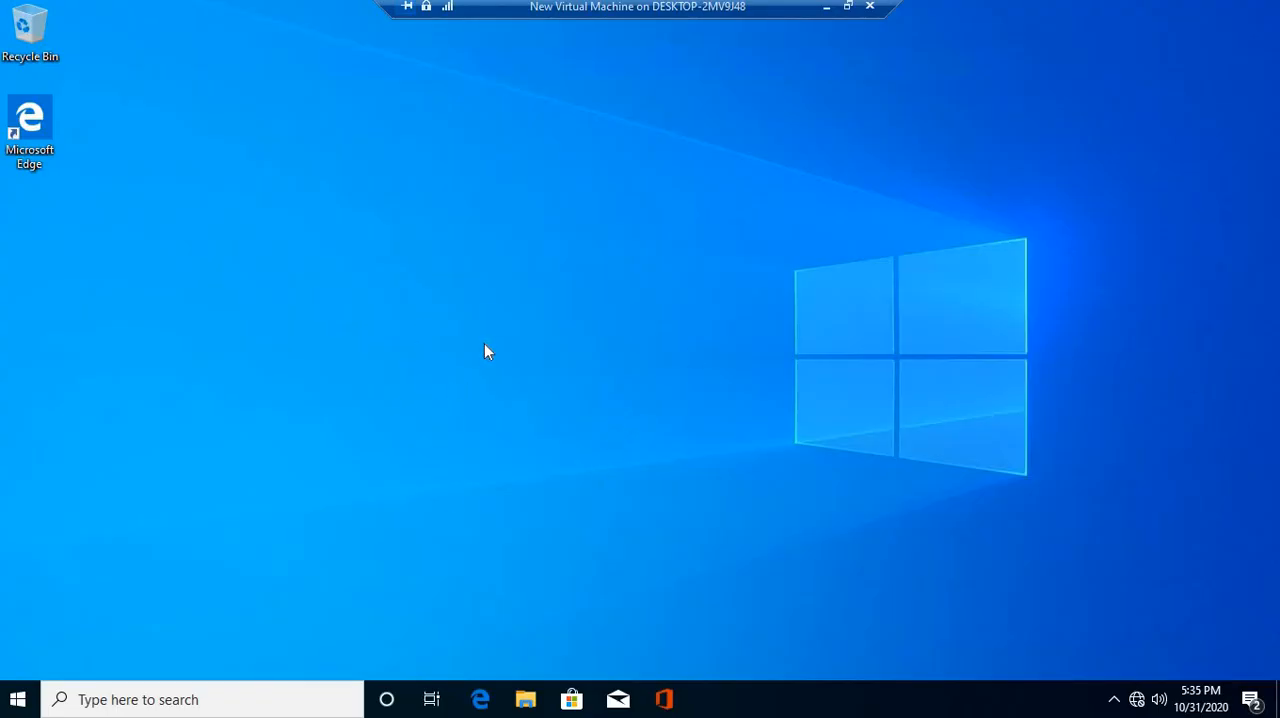
Open a command prompt on the client and run ipconfig to check its IP configuration
key(super+r)
text(cmd)
key(Return)
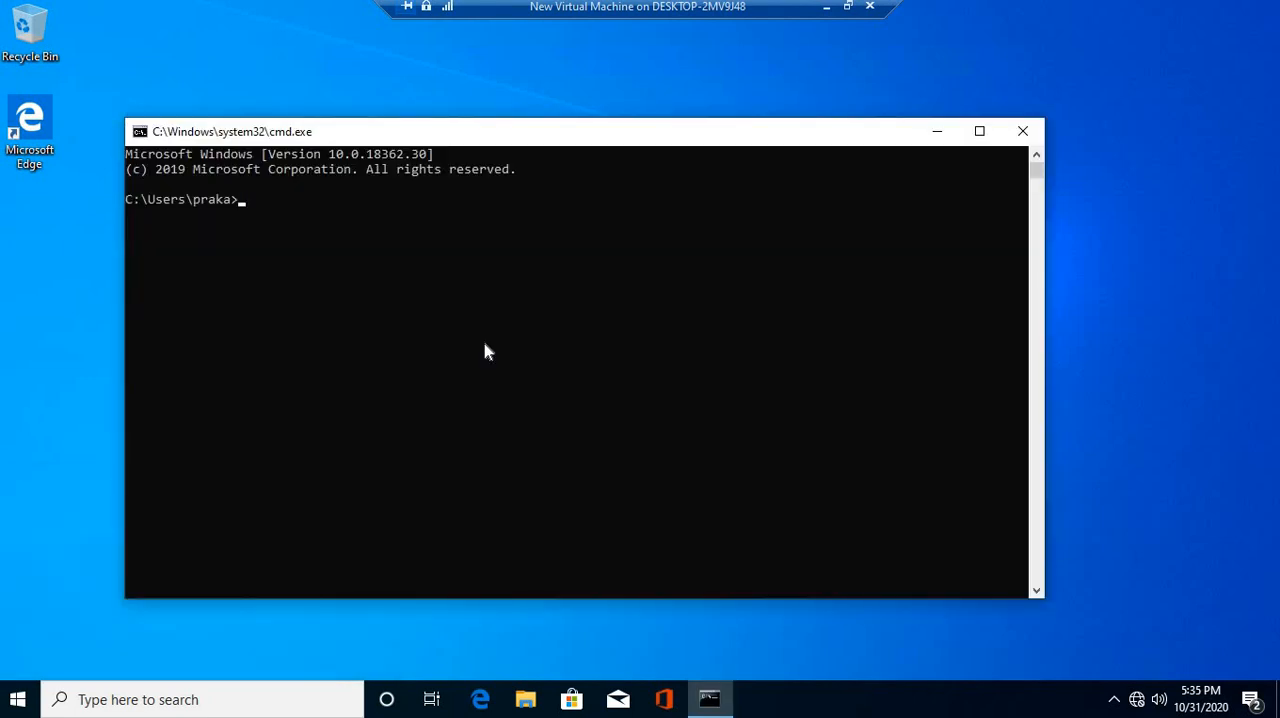
text(icpconfig)
key(BackSpace)
key(BackSpace)
key(BackSpace)
key(BackSpace)
key(BackSpace)
key(BackSpace)
key(BackSpace)
key(BackSpace)
text(pconfig)
key(Return)
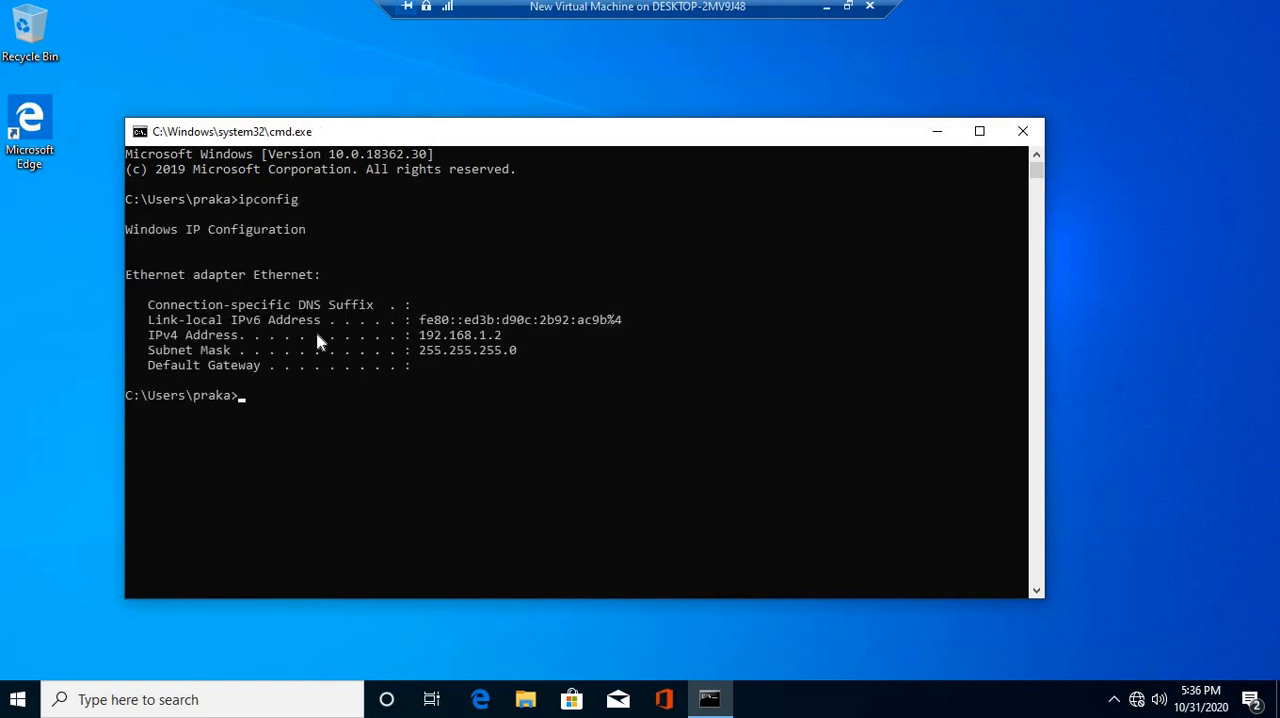
Open Network Connections with ncpa.cpl, inspect the Ethernet adapter's IPv4 properties without changes, and close the window
text(ncpa.cpl)
key(Return)
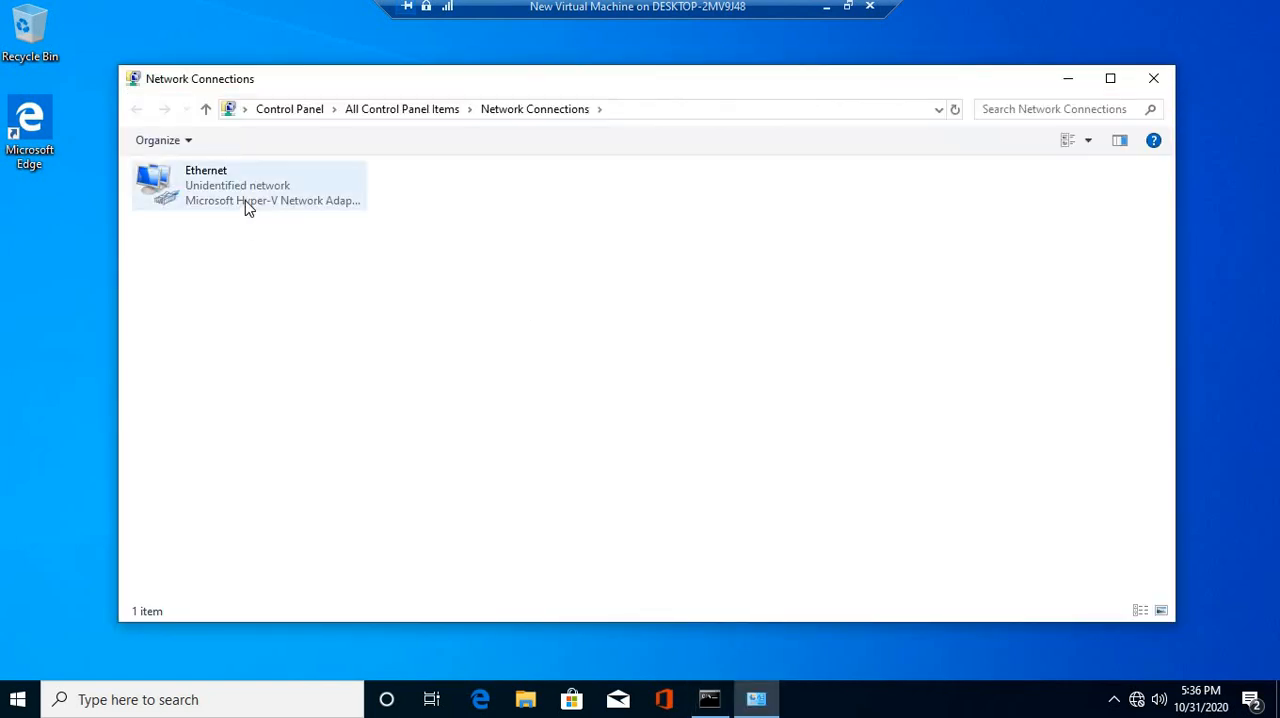
click(248, 205)
right_click(246, 201)
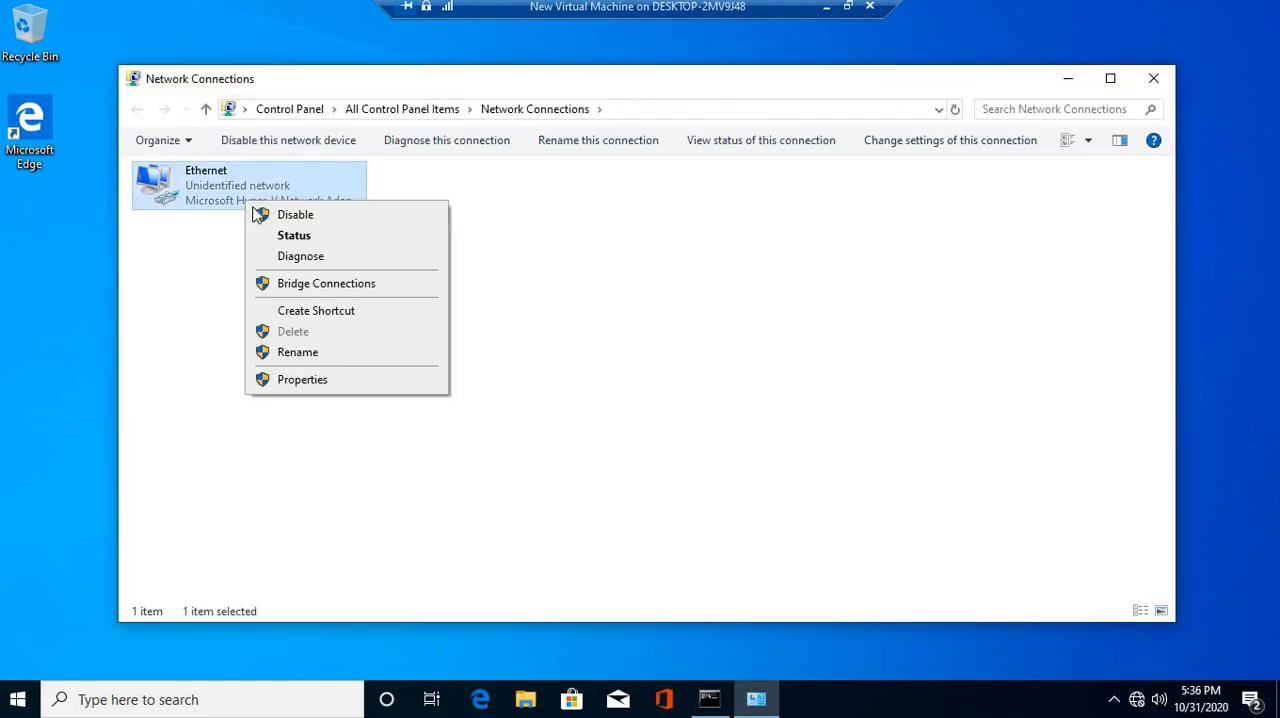
click(315, 383)
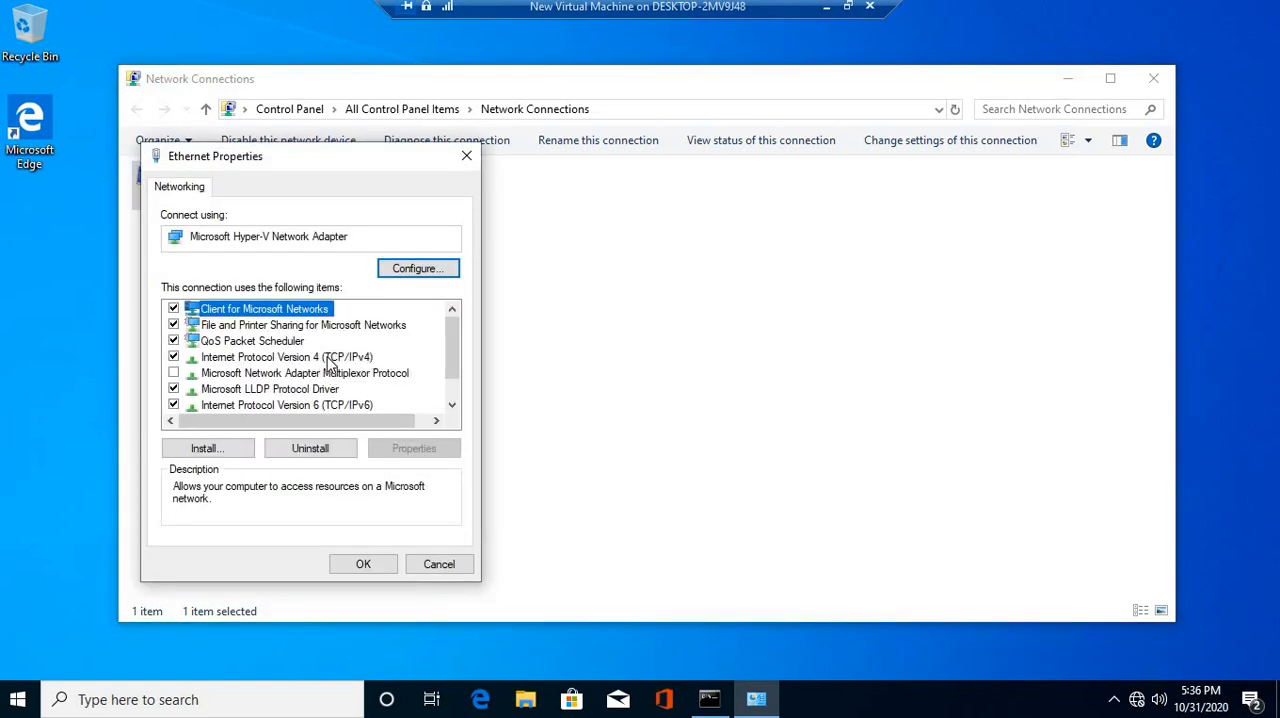
click(328, 360)
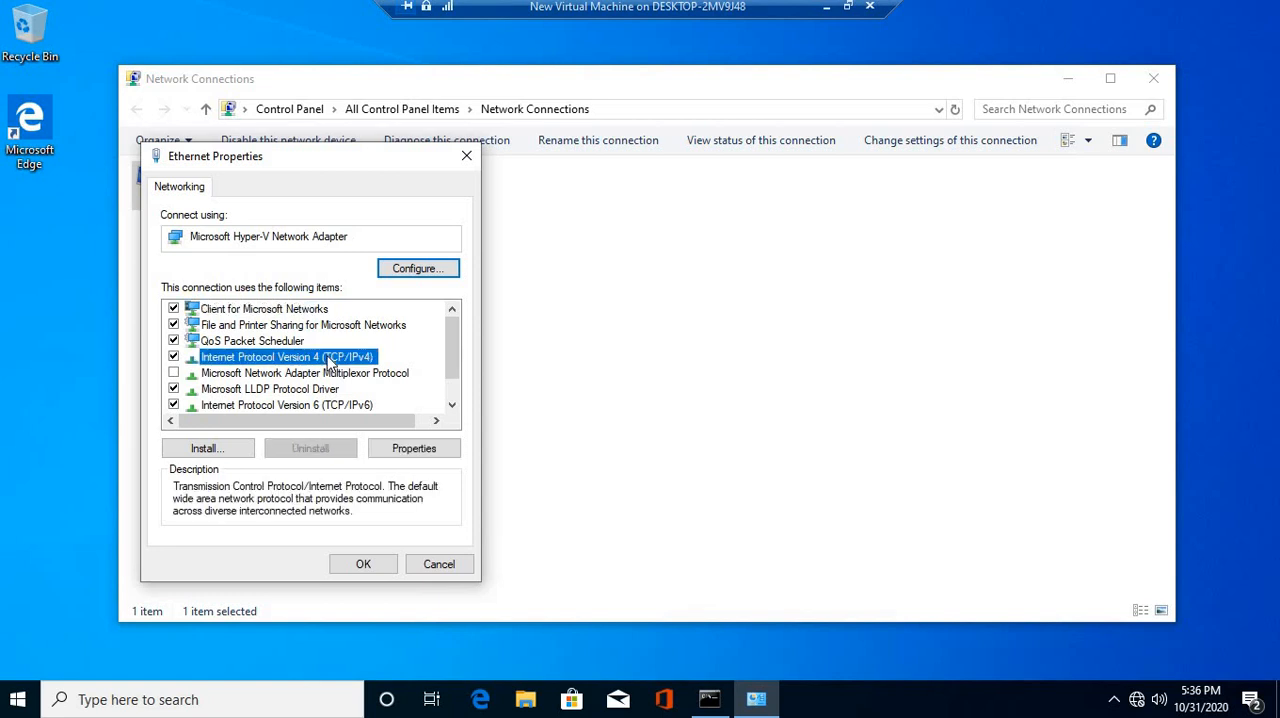
click(424, 452)
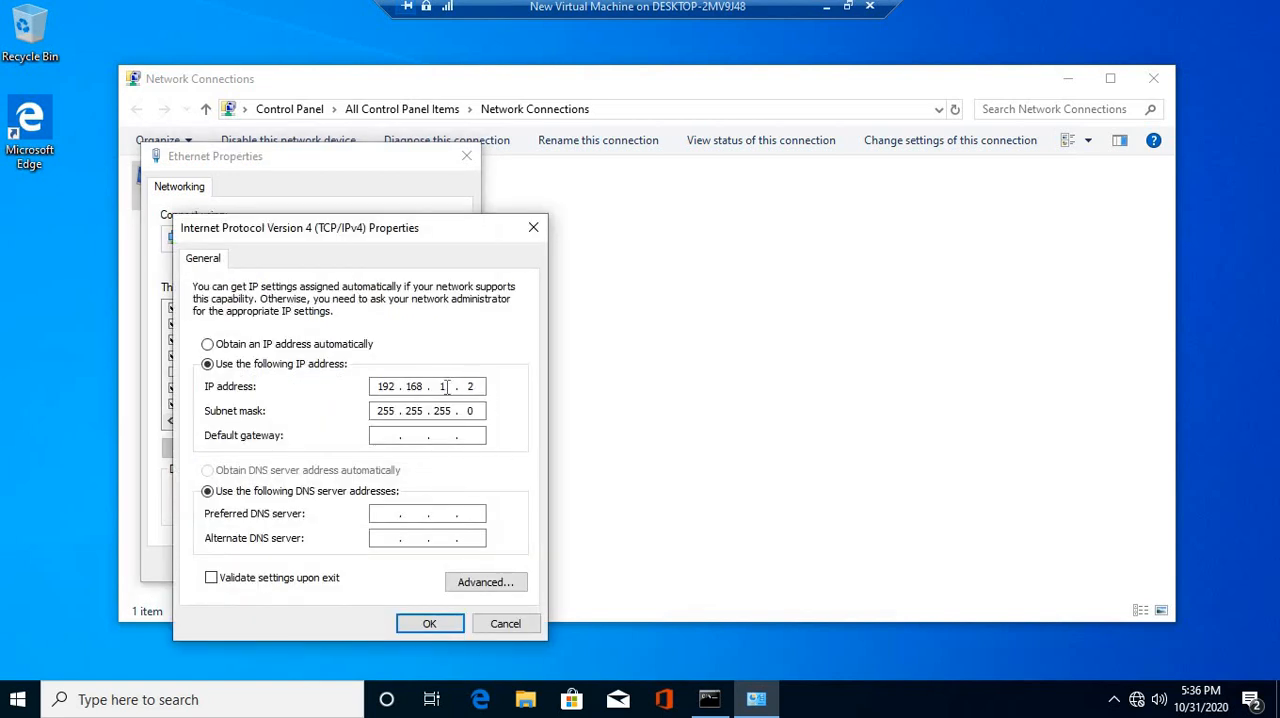
click(505, 624)
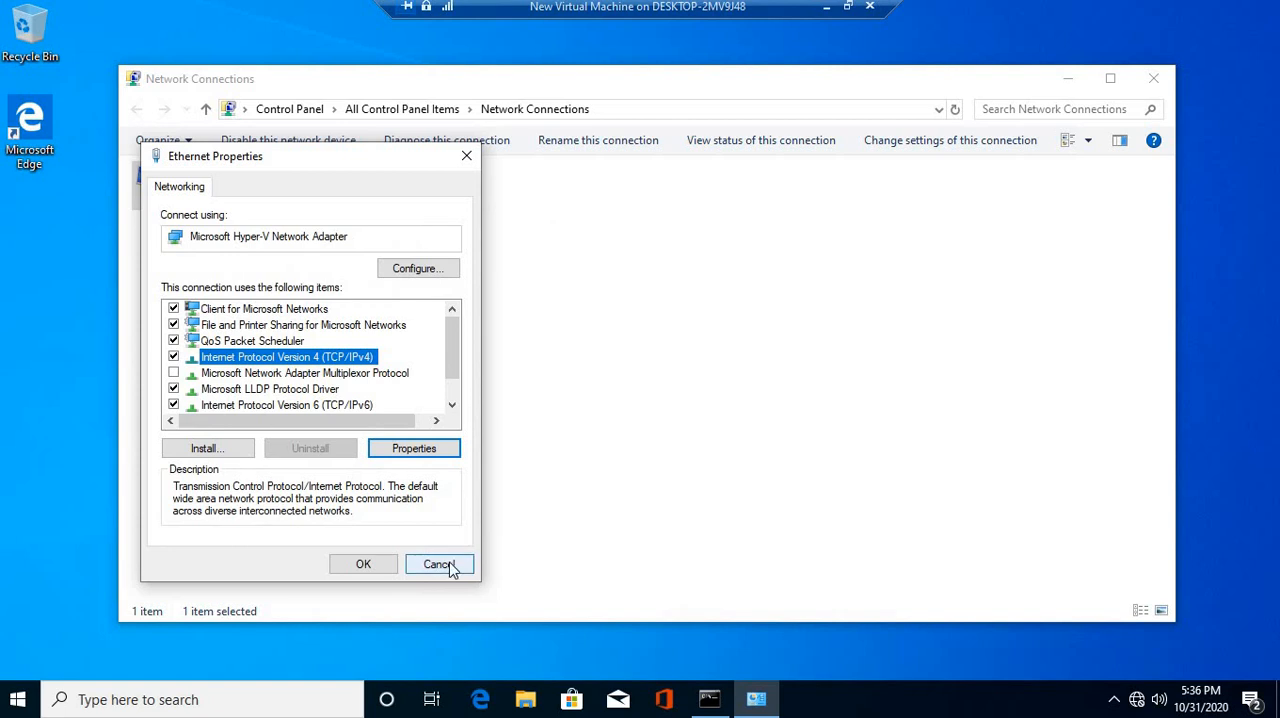
click(443, 563)
click(1154, 82)
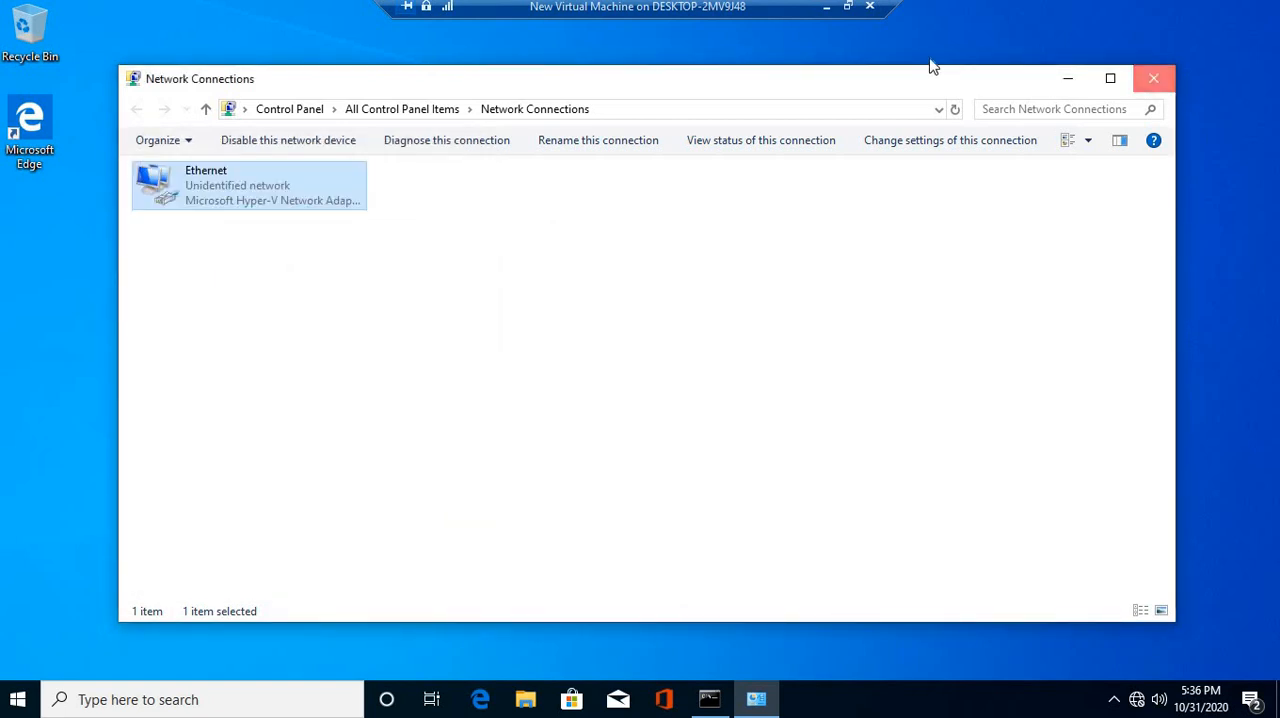
Leave the client's full-screen view and check the domain controller's planned name and addressing on the PowerPoint slide
click(847, 7)
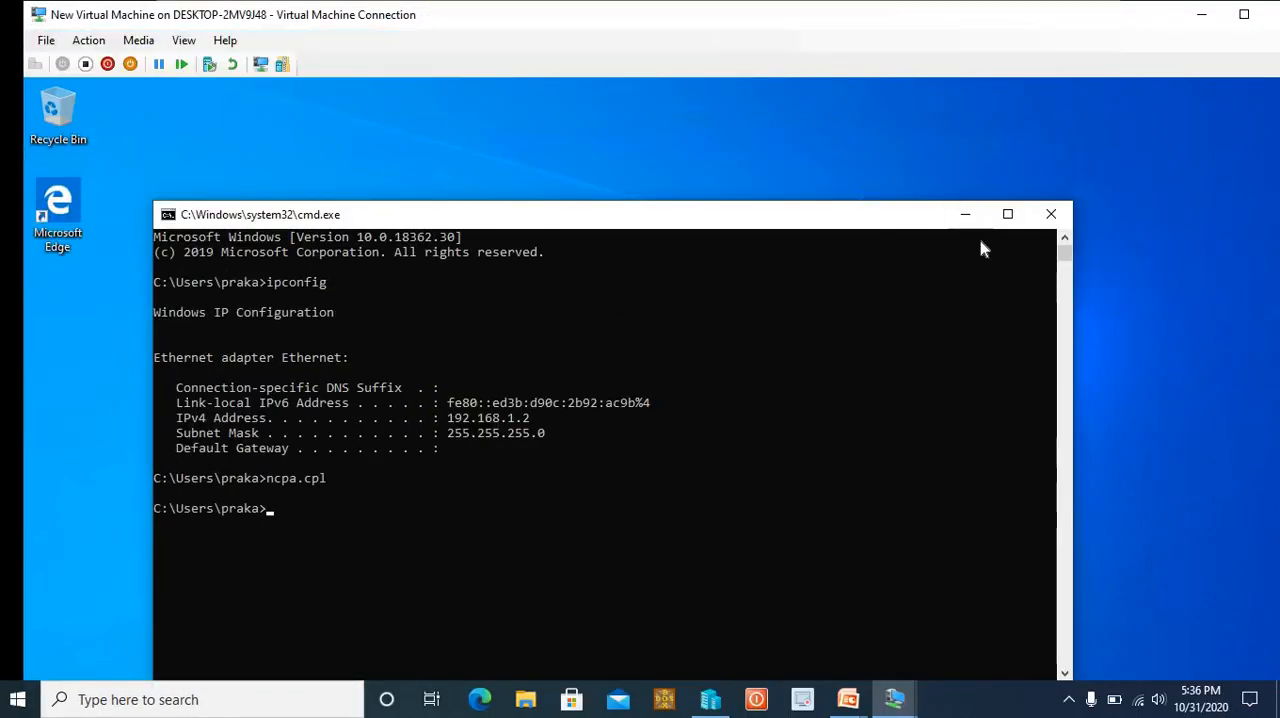
key(alt+Tab)
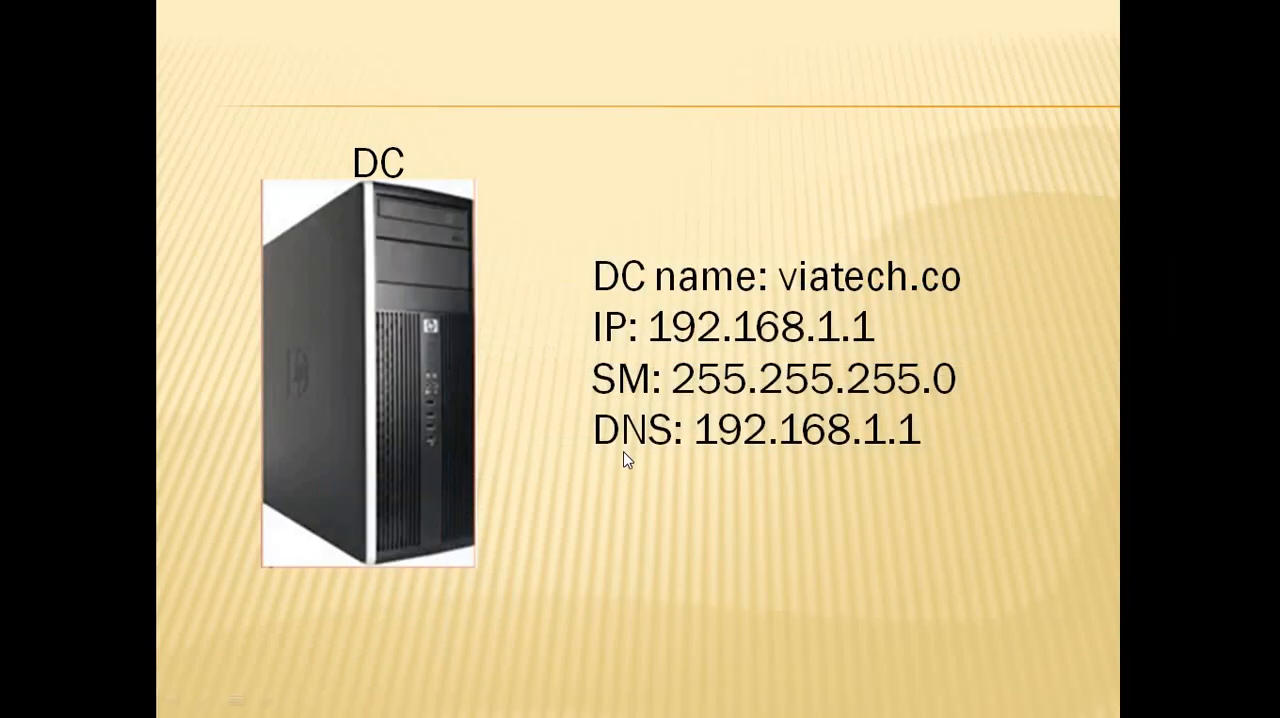
key(alt+Tab)
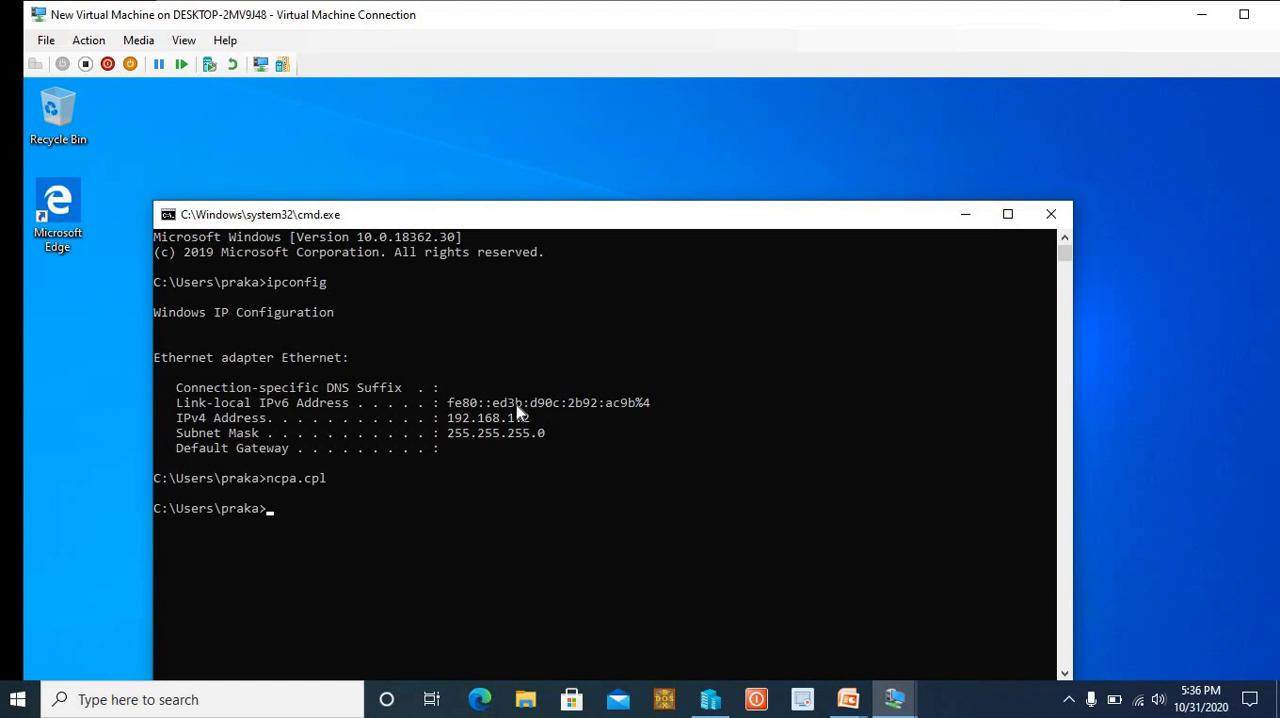
Switch back to the Windows Server virtual machine, close its Network Connections window and show the machine full screen
click(1205, 15)
key(alt+Tab)
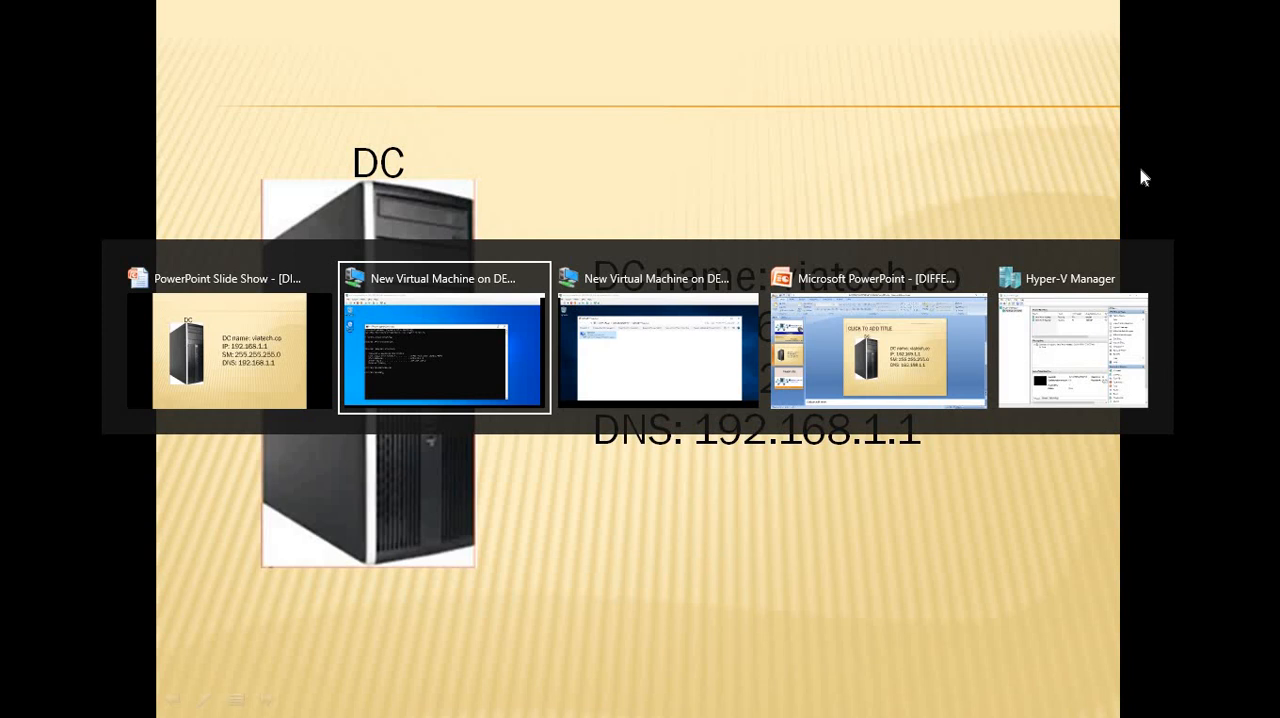
key(alt+Tab)
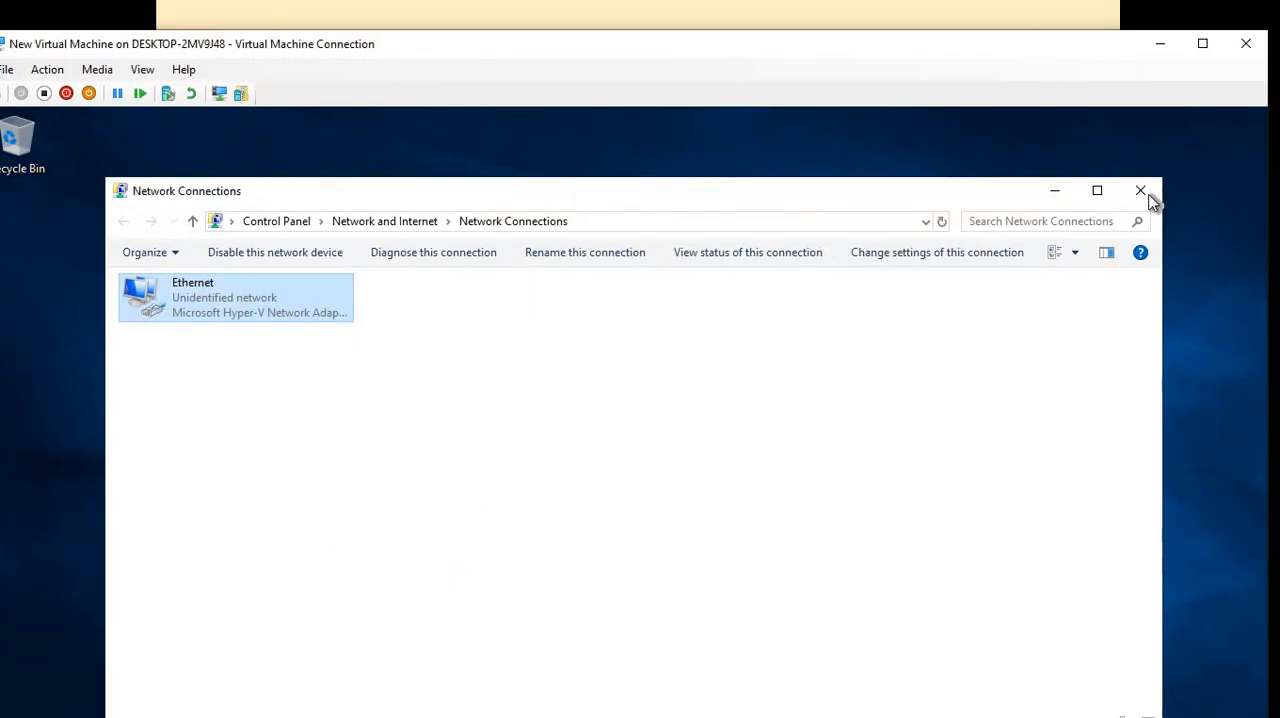
click(1141, 191)
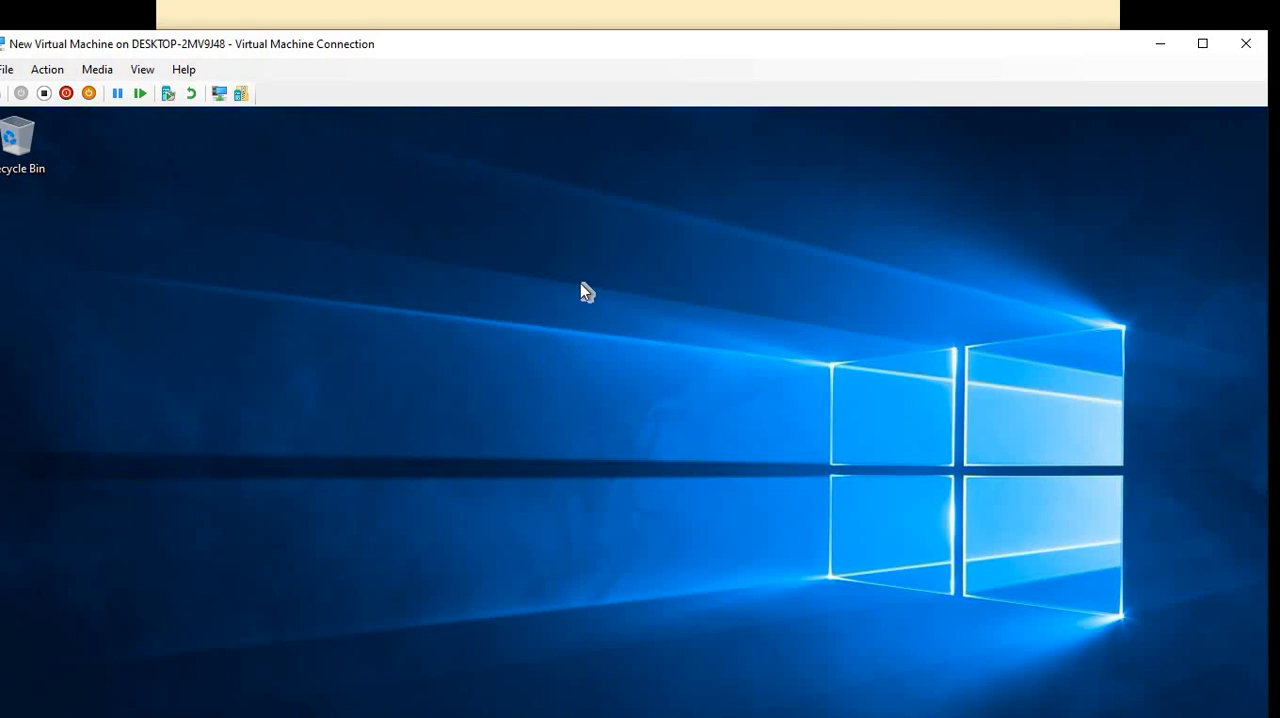
click(1204, 44)
Open a command prompt on the server and run ipconfig to check its IP configuration
key(super+r)
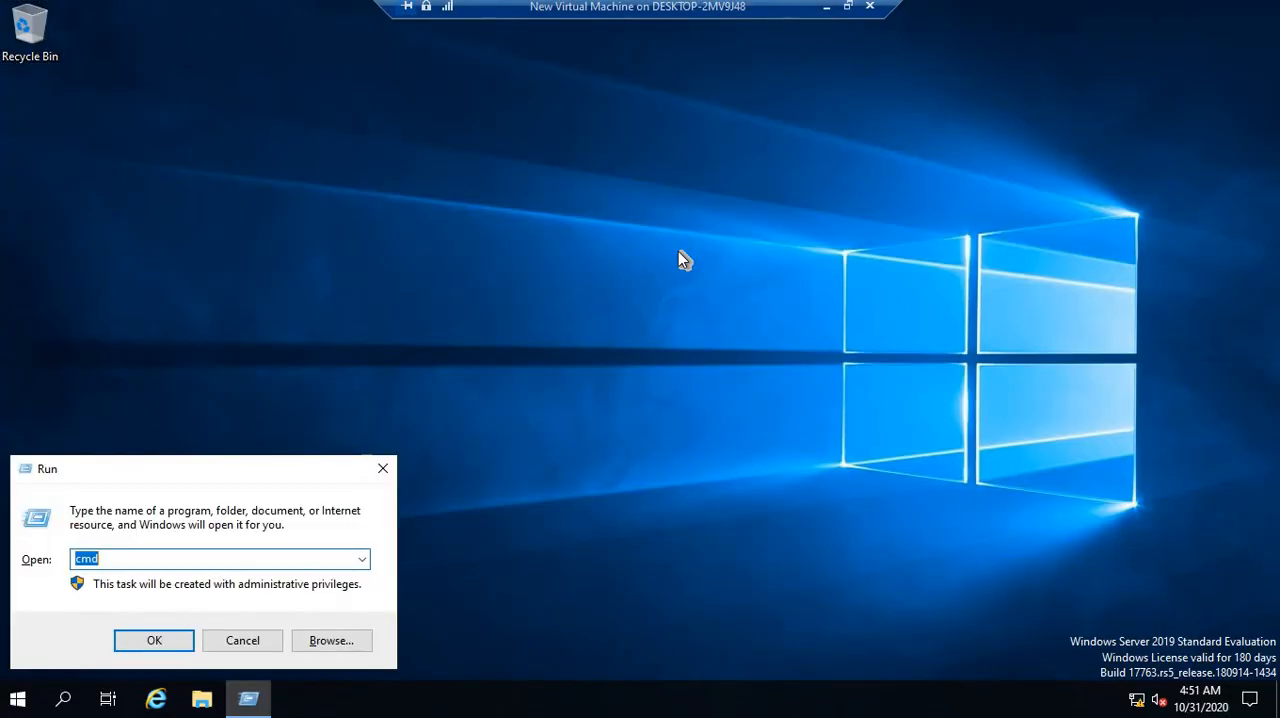
text(cmd)
key(Return)
text(ipconf)
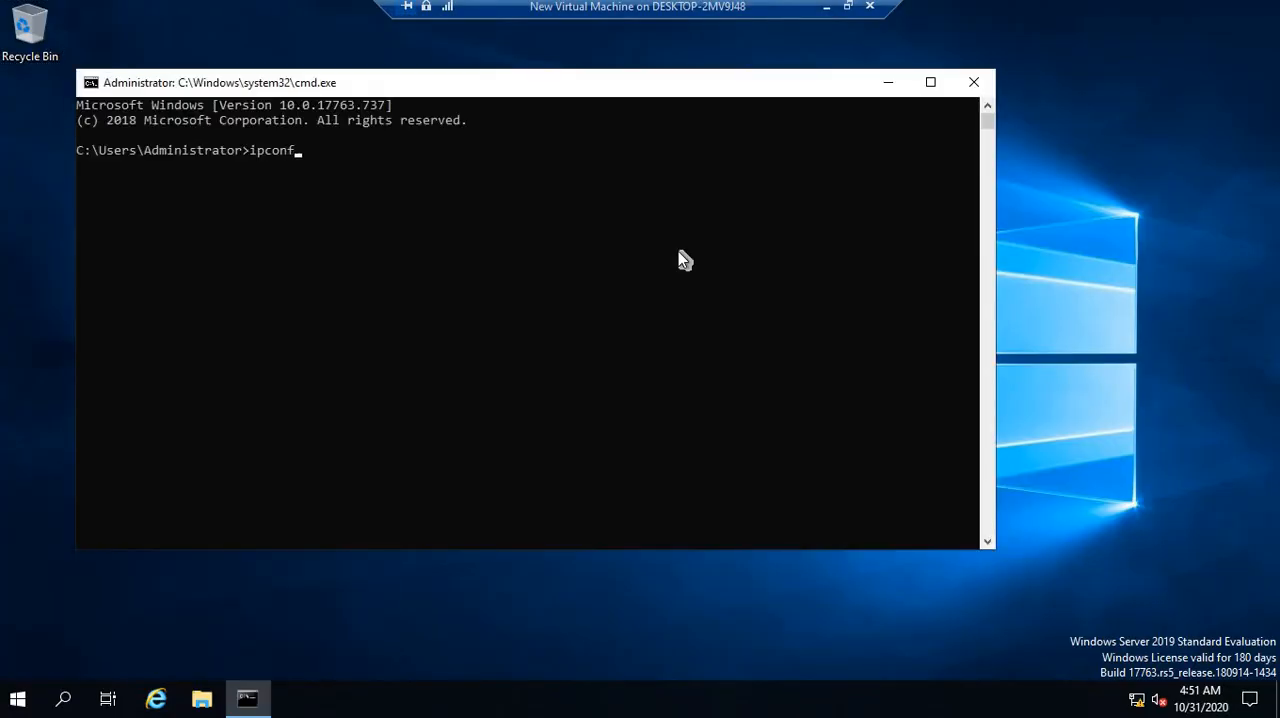
text(ig)
key(Return)
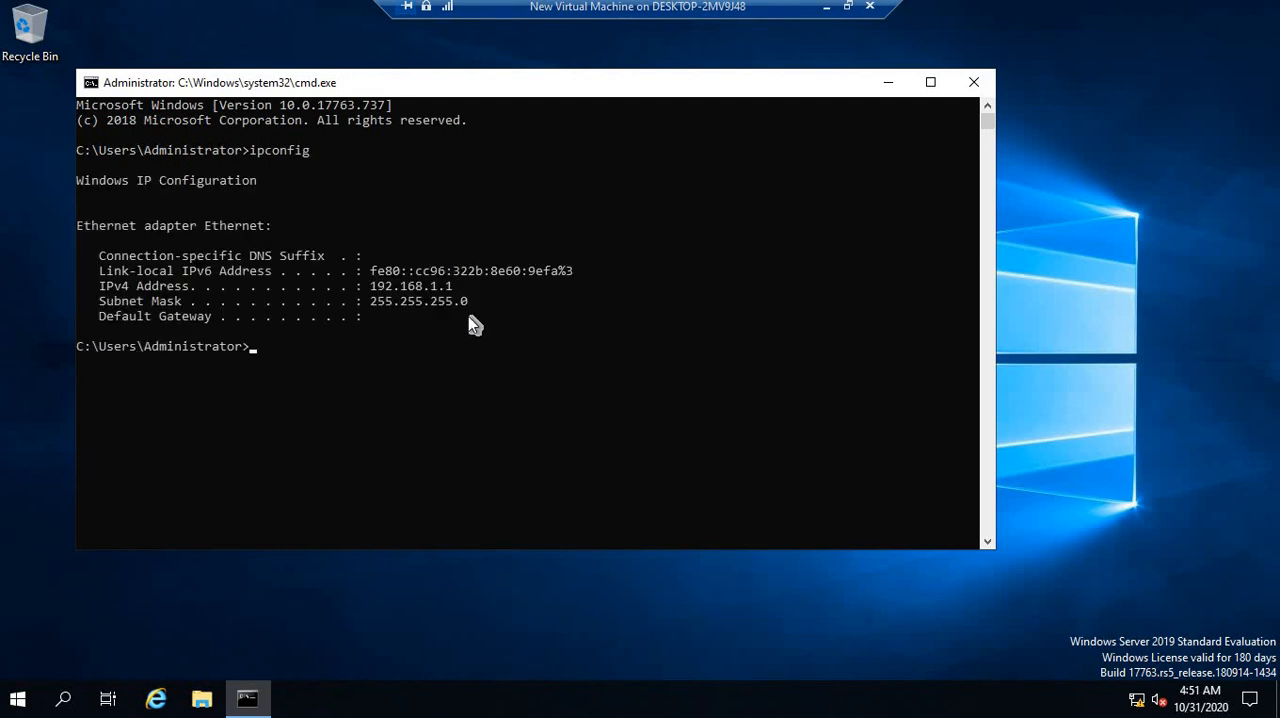
Open Network Connections with ncpa.cpl and bring up the Ethernet adapter's Internet Protocol Version 4 properties
text(ncpa.cpl)
key(Return)
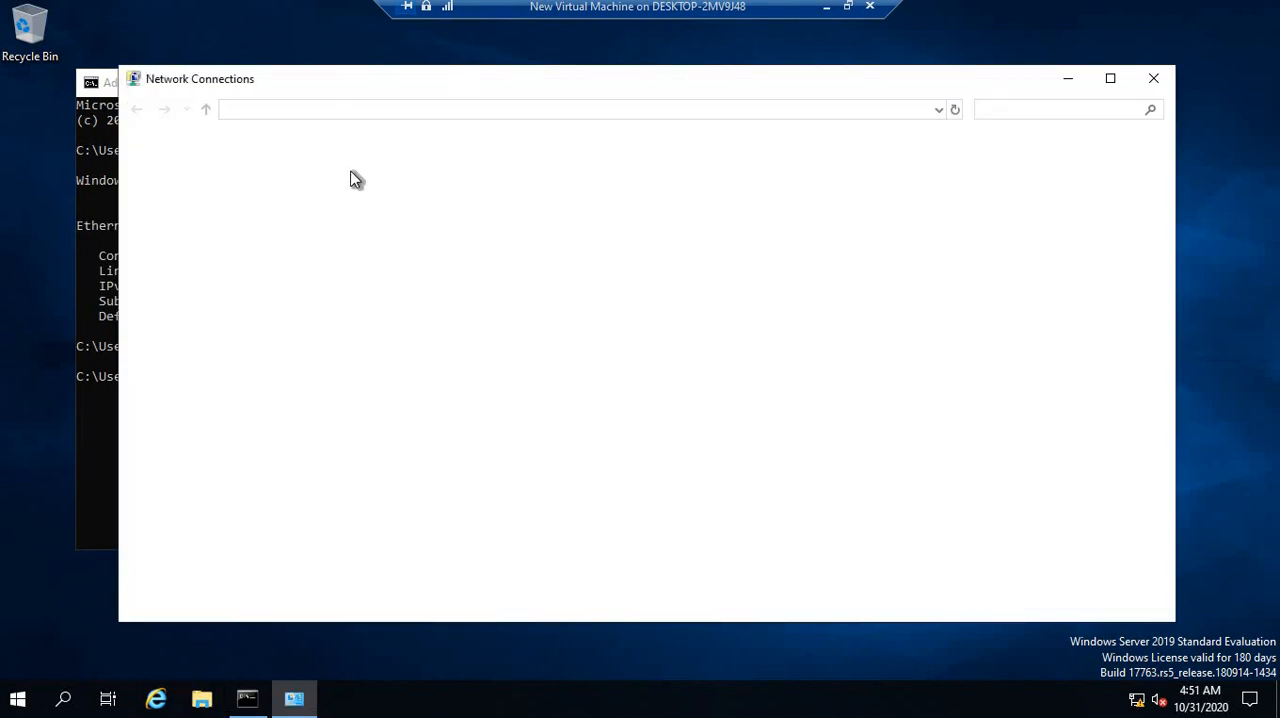
click(282, 182)
right_click(281, 180)
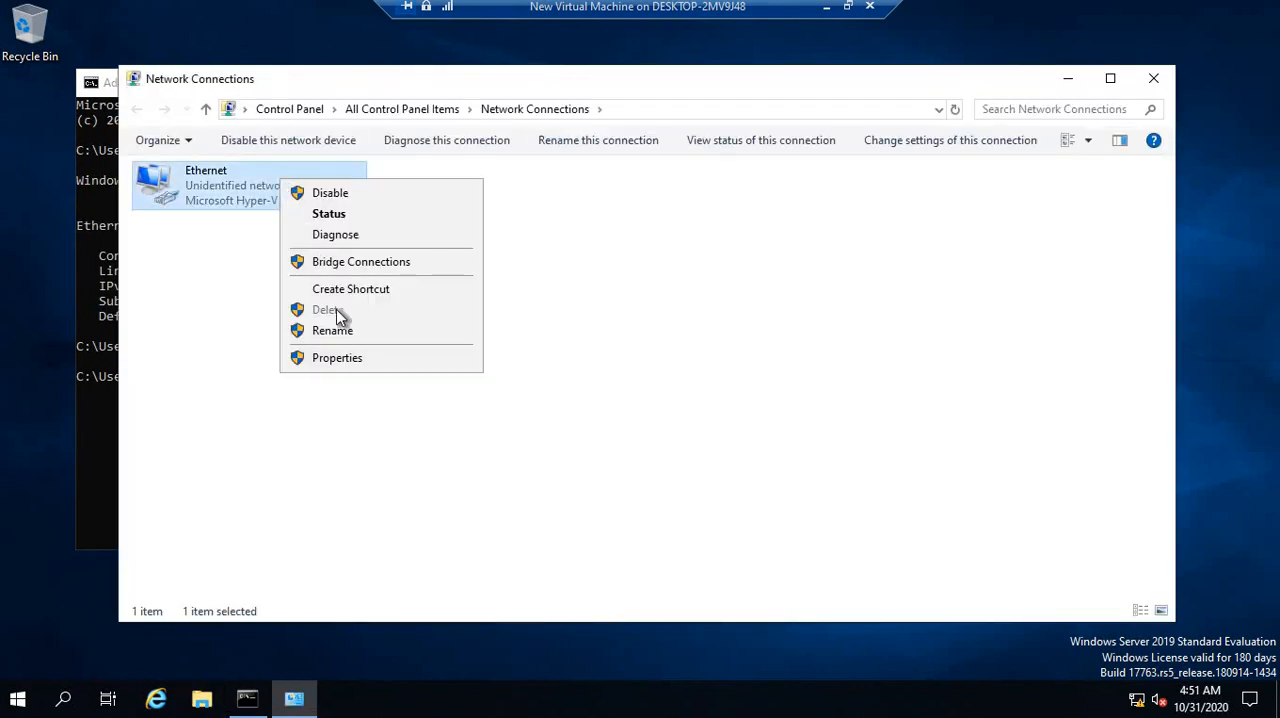
click(354, 358)
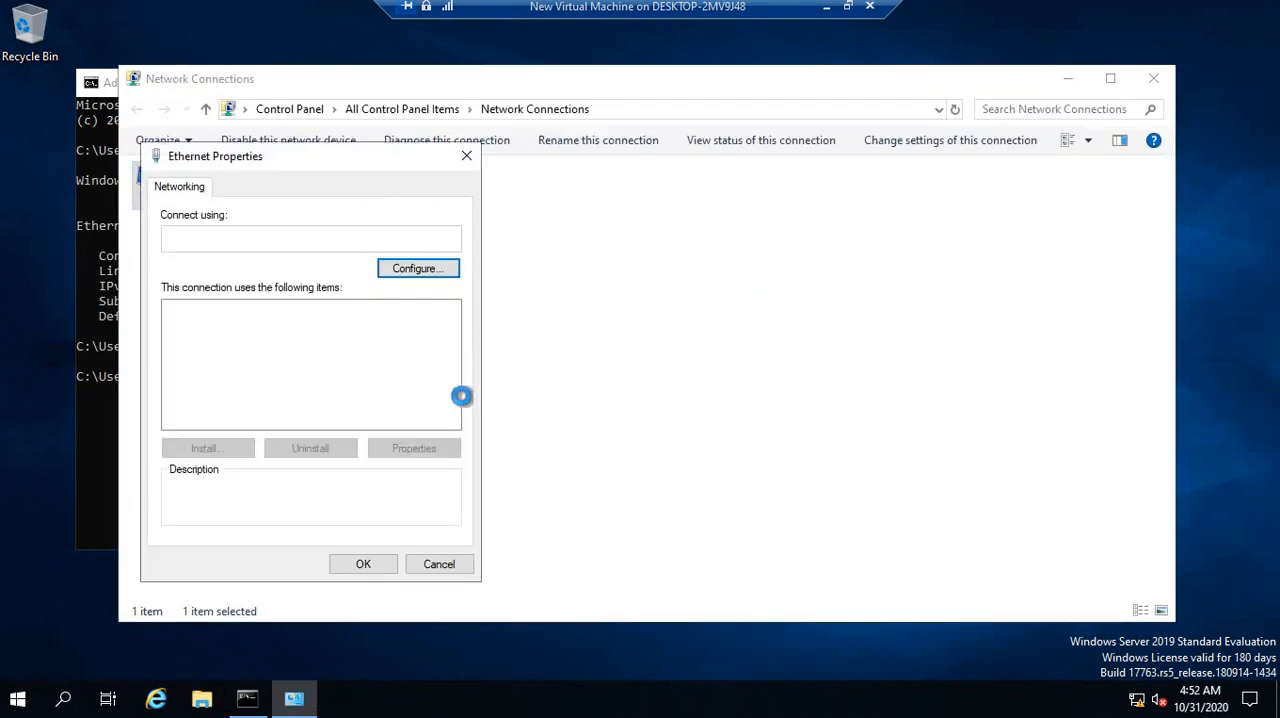
click(348, 362)
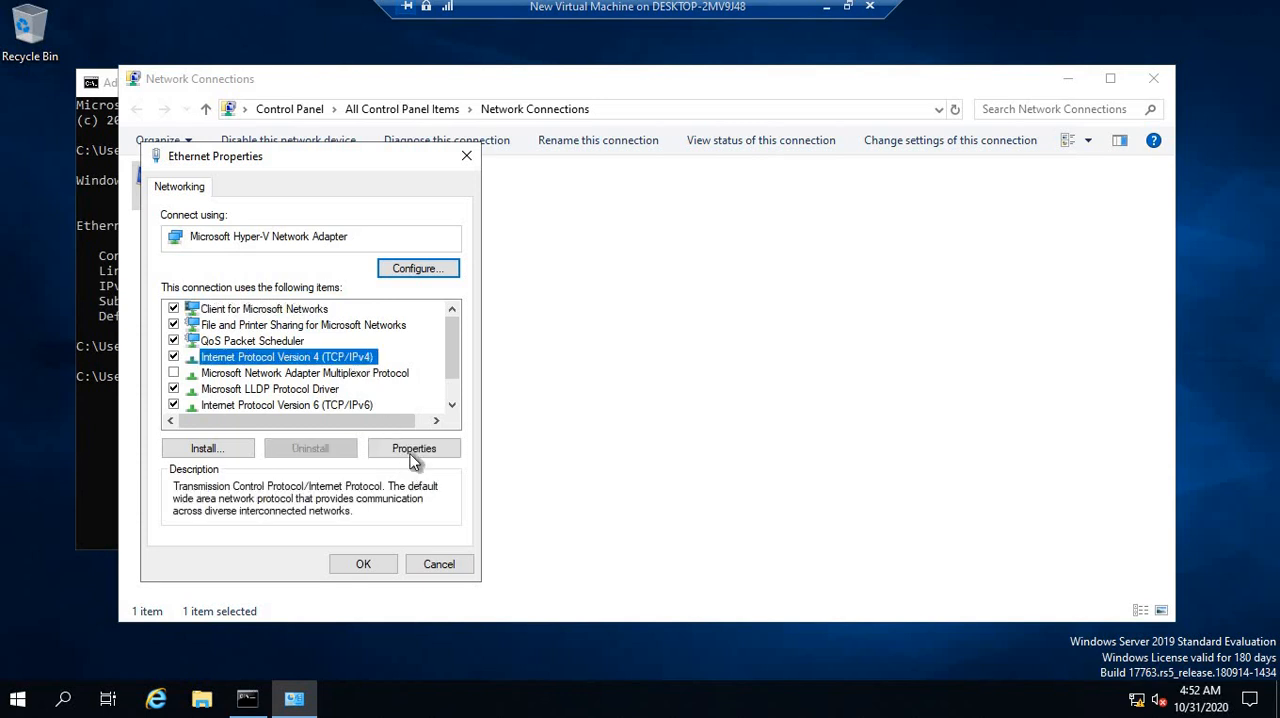
click(452, 448)
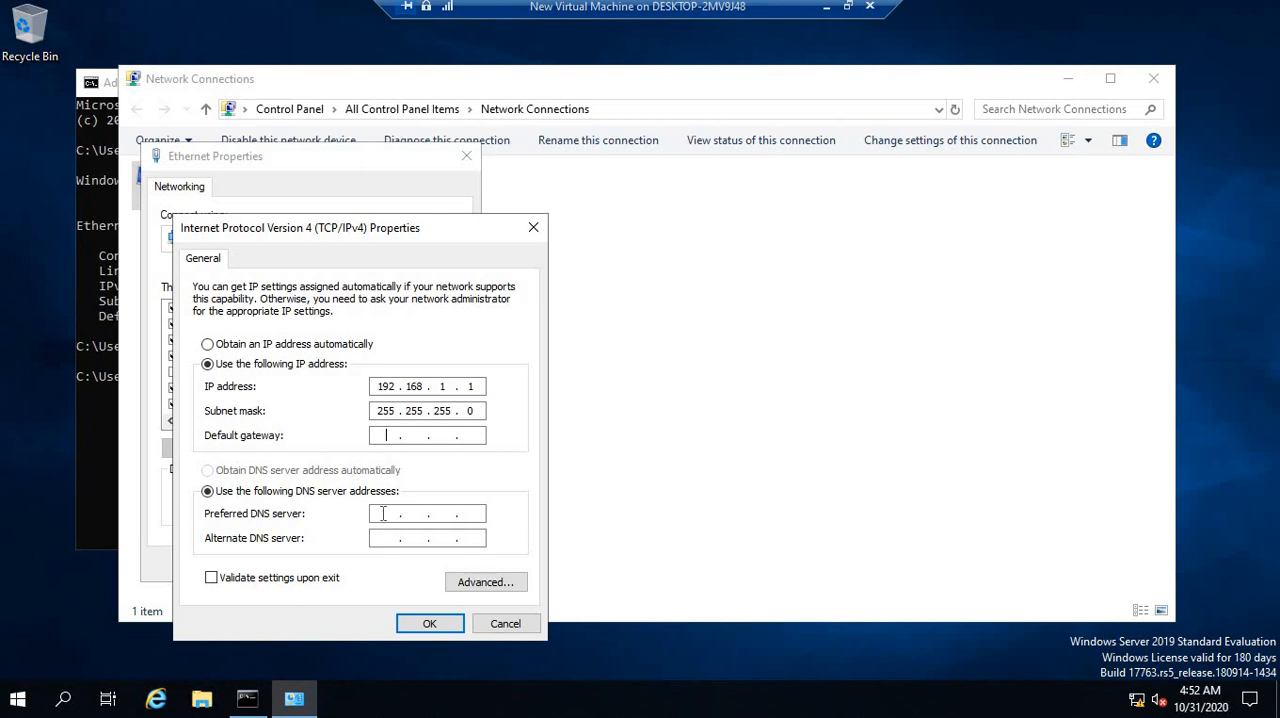
Set the preferred DNS server to 192.168.1.1, apply the adapter settings, and close Network Connections and the command prompt
click(383, 513)
text(192 . 168 . 1 . 1)
key(Tab)
click(438, 627)
click(360, 566)
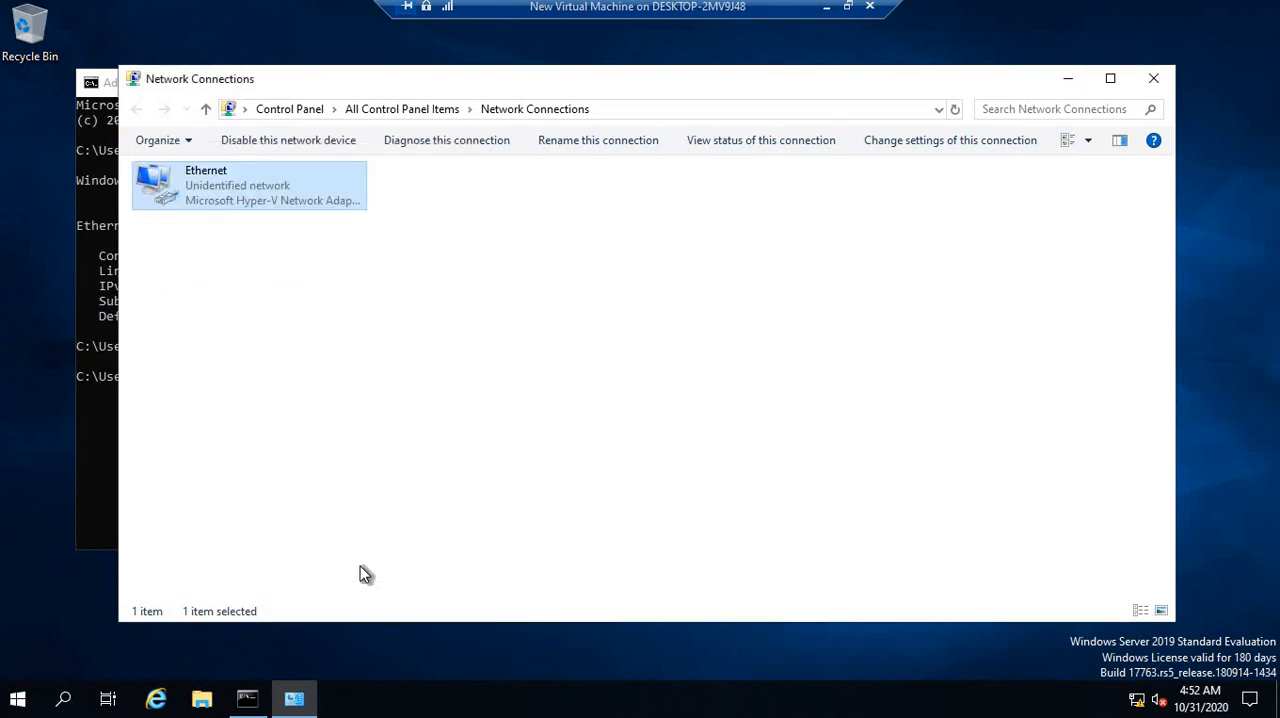
click(1153, 78)
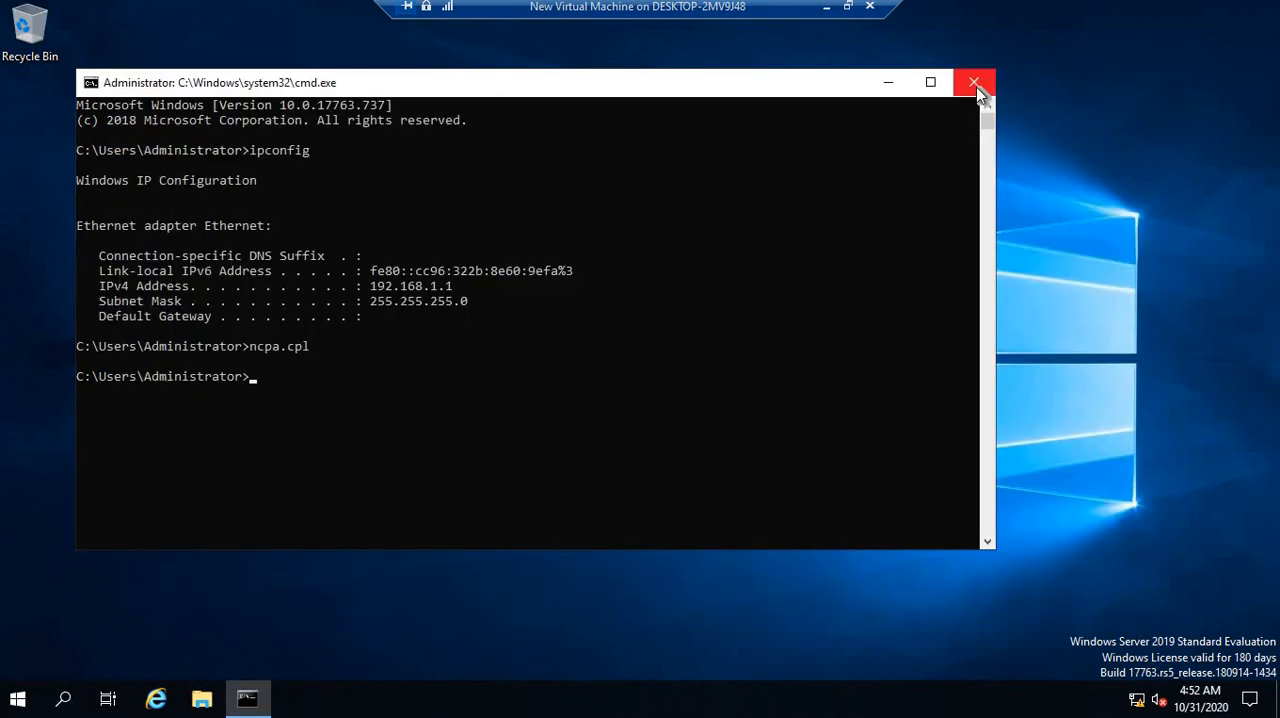
click(977, 88)
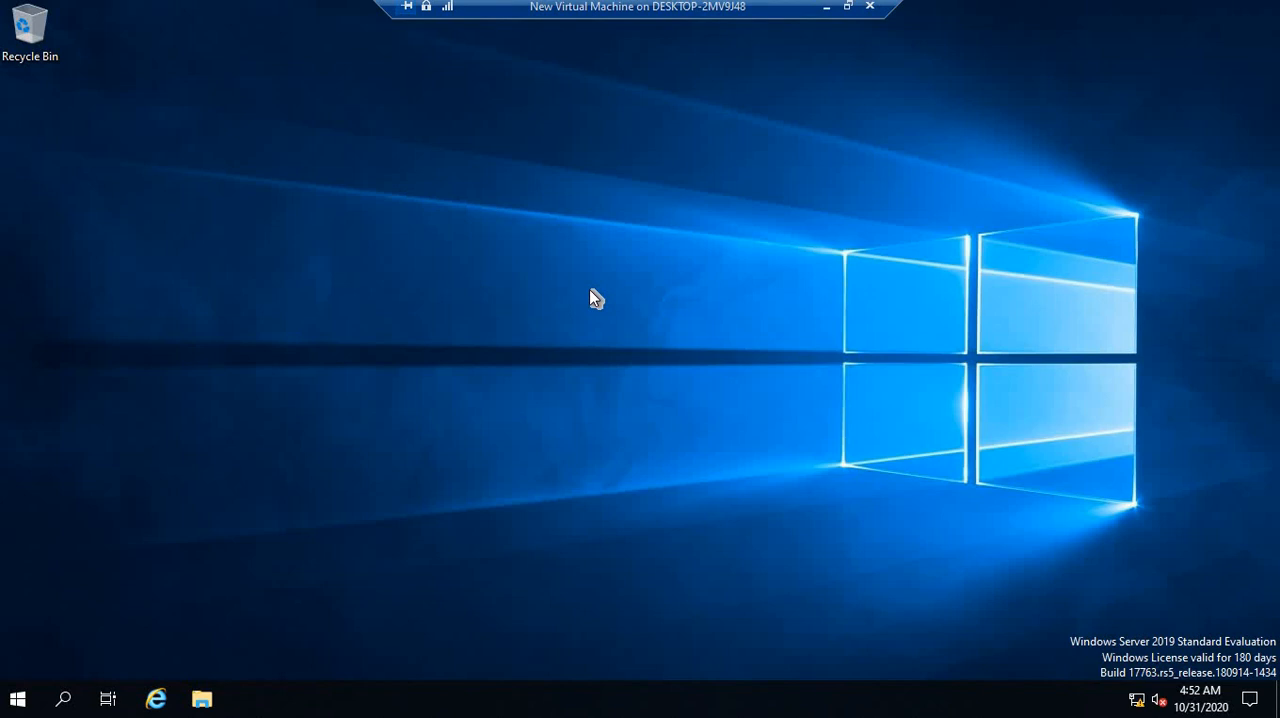
Open a command prompt on the server and ping the client at 192.168.1.2
key(super+r)
key(Return)
text(ping 19)
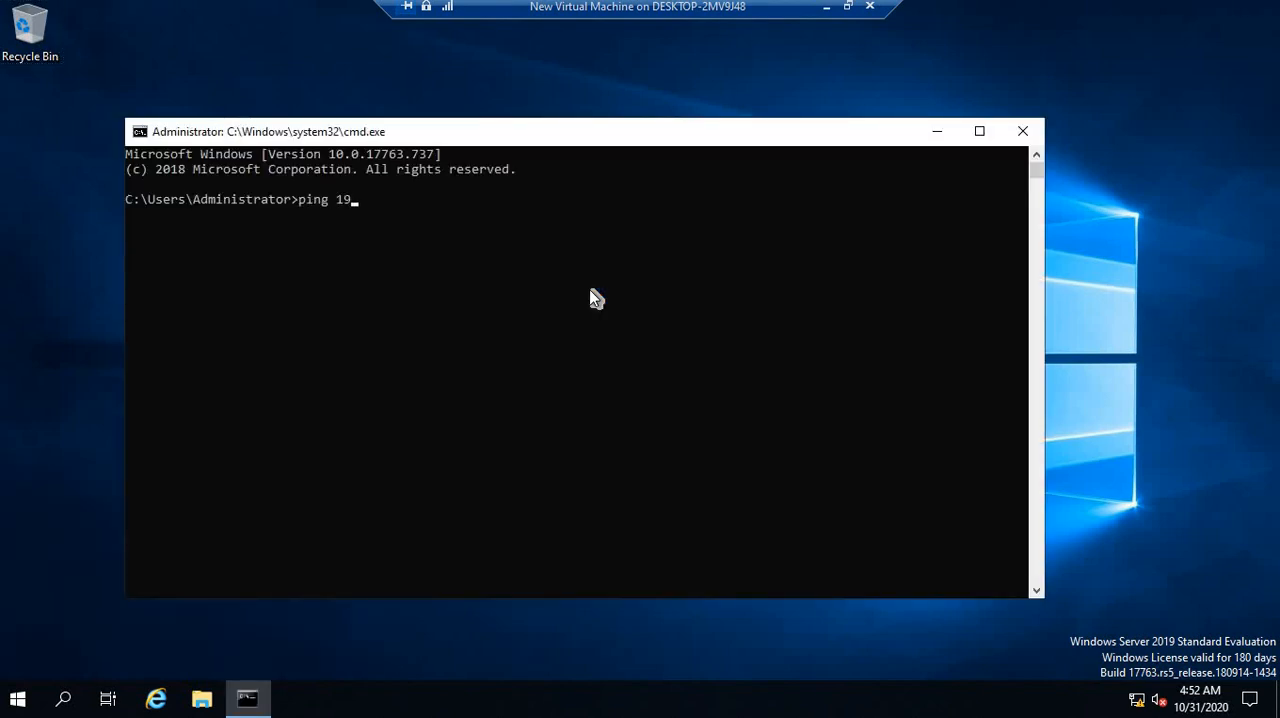
text(2.168.1.2)
key(Return)
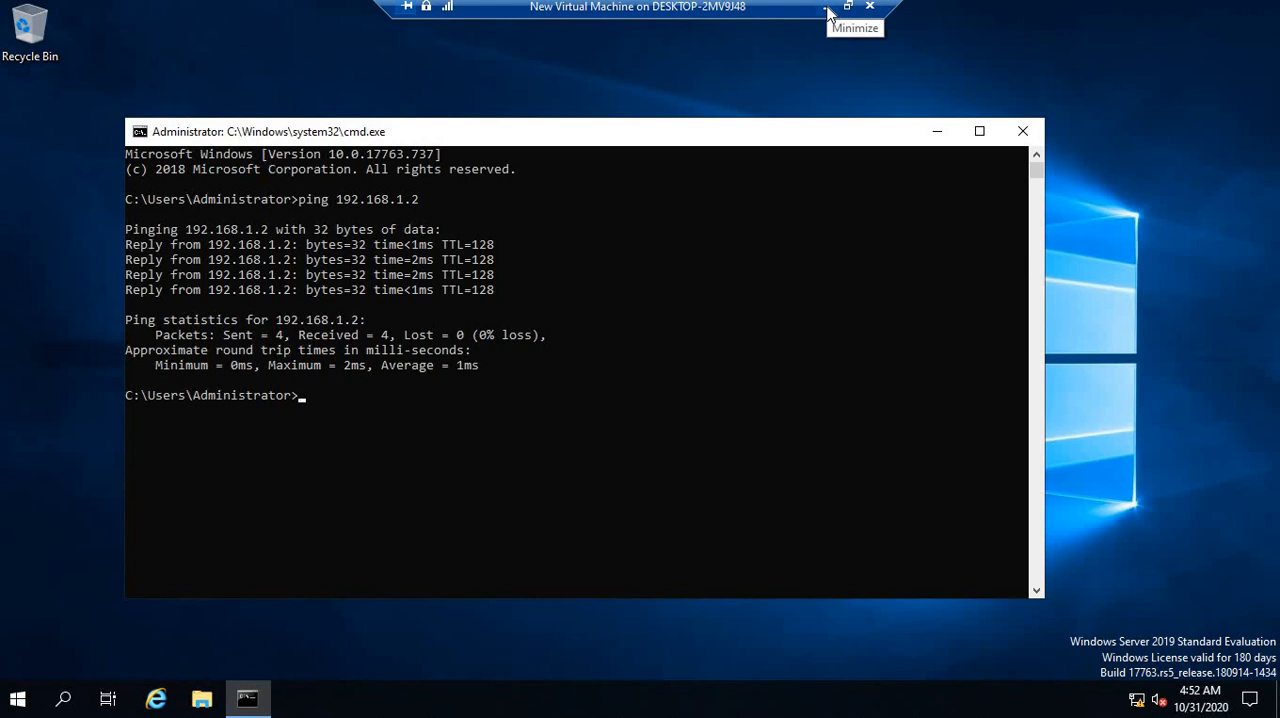
Switch to the client virtual machine, ping the server at 192.168.1.1 from its command prompt, and close the prompt
click(827, 12)
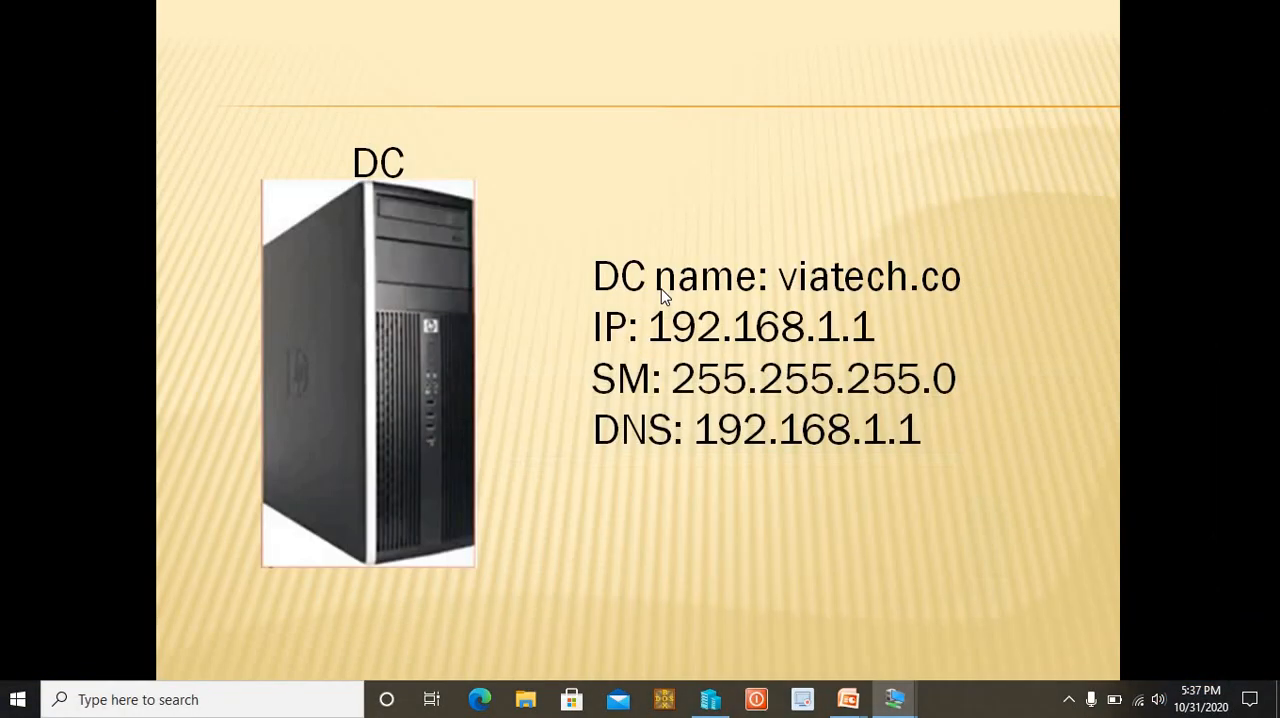
key(alt+Tab)
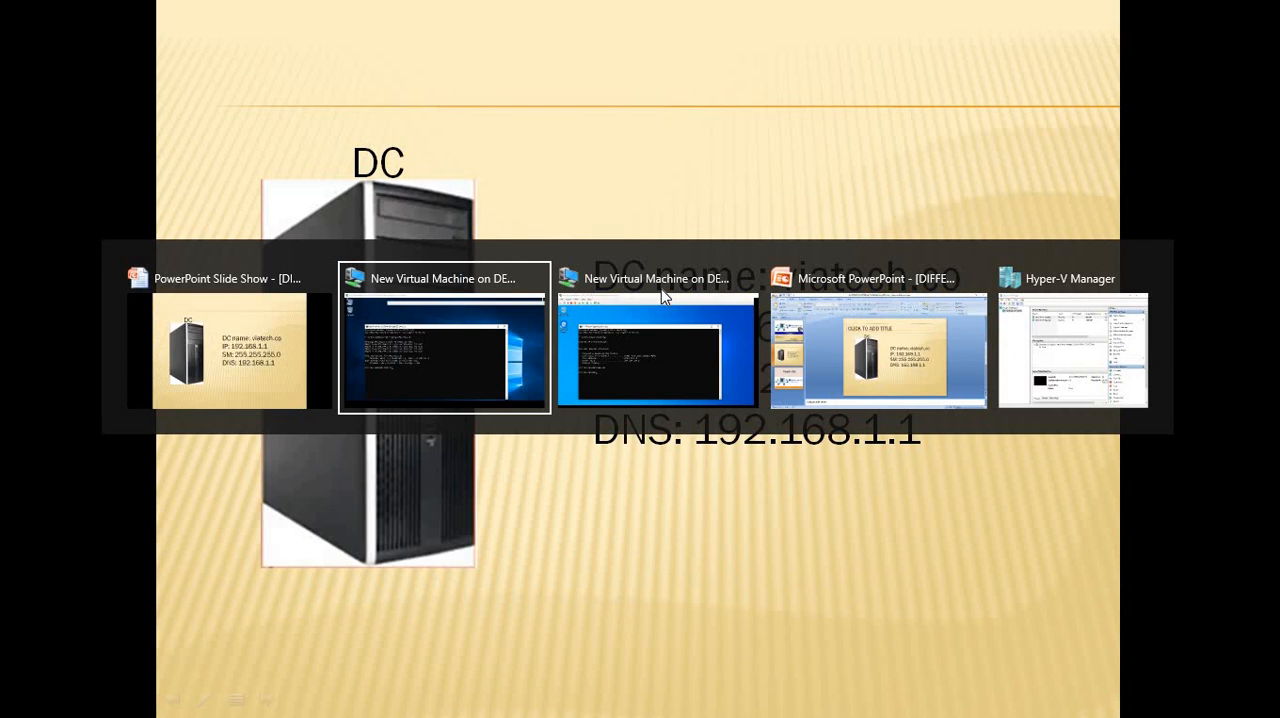
click(660, 297)
text(p)
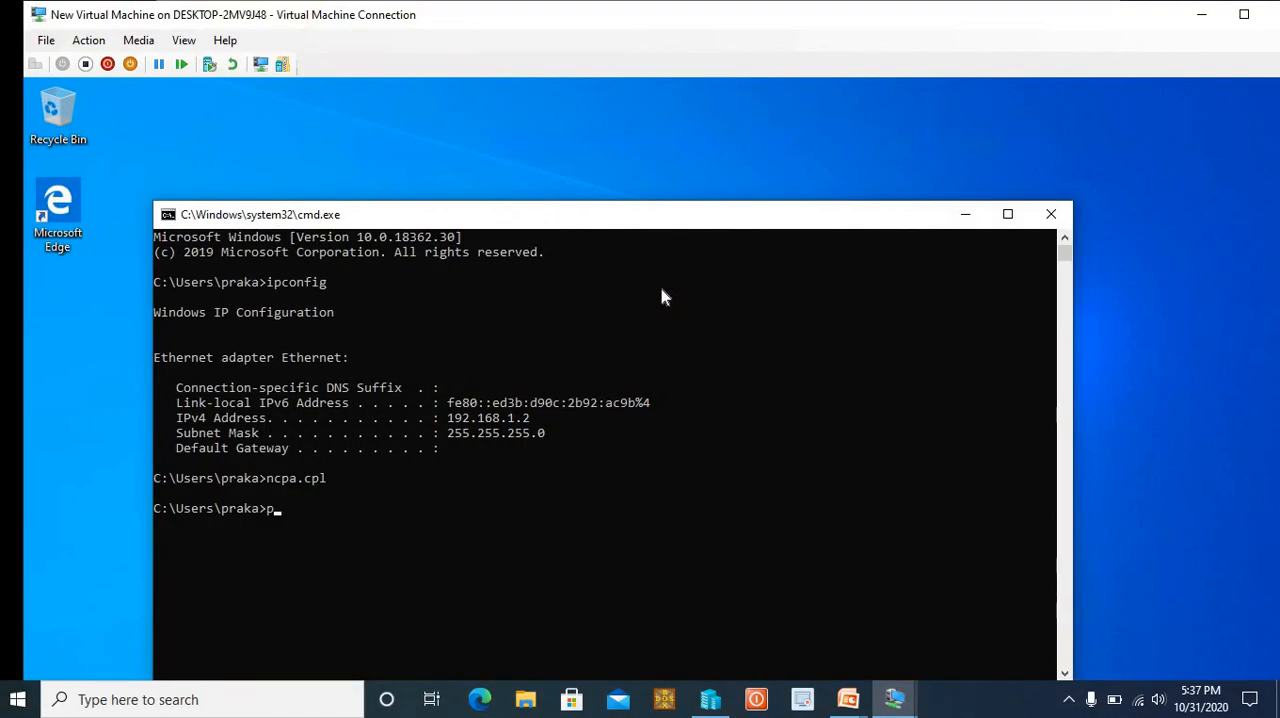
text(ing 192.168.1.1)
key(Return)
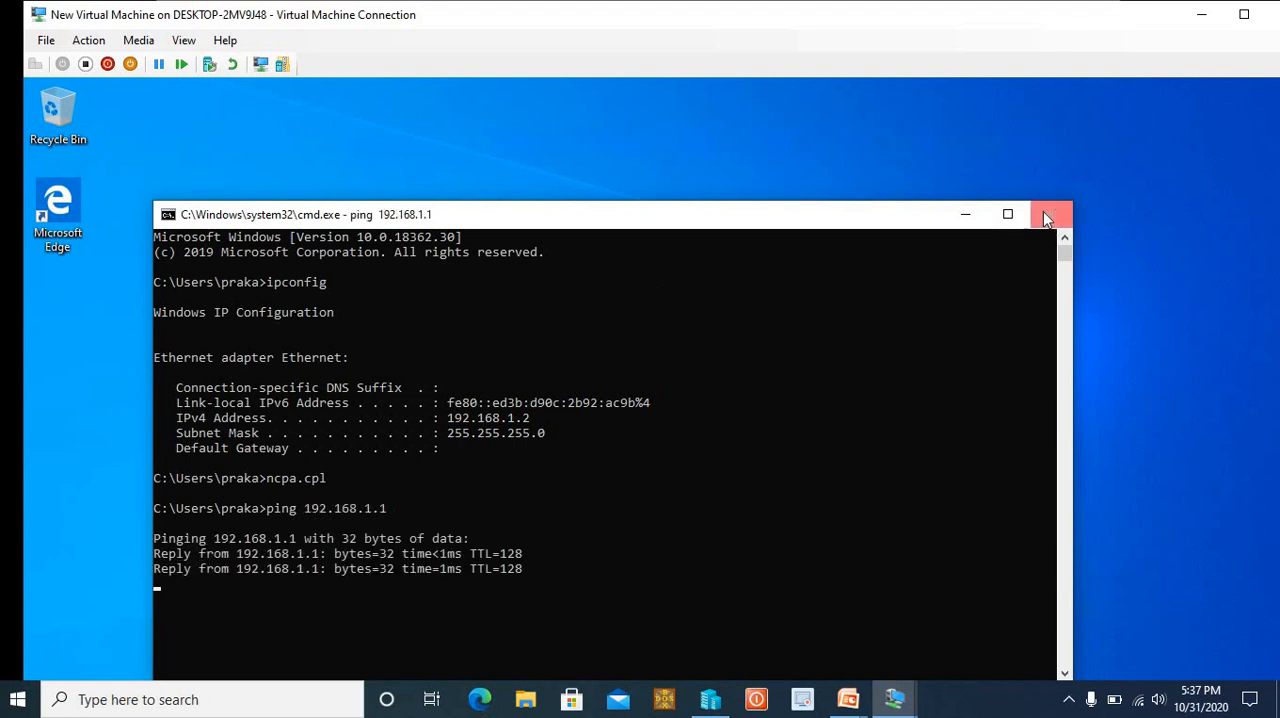
click(1048, 217)
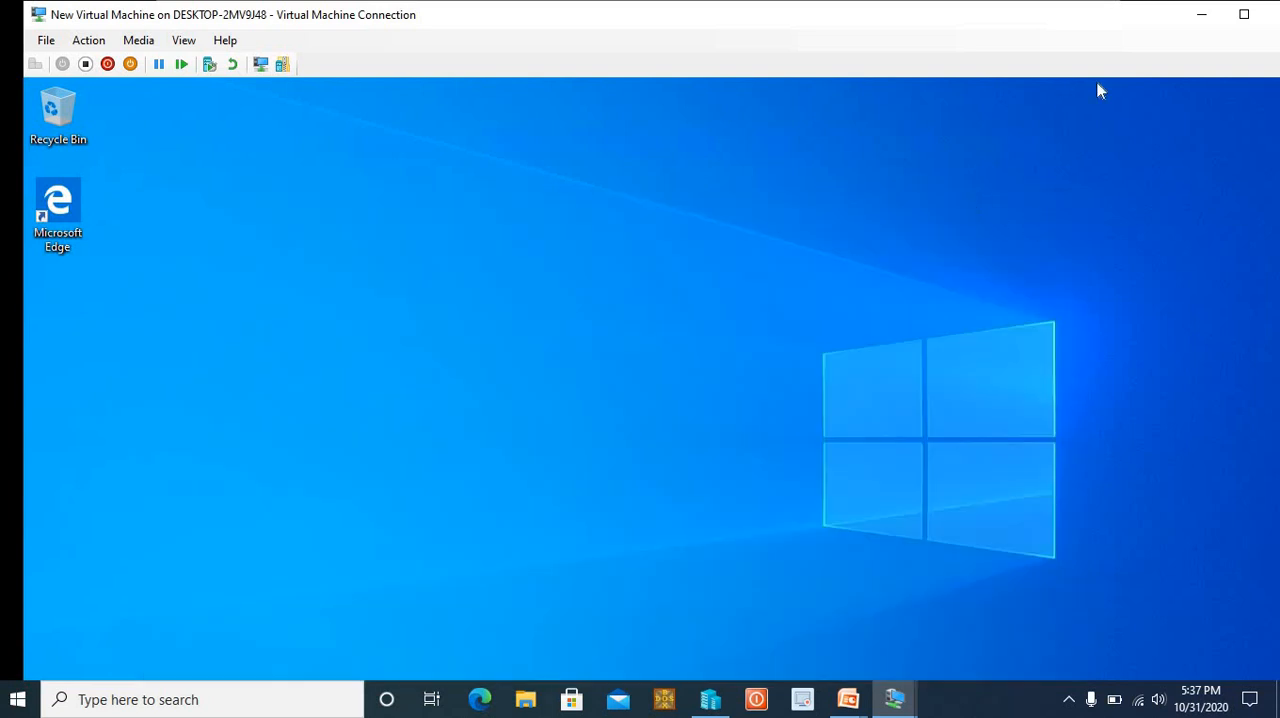
Minimize the client machine, return to the Windows Server virtual machine and close its command prompt
click(1199, 22)
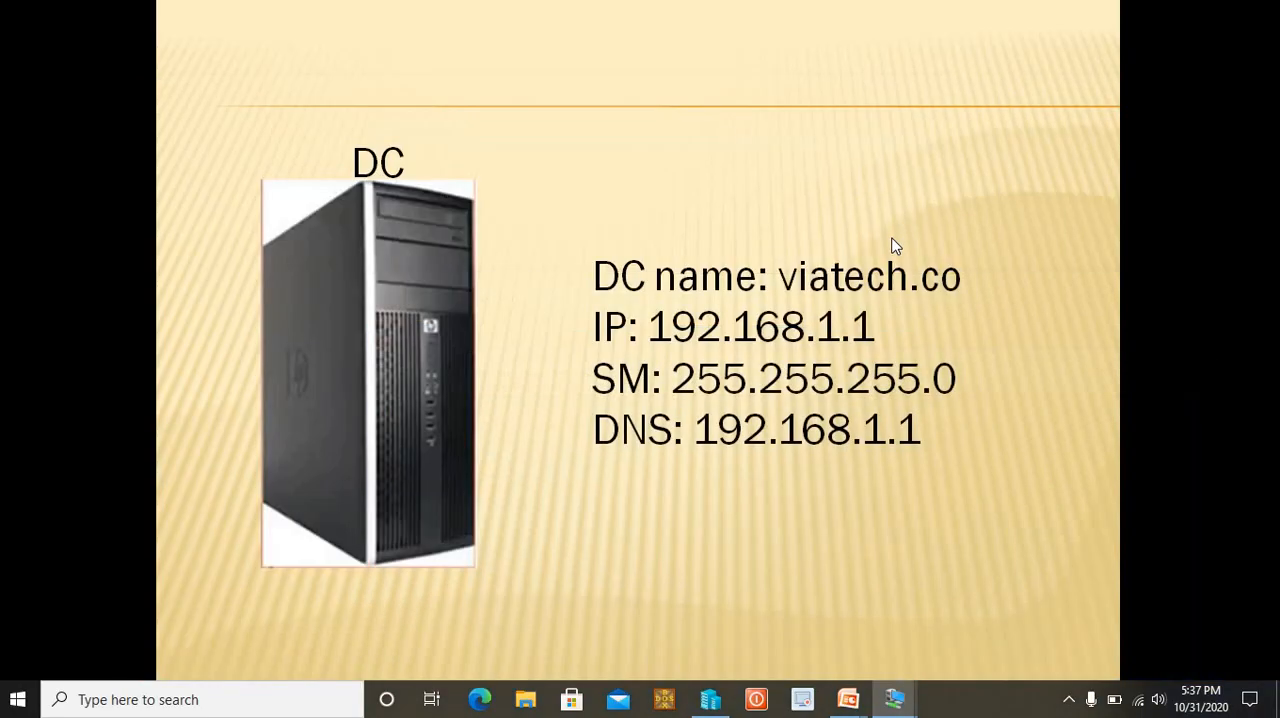
key(alt+Tab)
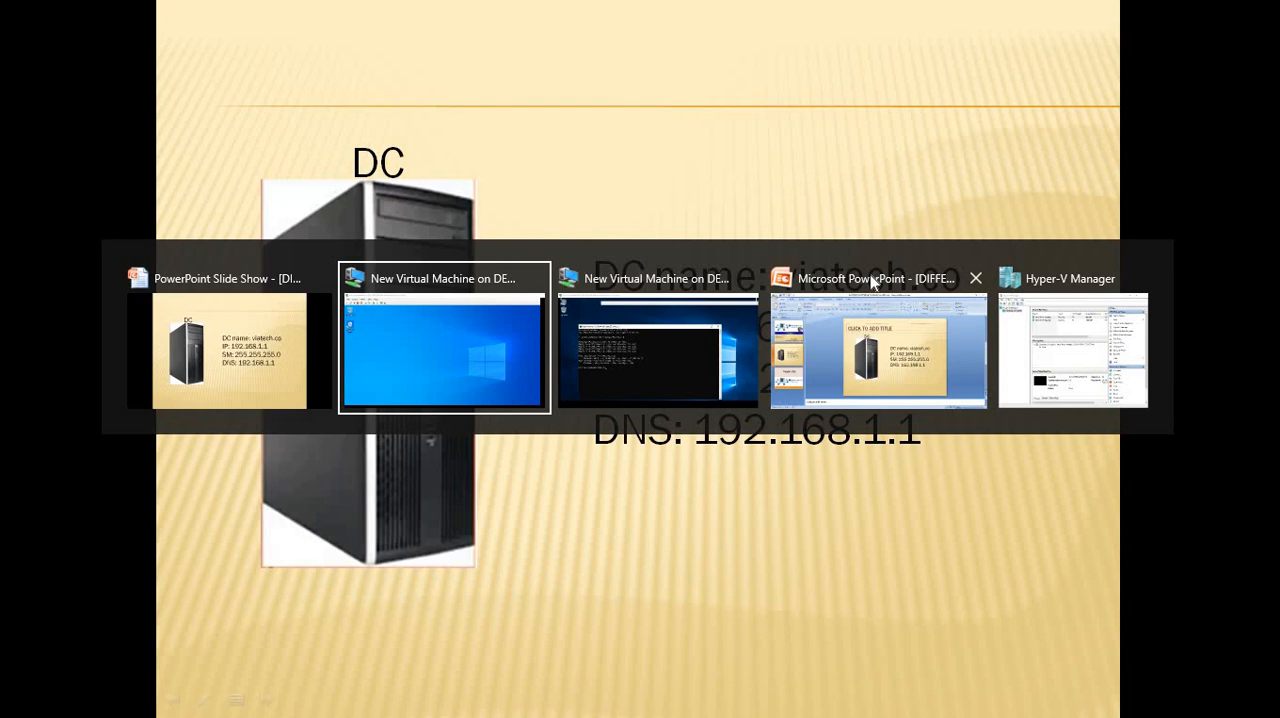
key(alt+Tab)
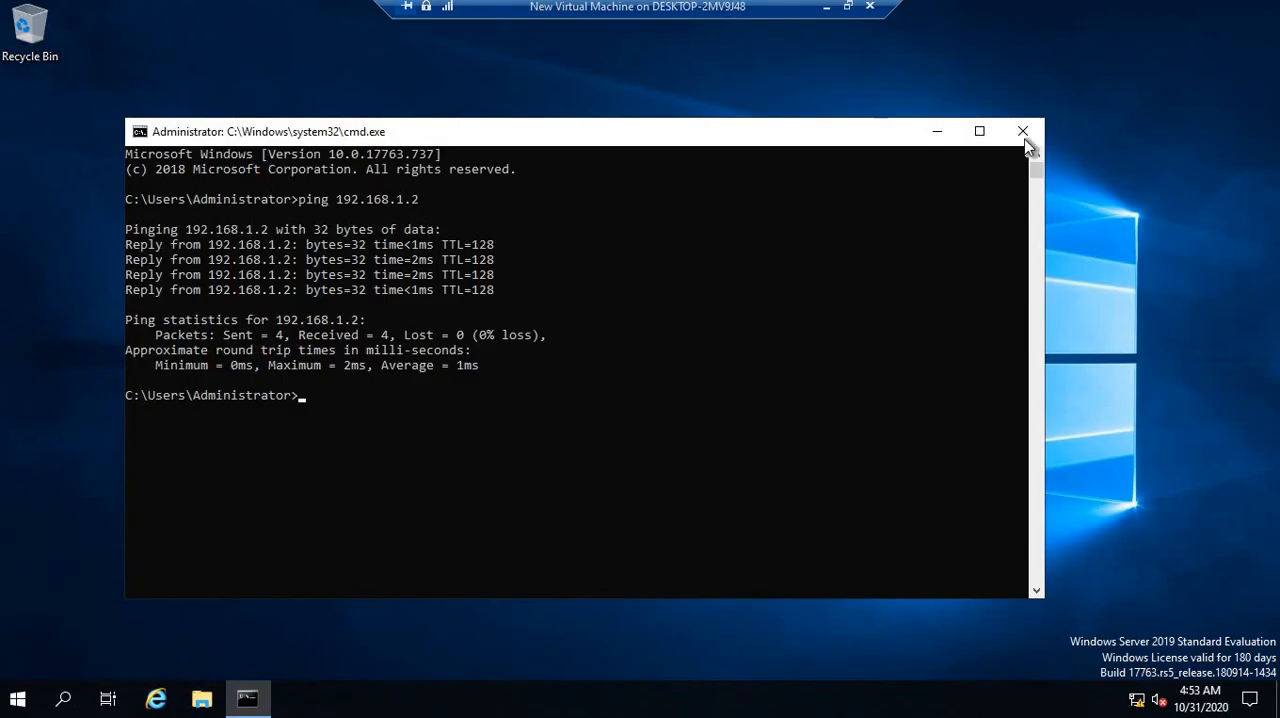
click(1025, 135)
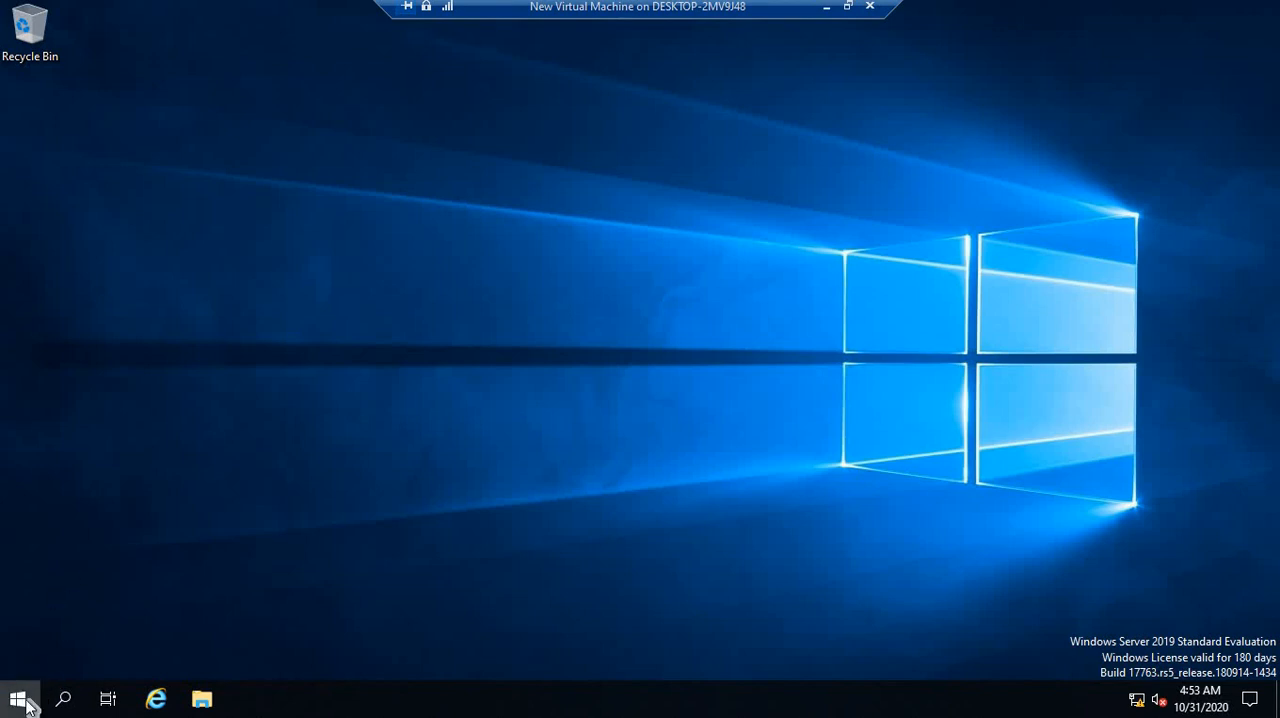
Launch Server Manager on the server and dismiss the Windows Admin Center message
click(20, 698)
click(28, 705)
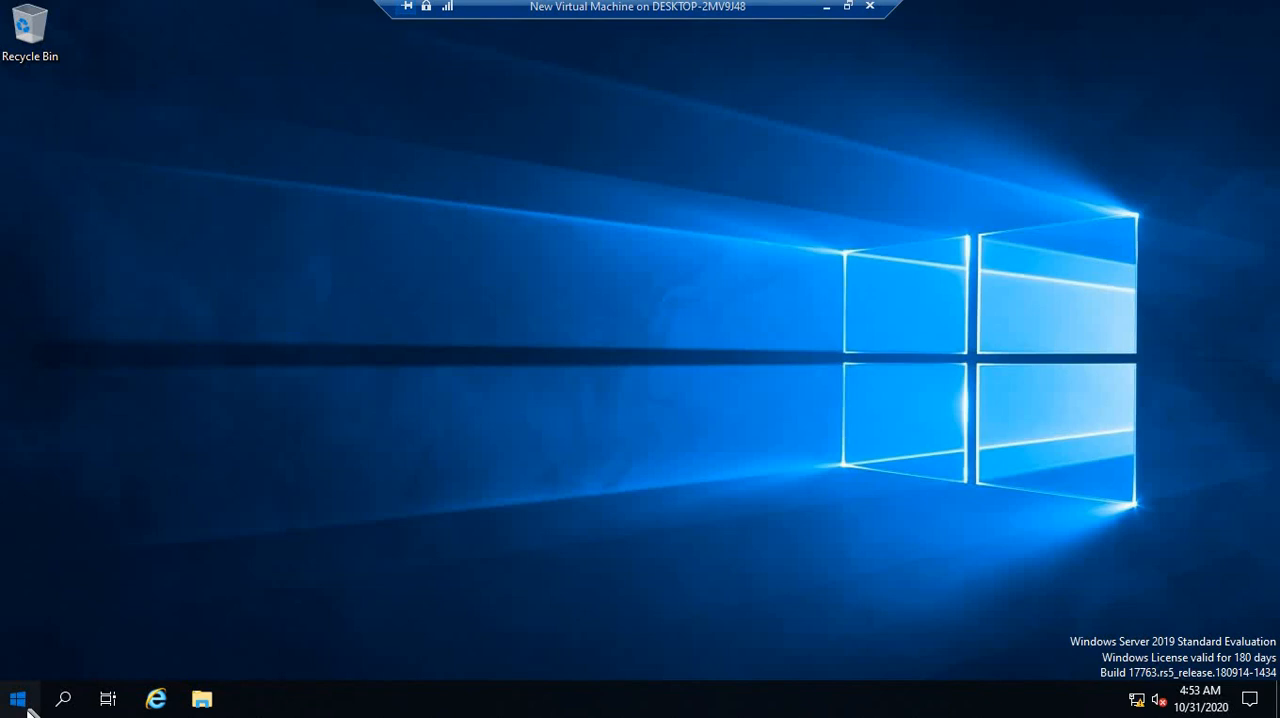
click(28, 705)
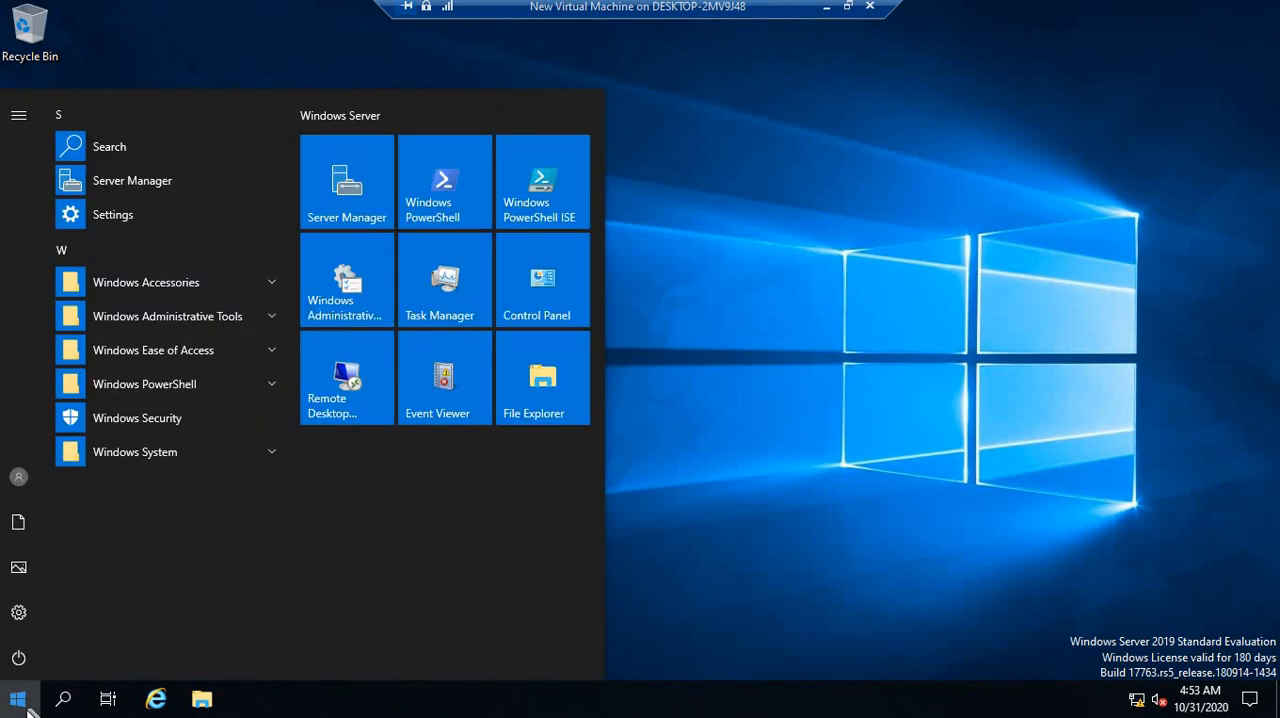
click(335, 199)
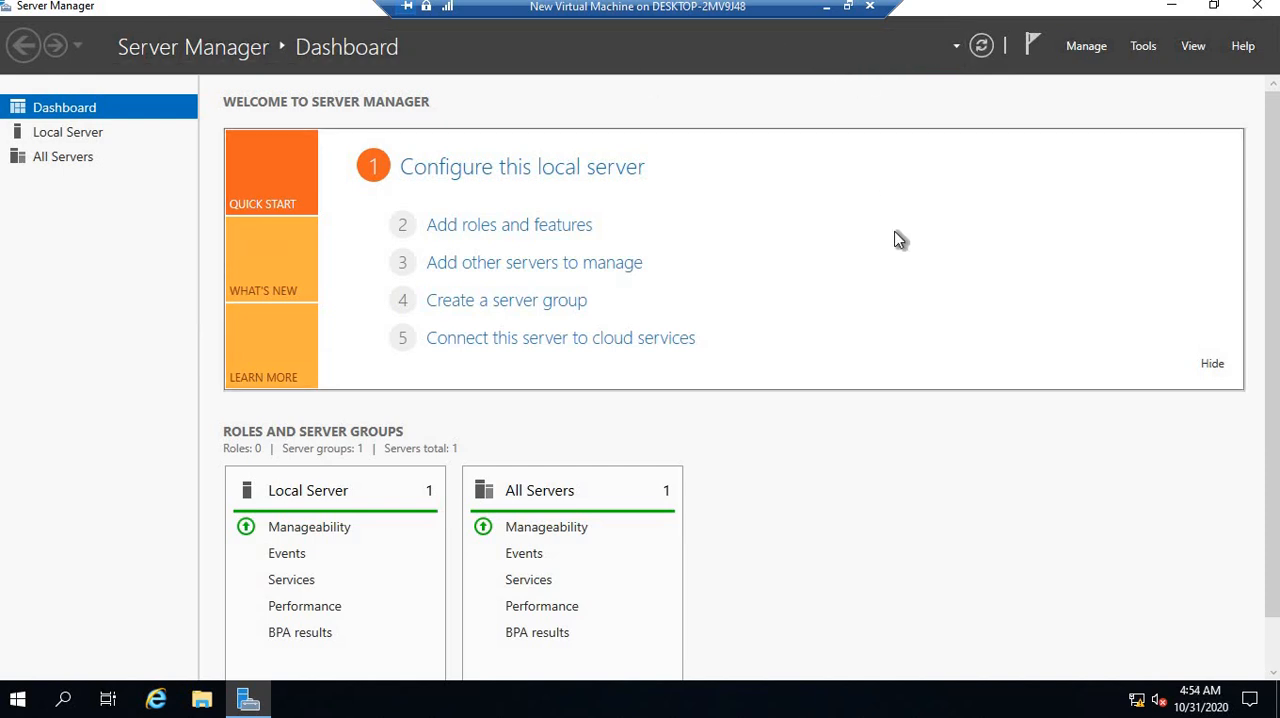
click(1143, 47)
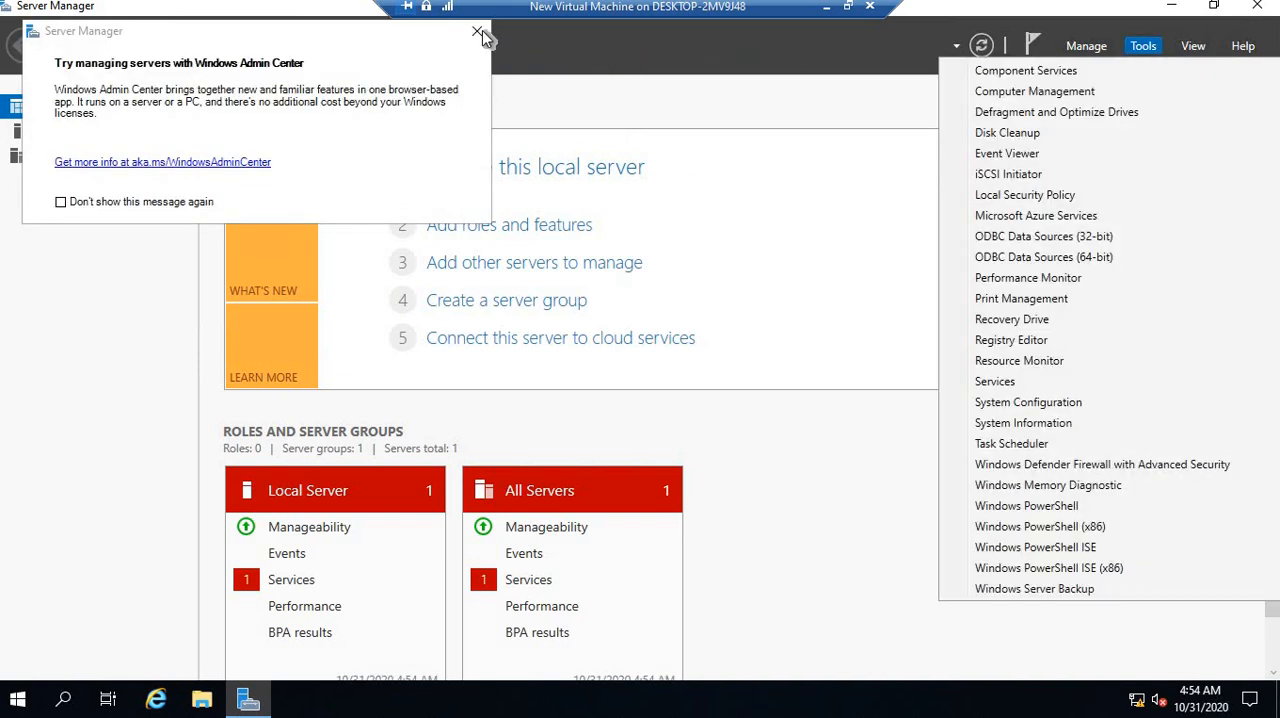
click(478, 33)
click(1146, 47)
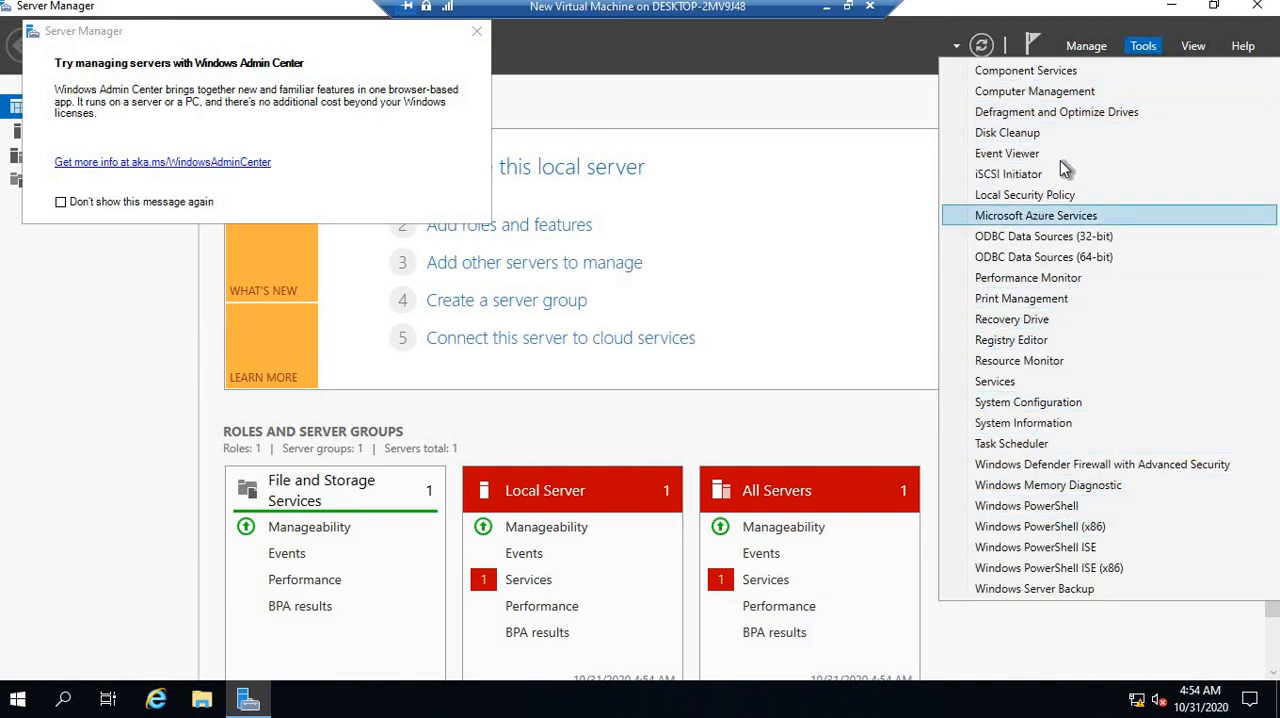
click(1088, 47)
click(1088, 47)
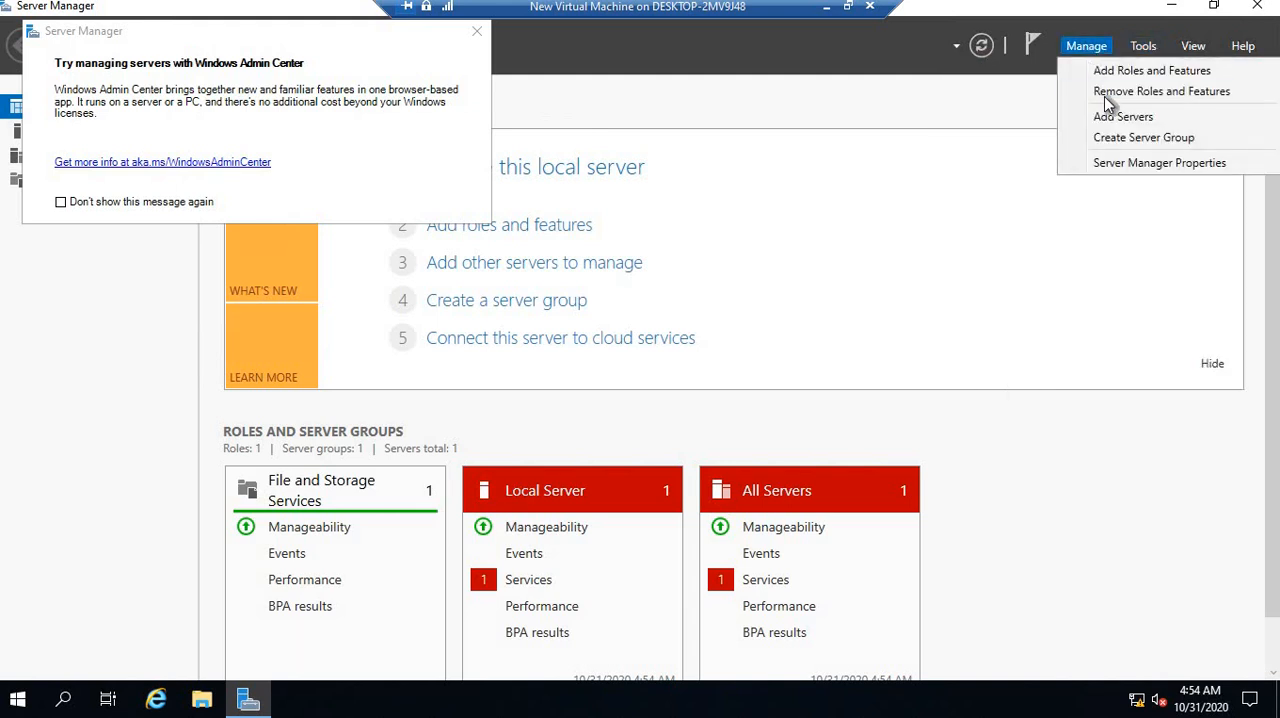
click(1115, 71)
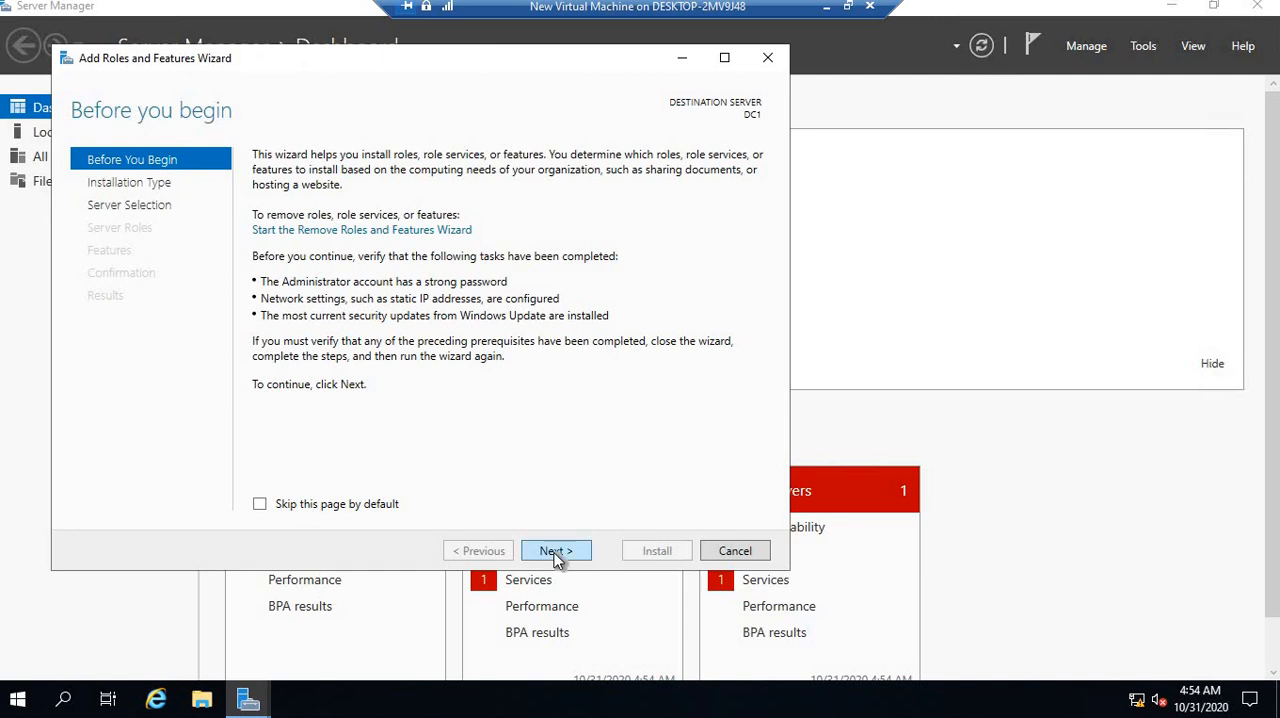
click(556, 553)
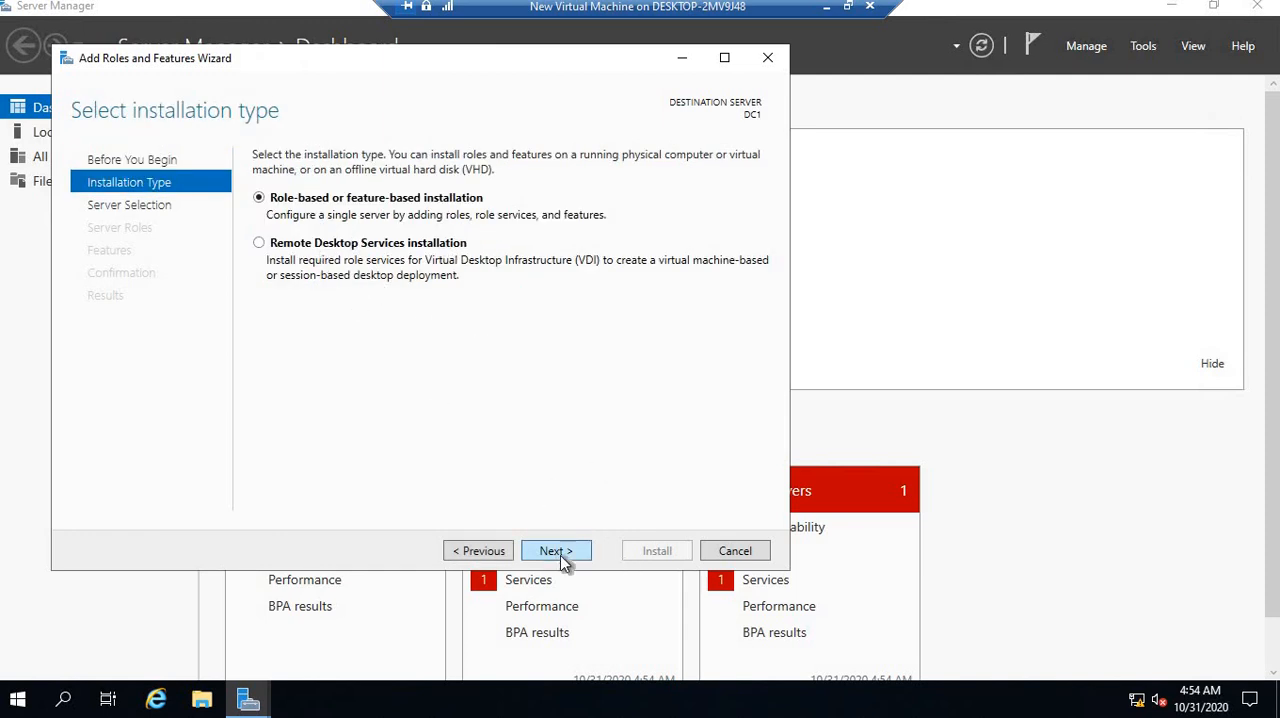
click(560, 555)
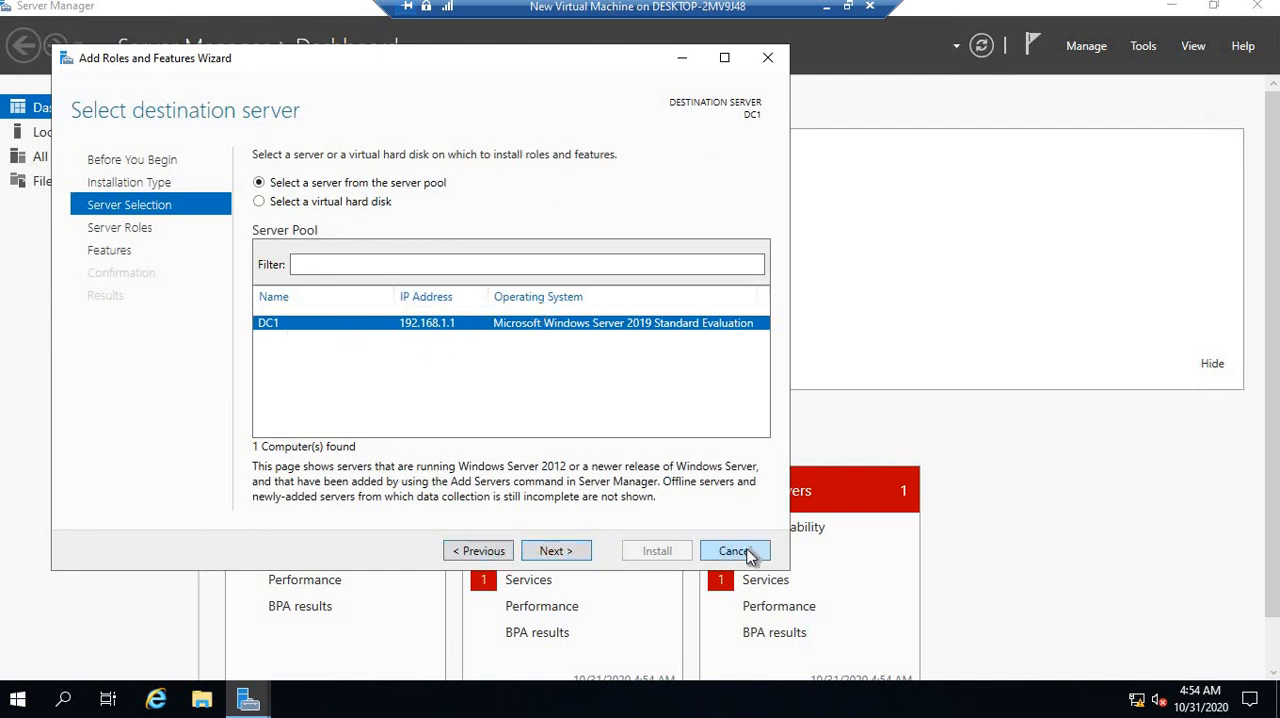
click(735, 551)
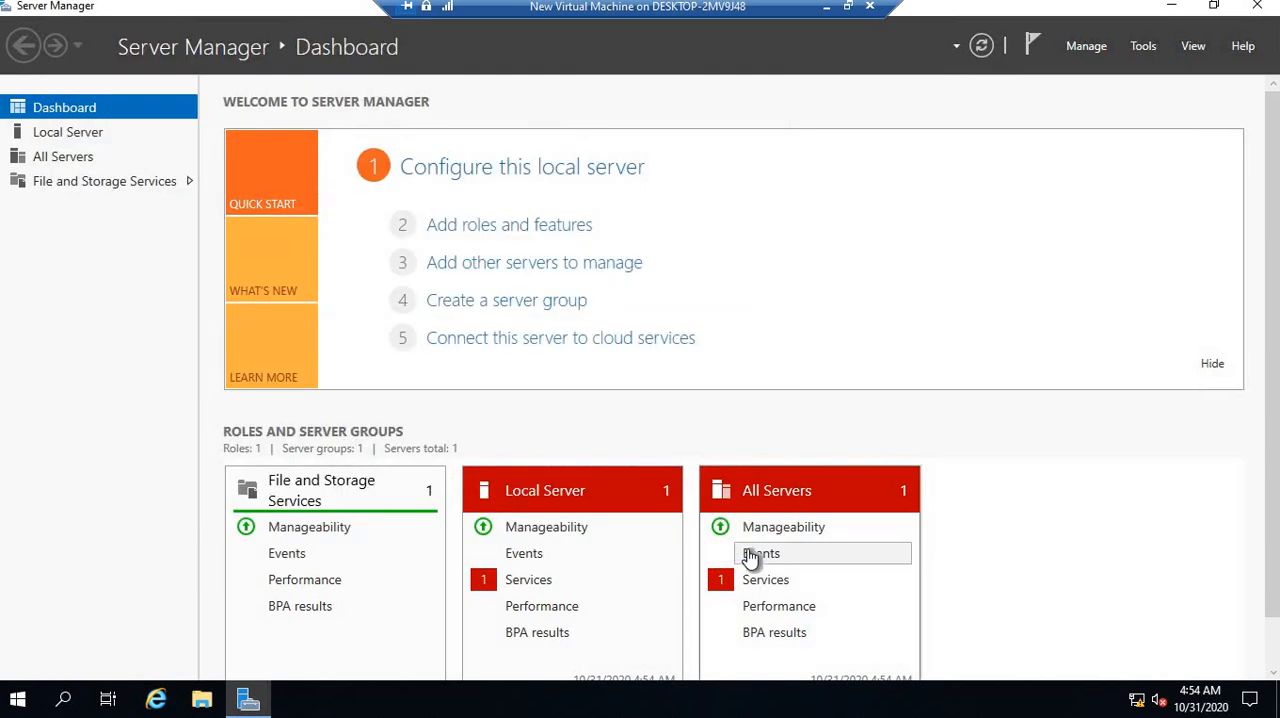
Start the Add Roles and Features Wizard and proceed with a role-based installation on server DC1 as far as the server roles
click(1078, 46)
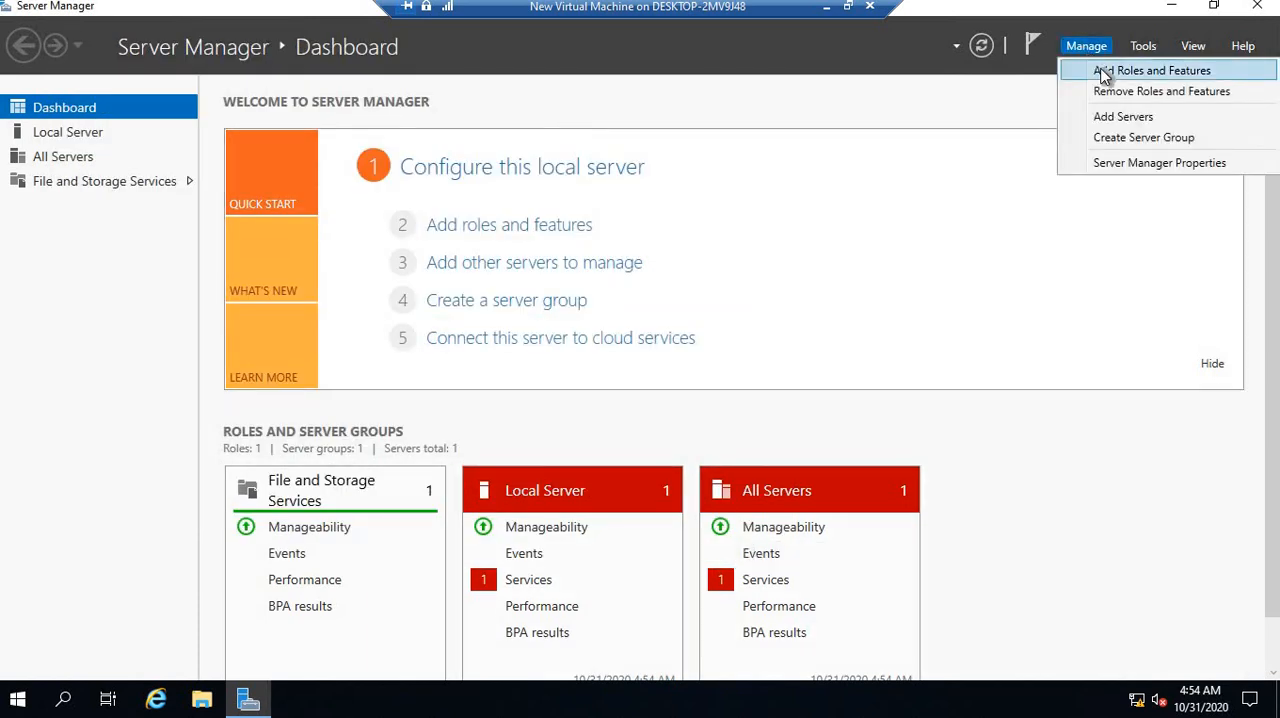
click(1104, 72)
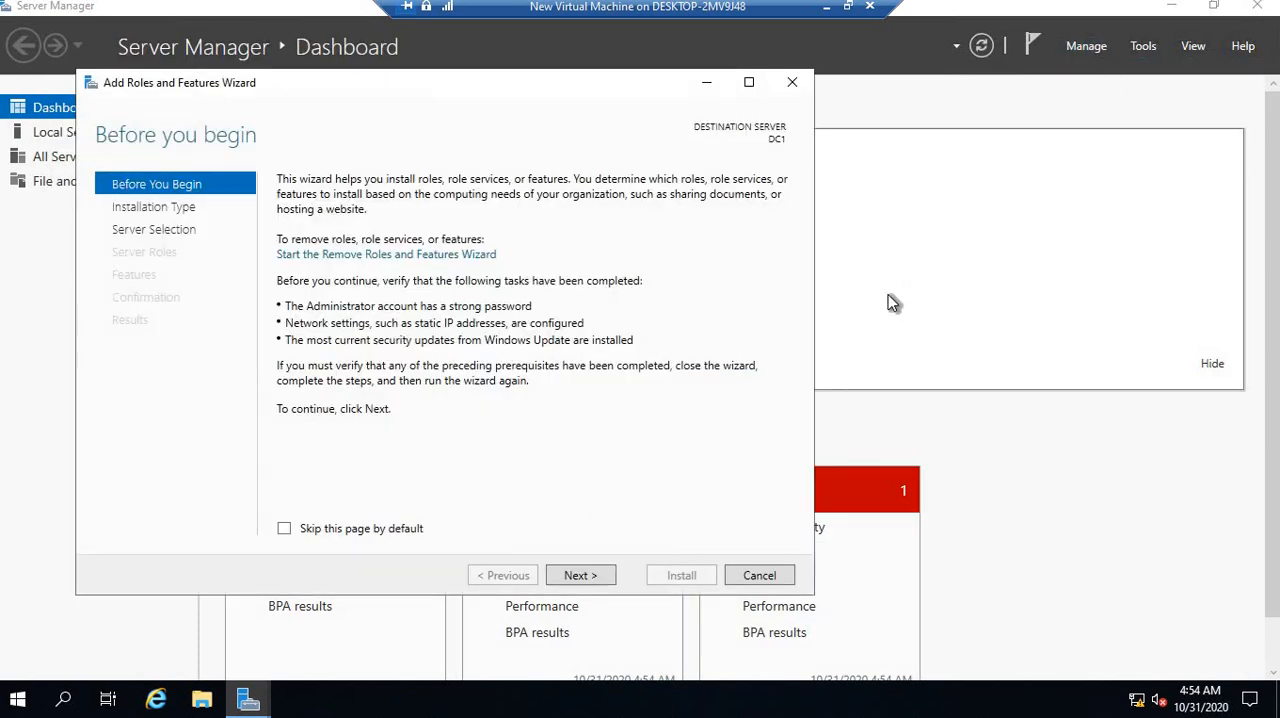
click(588, 578)
click(589, 578)
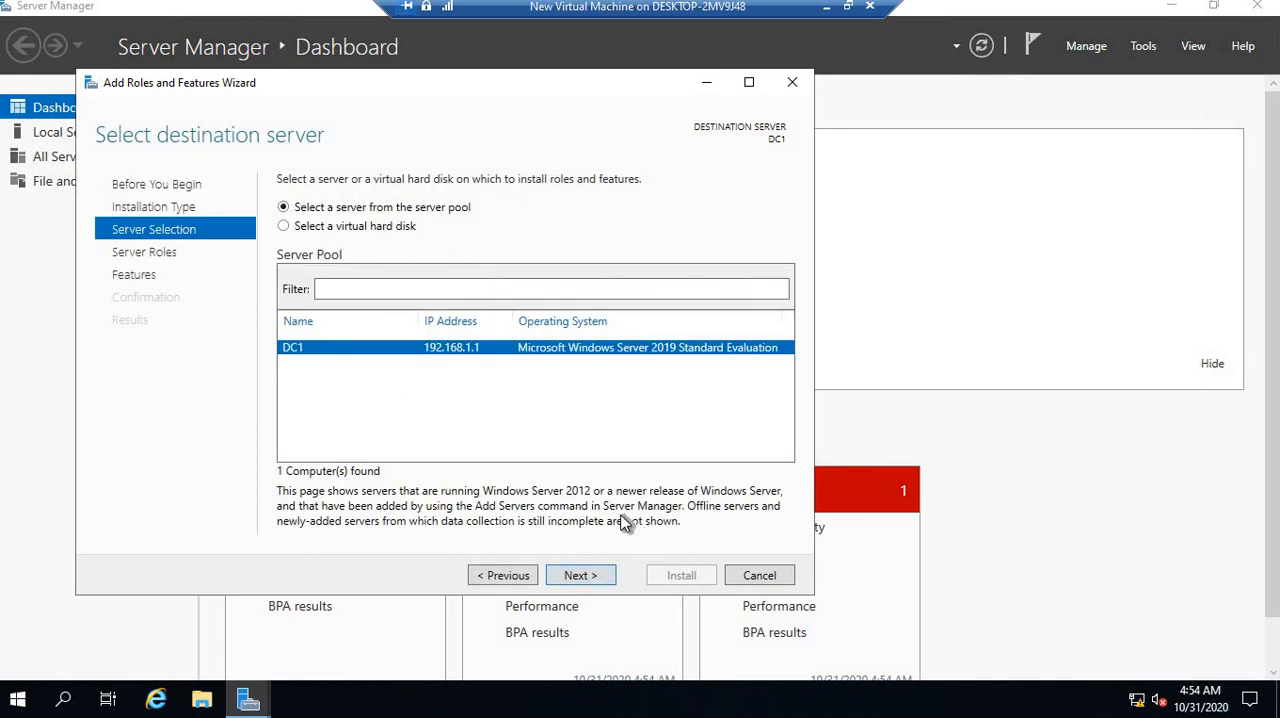
click(592, 578)
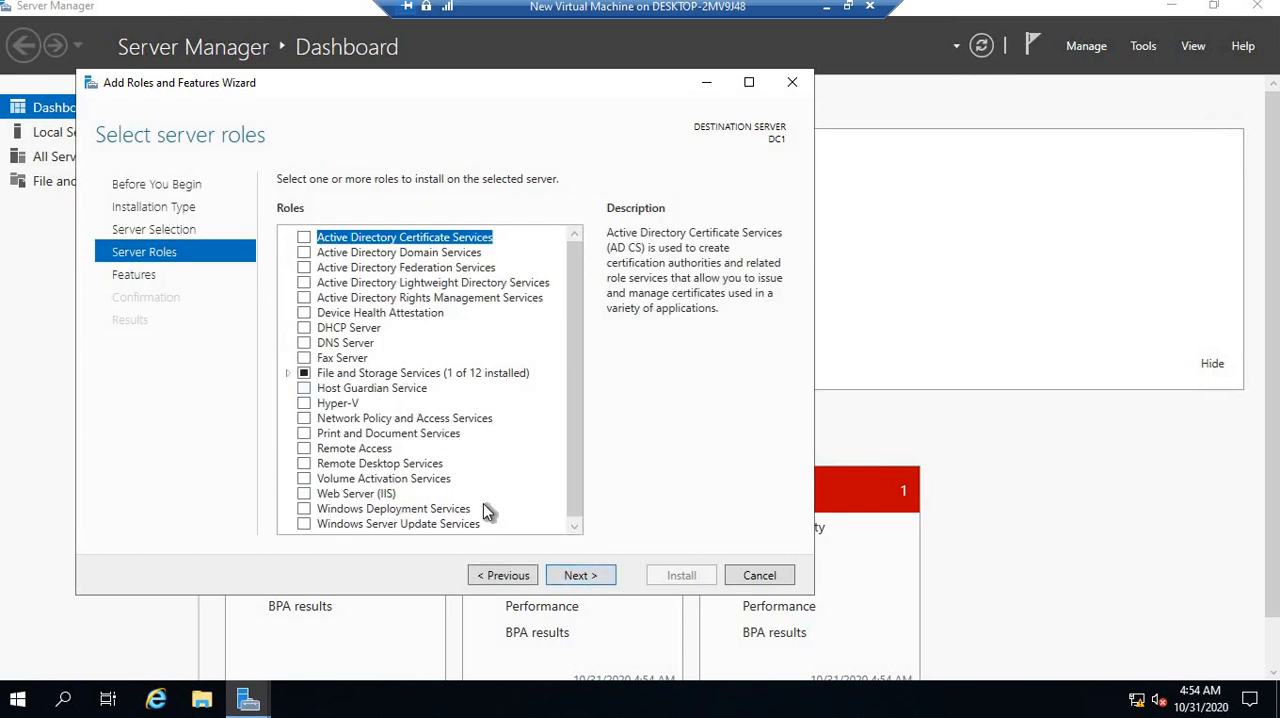
Select the Active Directory Domain Services role with its required features and management tools, and start the installation
click(305, 253)
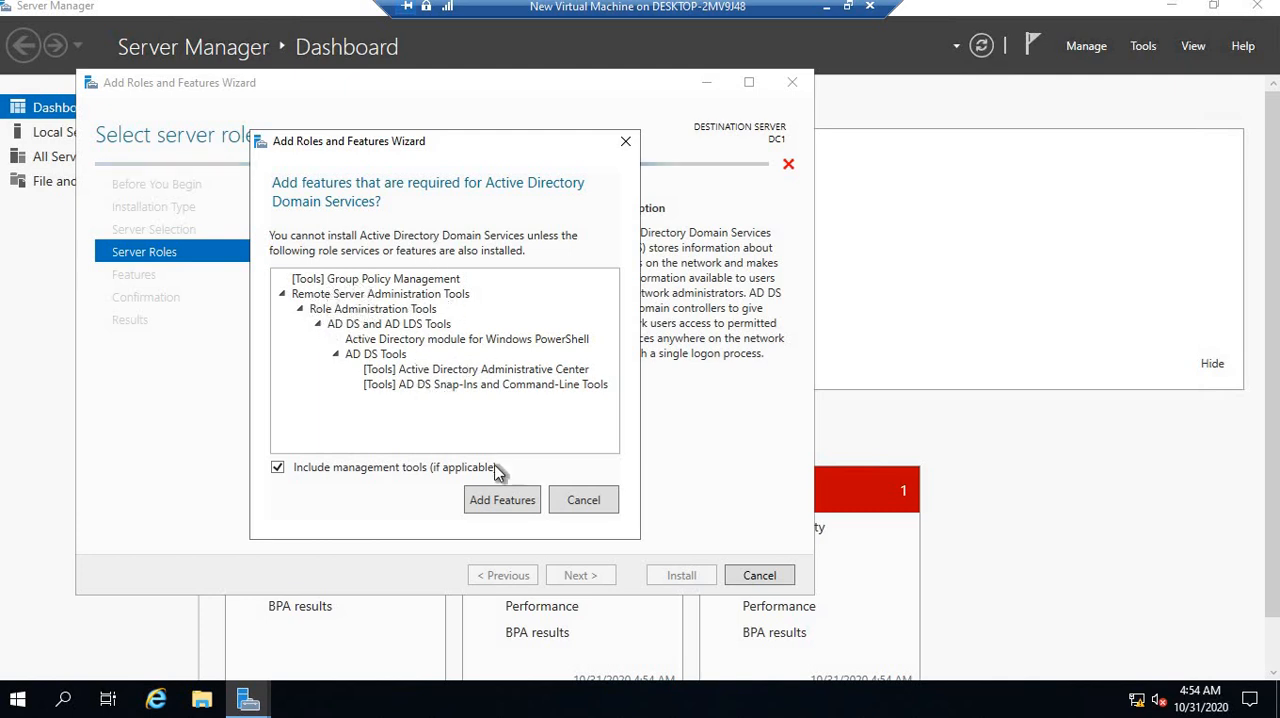
click(503, 502)
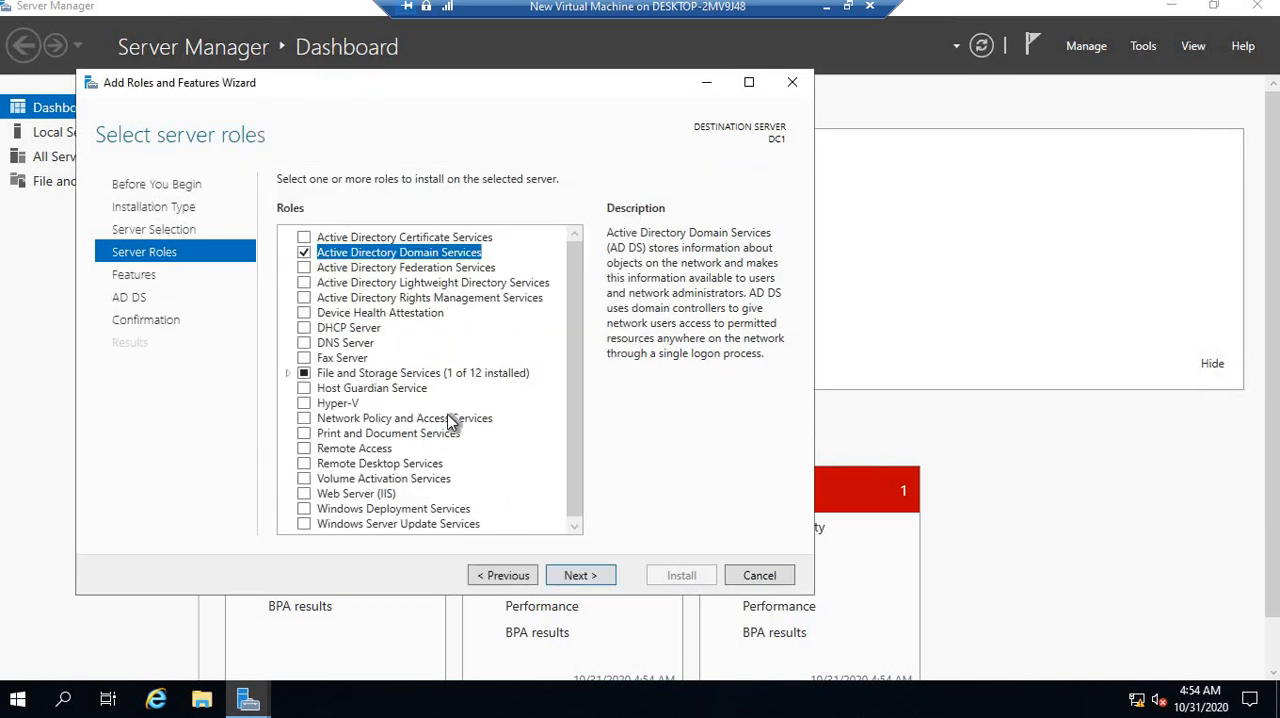
click(580, 576)
click(592, 581)
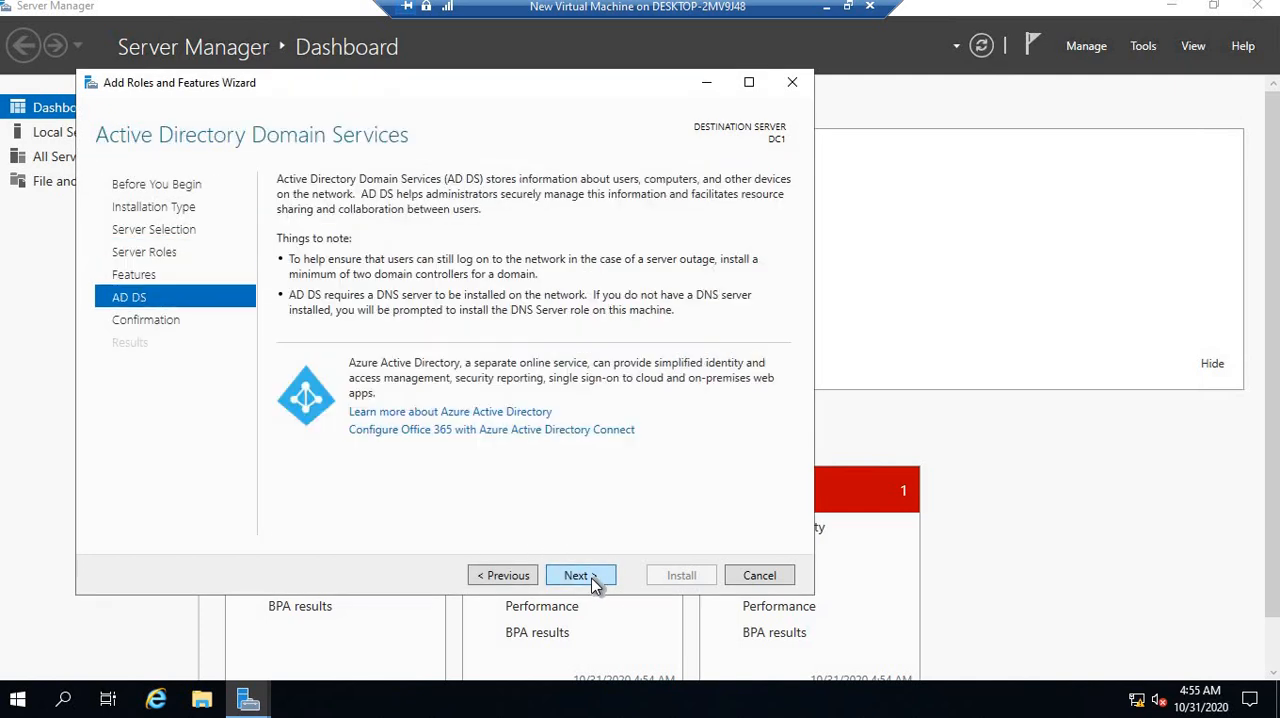
click(592, 578)
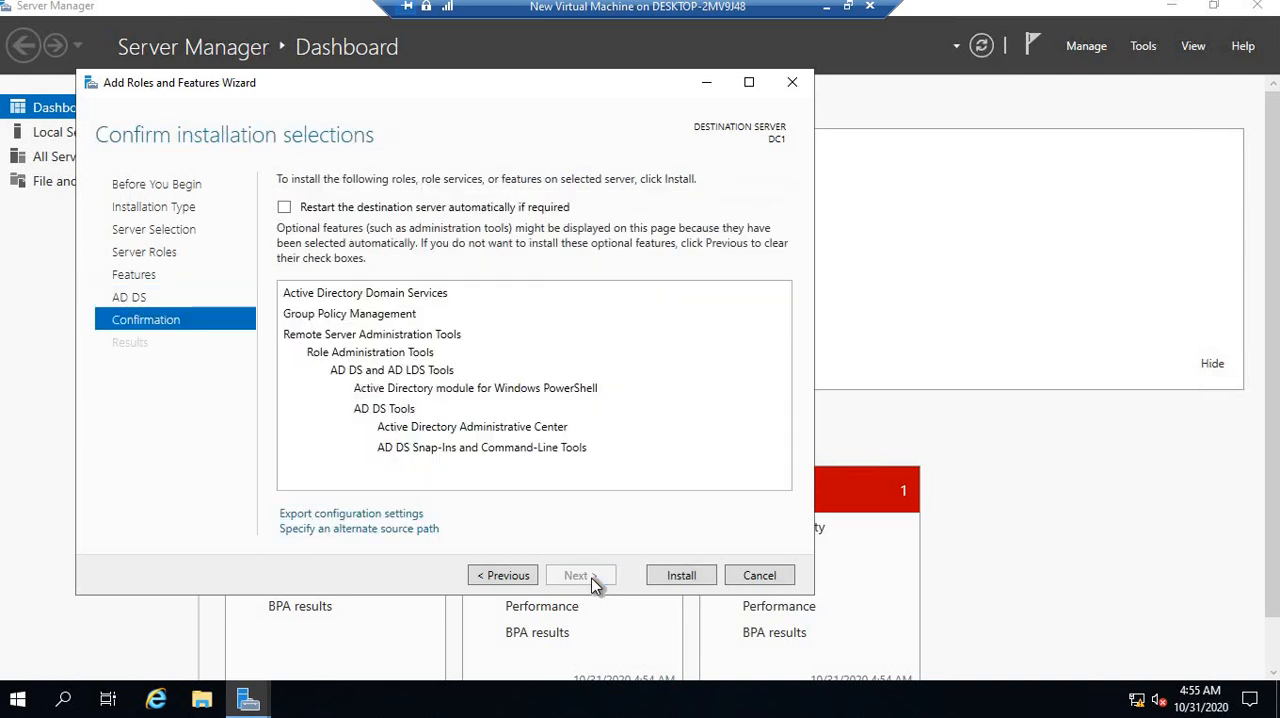
click(684, 577)
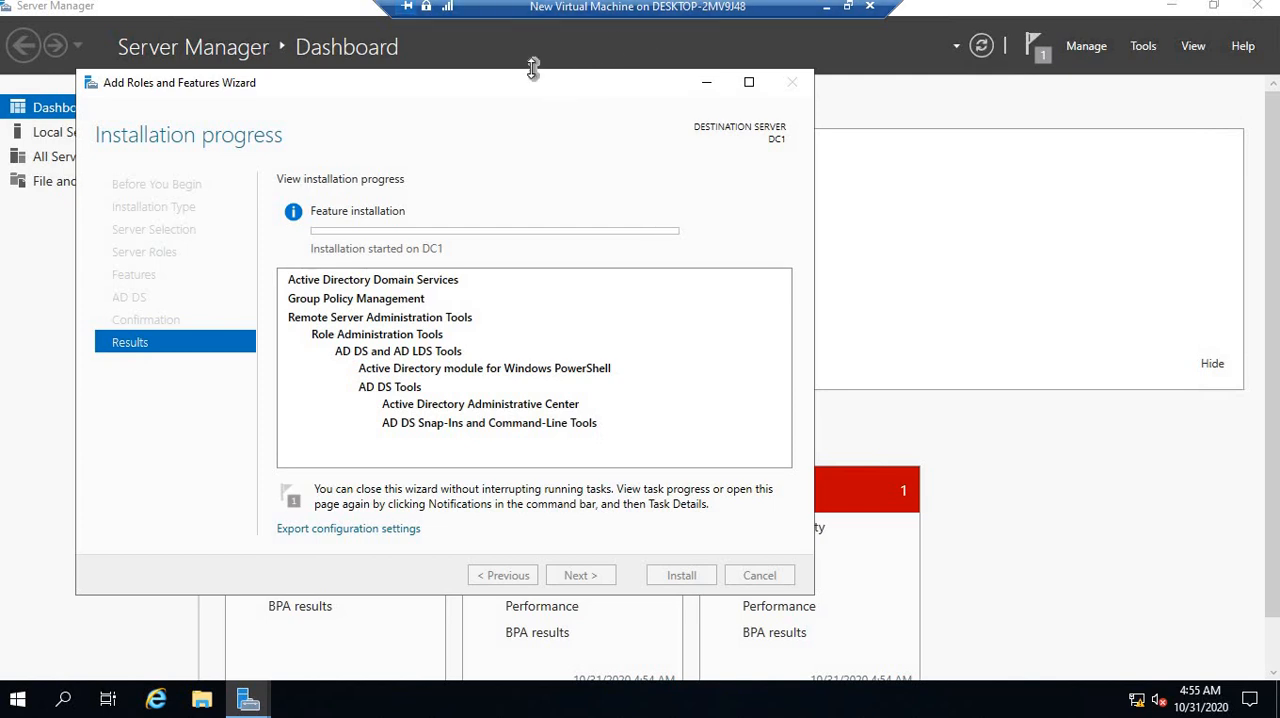
Wait for the Active Directory Domain Services installation on DC1 to finish, and close the wizard
drag(522, 95, 628, 81)
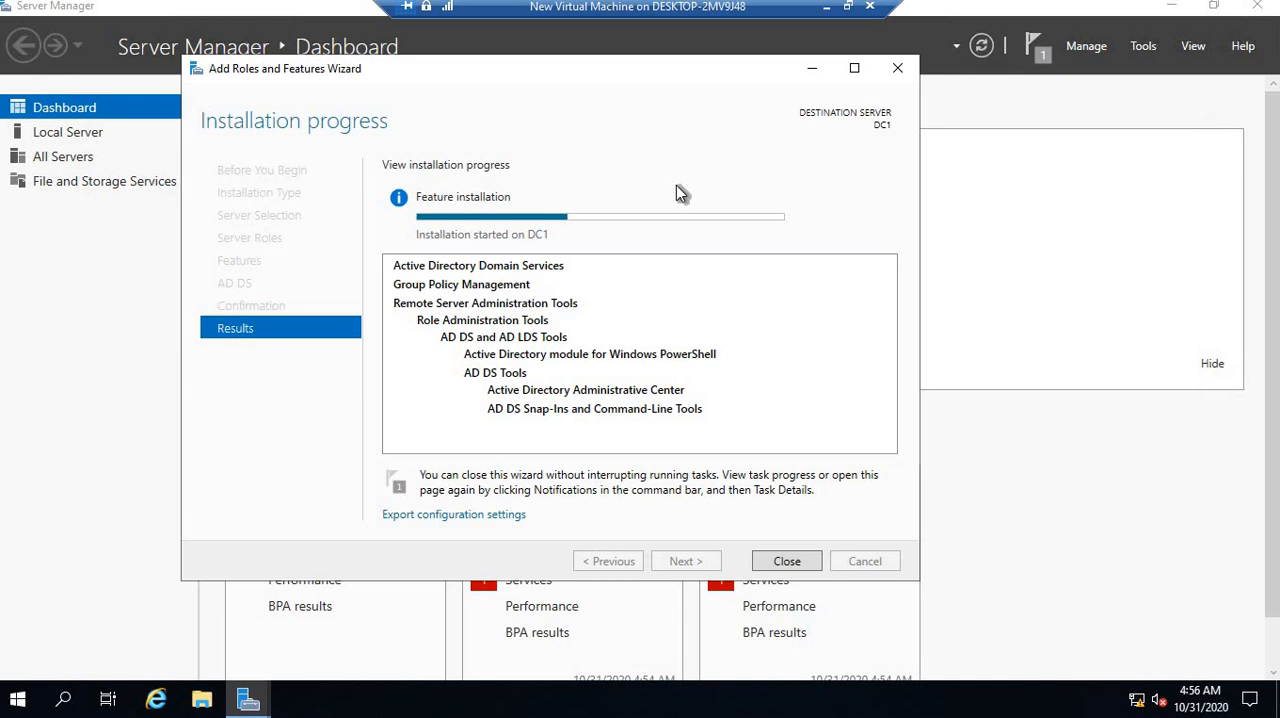
click(1140, 46)
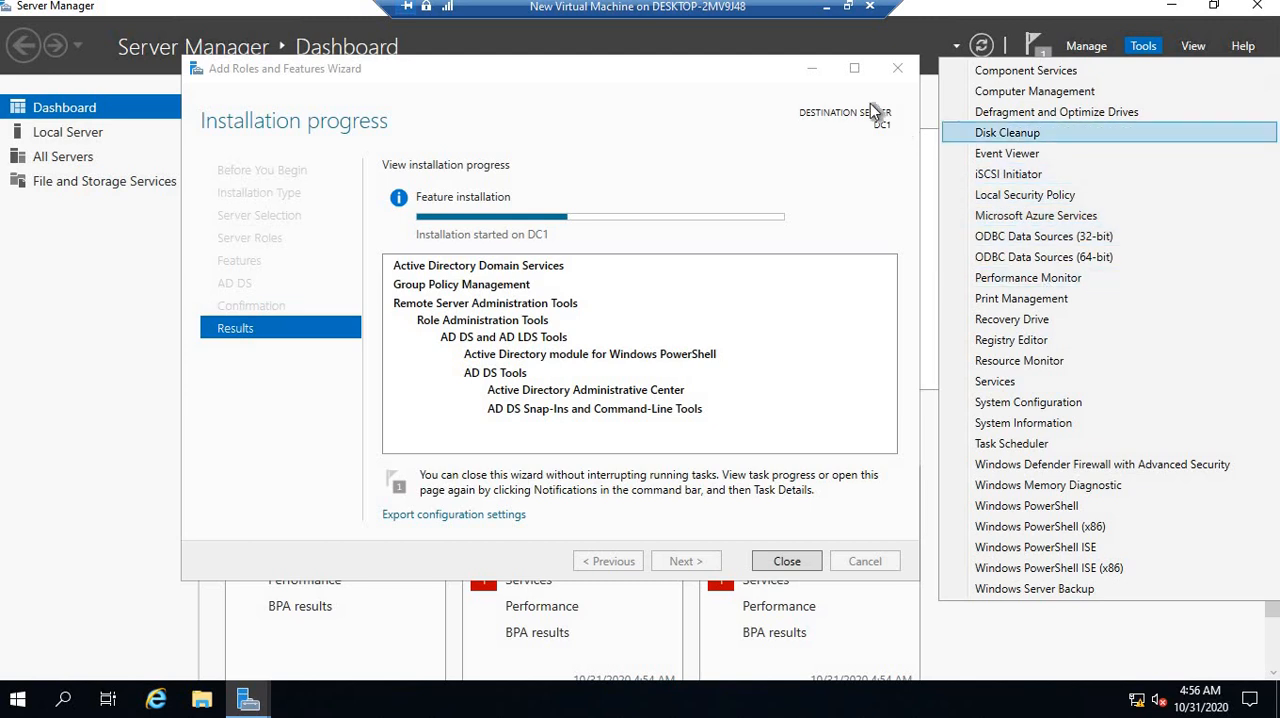
click(759, 113)
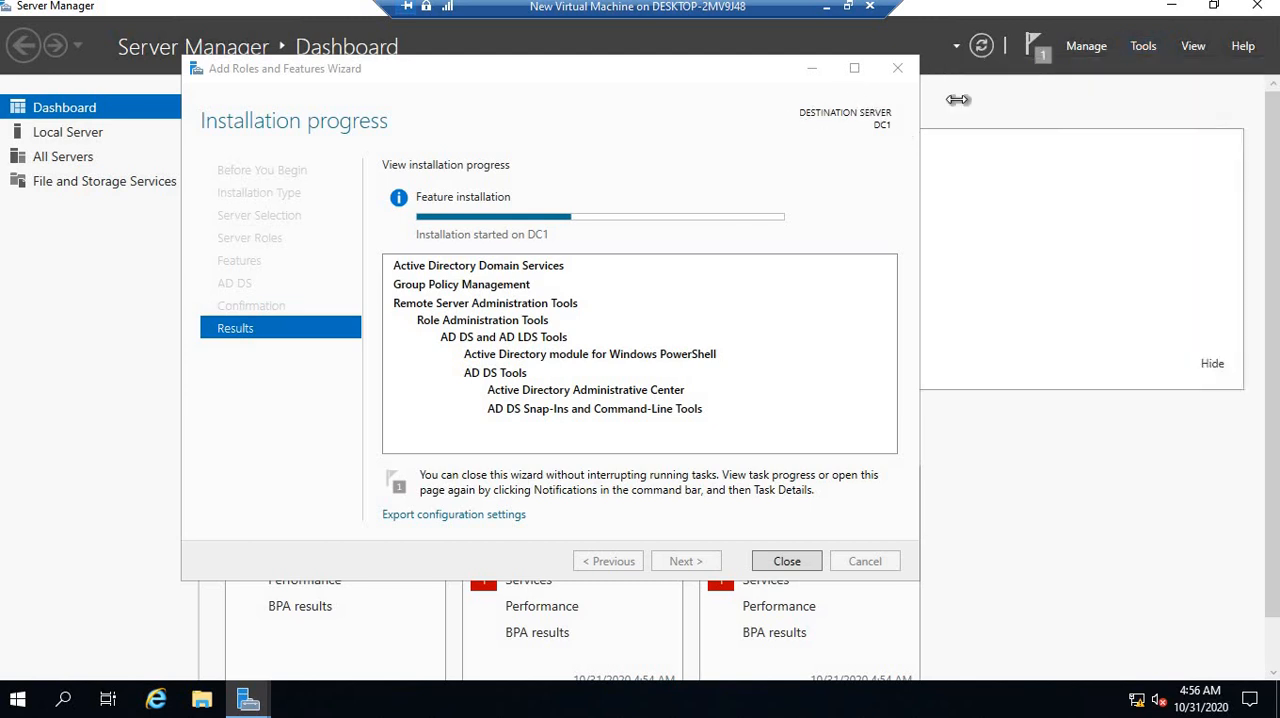
click(1040, 56)
mouse_move(774, 217)
mouse_move(597, 217)
mouse_move(642, 224)
mouse_move(616, 220)
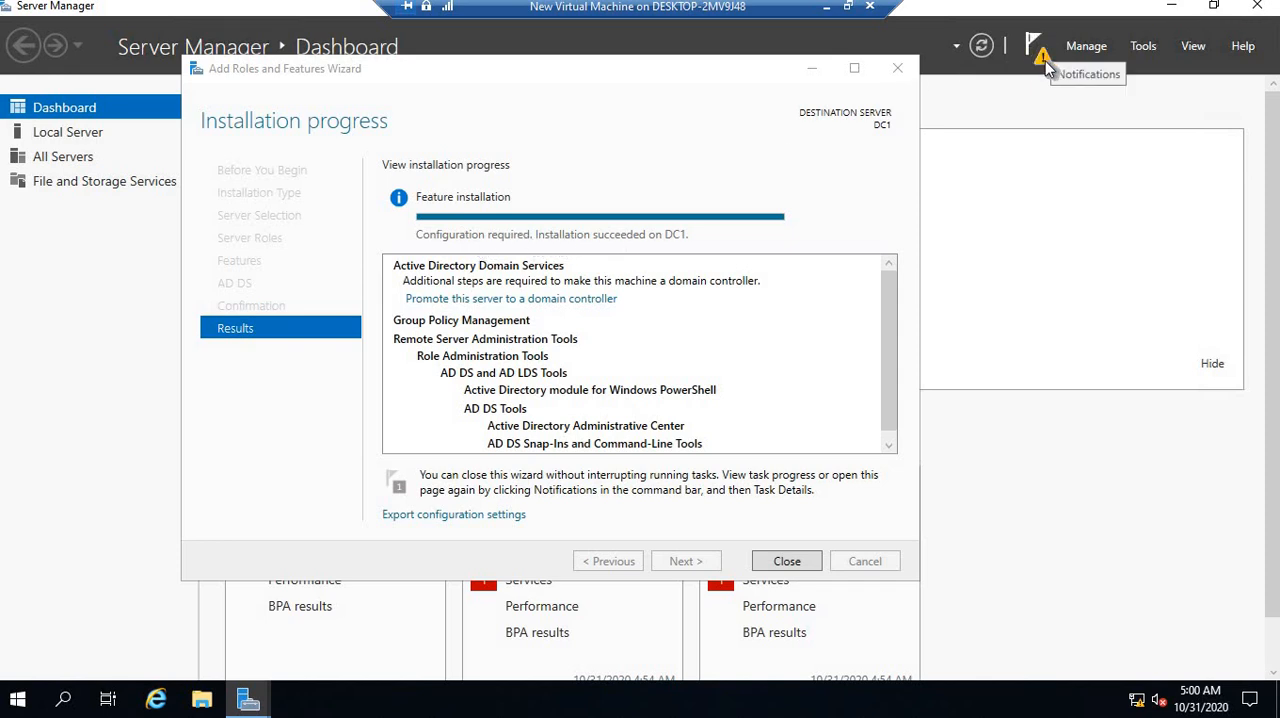
click(786, 561)
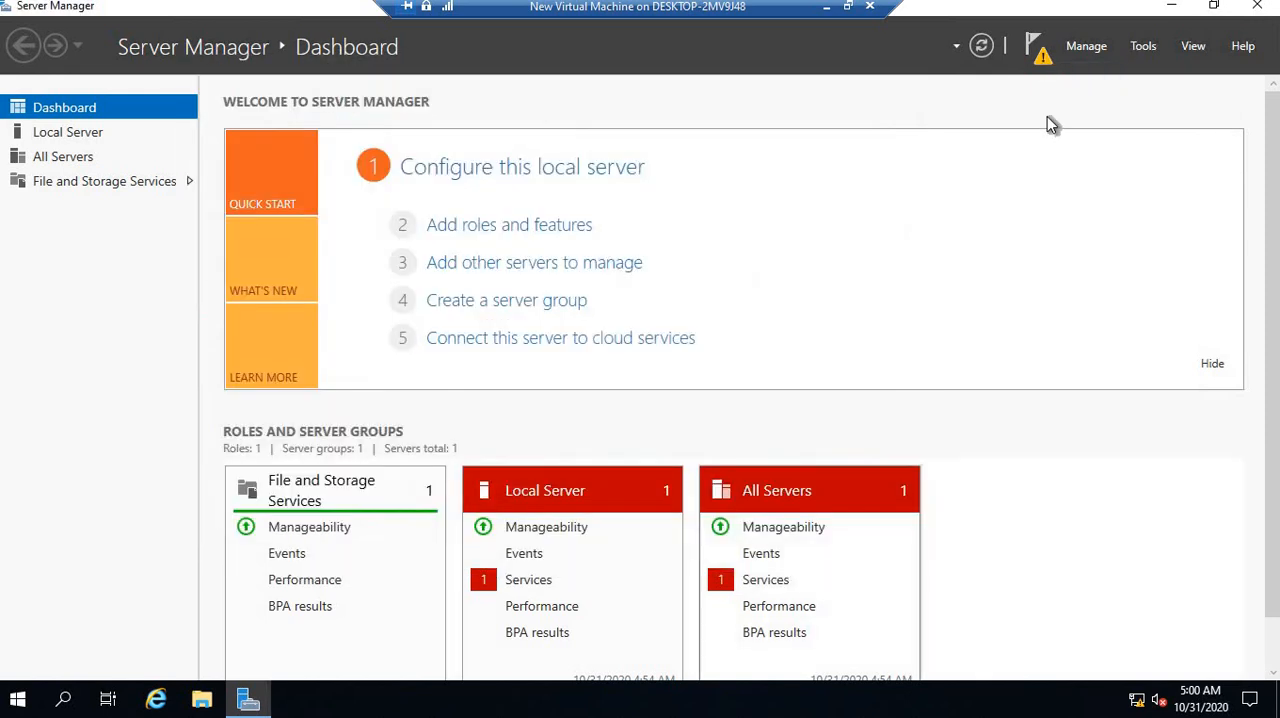
Check the server's post-deployment notifications, open Active Directory Users and Computers to inspect it before promotion, and close the console
click(1041, 58)
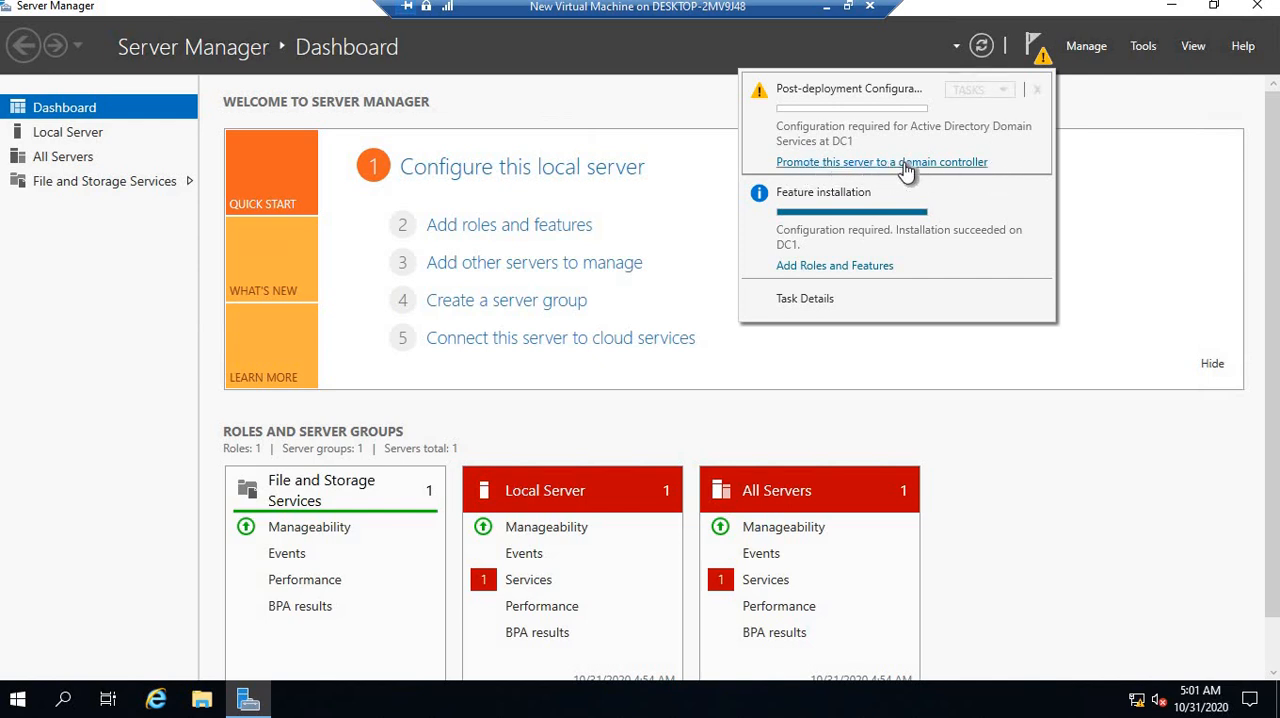
click(1145, 50)
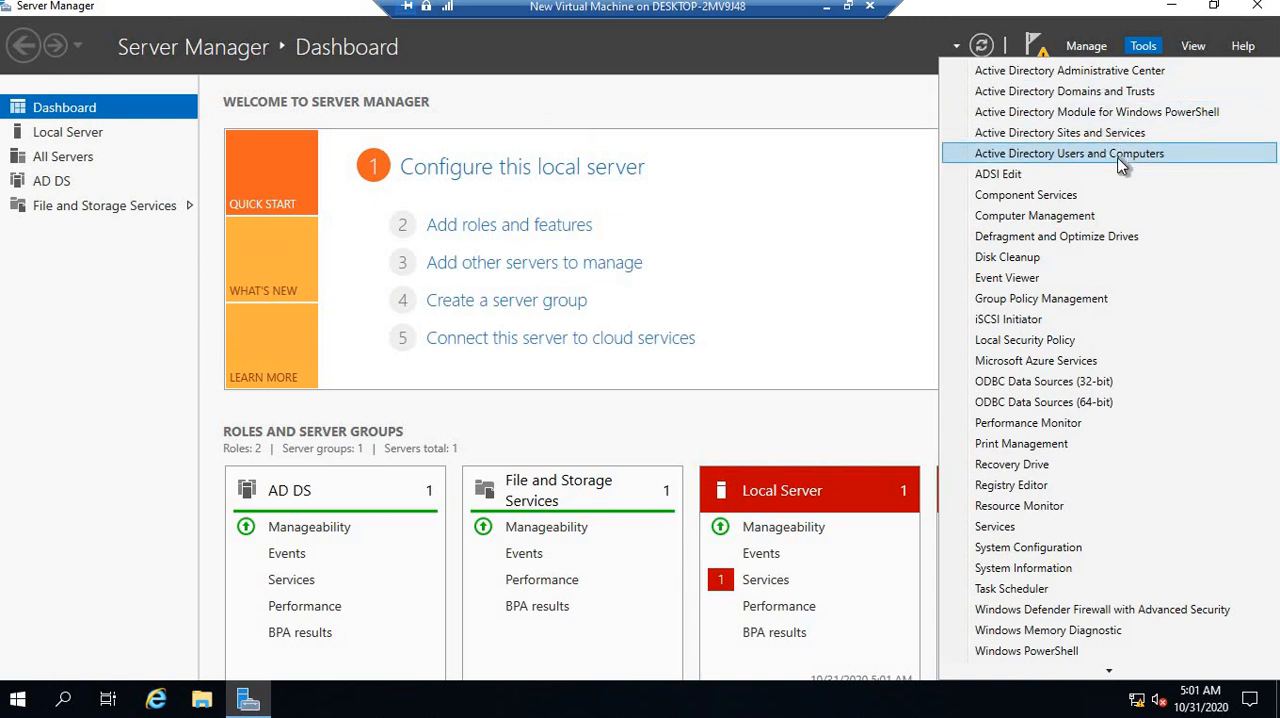
click(1122, 164)
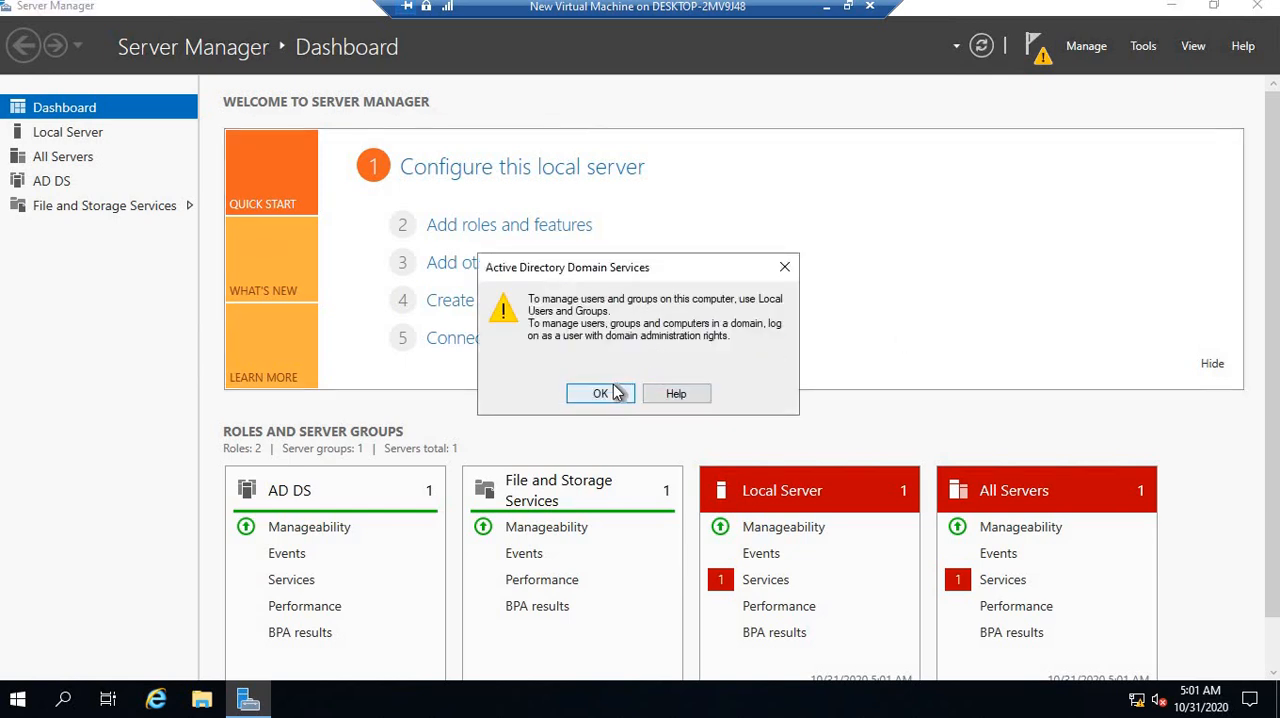
click(600, 394)
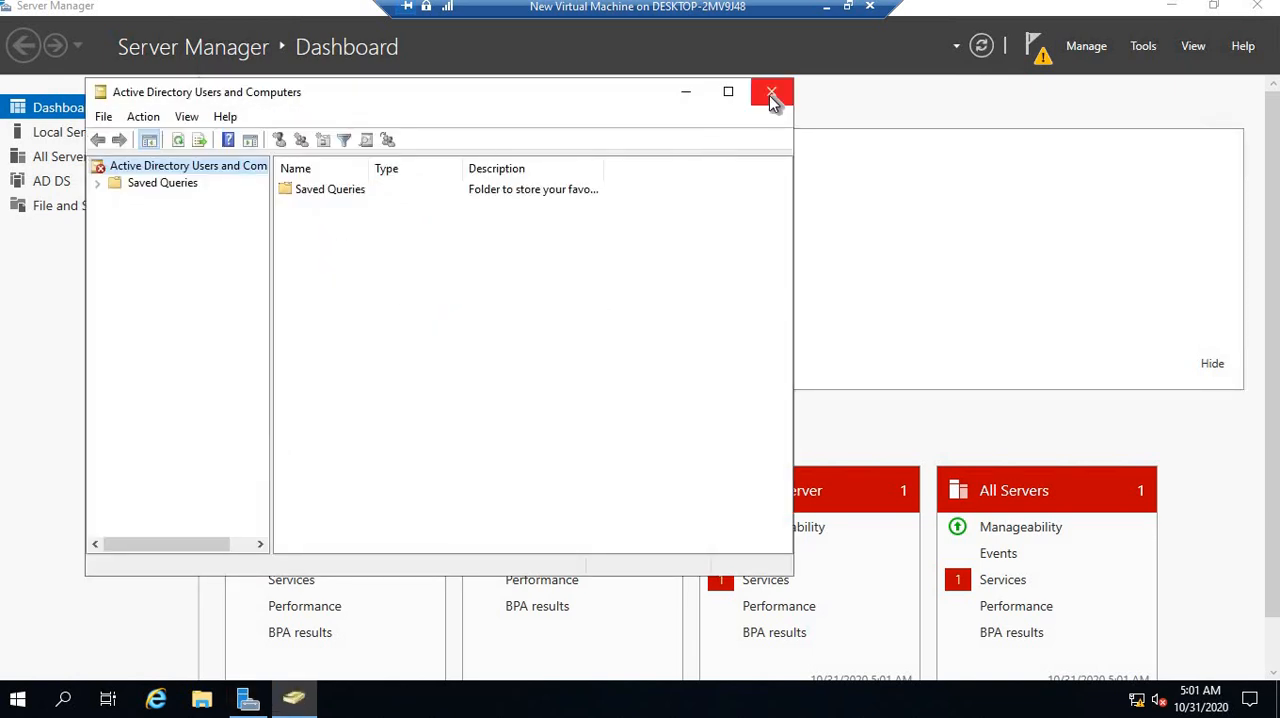
click(771, 93)
Start promoting server DC1 to a domain controller from its post-deployment configuration notice, and reposition the configuration wizard
click(1036, 48)
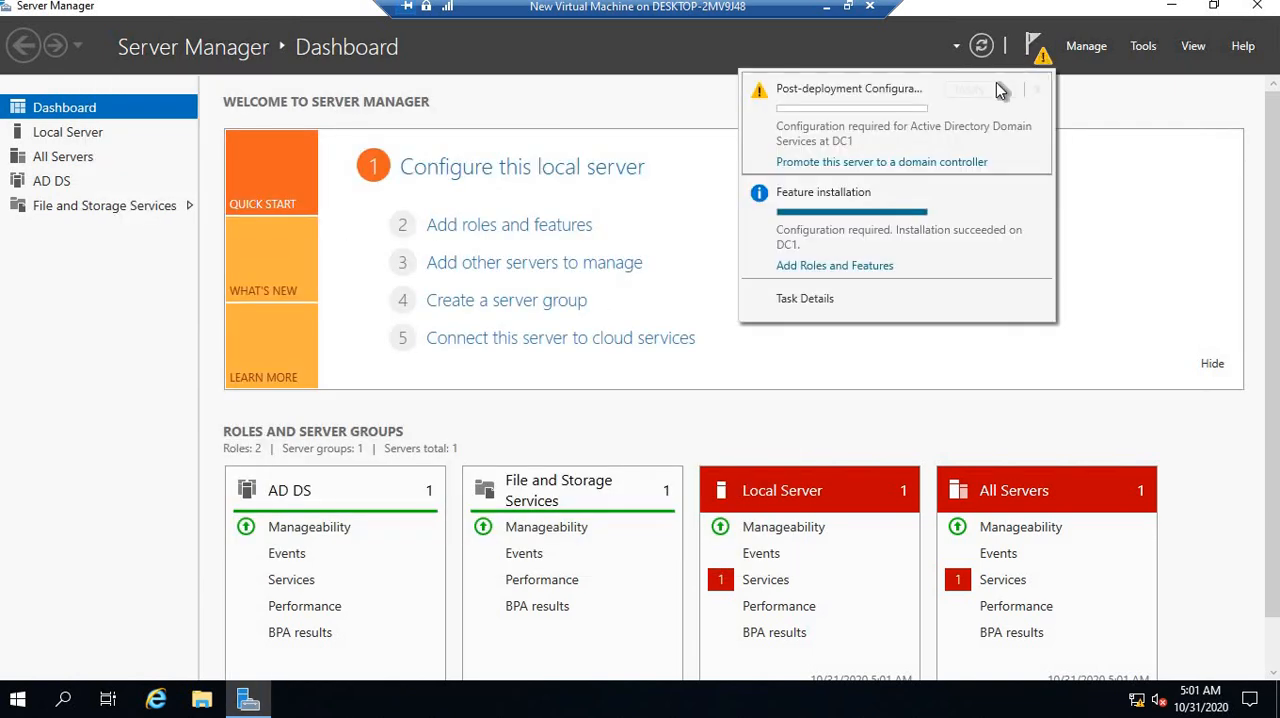
click(868, 163)
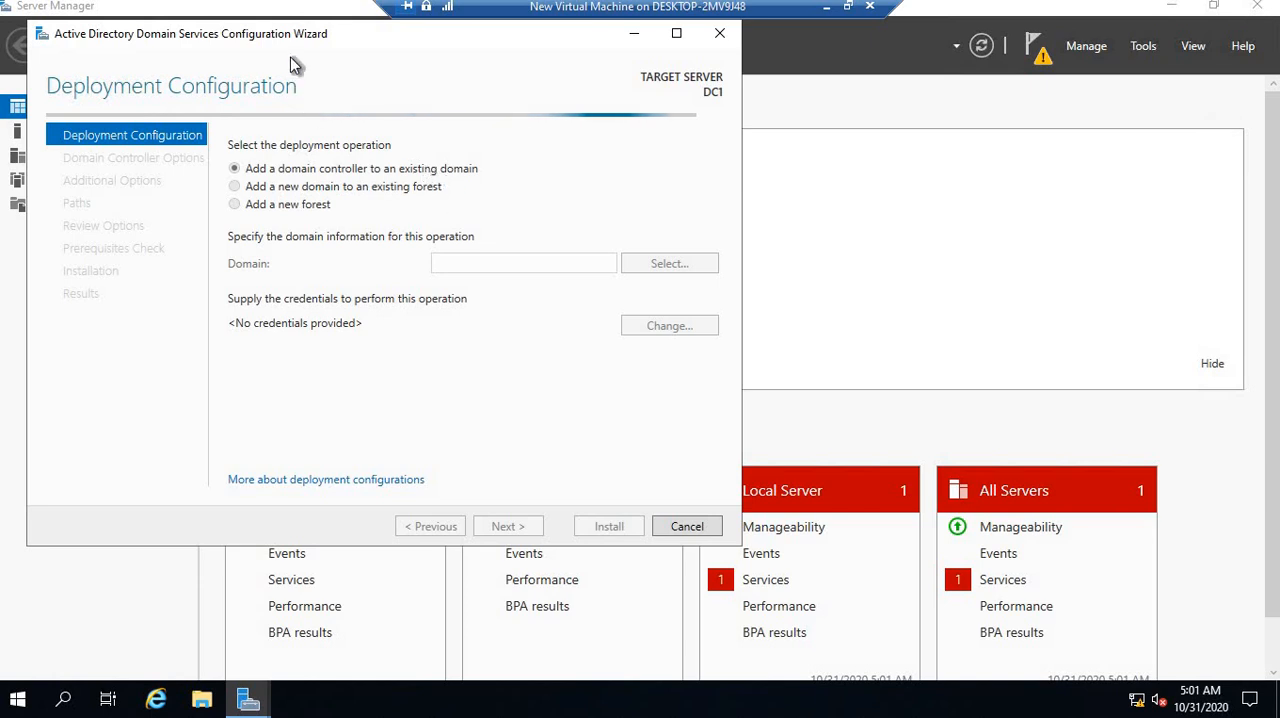
drag(300, 33, 383, 83)
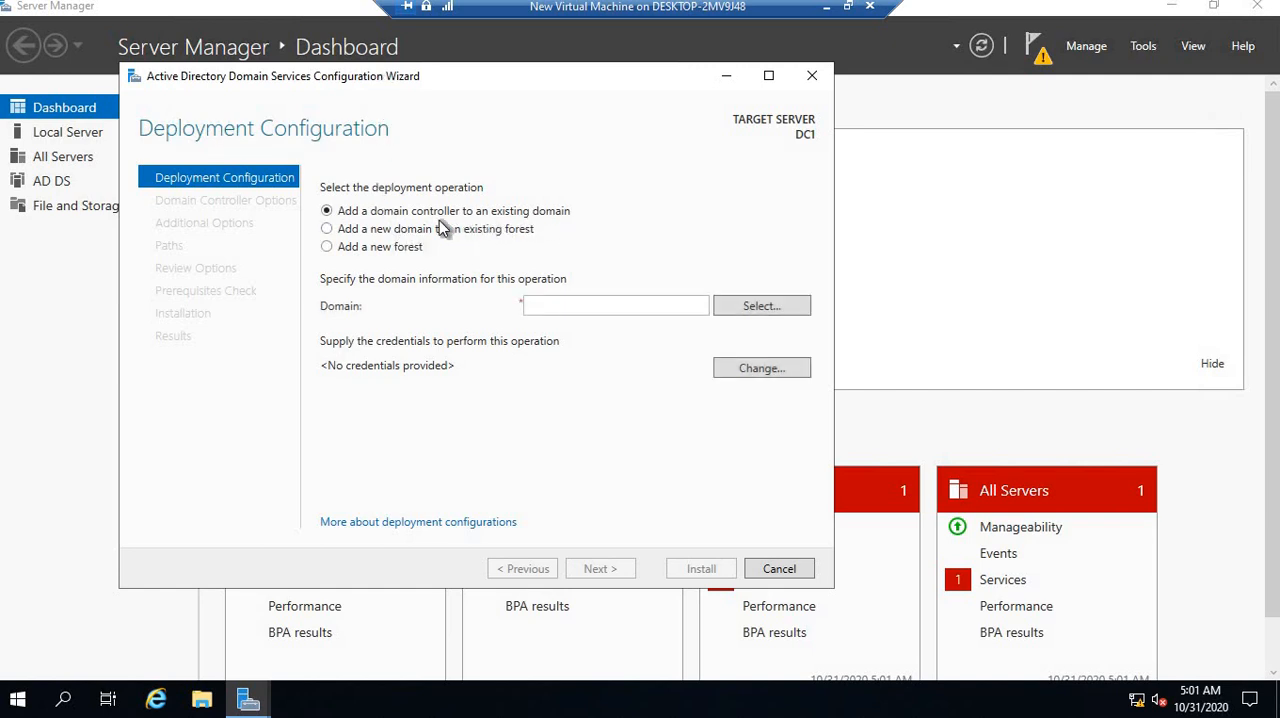
Choose to add a new forest with the root domain name viatech.co, and continue to the domain controller options
click(336, 231)
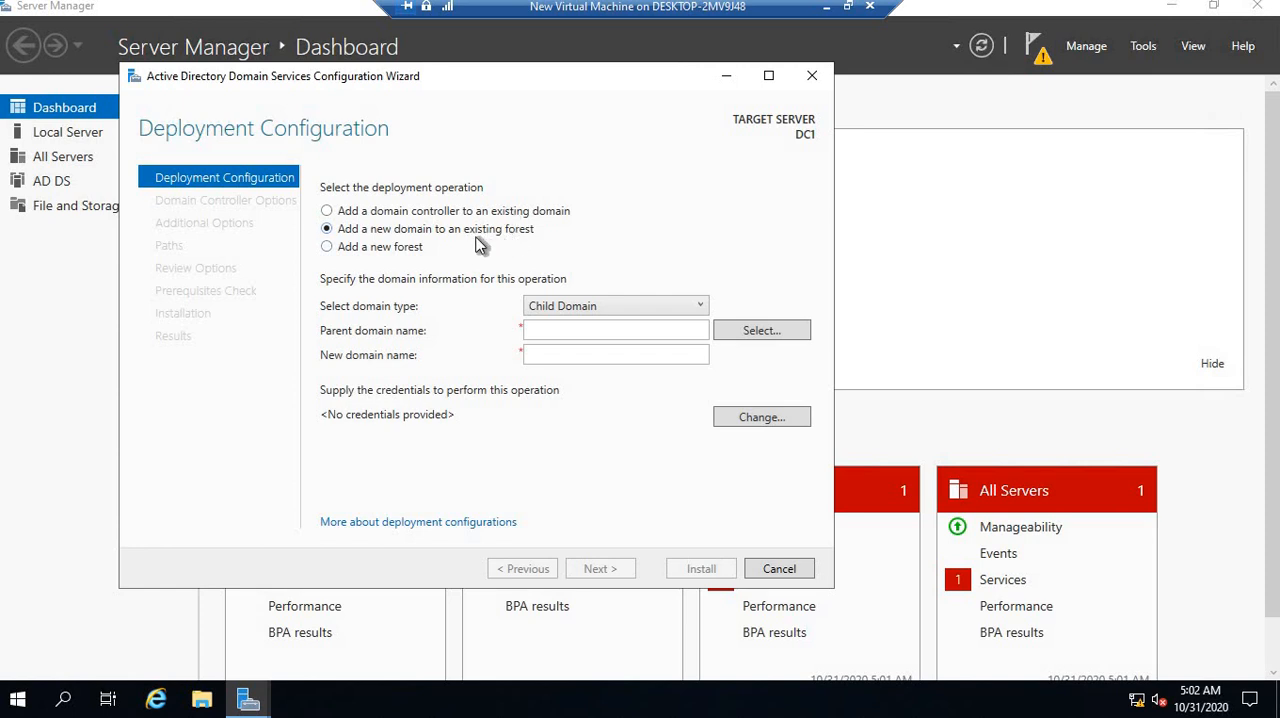
click(327, 247)
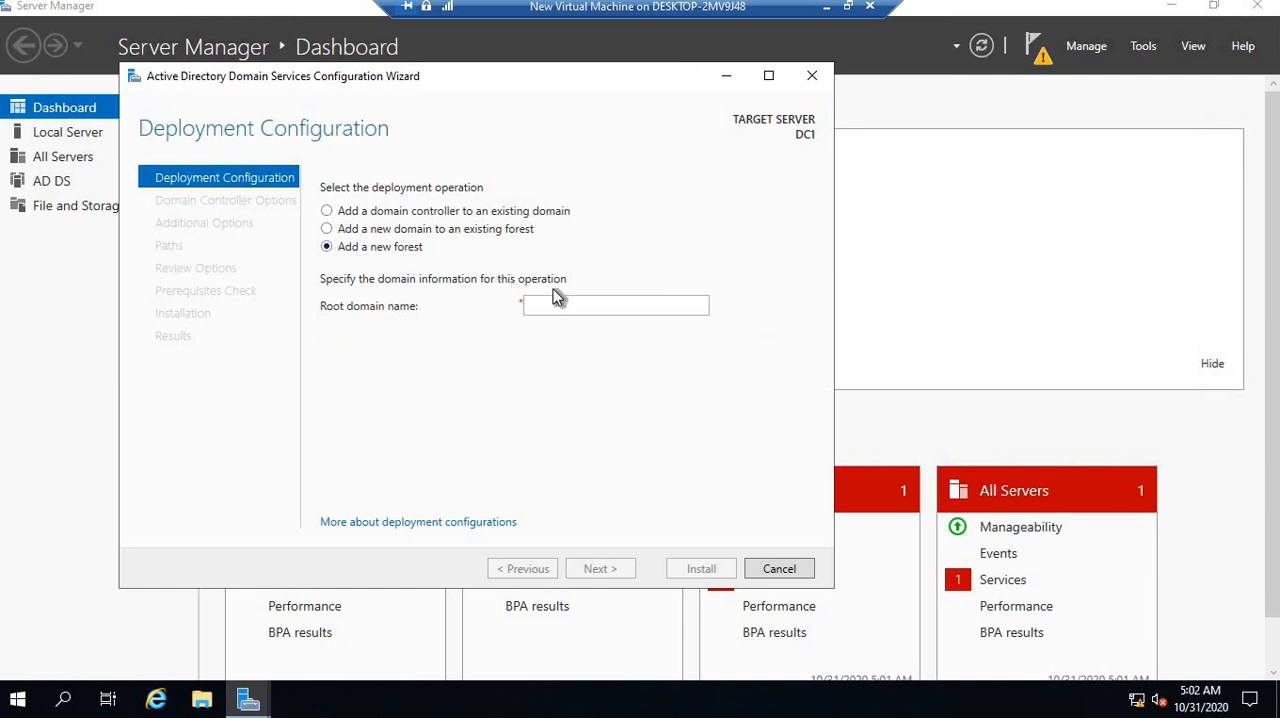
click(538, 303)
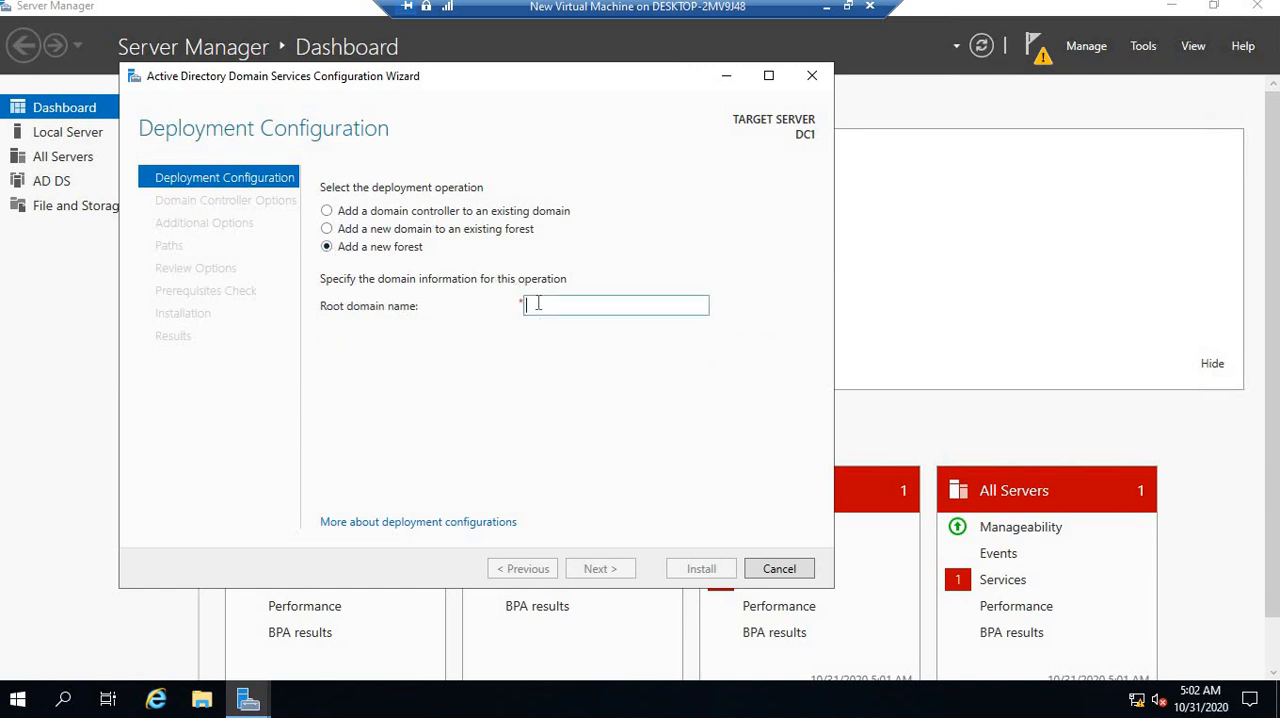
text(v)
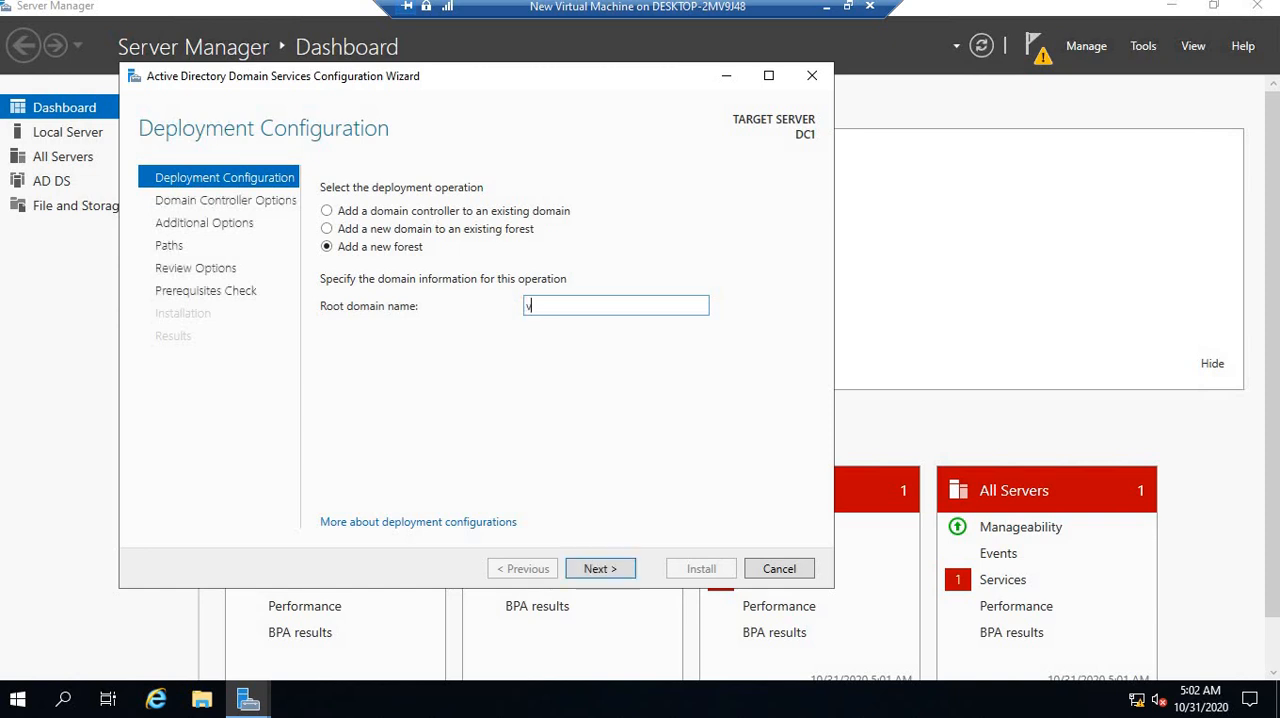
text(iatech.com)
key(BackSpace)
click(610, 570)
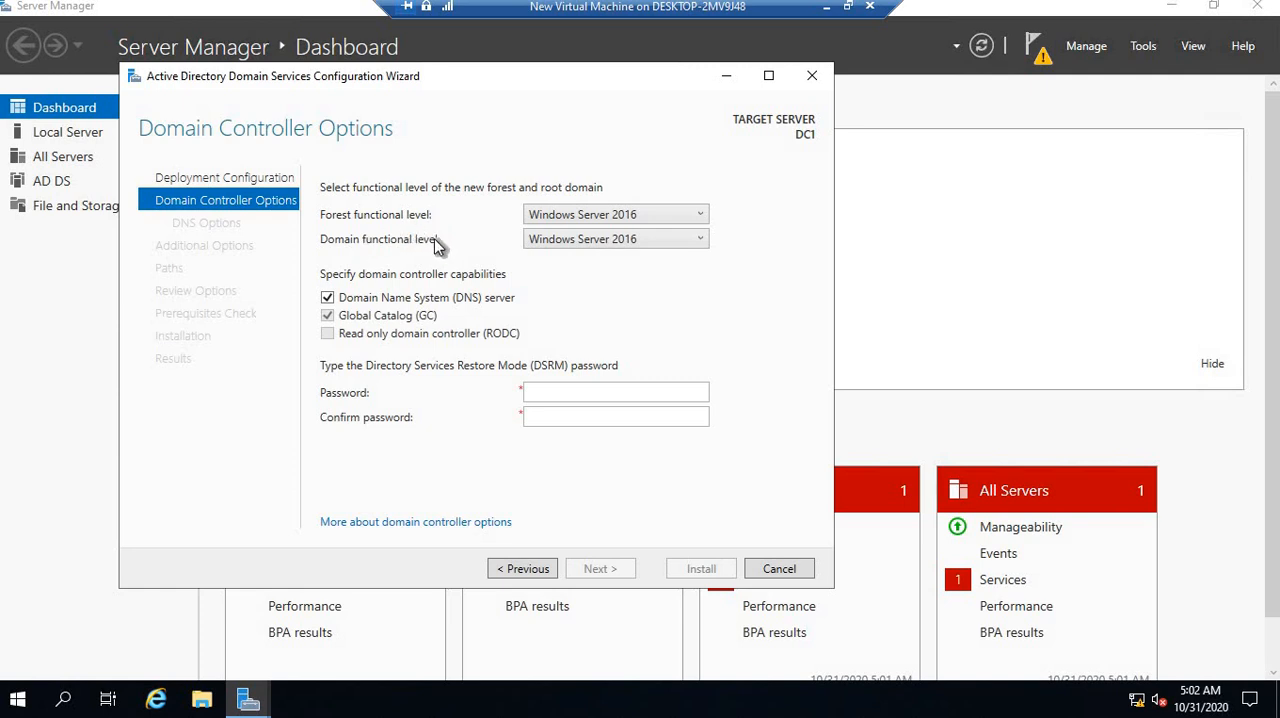
Review the available forest and domain functional levels, keeping Windows Server 2016 for both
click(703, 215)
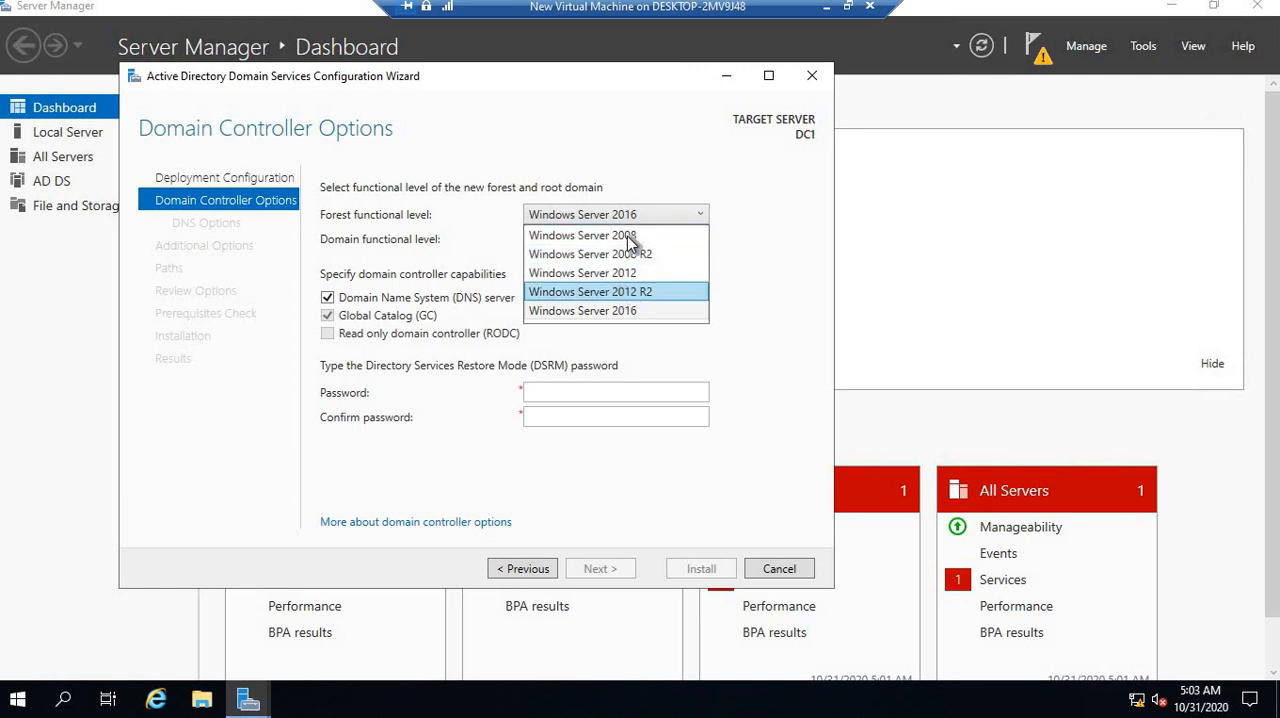
click(636, 312)
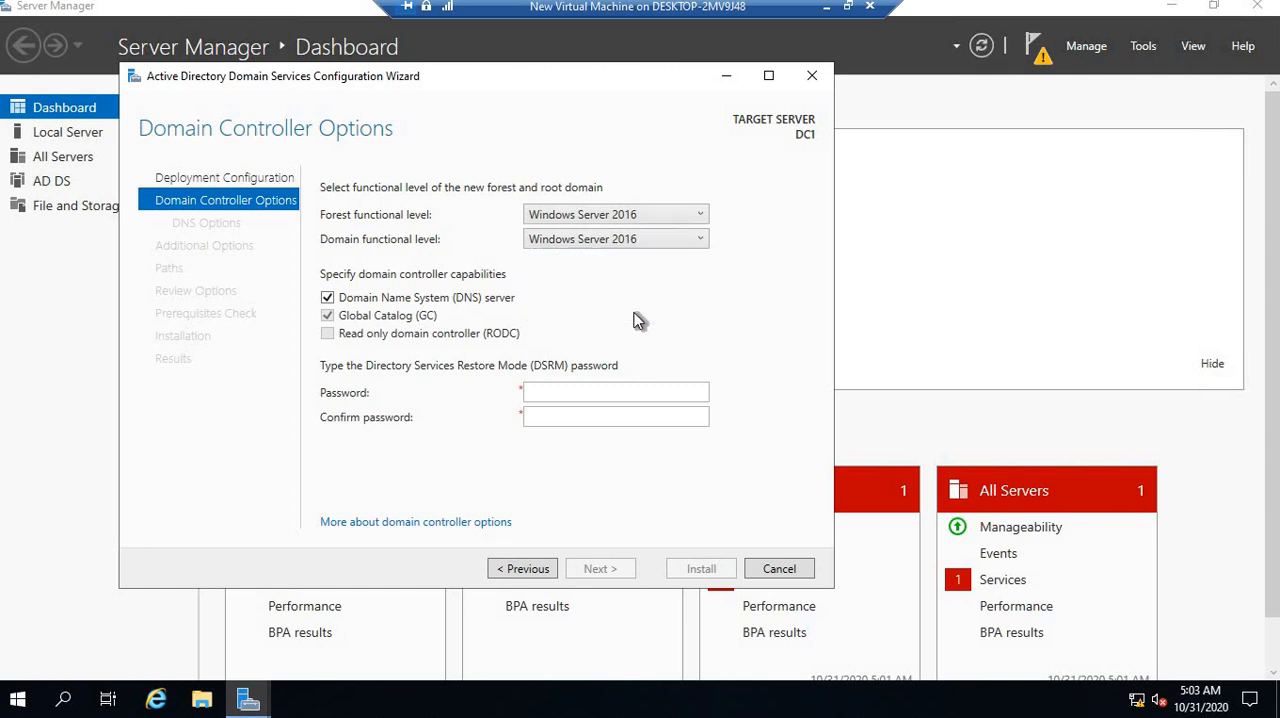
click(704, 246)
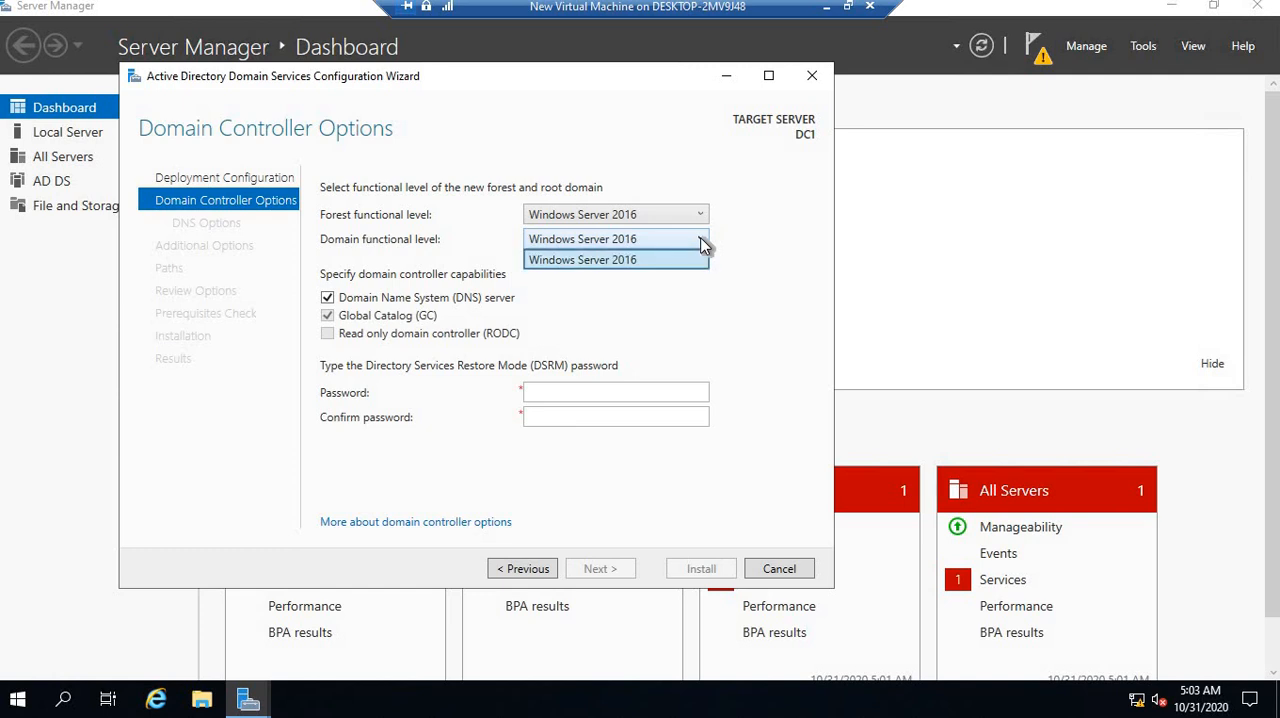
click(704, 246)
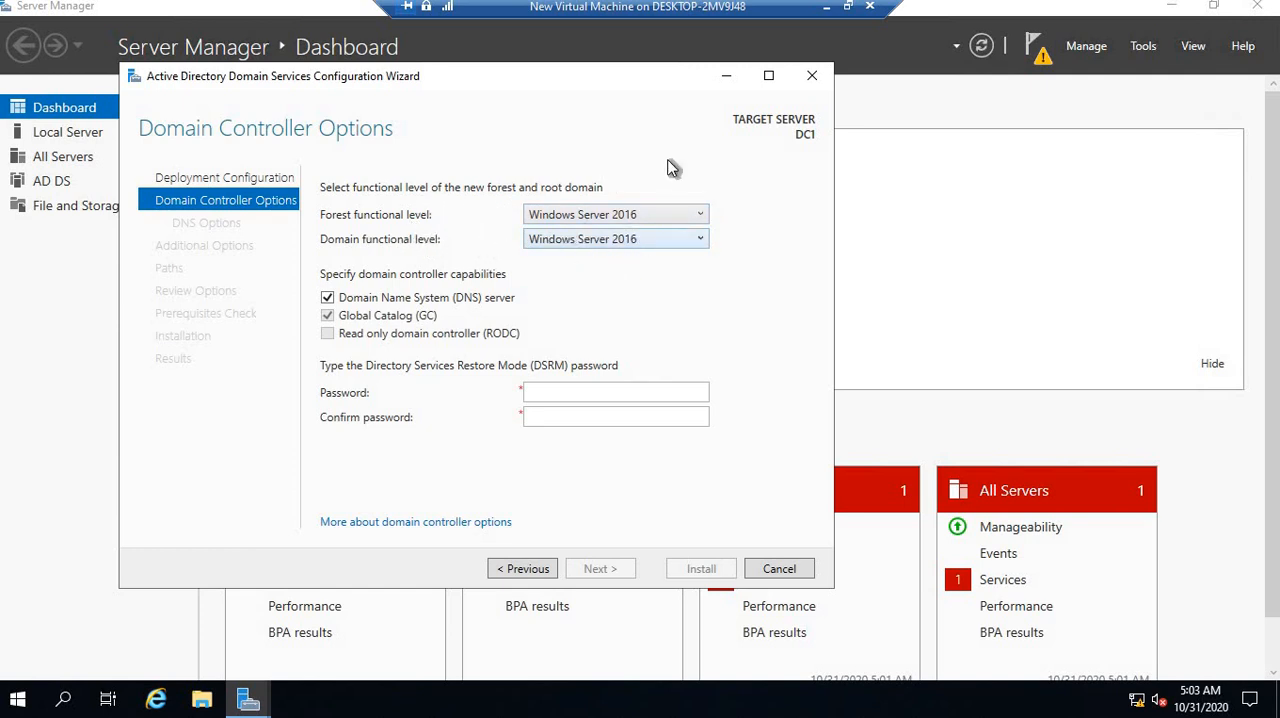
click(617, 215)
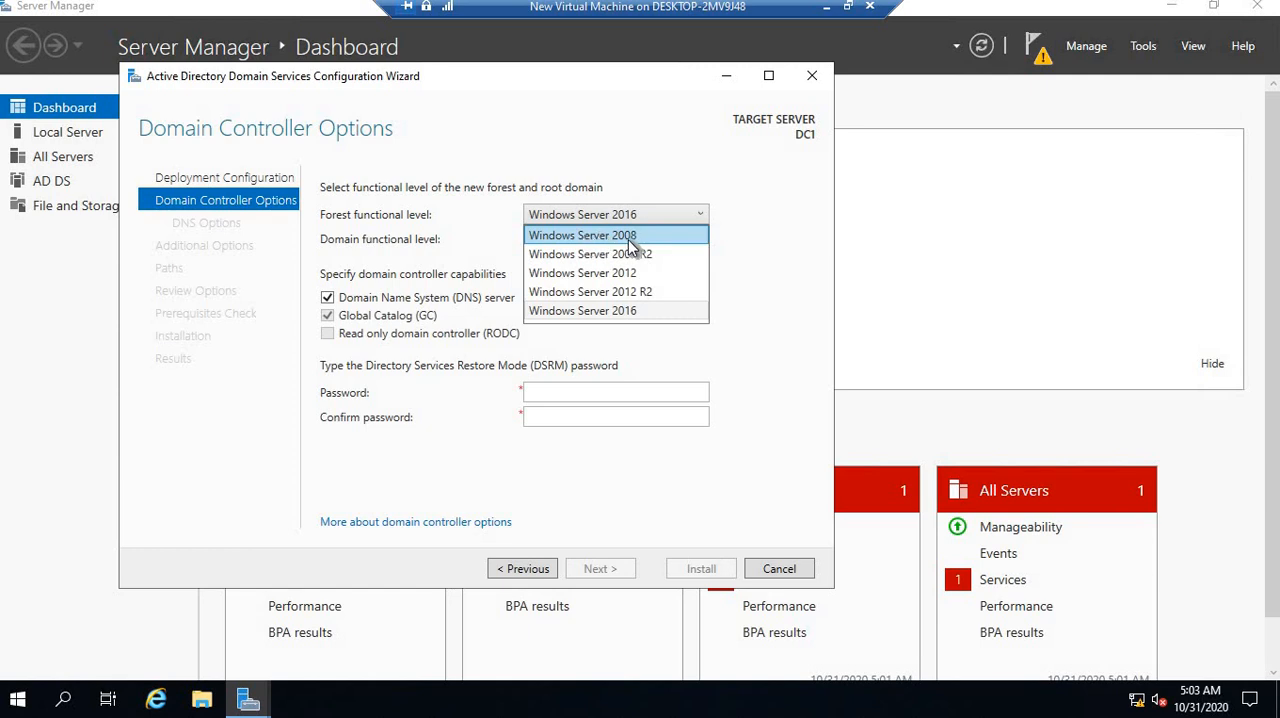
click(658, 164)
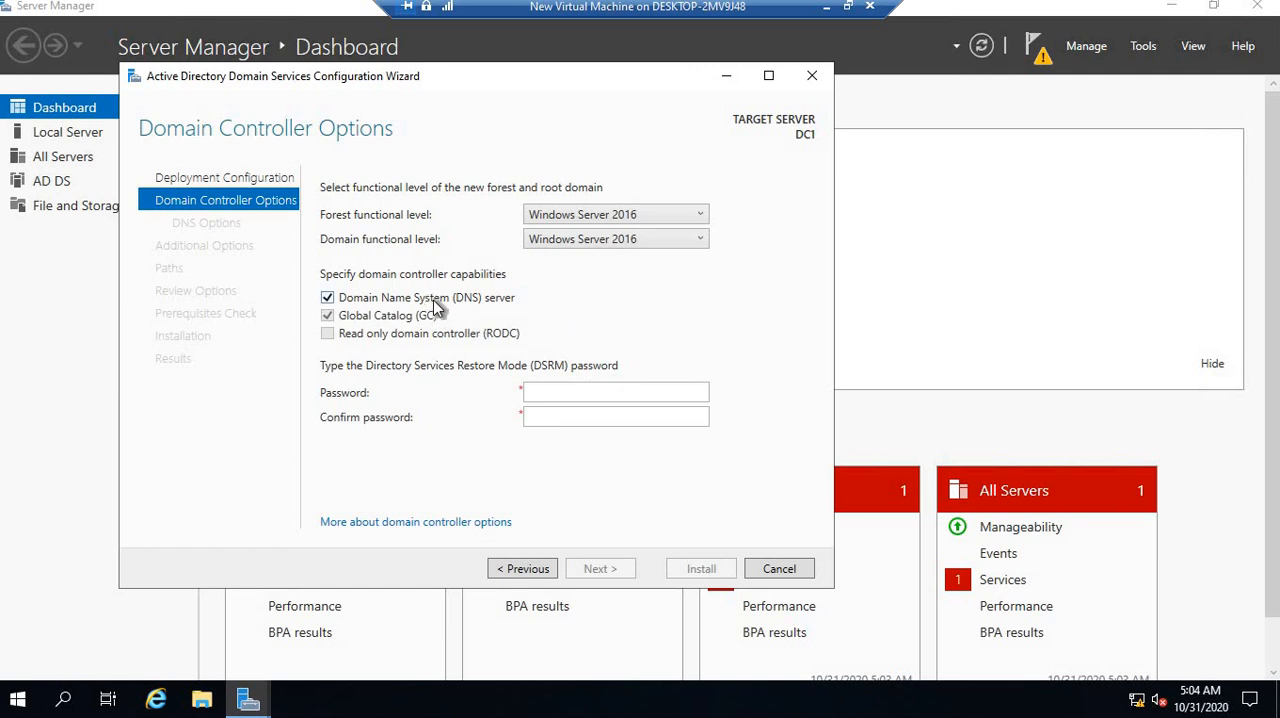
Enter and confirm the Directory Services Restore Mode password, and continue past the DNS options without creating a DNS delegation
click(552, 392)
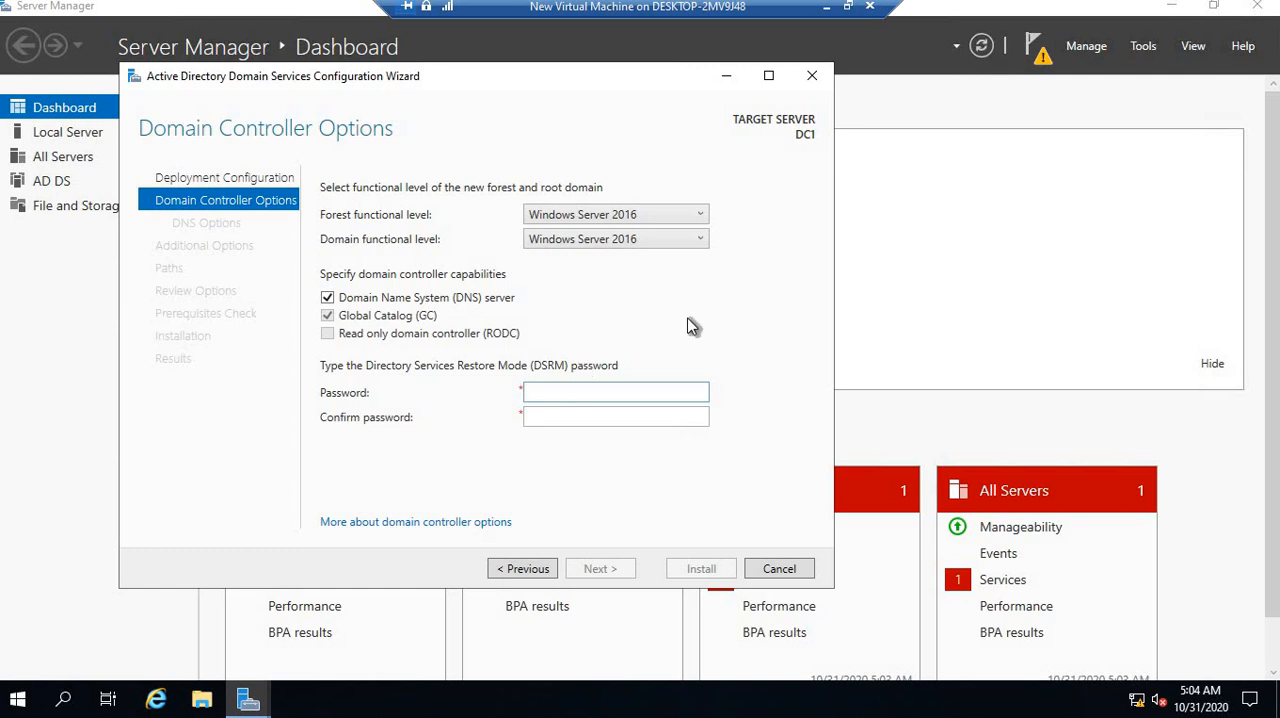
text(********)
key(Tab)
text(*******)
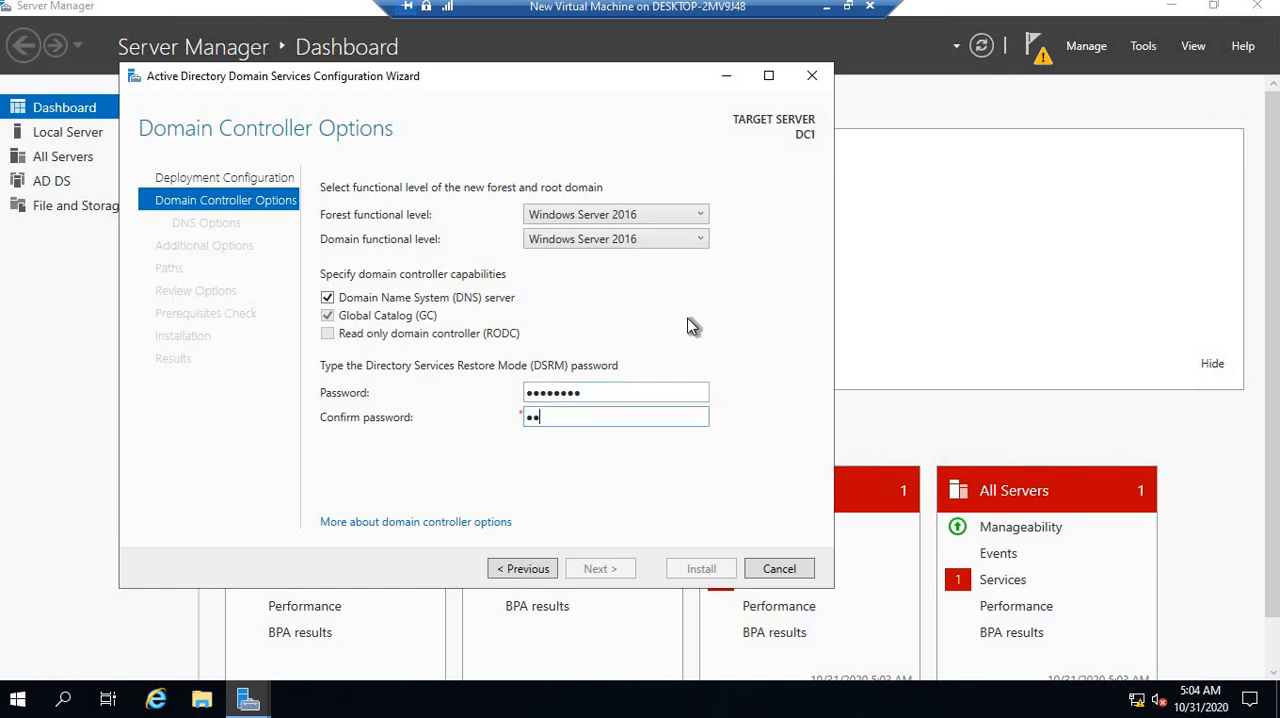
text(*)
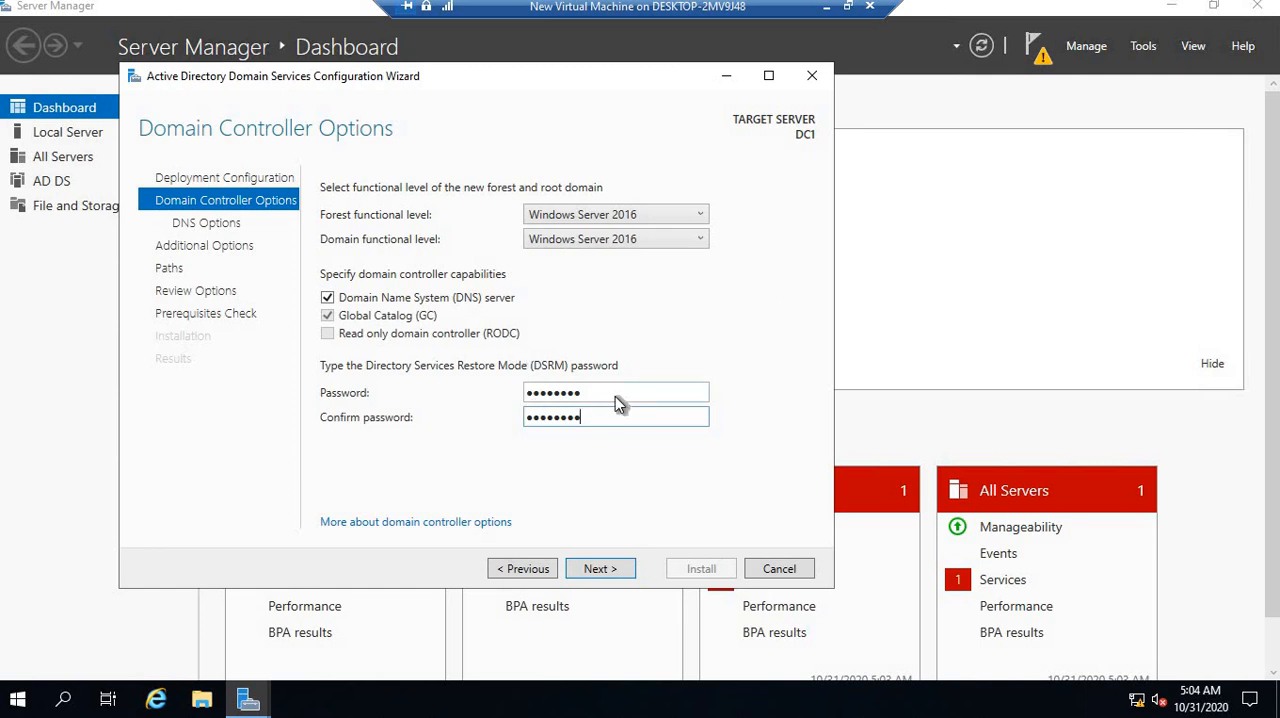
click(600, 568)
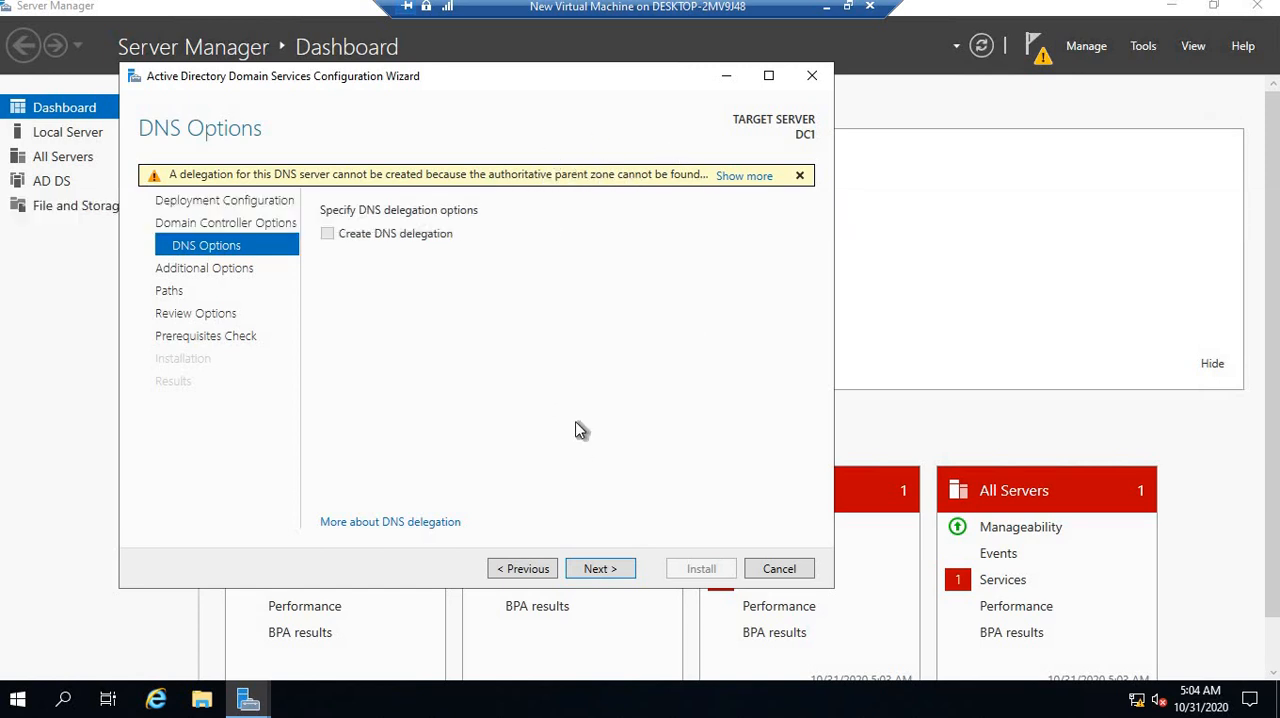
click(600, 569)
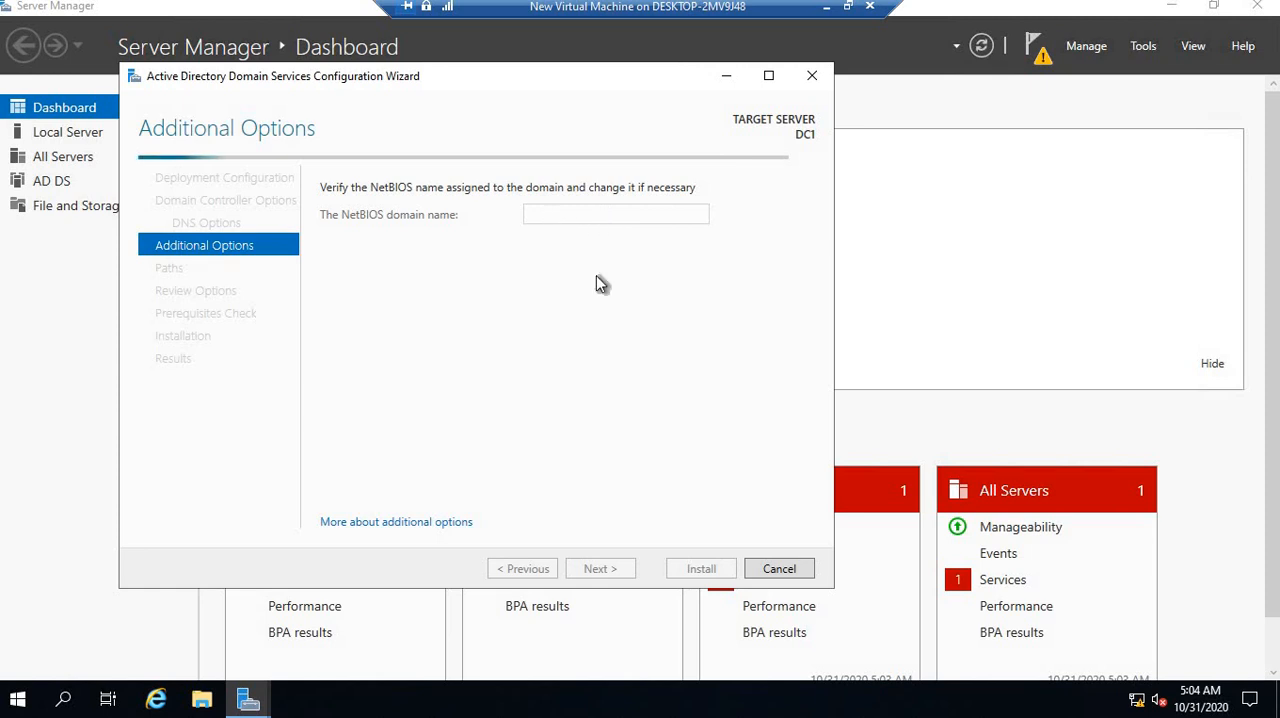
Compare the NetBIOS domain name with the root domain name by going back to the deployment configuration
double_click(580, 214)
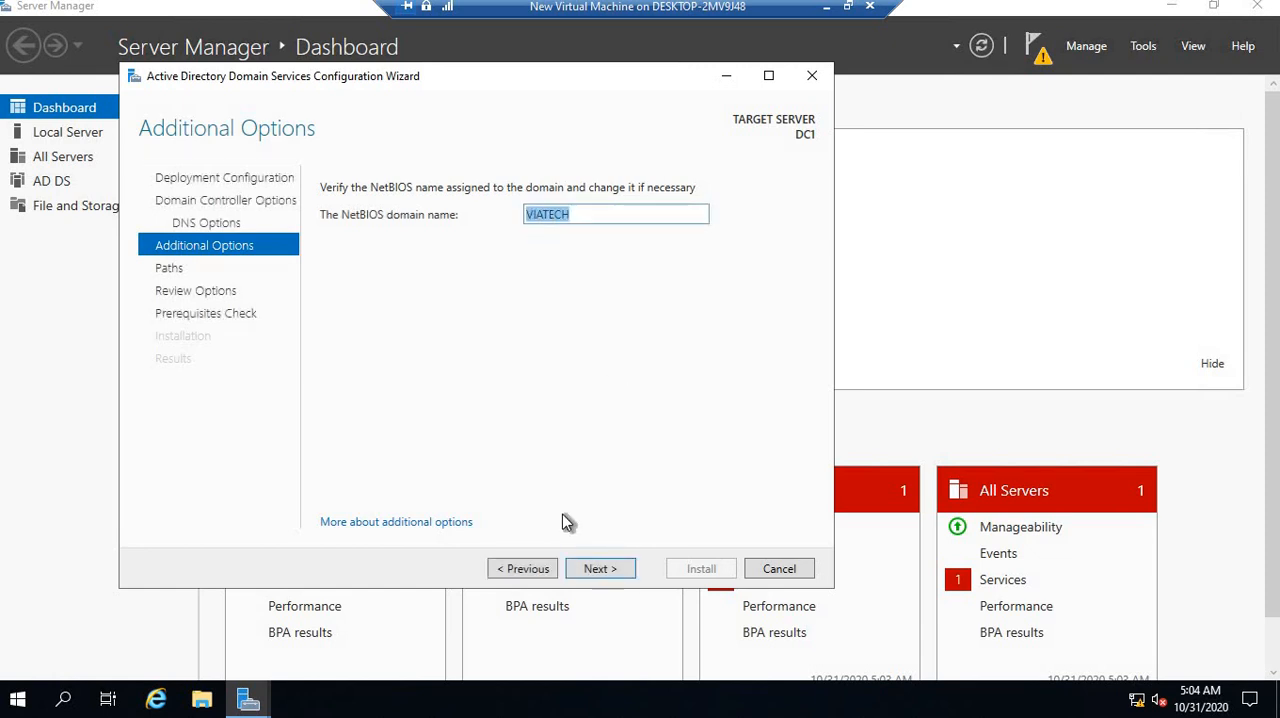
click(522, 568)
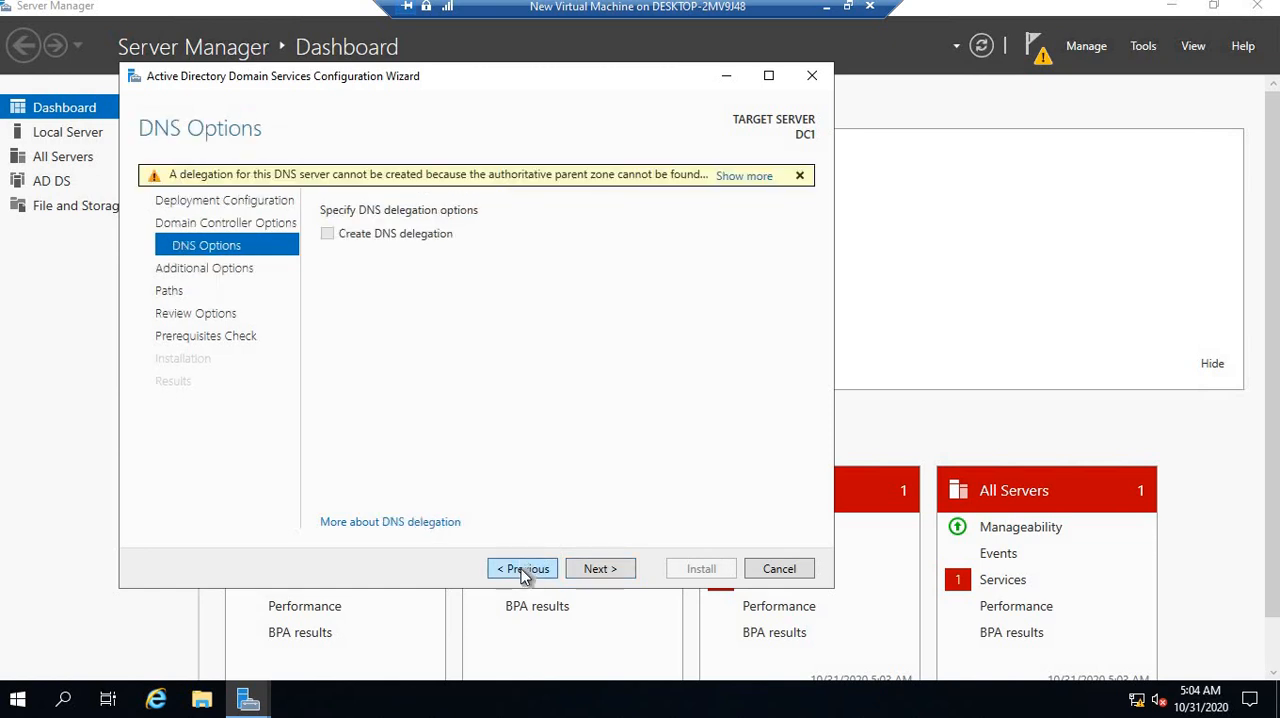
click(522, 568)
click(522, 568)
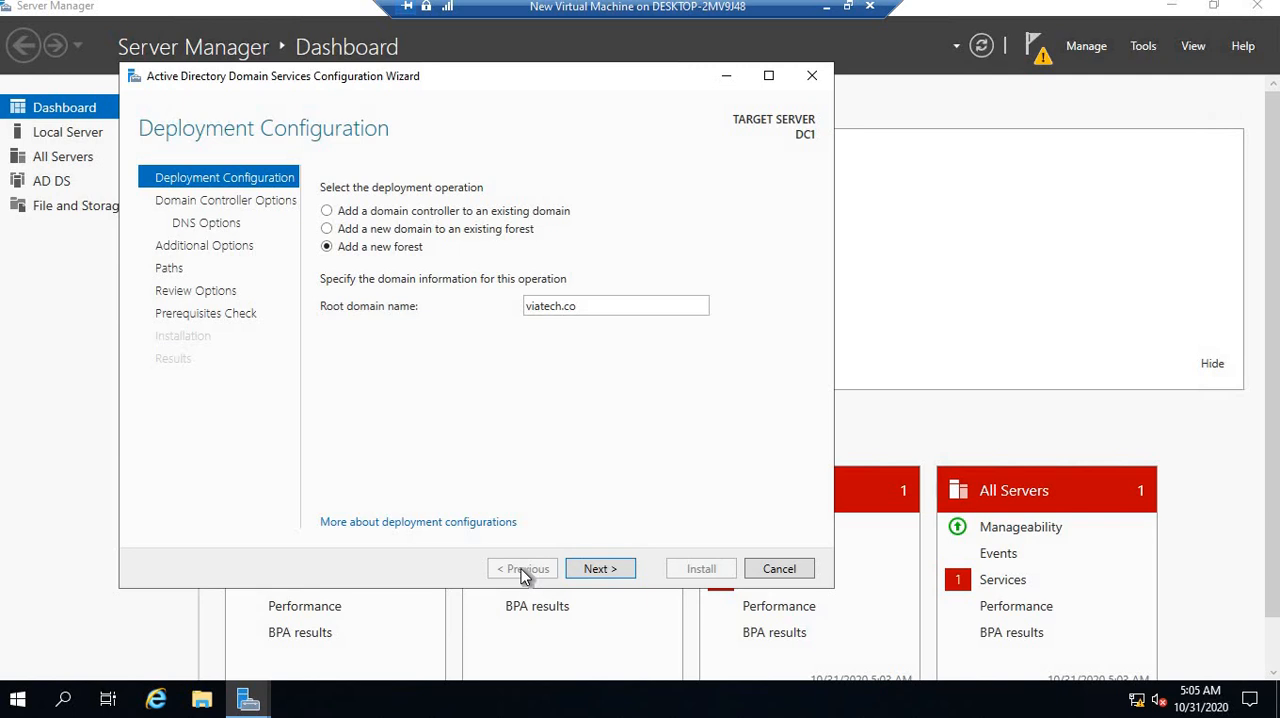
Proceed again through the wizard to the additional options, keep VIATECH as the NetBIOS domain name, and continue to the paths
click(610, 569)
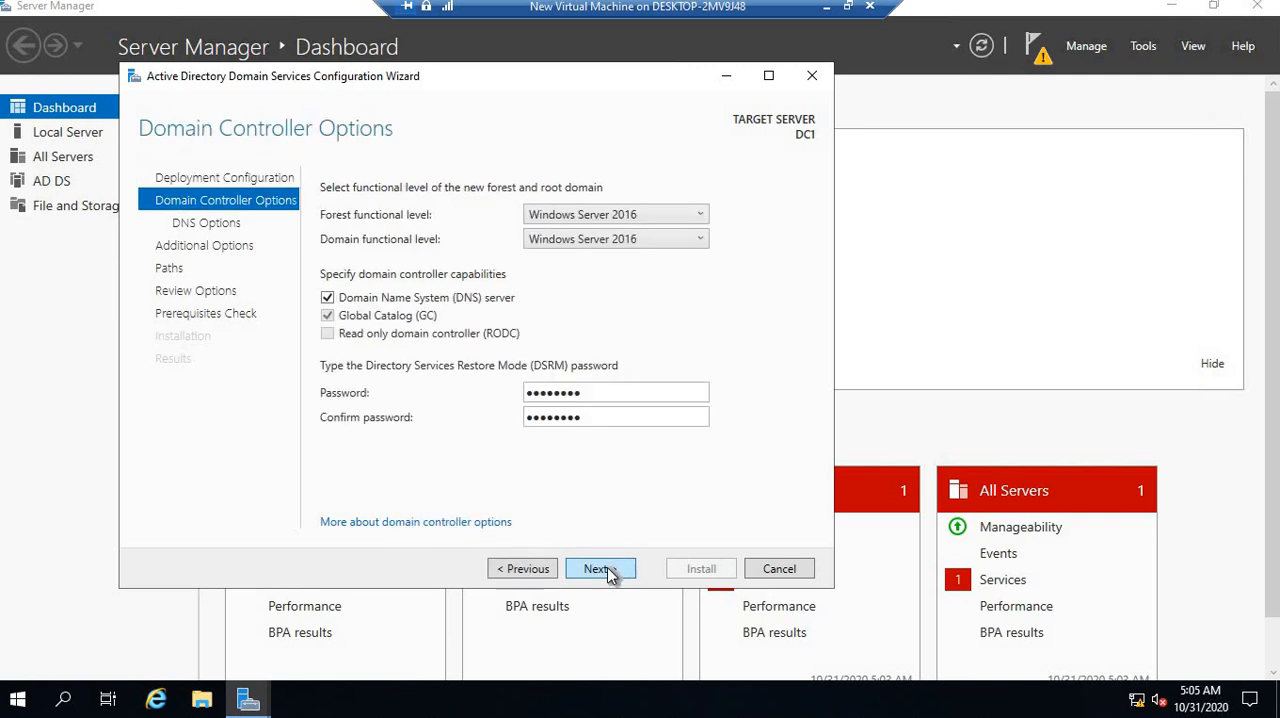
click(608, 570)
click(600, 569)
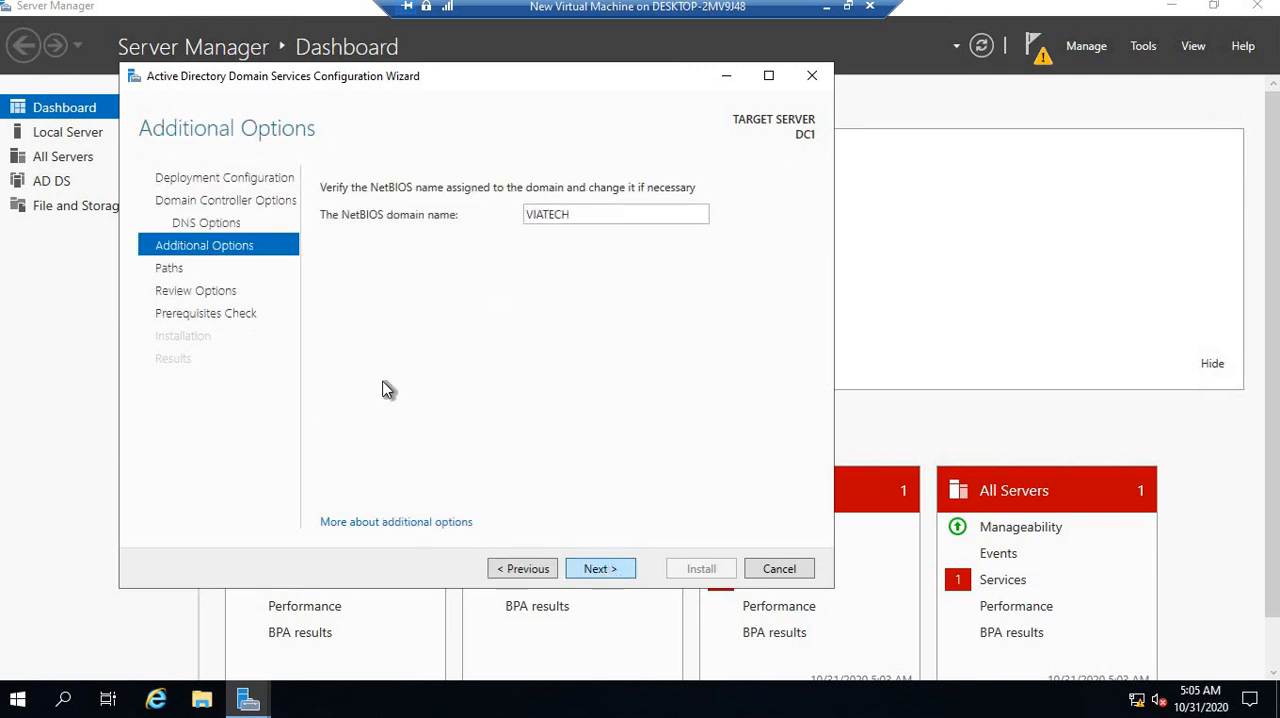
double_click(551, 214)
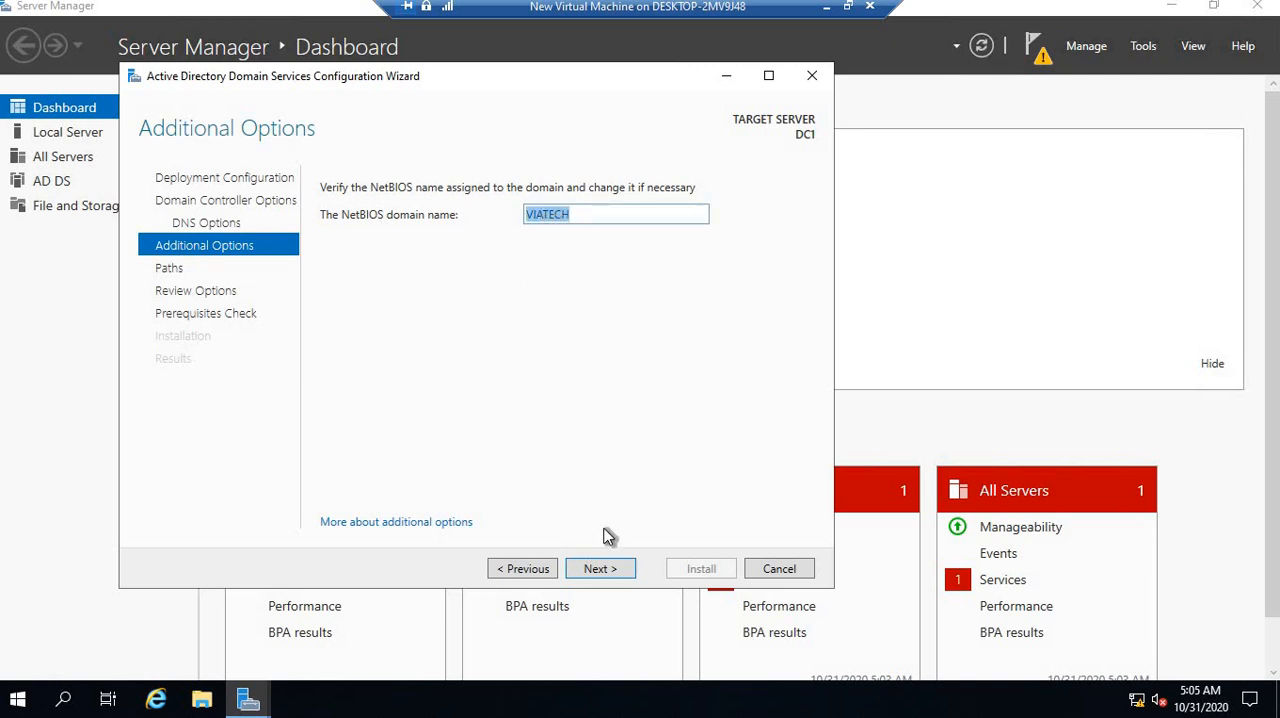
click(606, 569)
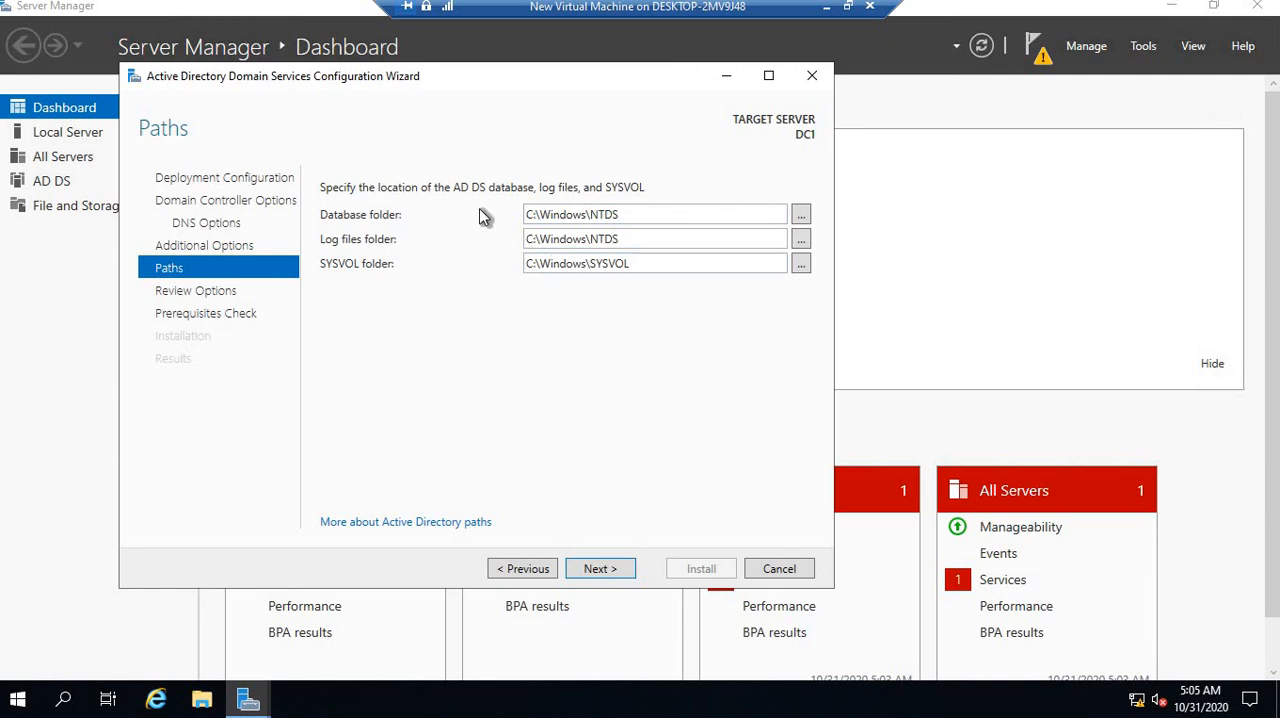
Examine the default folder paths for the AD DS database, the log files and SYSVOL
triple_click(632, 214)
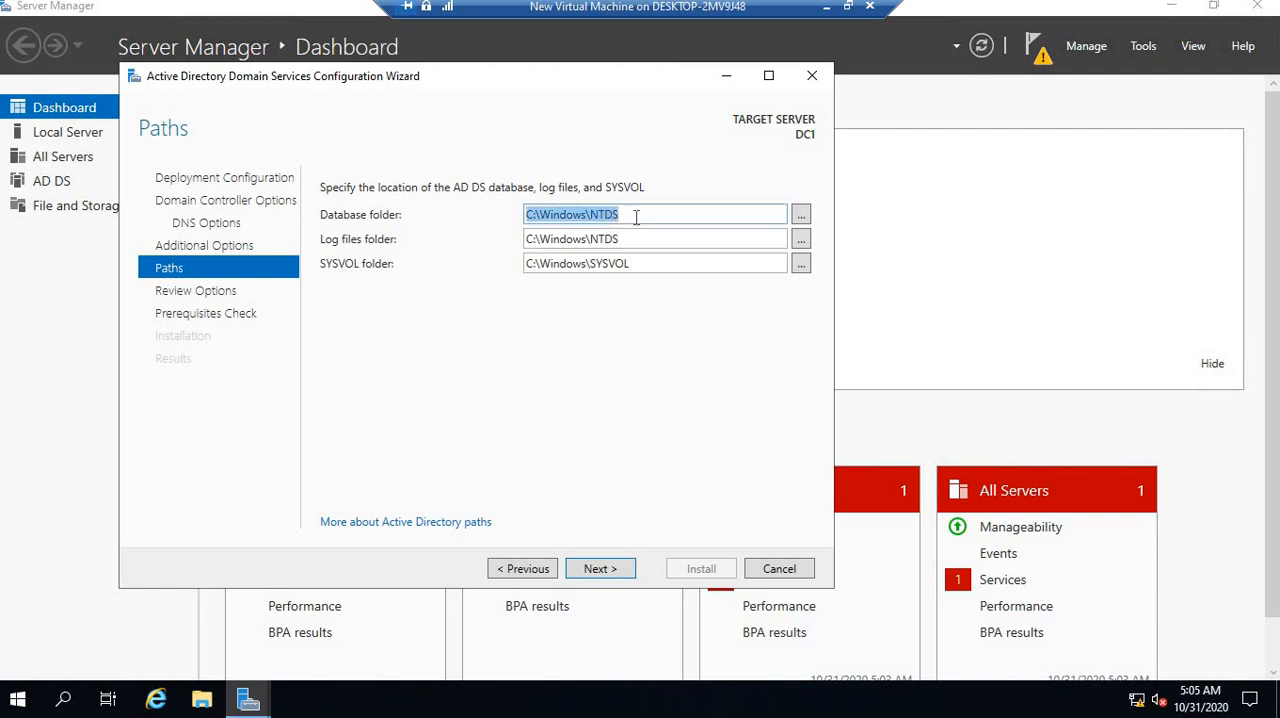
click(636, 216)
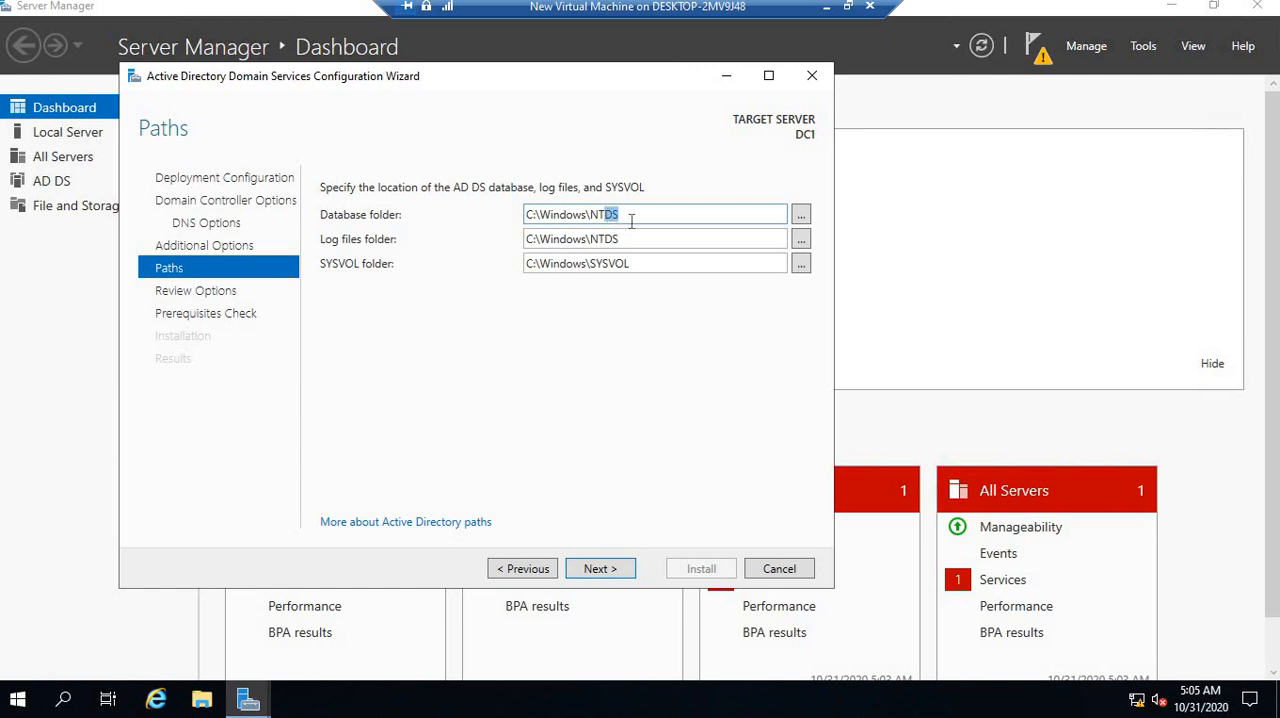
key(shift+Left)
key(shift+Left)
key(shift+Left)
key(shift+Left)
key(Right)
click(643, 239)
click(643, 239)
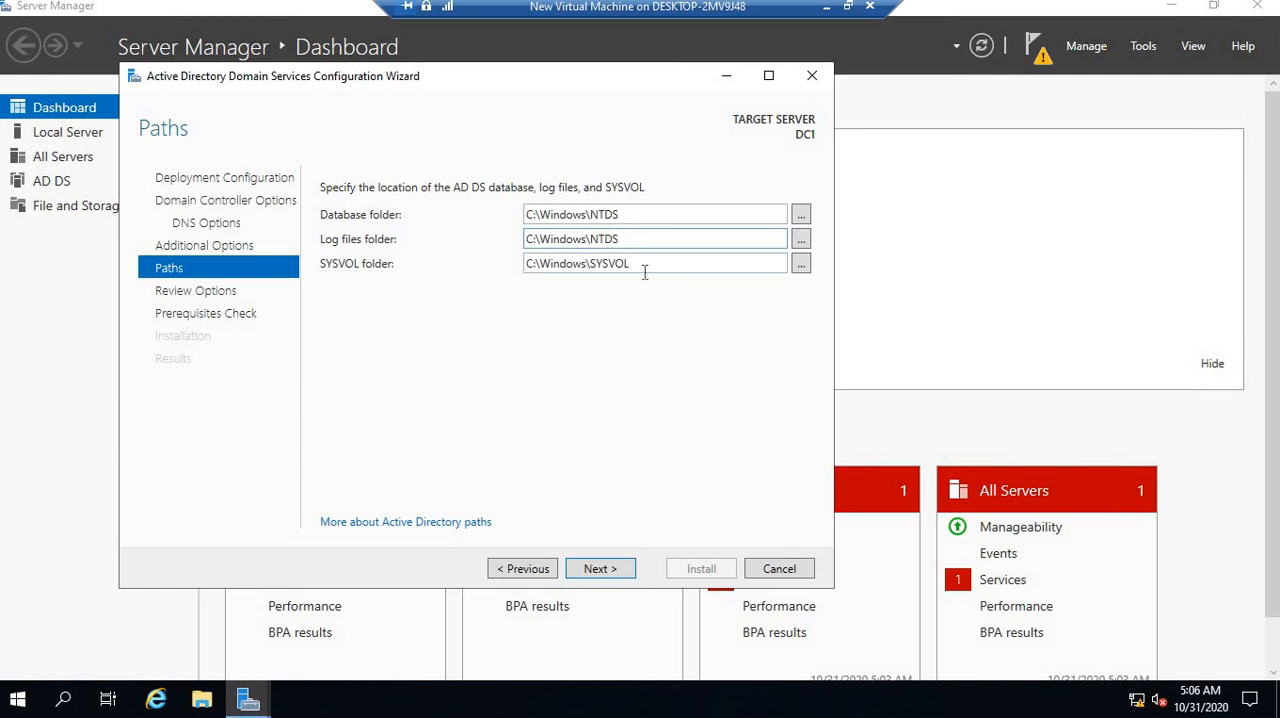
triple_click(647, 262)
click(648, 262)
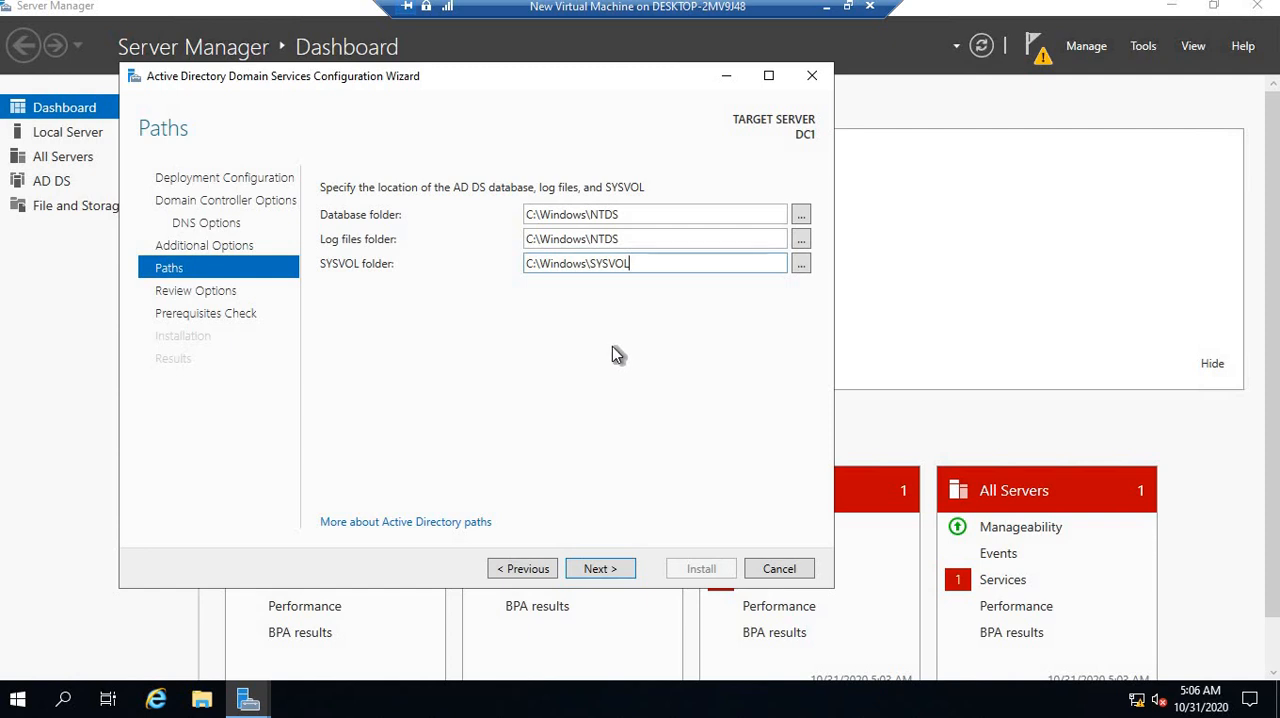
Look through the drives available for the AD DS log files folder without choosing a new location
click(795, 239)
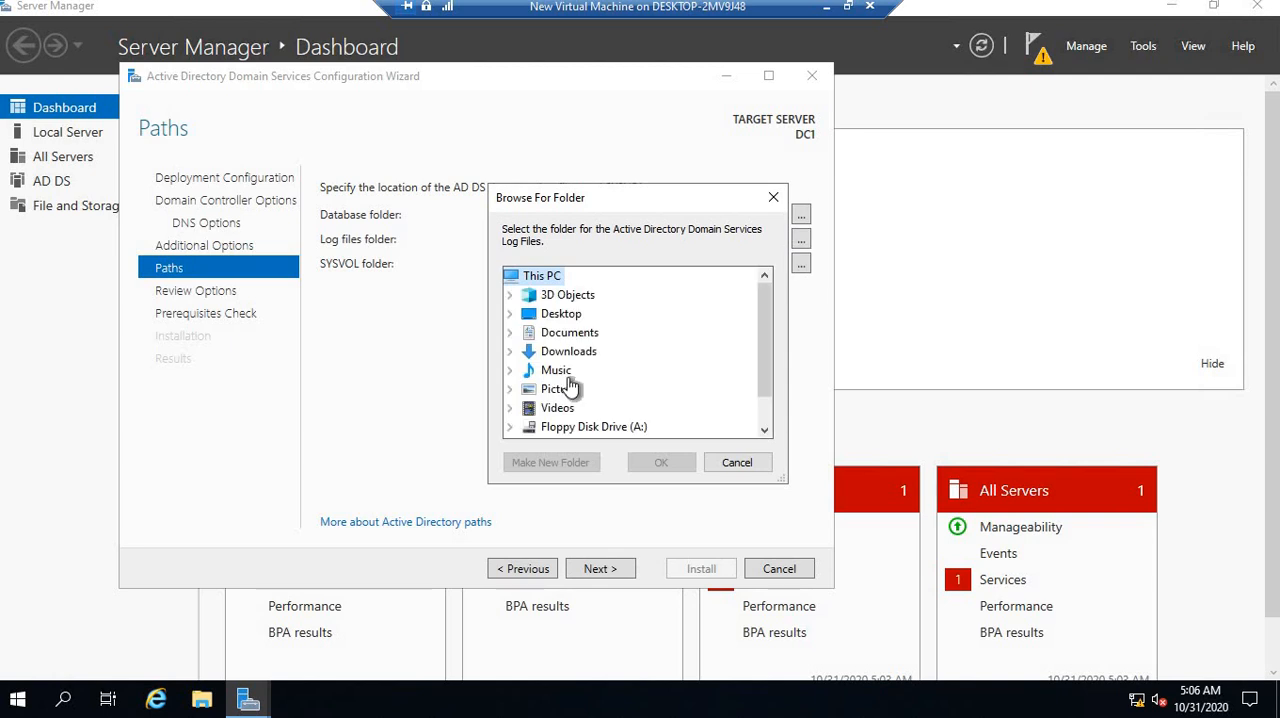
drag(765, 304, 769, 371)
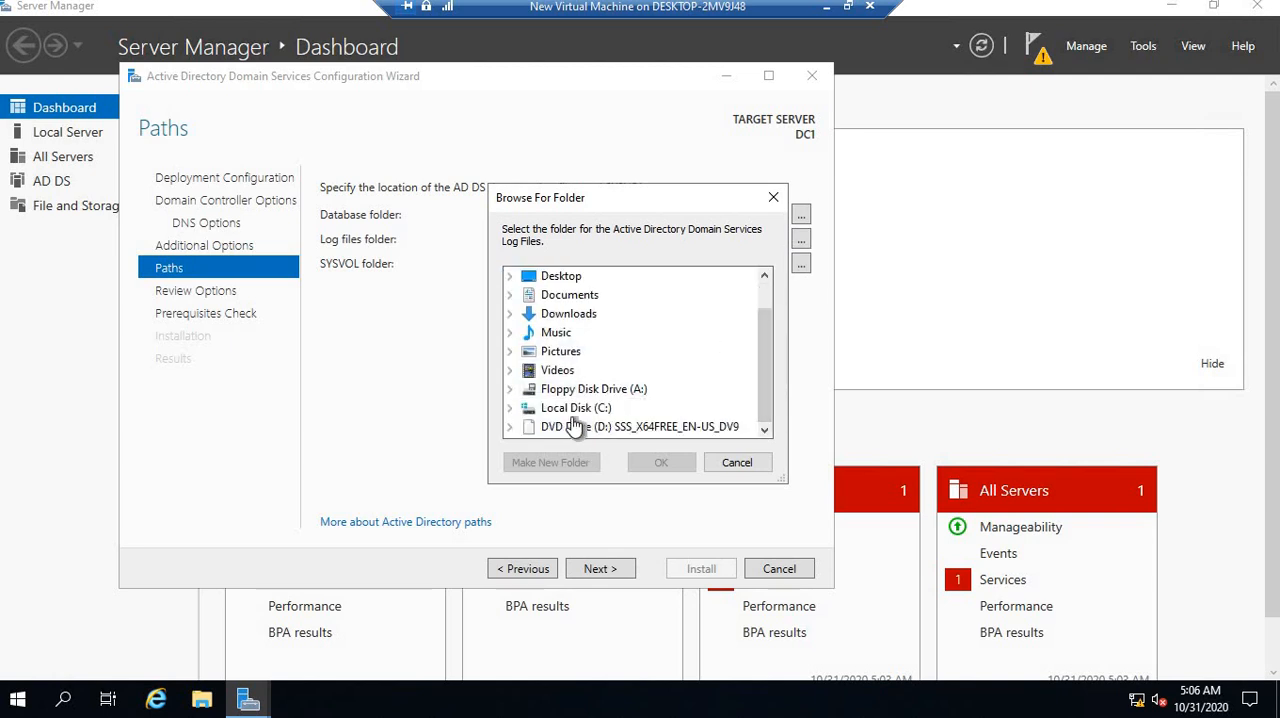
click(737, 462)
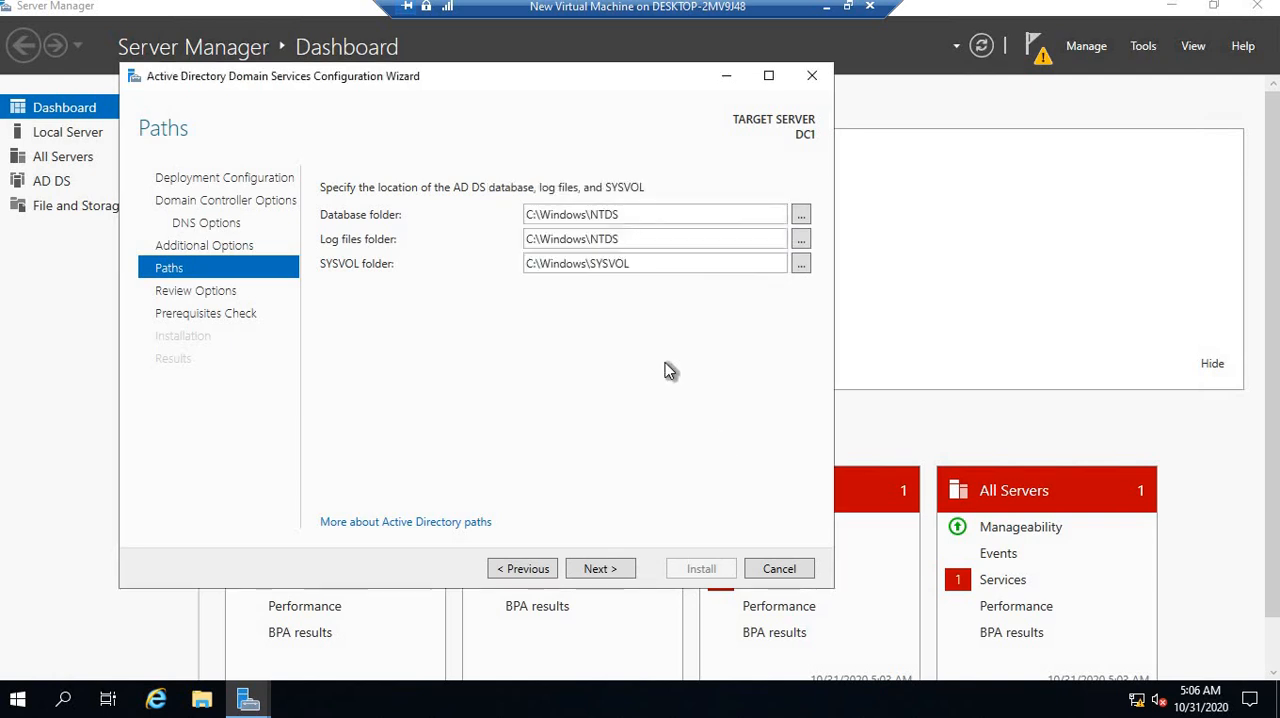
Keep the default folder paths, review the selected options, and run the prerequisites check
click(617, 569)
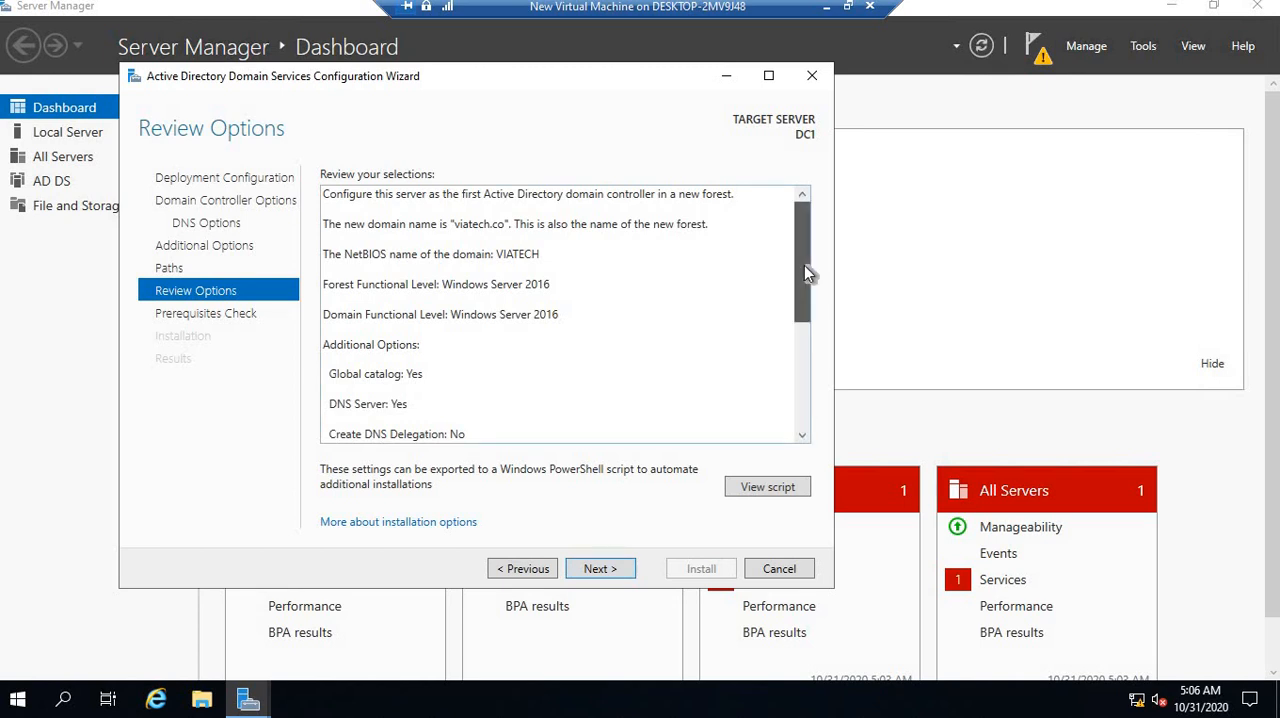
drag(804, 265, 793, 207)
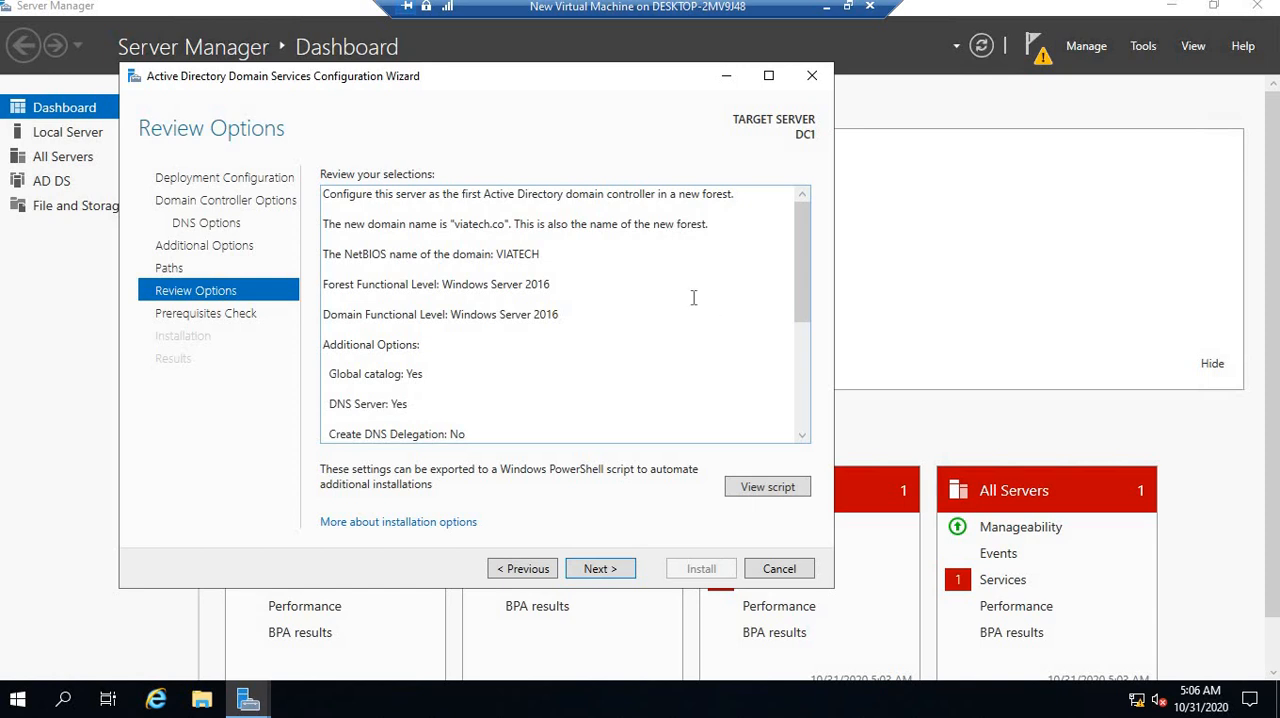
click(600, 569)
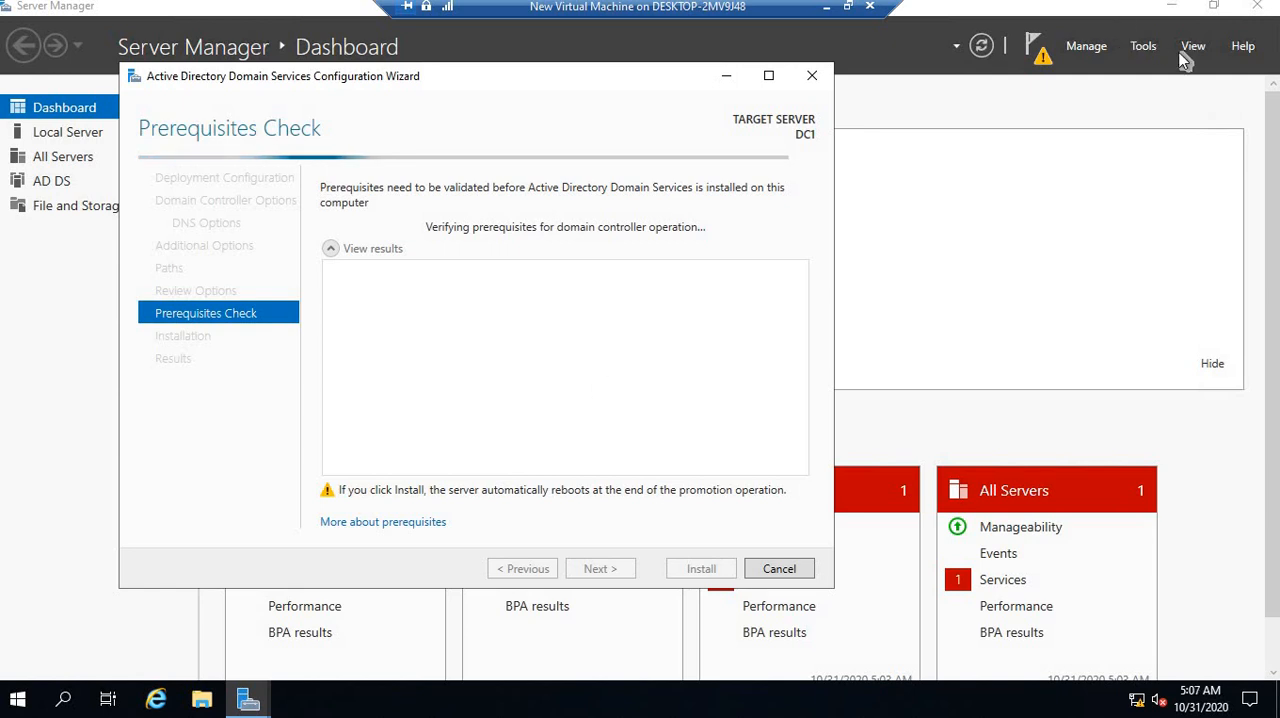
View the Active Directory tools available in Server Manager, and return to the configuration wizard
click(1141, 50)
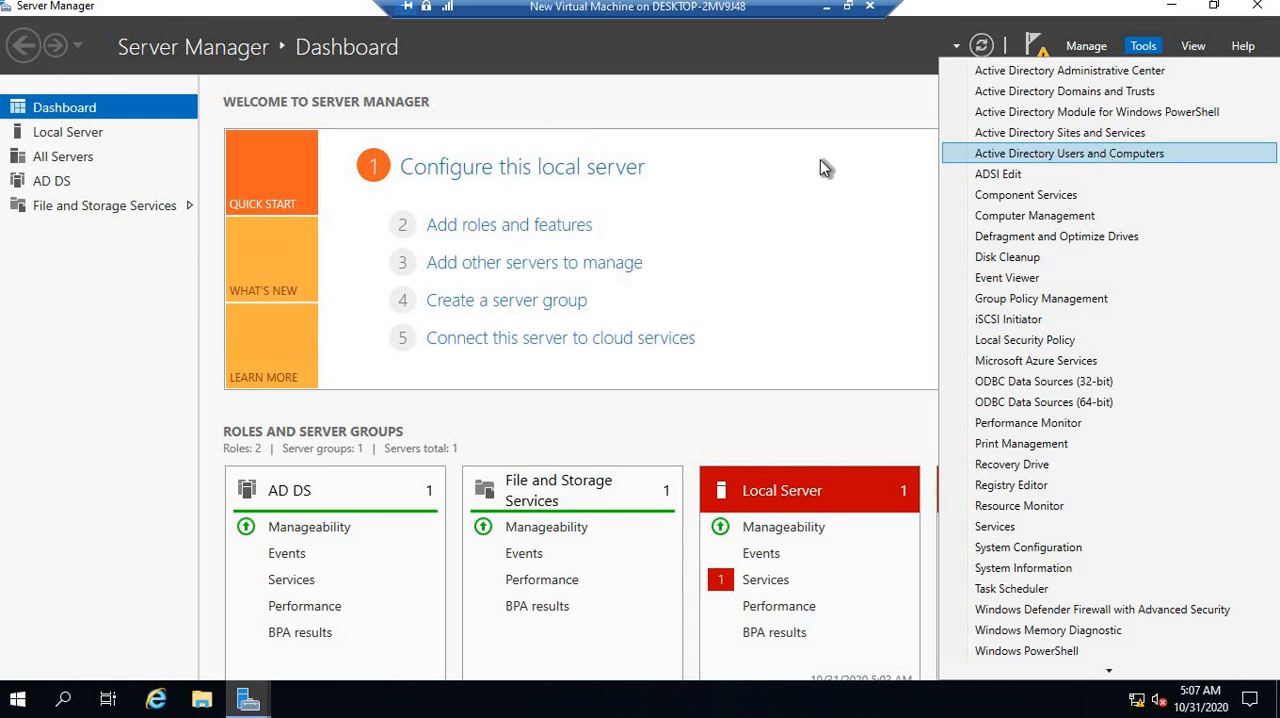
click(771, 100)
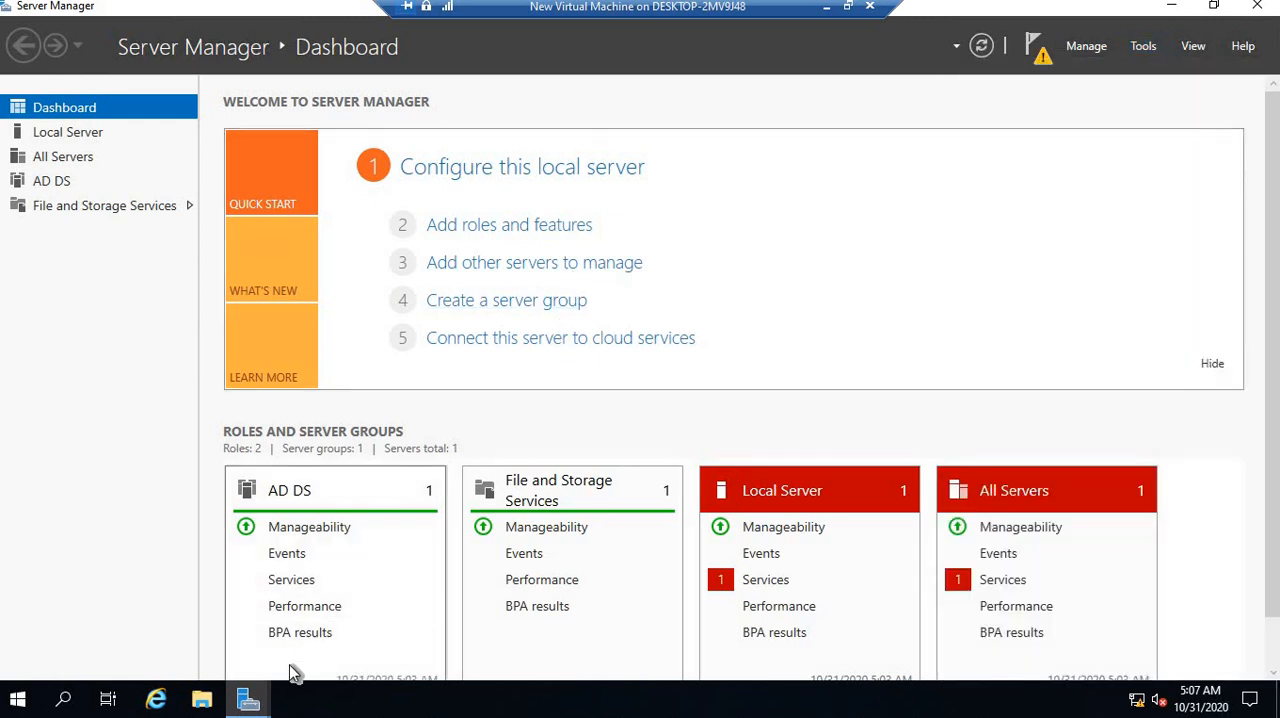
mouse_move(251, 696)
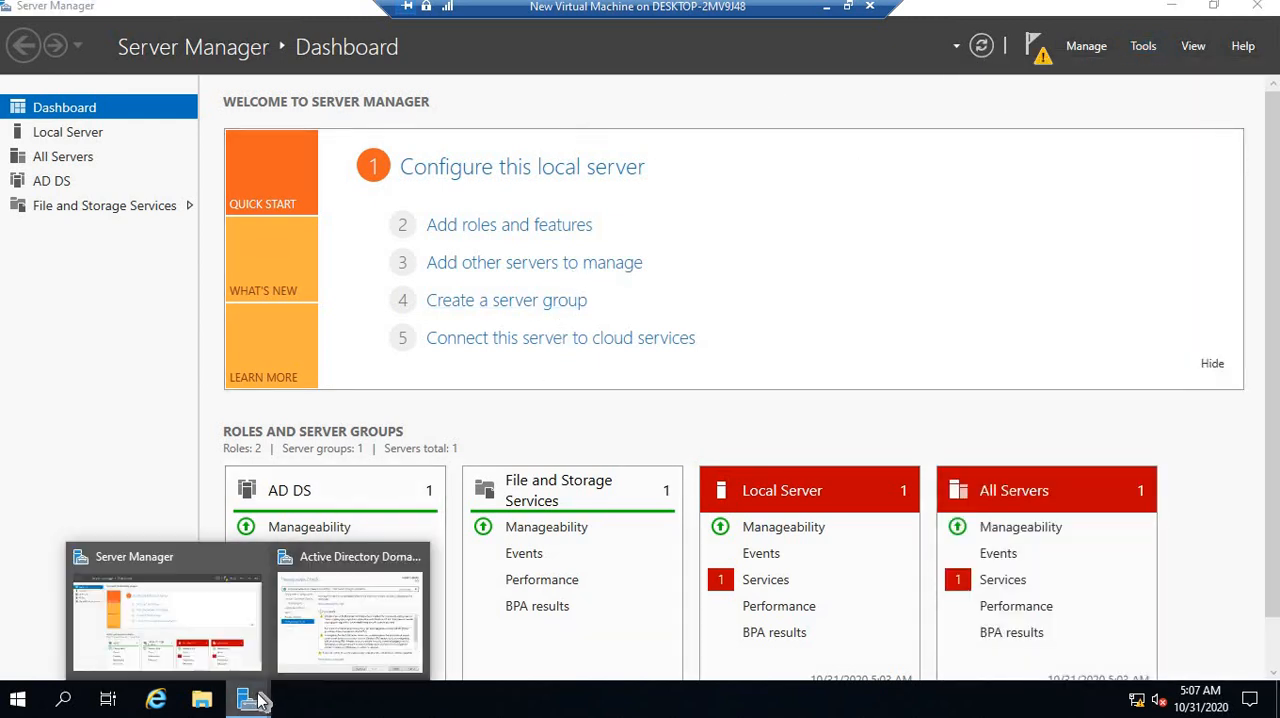
click(315, 604)
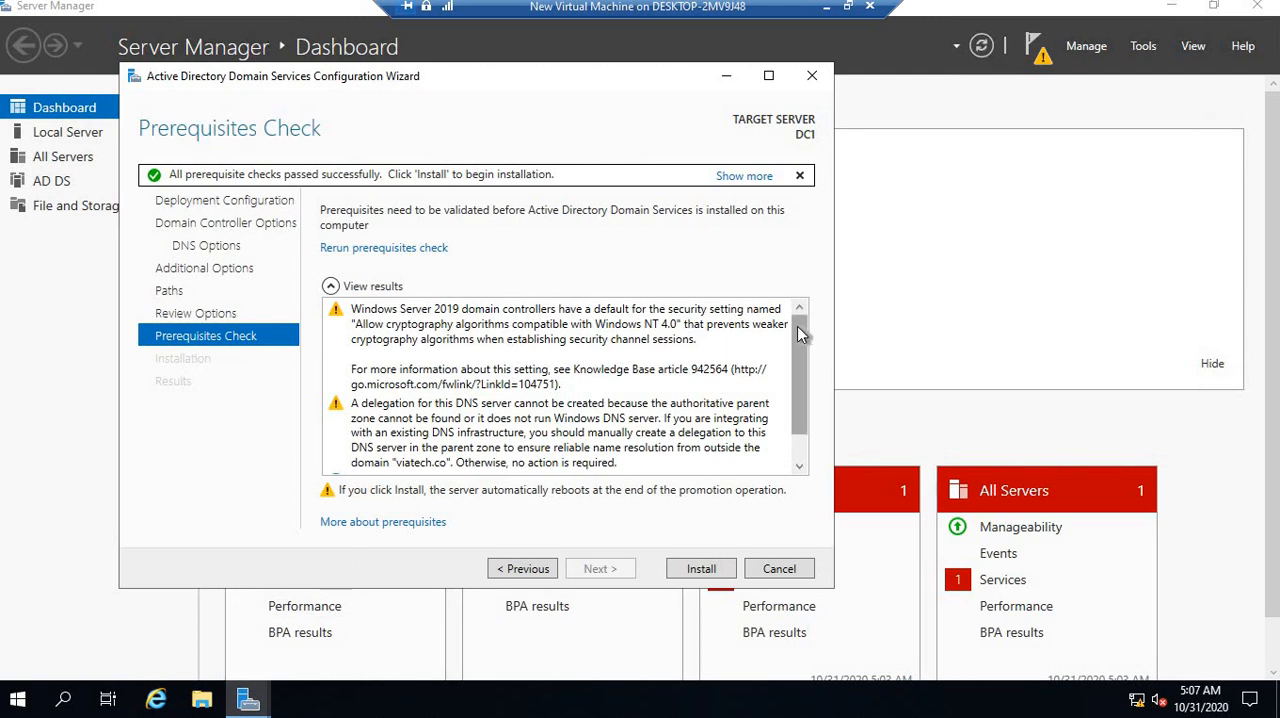
Read through the prerequisites check results, install the domain controller, and dismiss the restart notice
drag(797, 326, 812, 428)
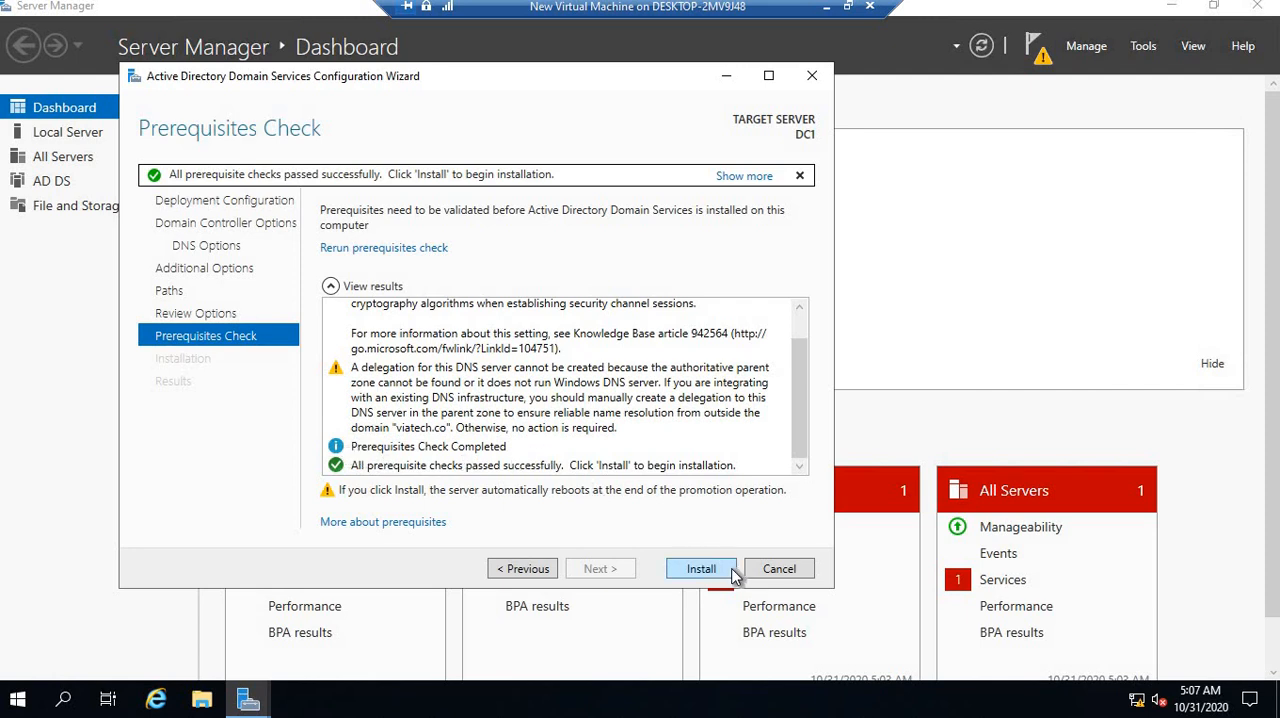
click(701, 570)
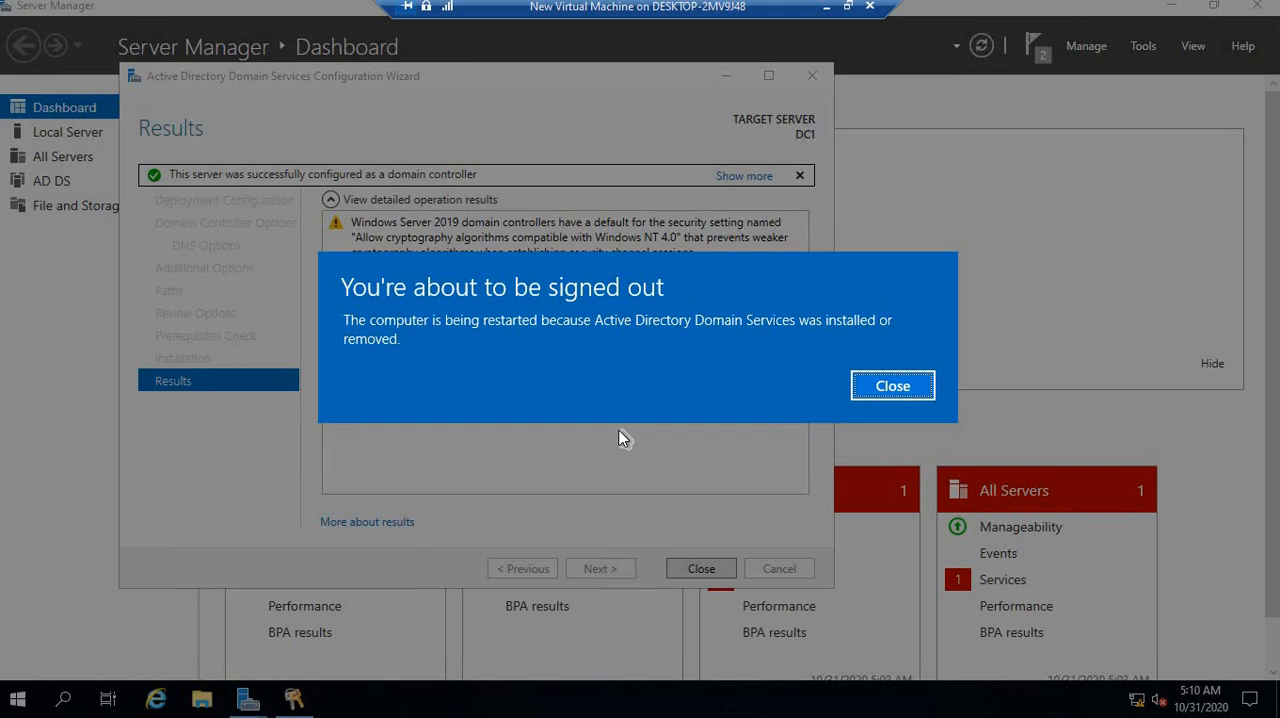
click(887, 392)
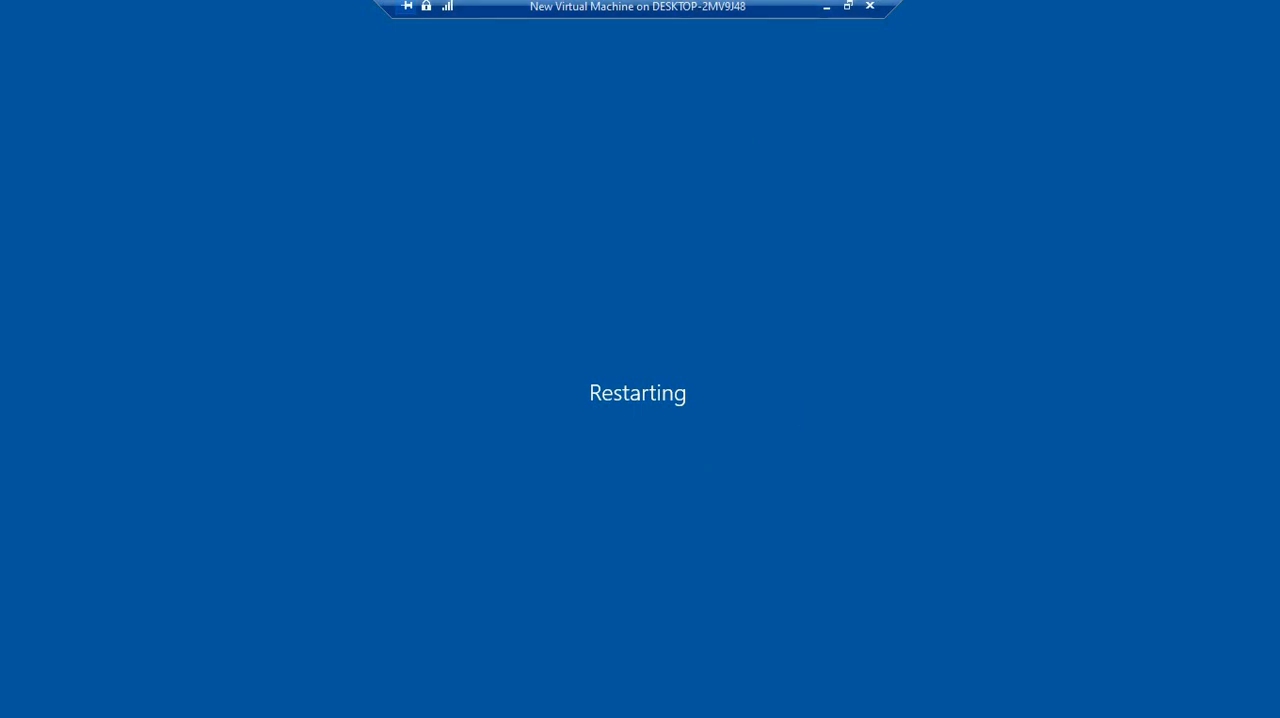
Take the restarting server's window out of full screen, minimize it, and switch to the Windows 10 client virtual machine
click(849, 8)
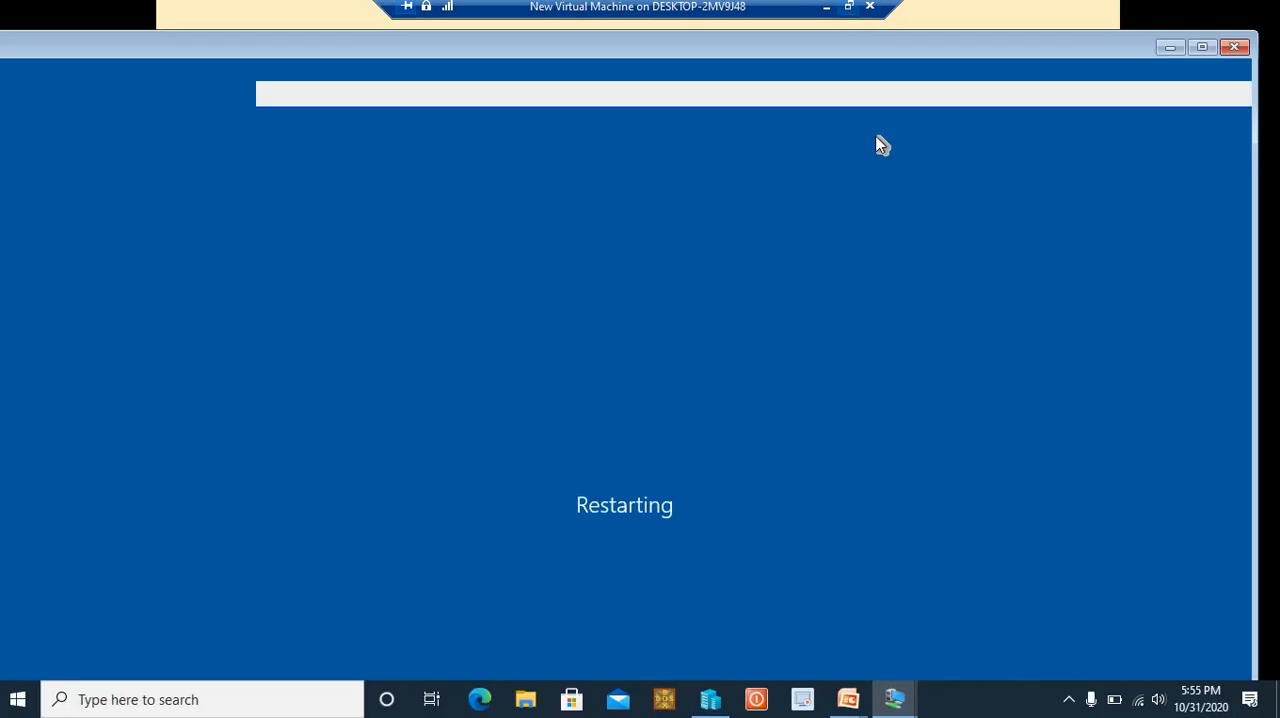
click(1160, 46)
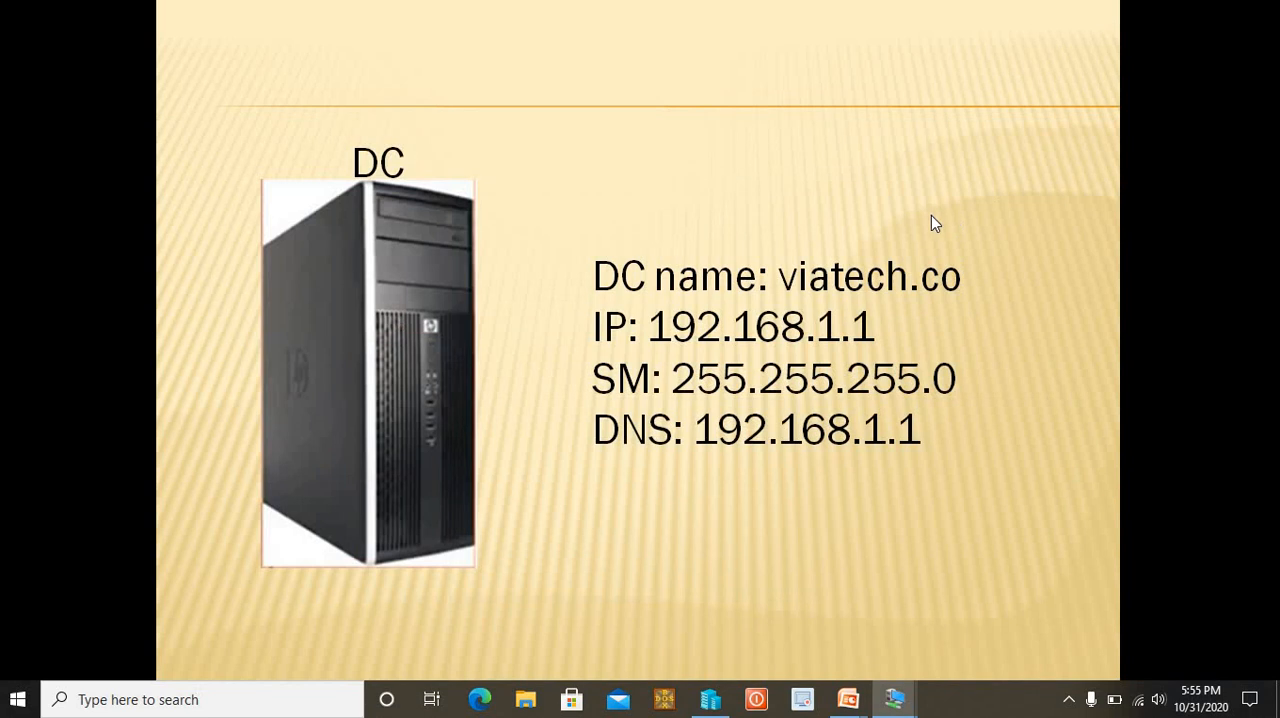
key(alt+Tab)
key(alt+Tab)
key(alt+Tab)
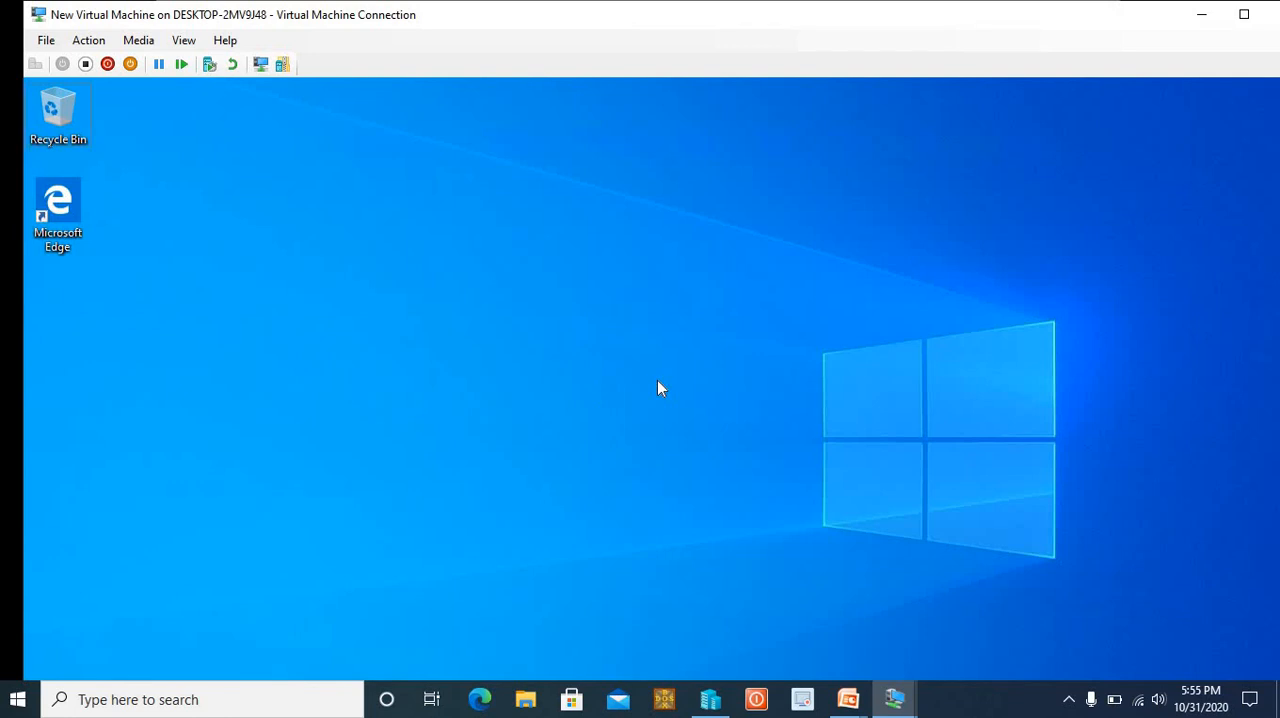
Open a command prompt on the client and ping the server at 192.168.1.1
key(super+r)
text(cm)
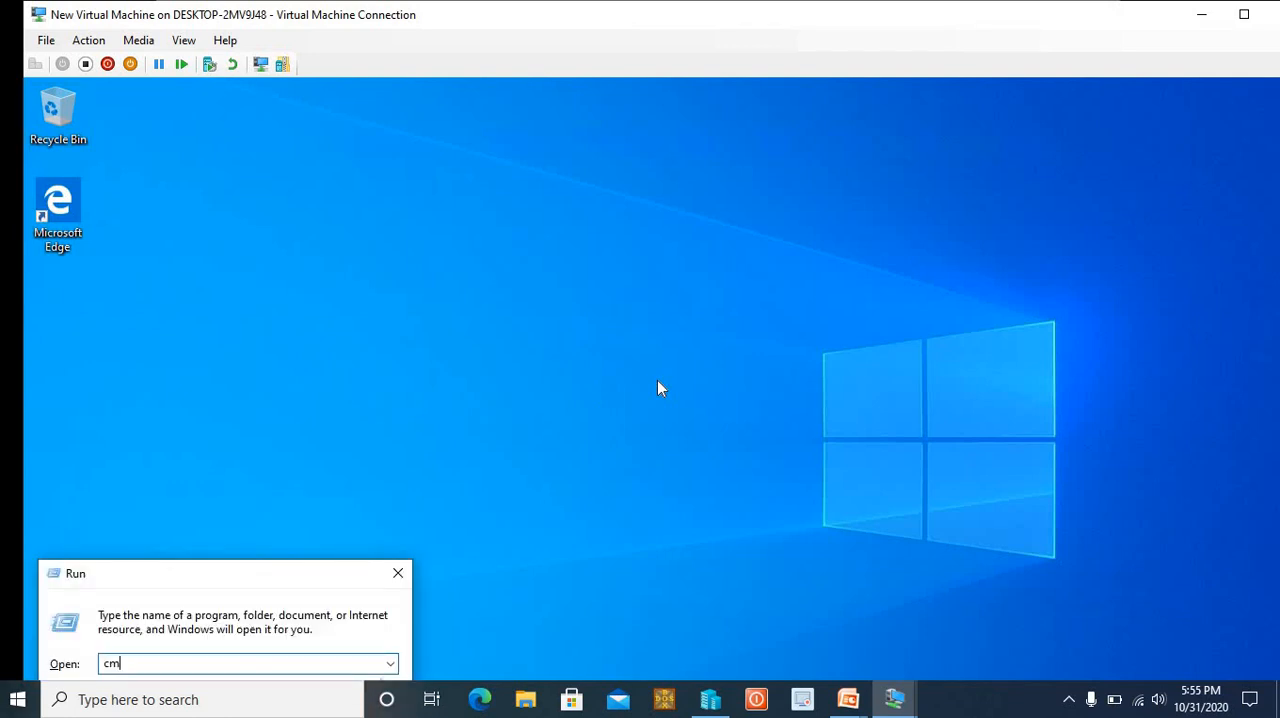
text(d)
key(Return)
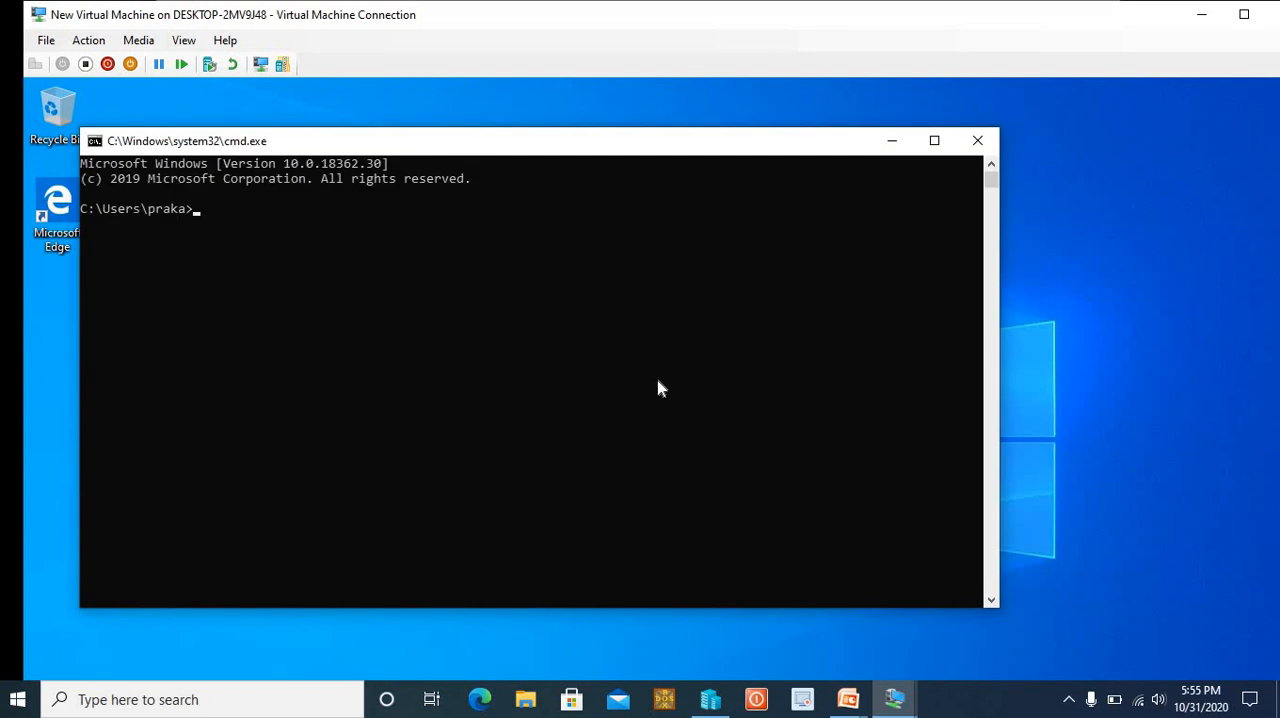
text(ping 192.168.1.1)
key(Return)
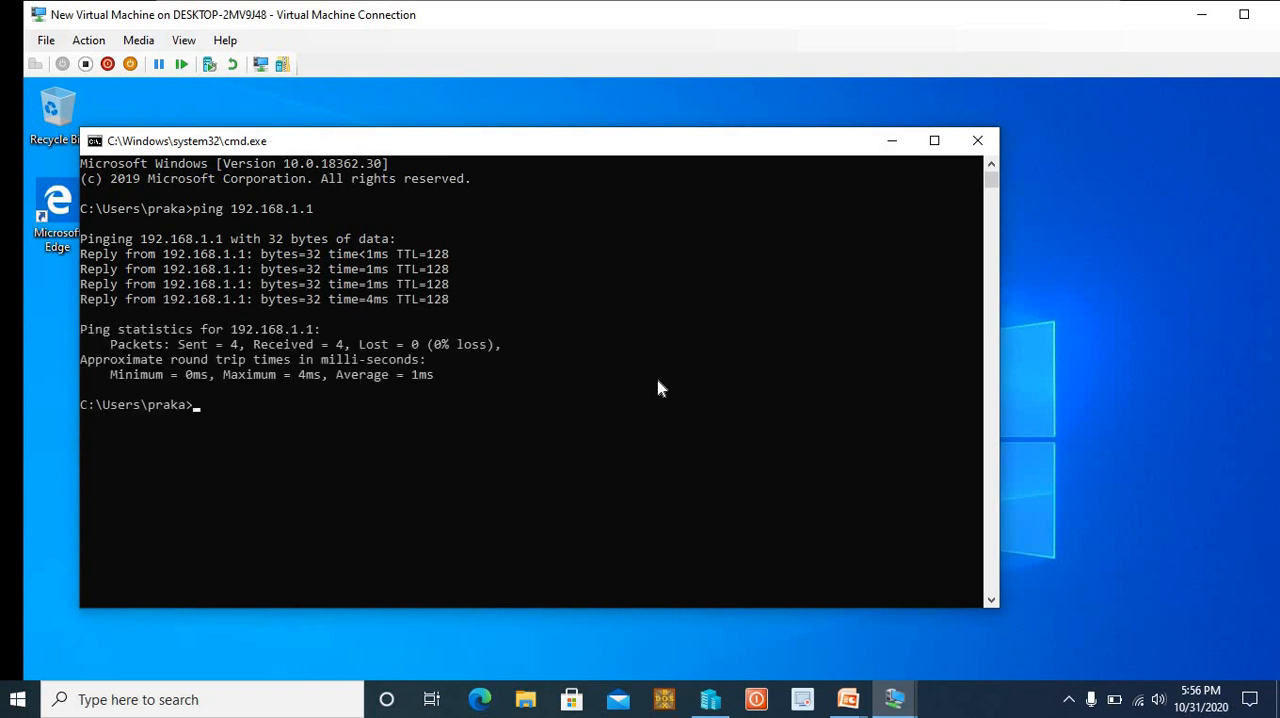
Test name resolution of the domain by pinging viatech.co from the client
text(ping viatech.co)
key(Return)
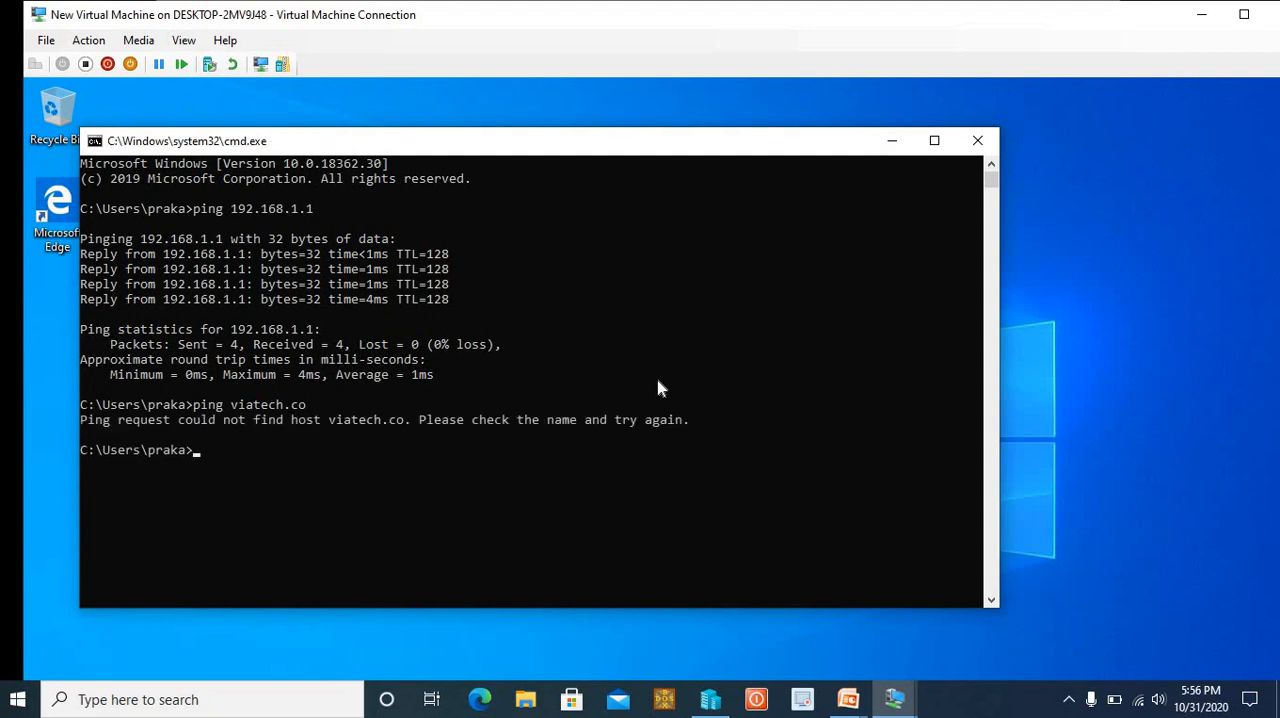
Open the network connections with ncpa.cpl and set the Ethernet adapter's preferred IPv4 DNS server to 192.168.1.1
text(ncpa.cpl)
key(Return)
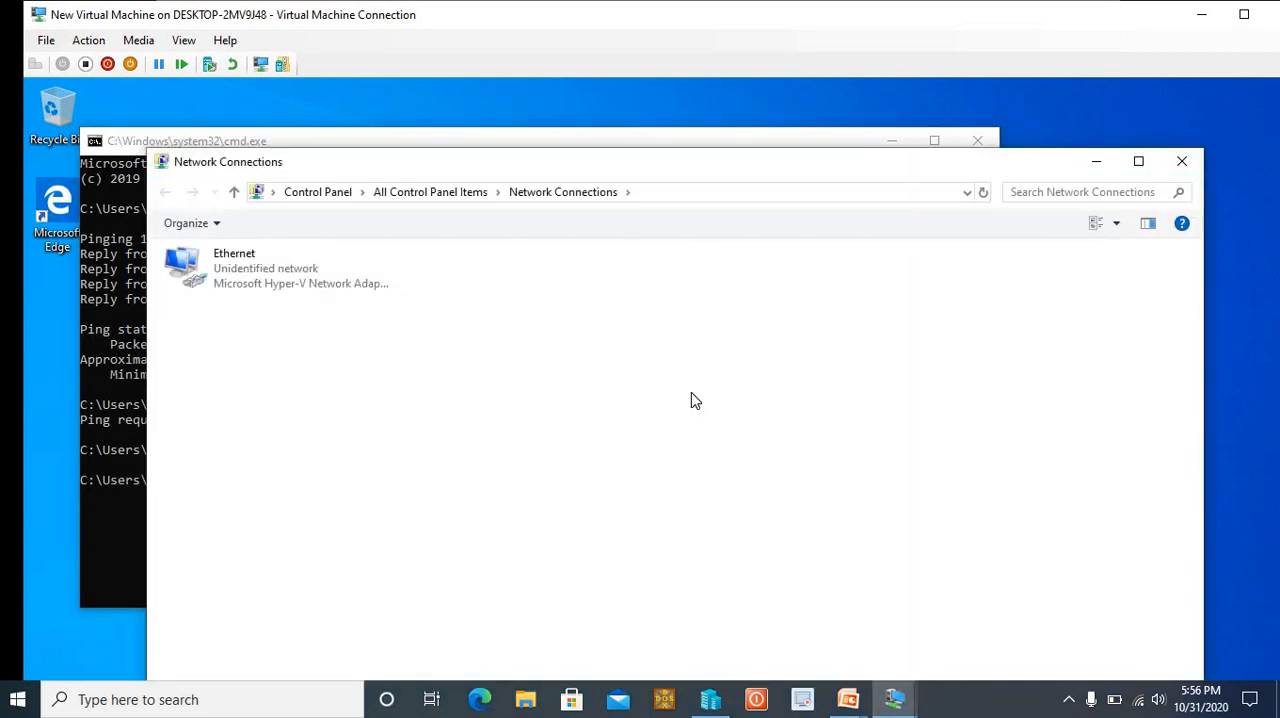
click(278, 265)
right_click(278, 264)
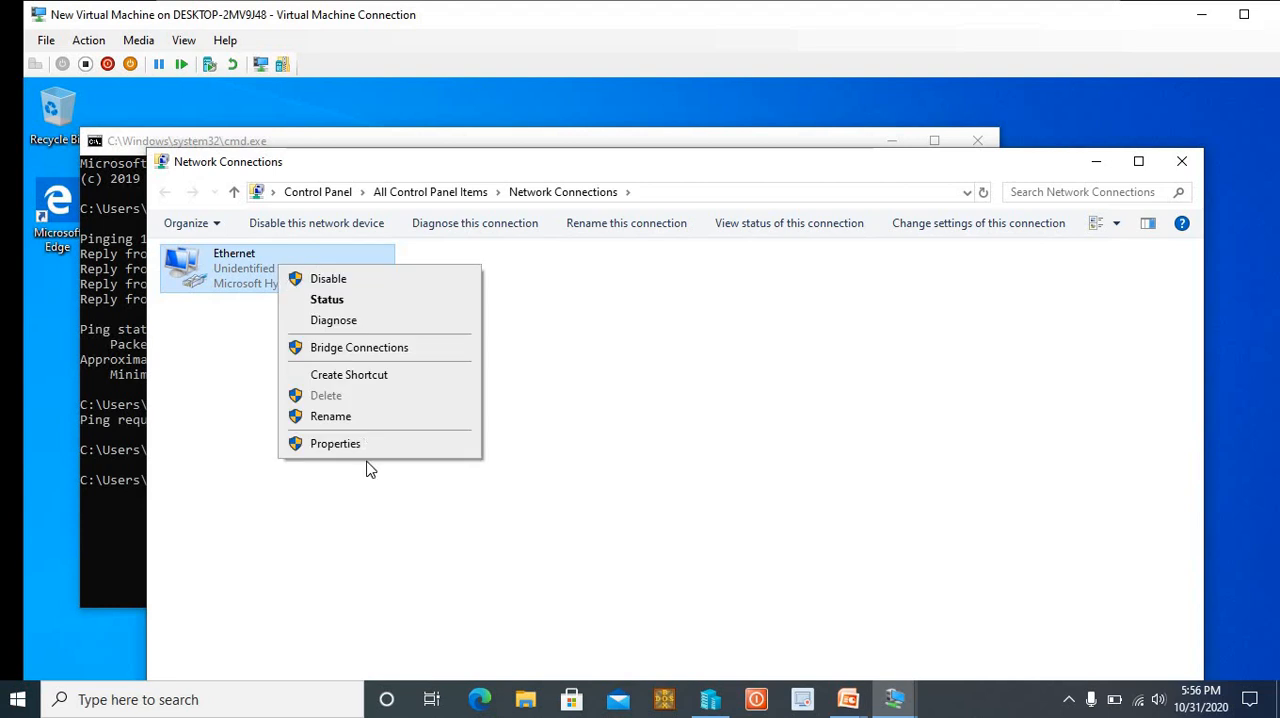
click(349, 449)
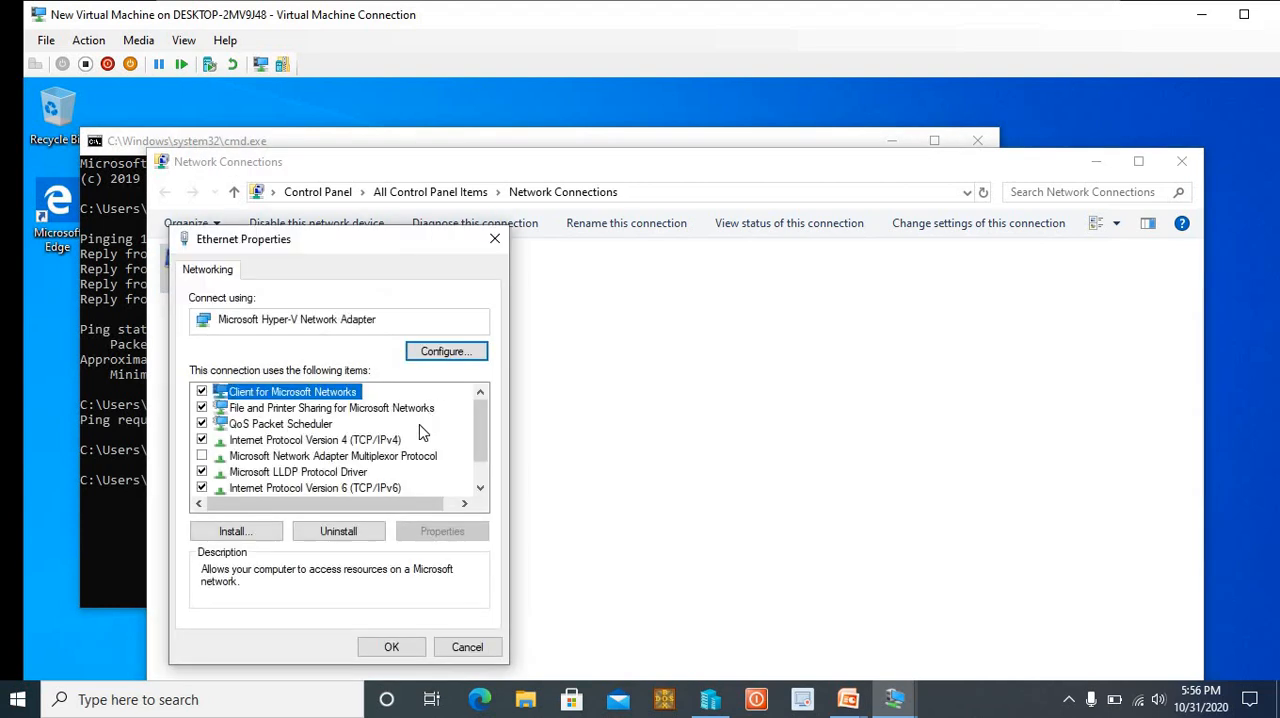
double_click(405, 441)
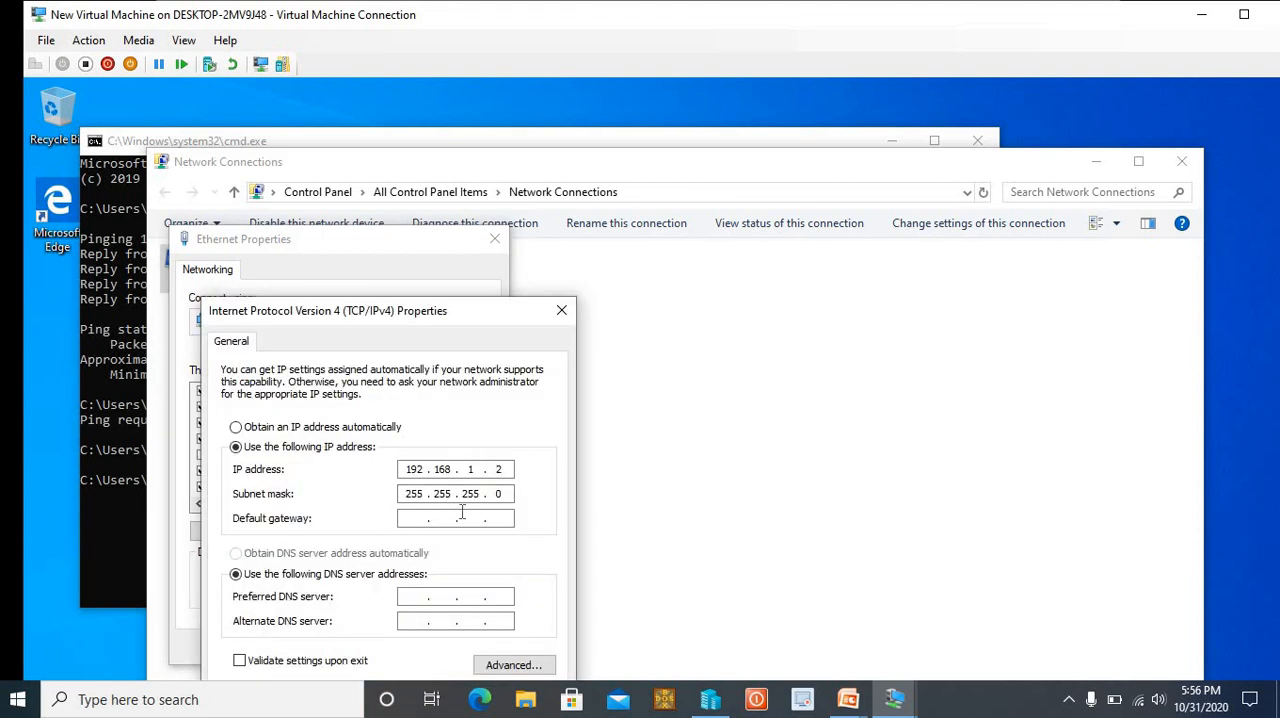
click(413, 597)
text(192 . 168 . 1 . 1)
key(Tab)
drag(489, 306, 510, 190)
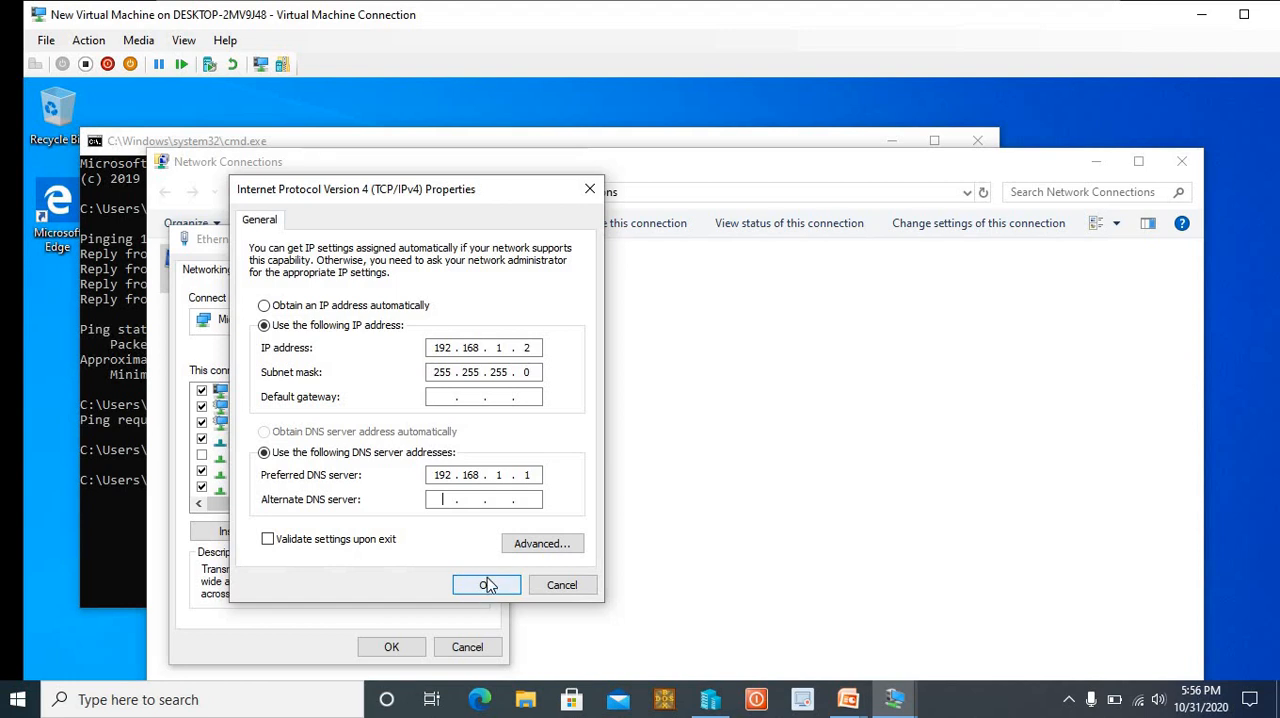
click(487, 585)
click(391, 645)
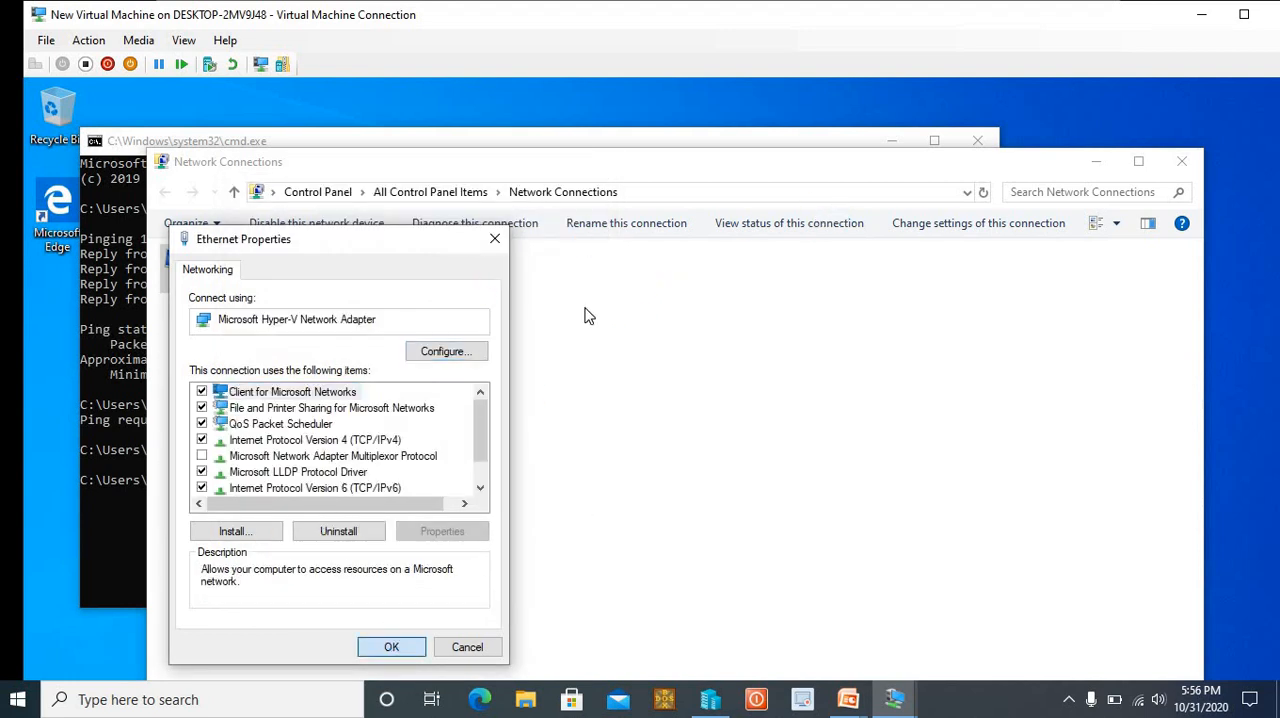
click(1181, 161)
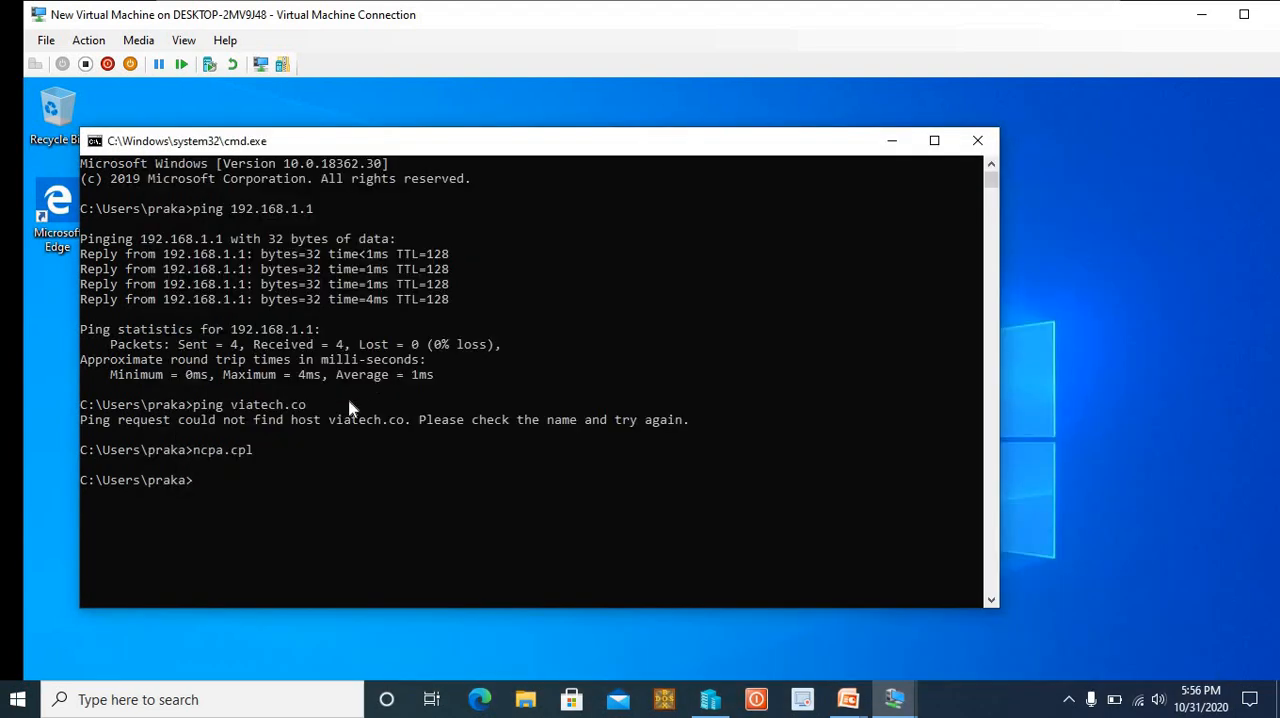
Ping viatech.co again from the client's command prompt to test the new DNS setting
text(ping viatech.co)
key(Return)
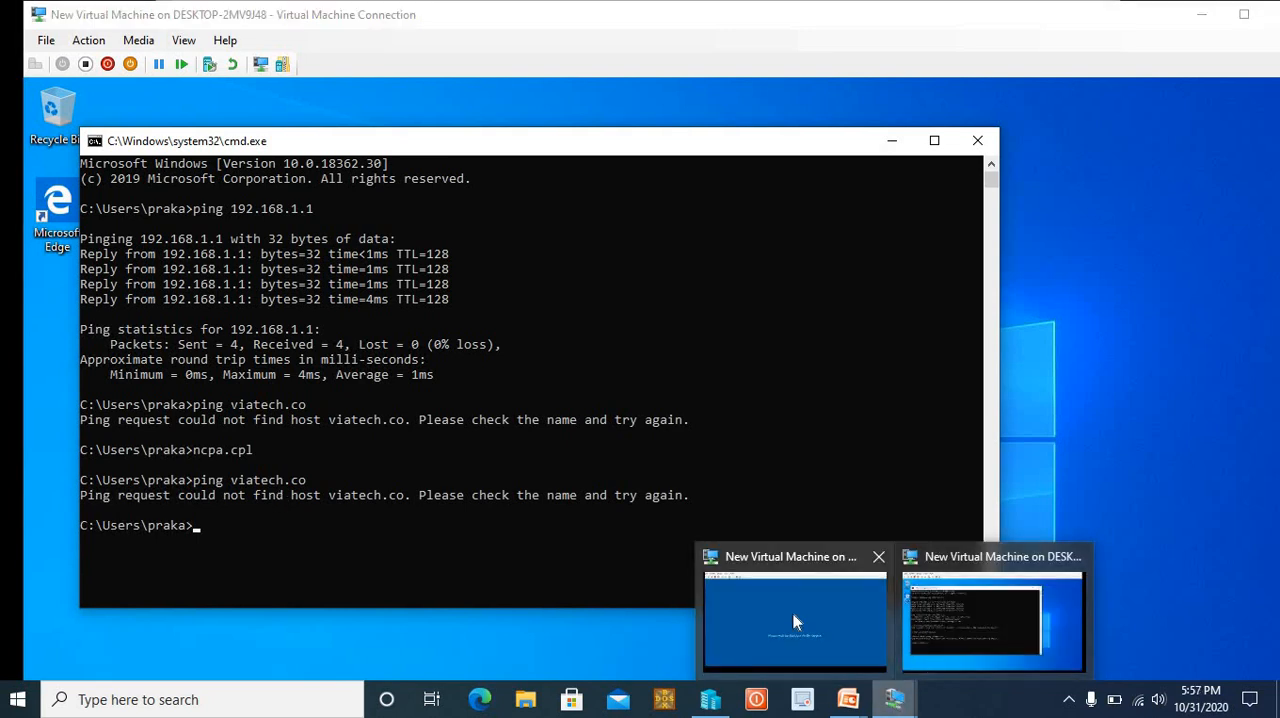
Check the server virtual machine's restart, return to the client, and ping viatech.co with the -t option
click(908, 695)
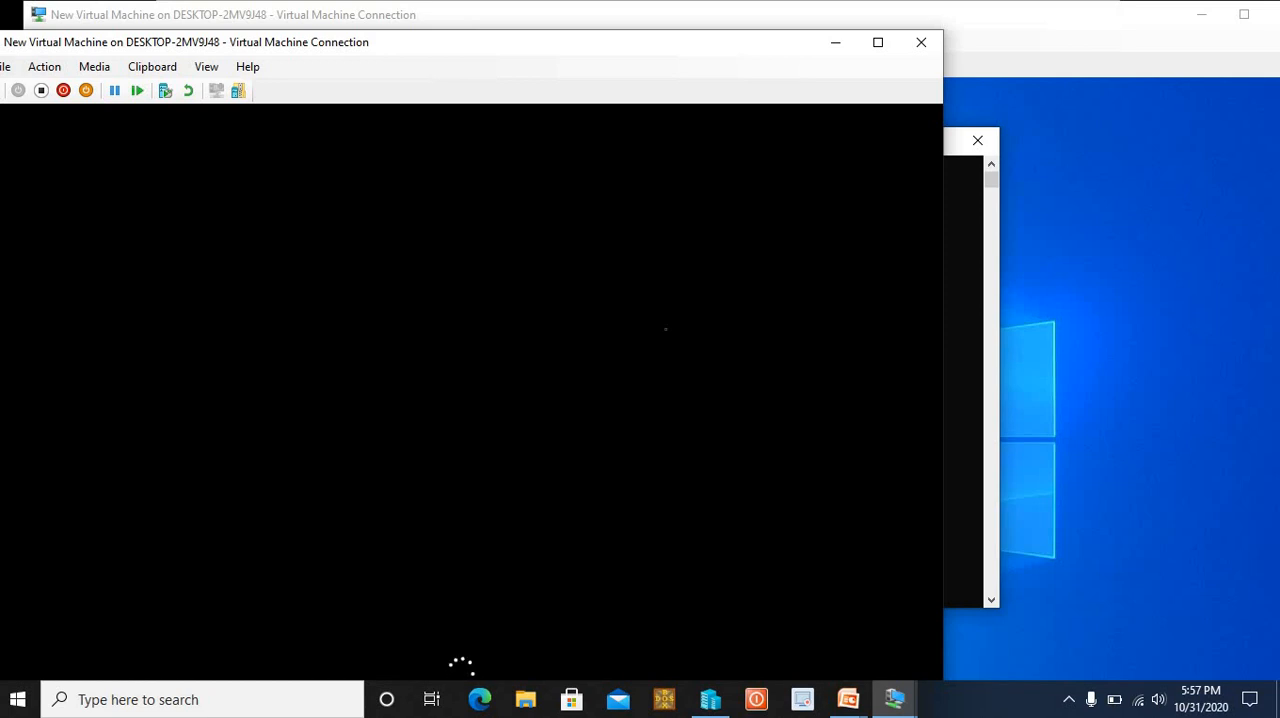
mouse_move(894, 698)
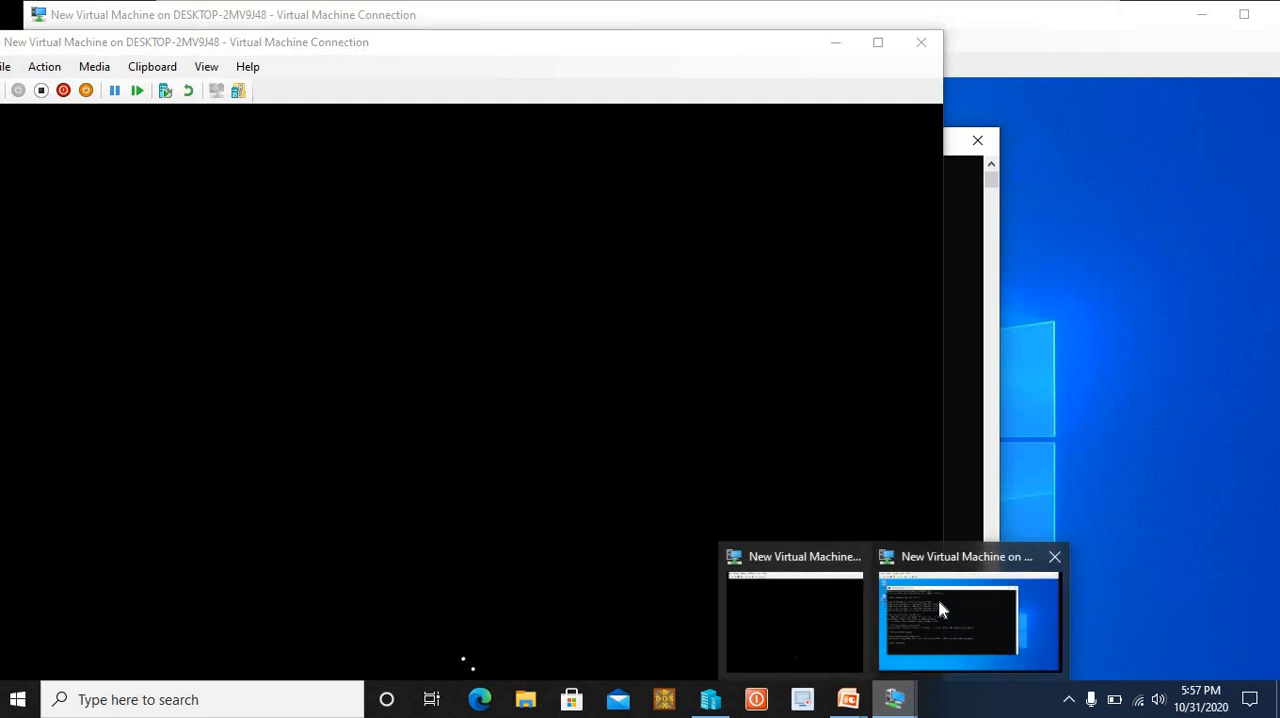
click(938, 599)
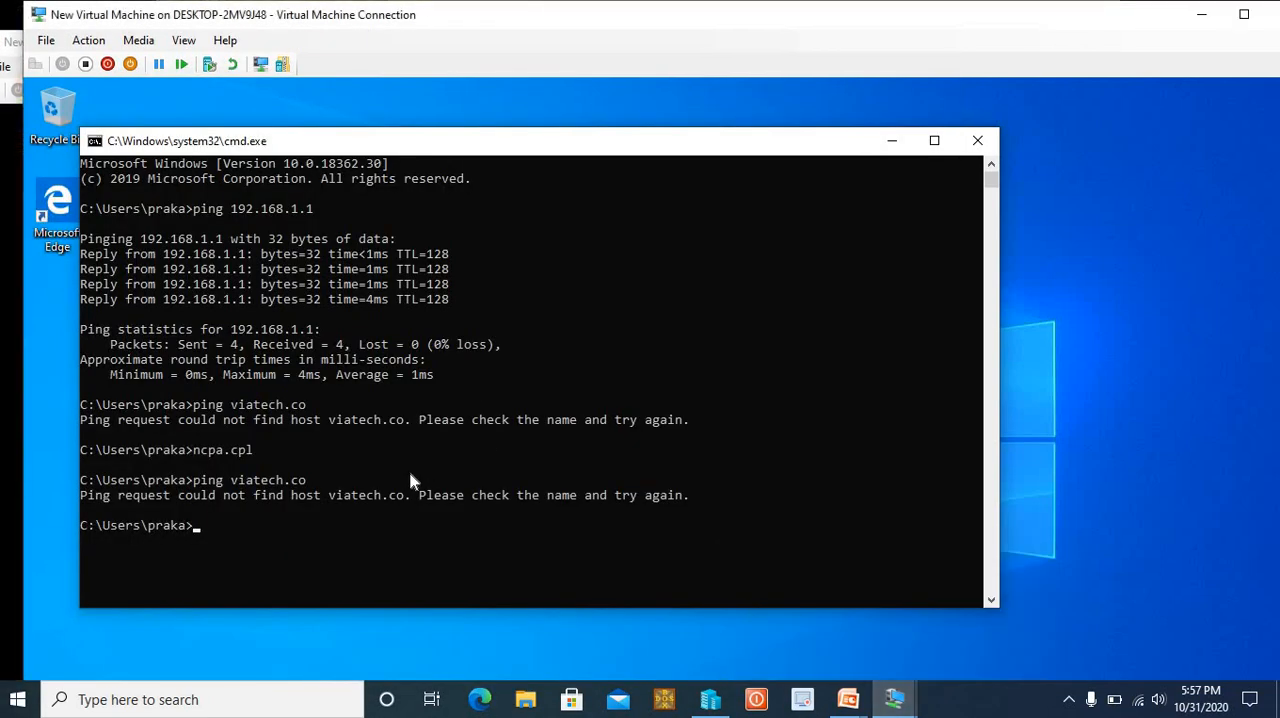
key(Up)
text(-t)
key(Return)
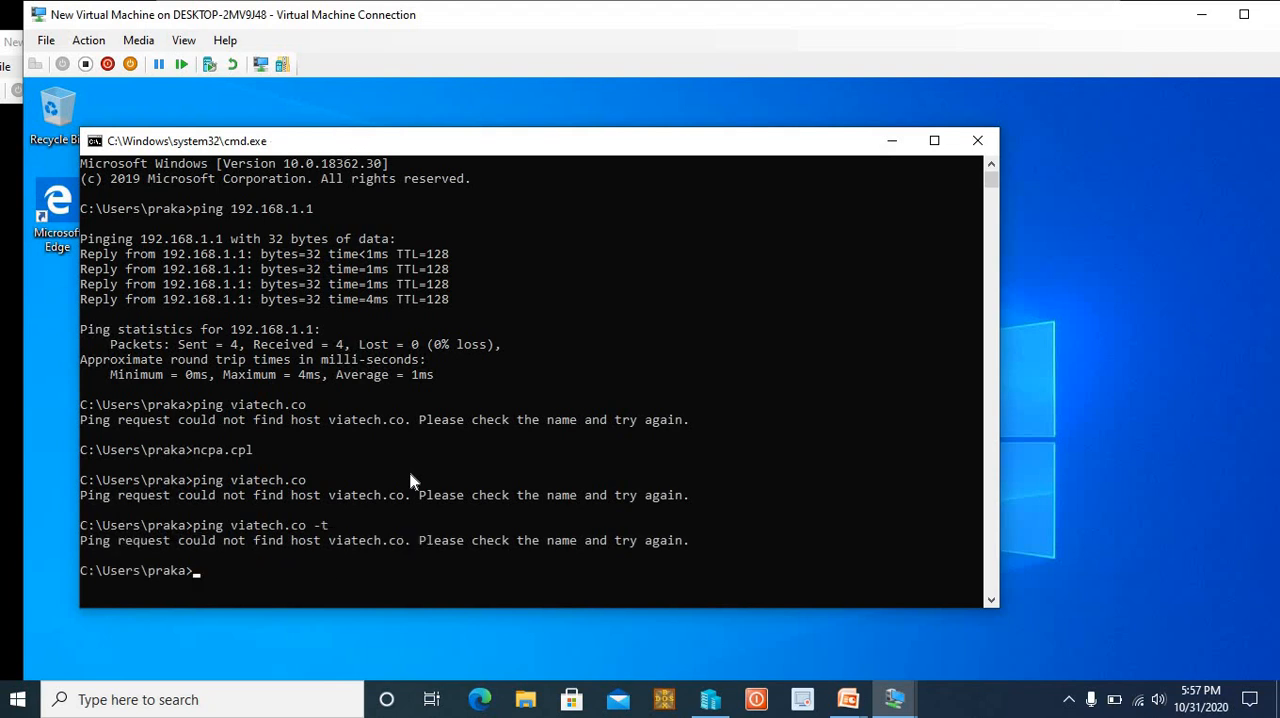
Clear the client's command prompt and repeat the plain ping of viatech.co
text(cls)
key(Return)
text(pin)
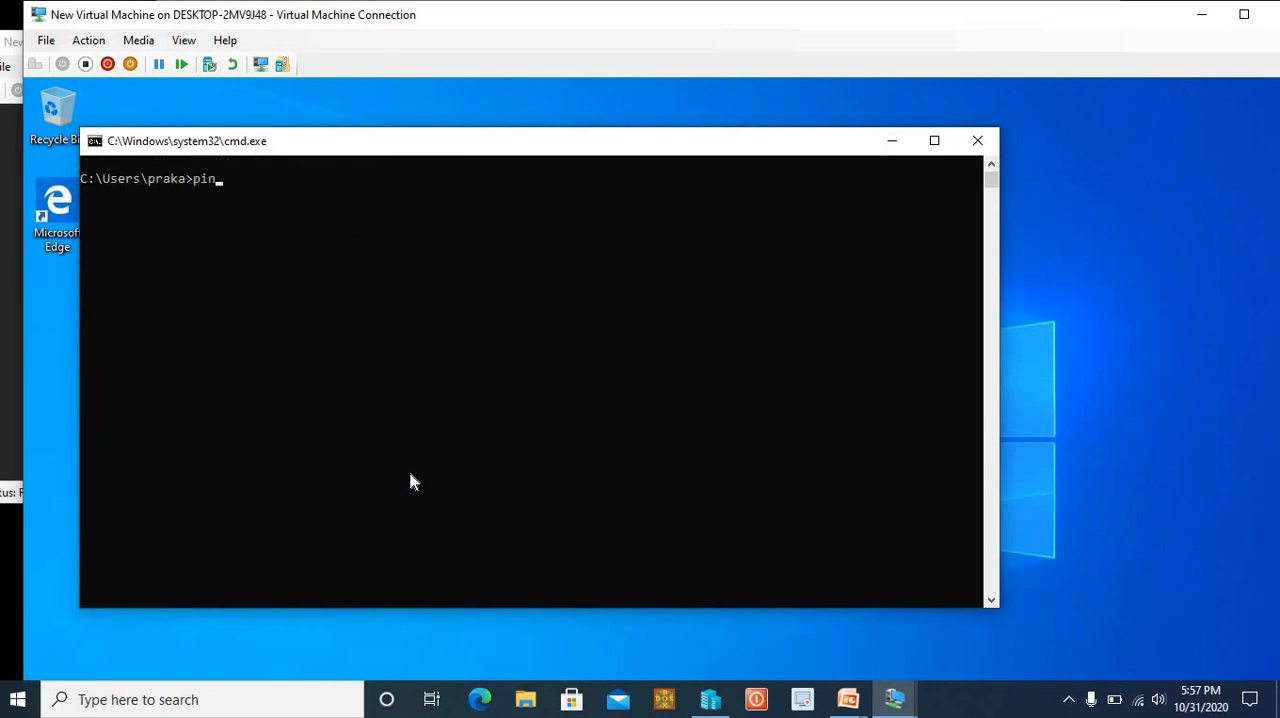
text(g viatech.co)
key(Return)
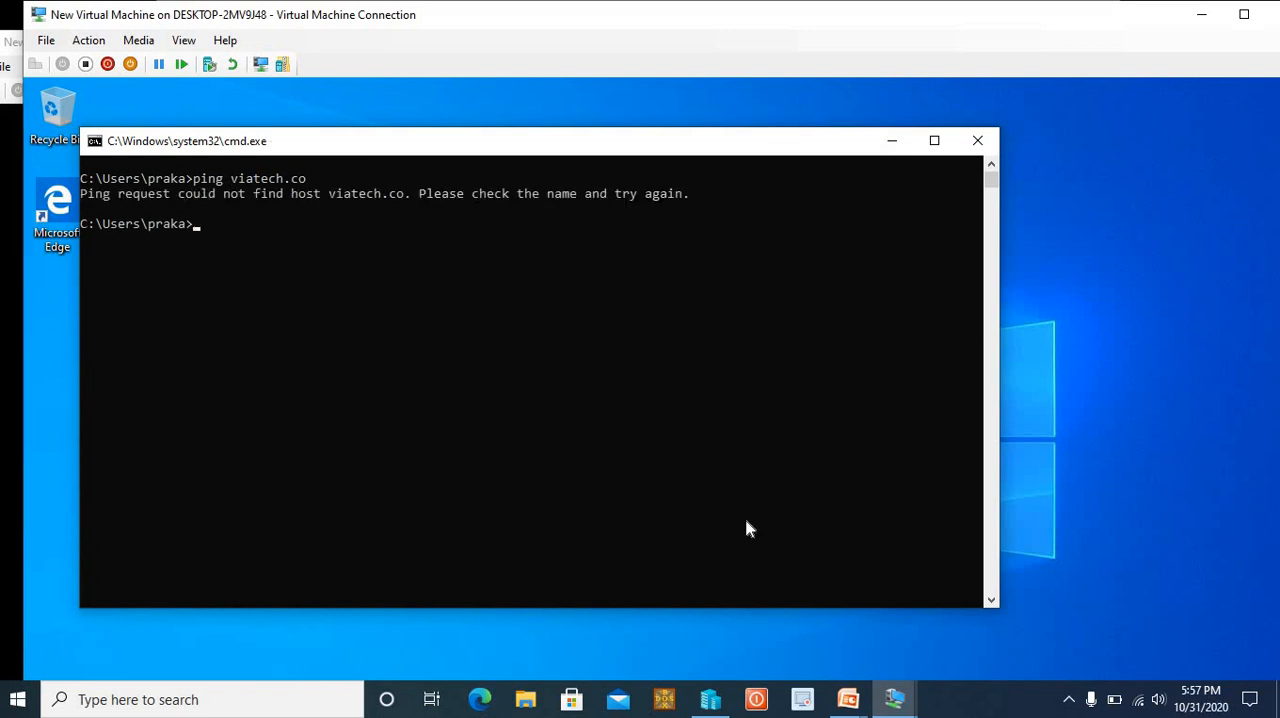
Switch to the server virtual machine, show it full screen, and sign in to the VIATECH domain as administrator with the account password
mouse_move(894, 699)
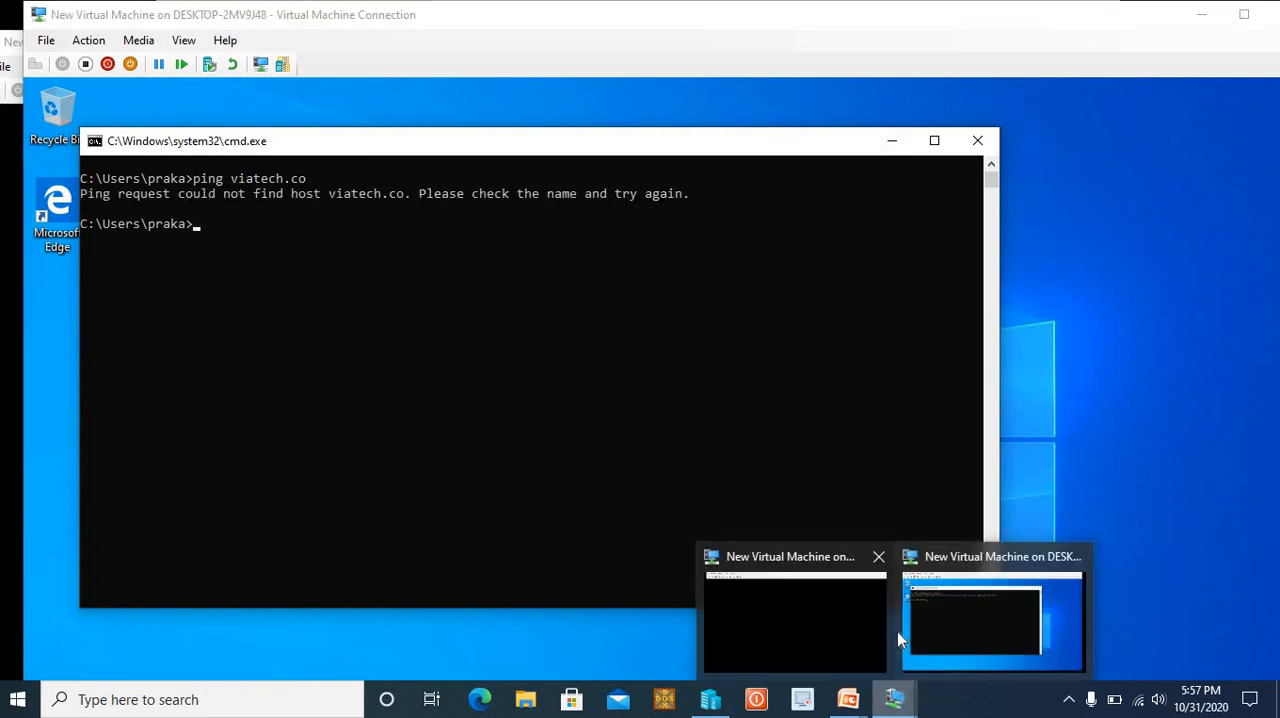
click(842, 630)
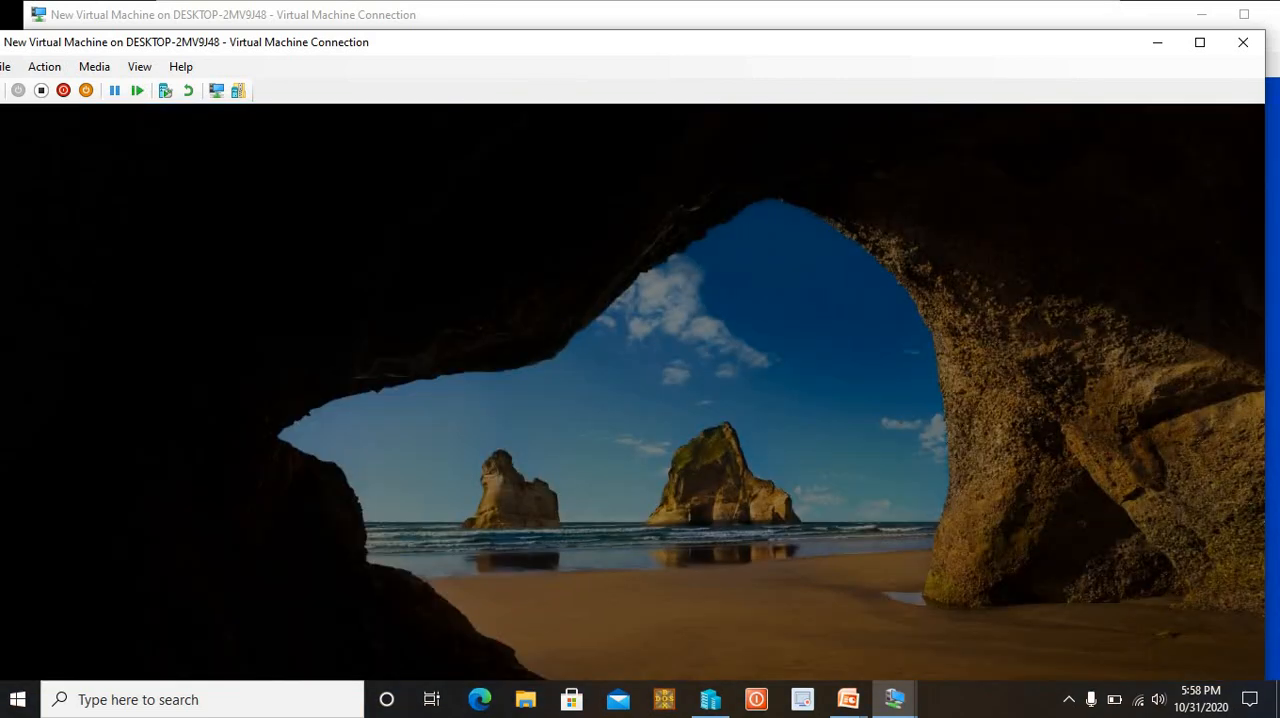
click(1200, 43)
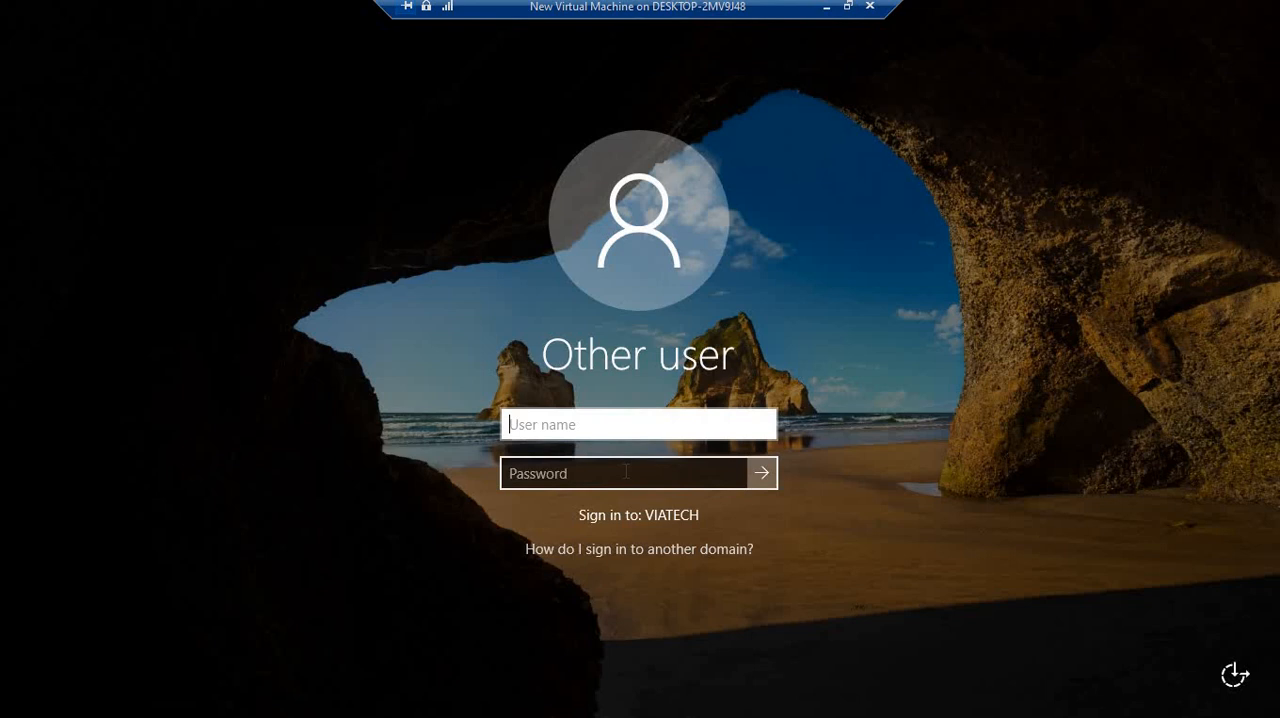
text(administrator)
click(665, 480)
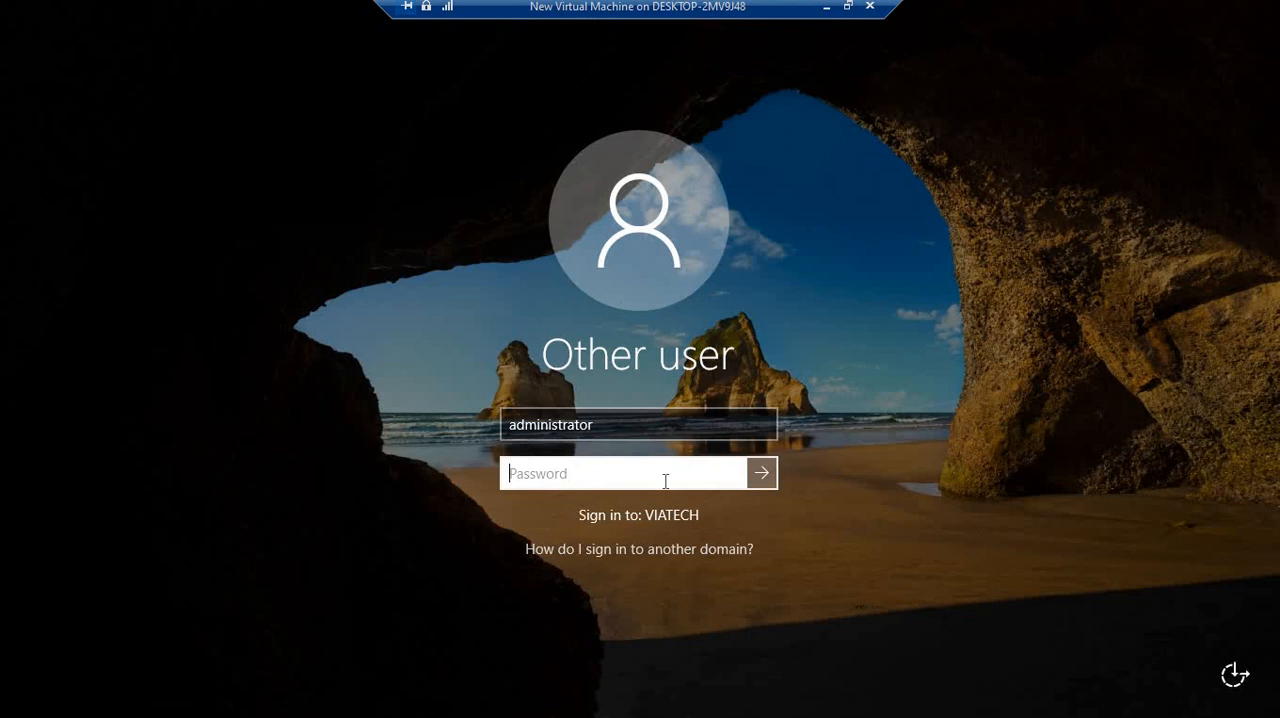
text(**********)
key(Return)
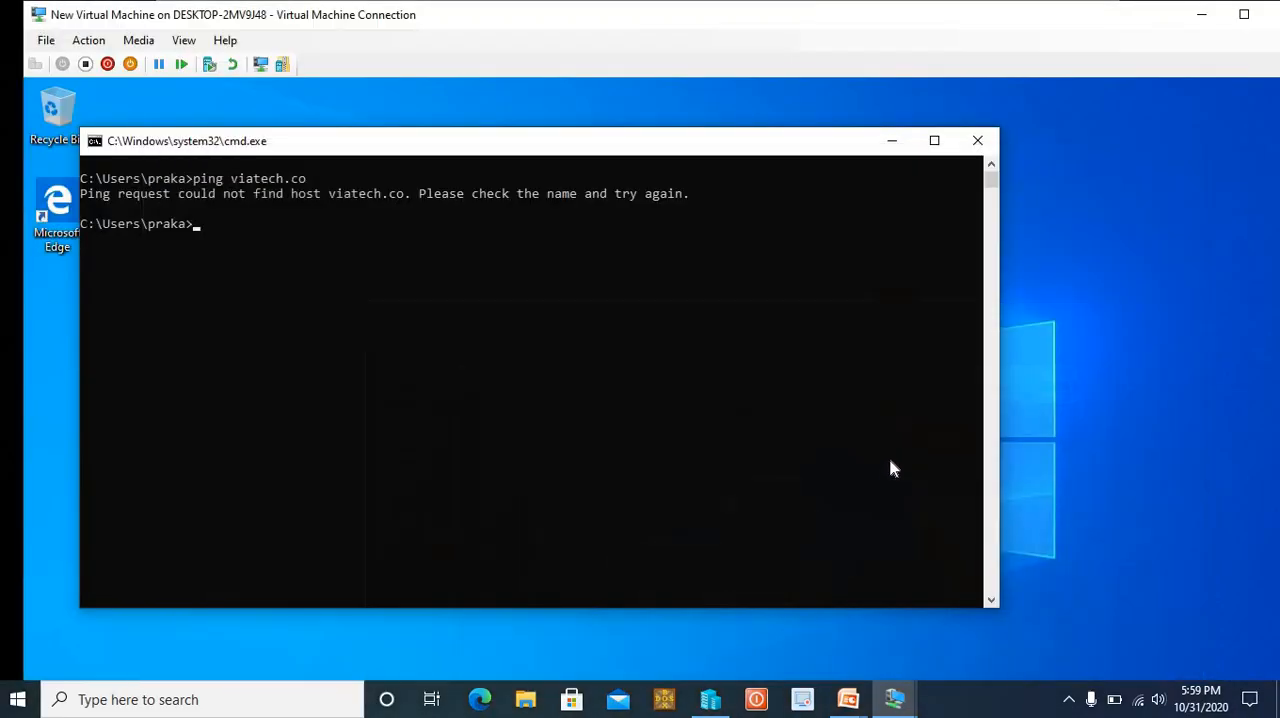
Ping viatech.co again from the client's command prompt, minimize the prompt, and return to the server virtual machine
key(Up)
key(Return)
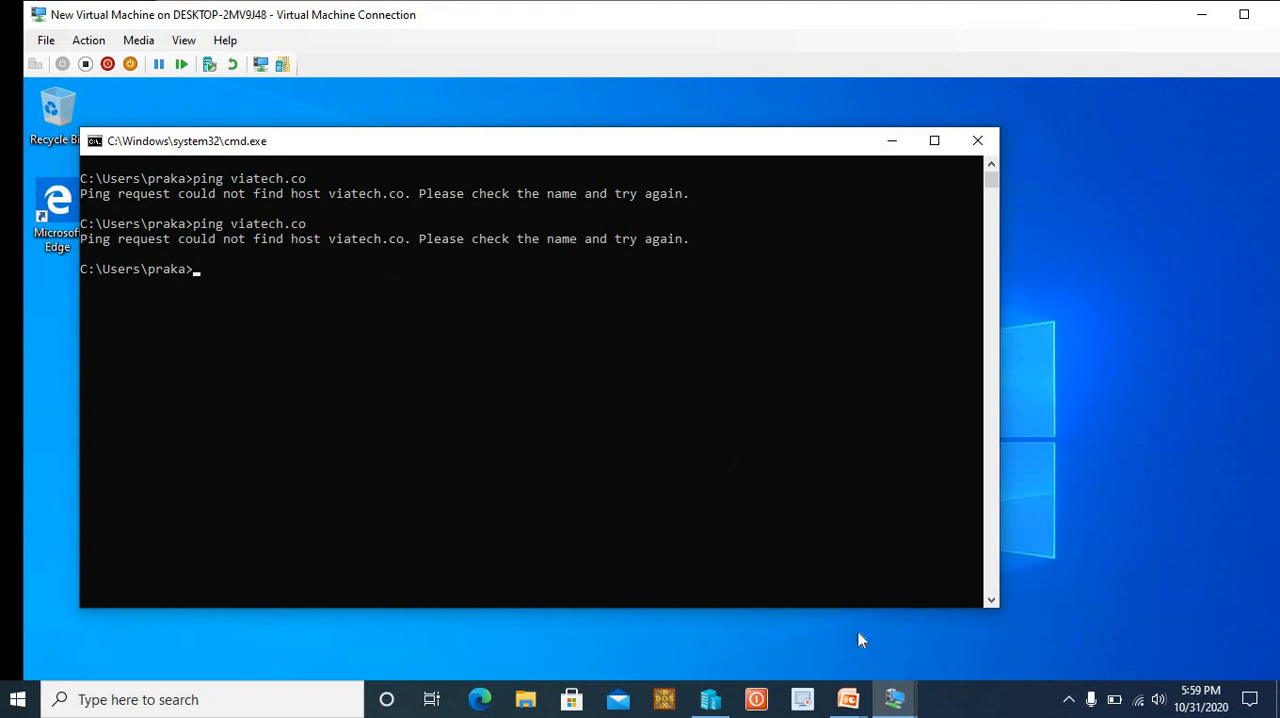
click(892, 140)
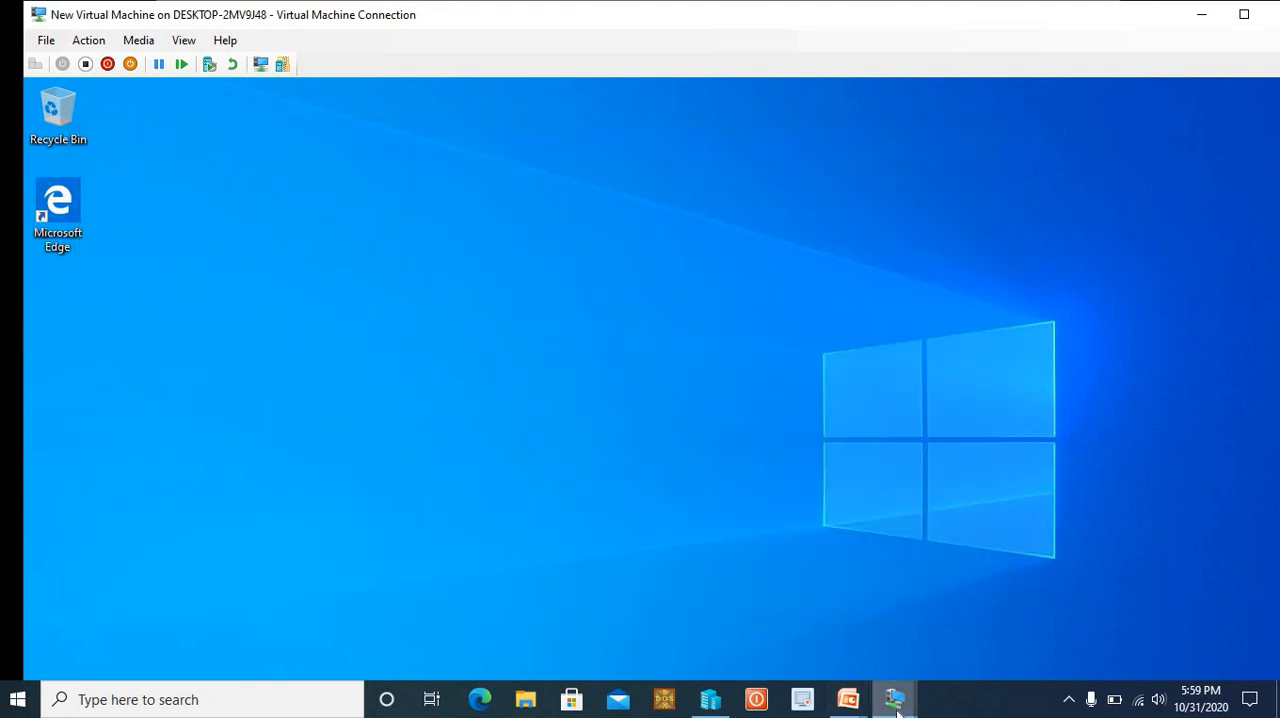
mouse_move(894, 697)
click(795, 620)
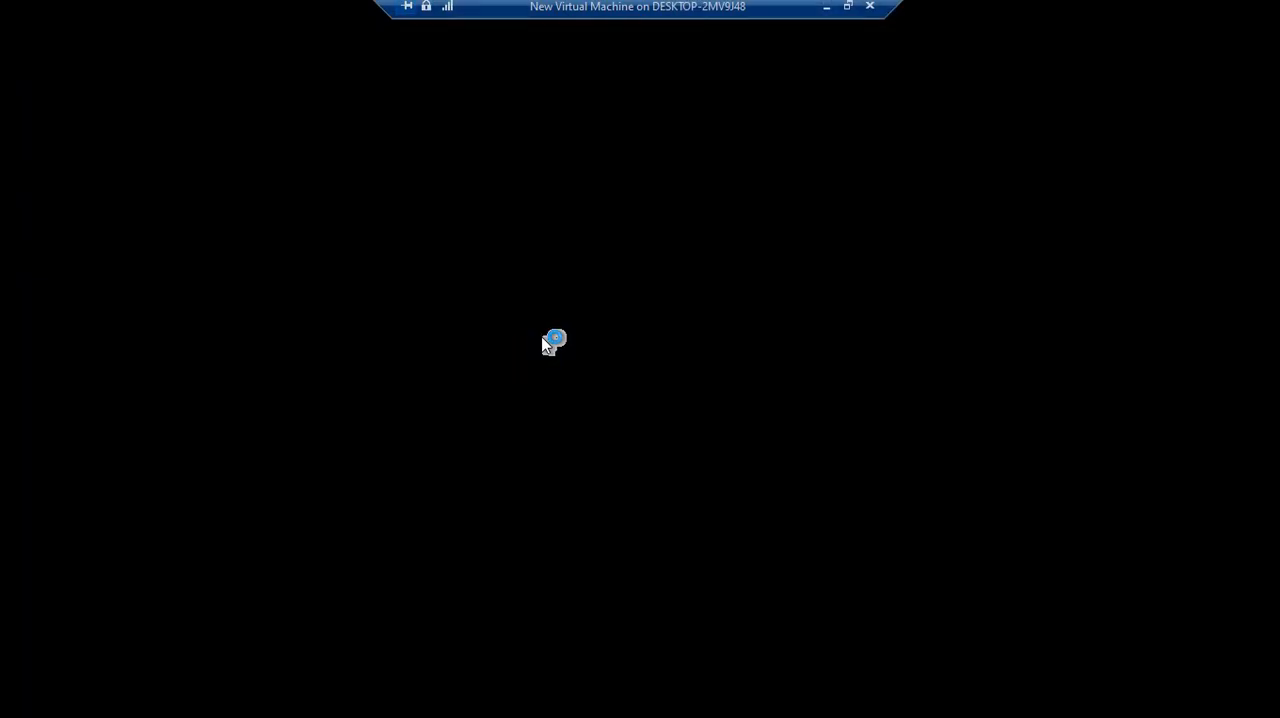
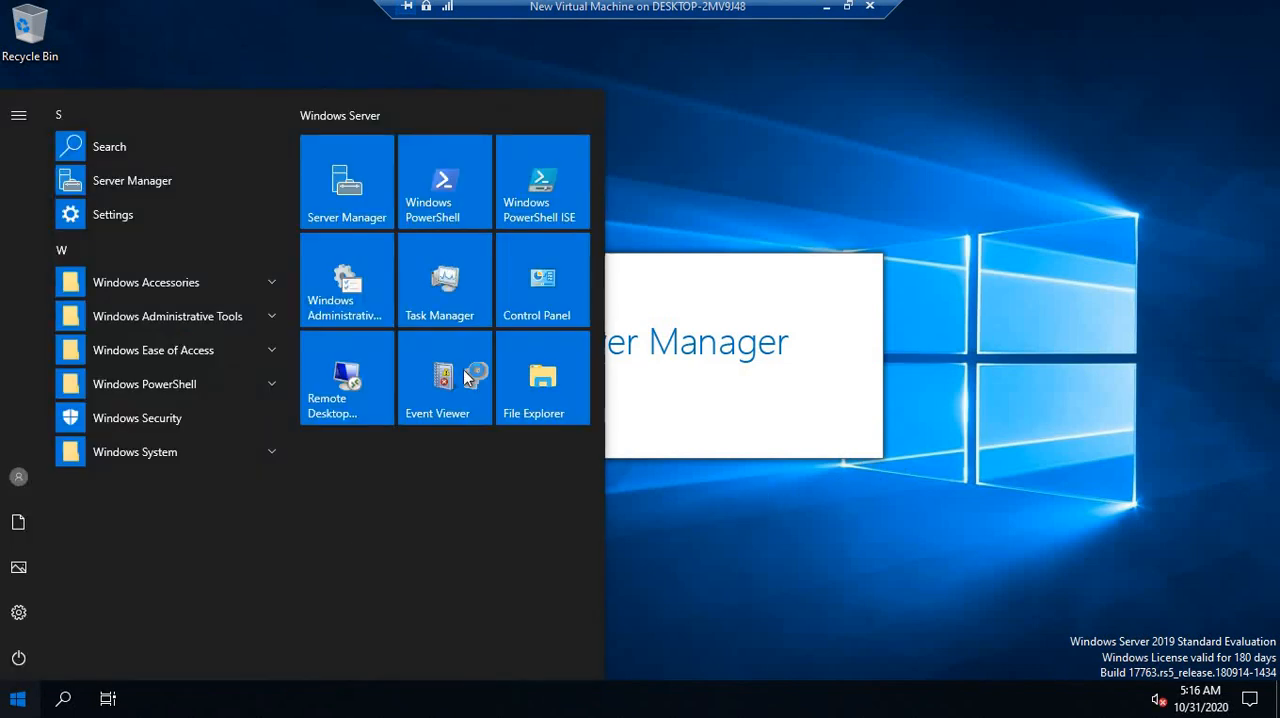
Open Active Directory Users and Computers from Server Manager and display the contents of the viatech.co domain
click(338, 192)
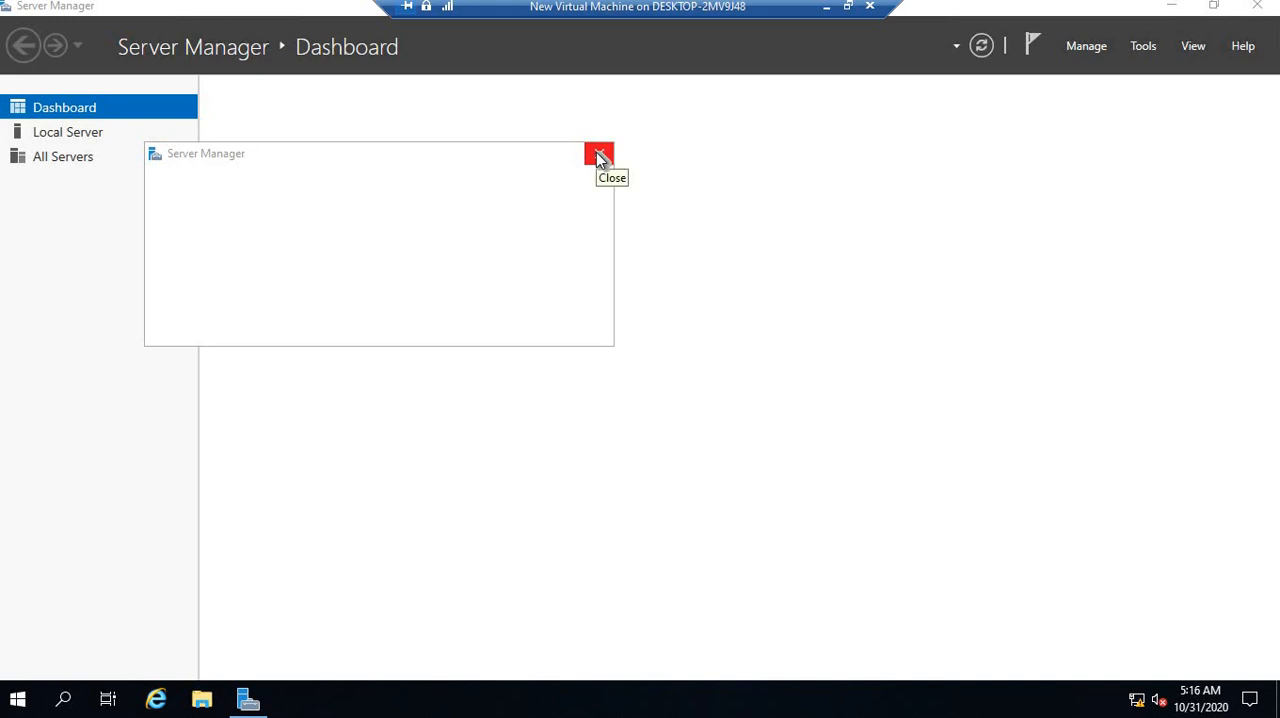
click(598, 155)
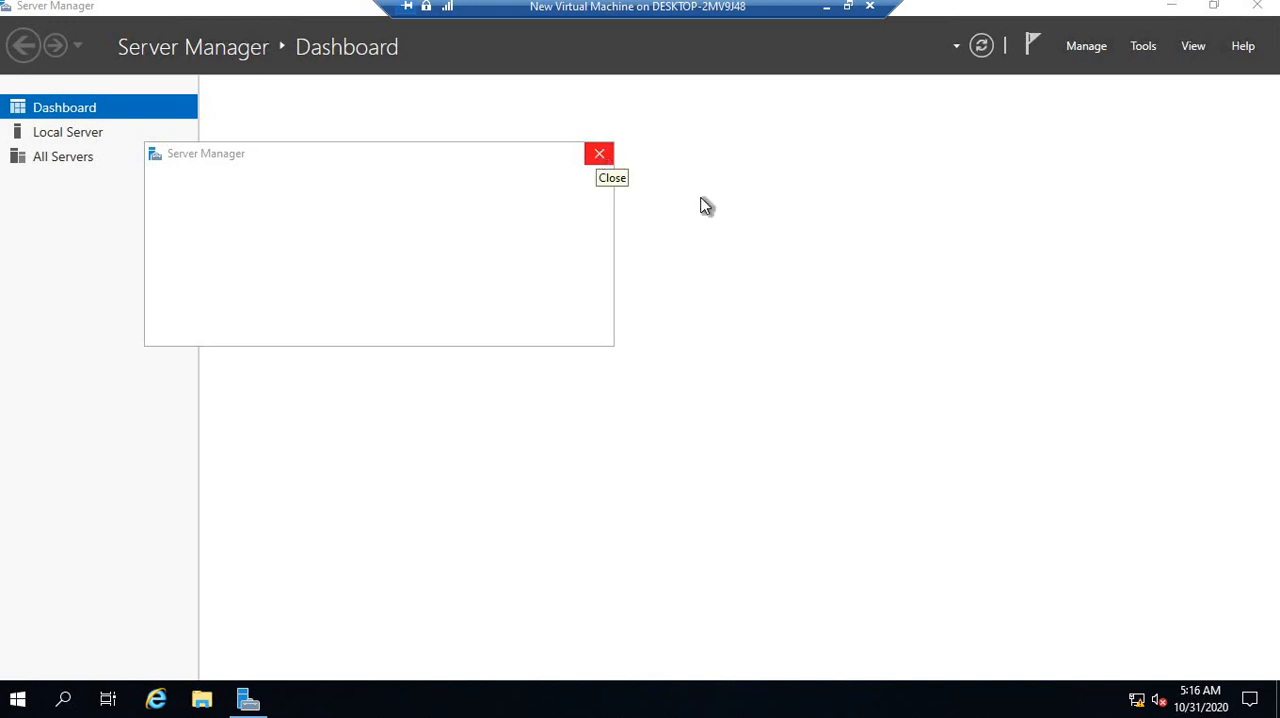
click(1142, 47)
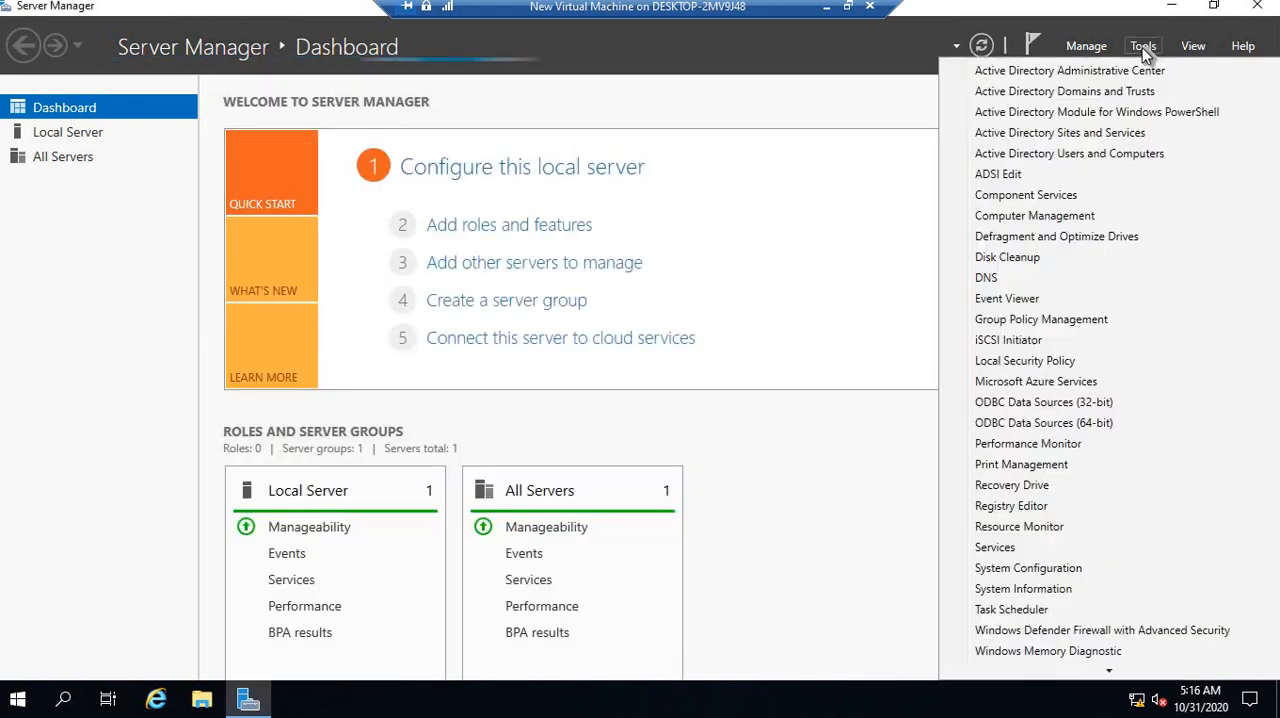
click(1078, 154)
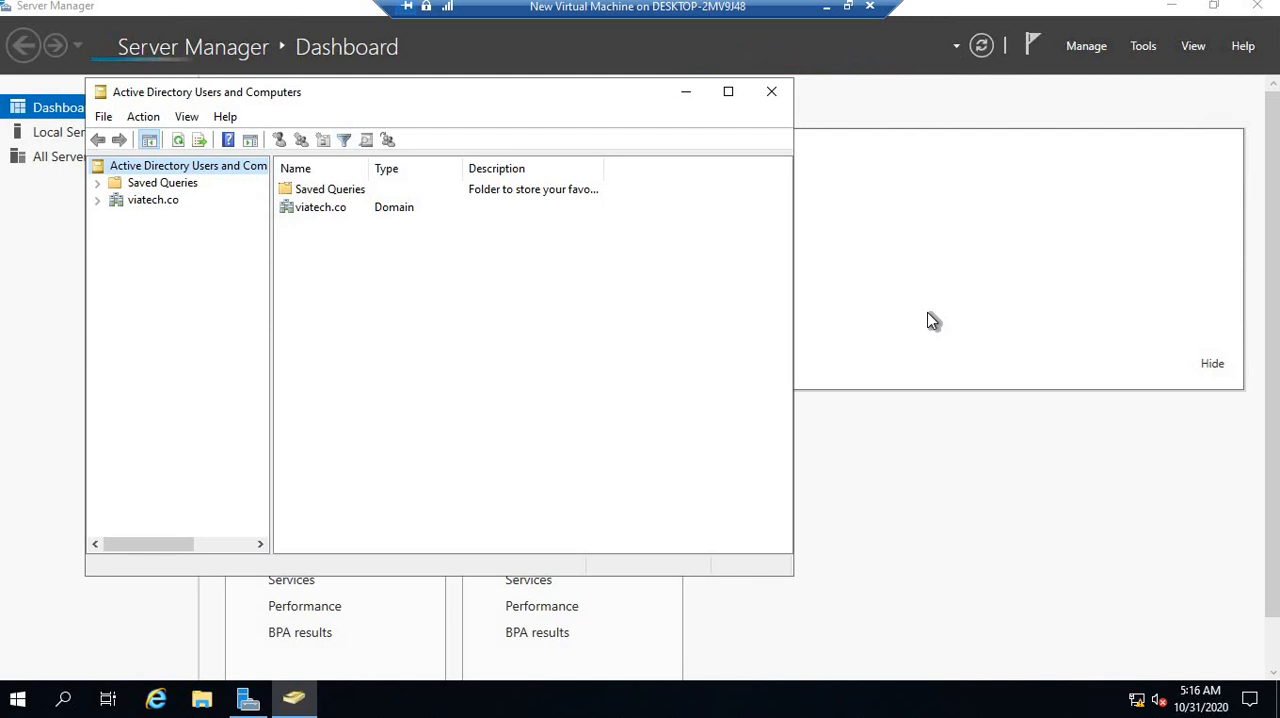
click(97, 201)
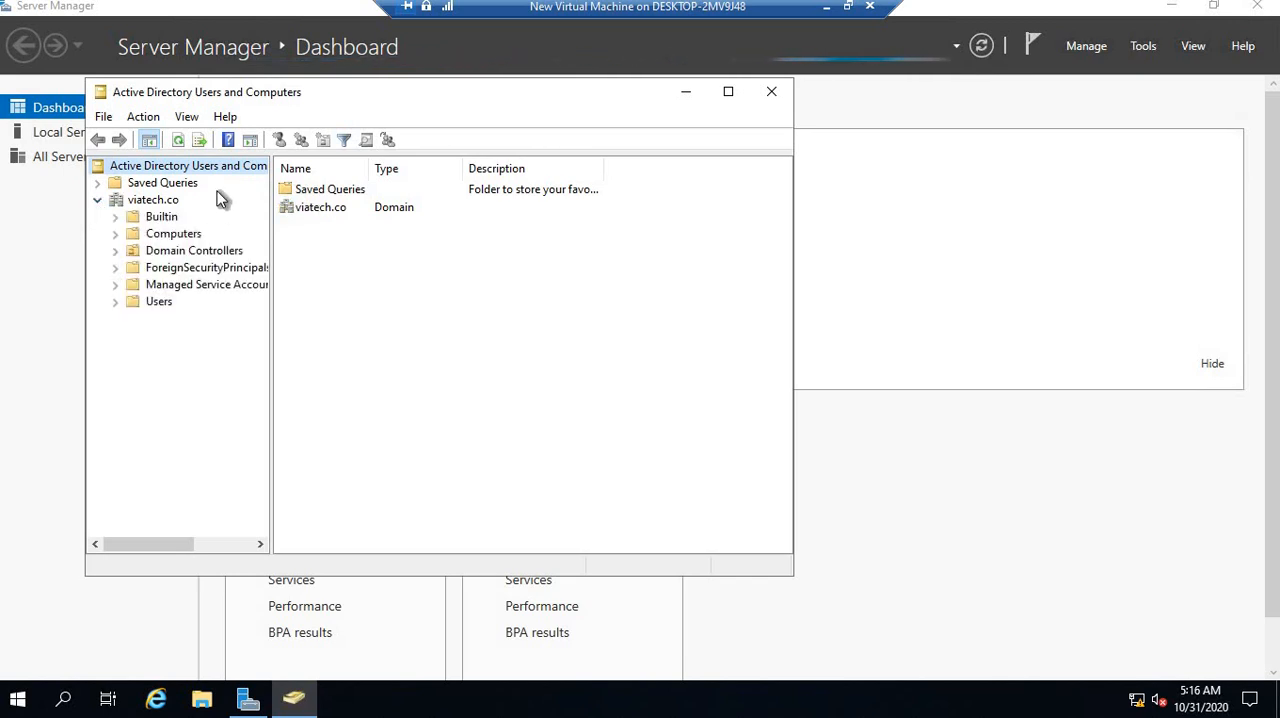
click(152, 200)
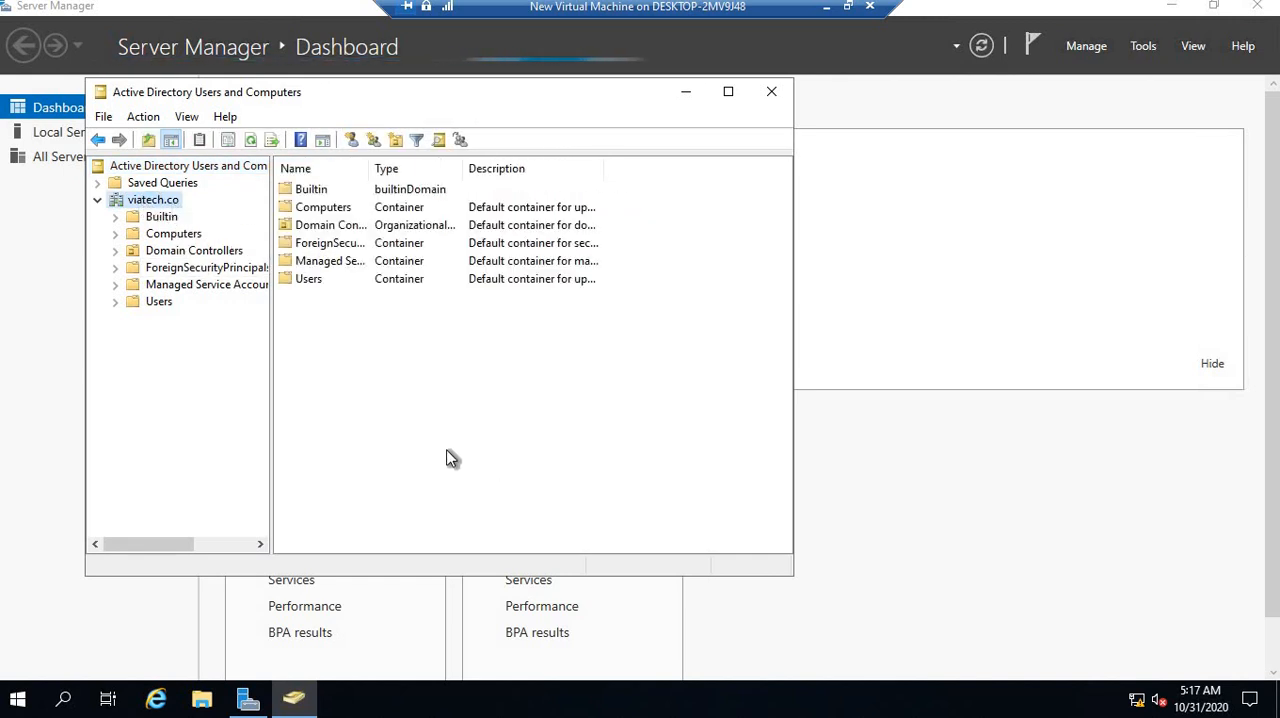
Open a command prompt on the server and ping viatech.co
key(super+r)
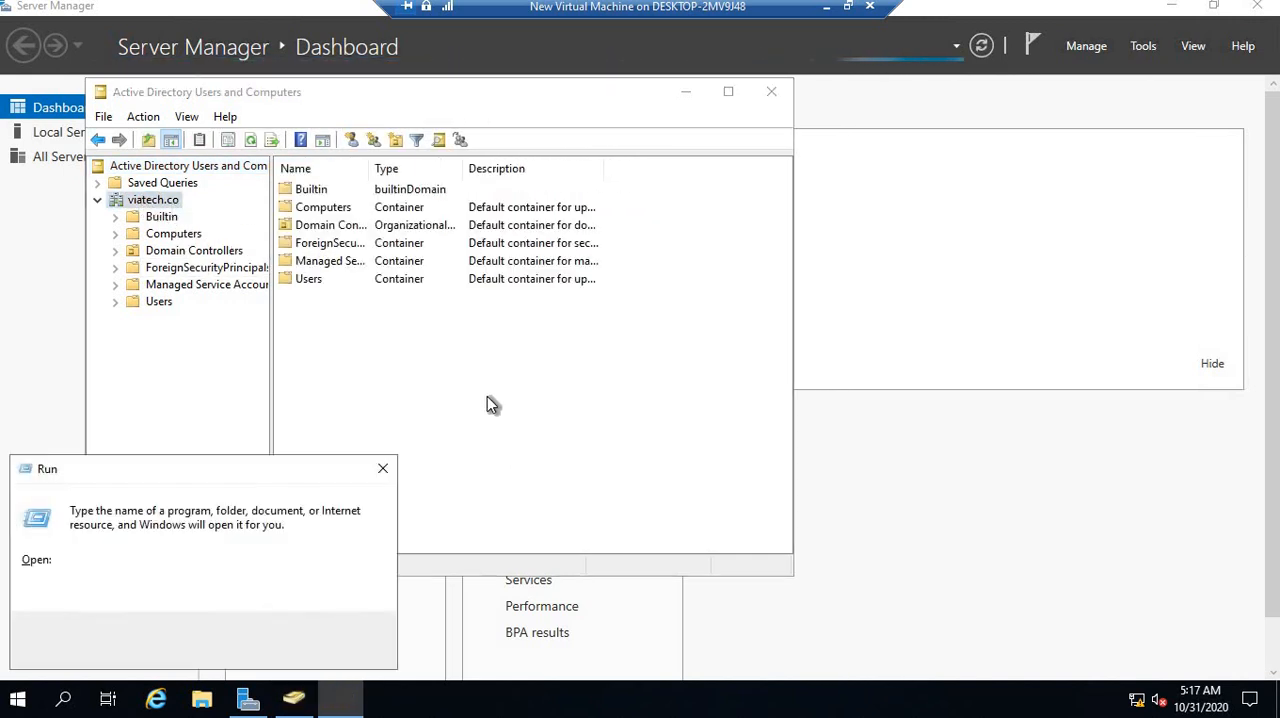
text(cmd)
key(Return)
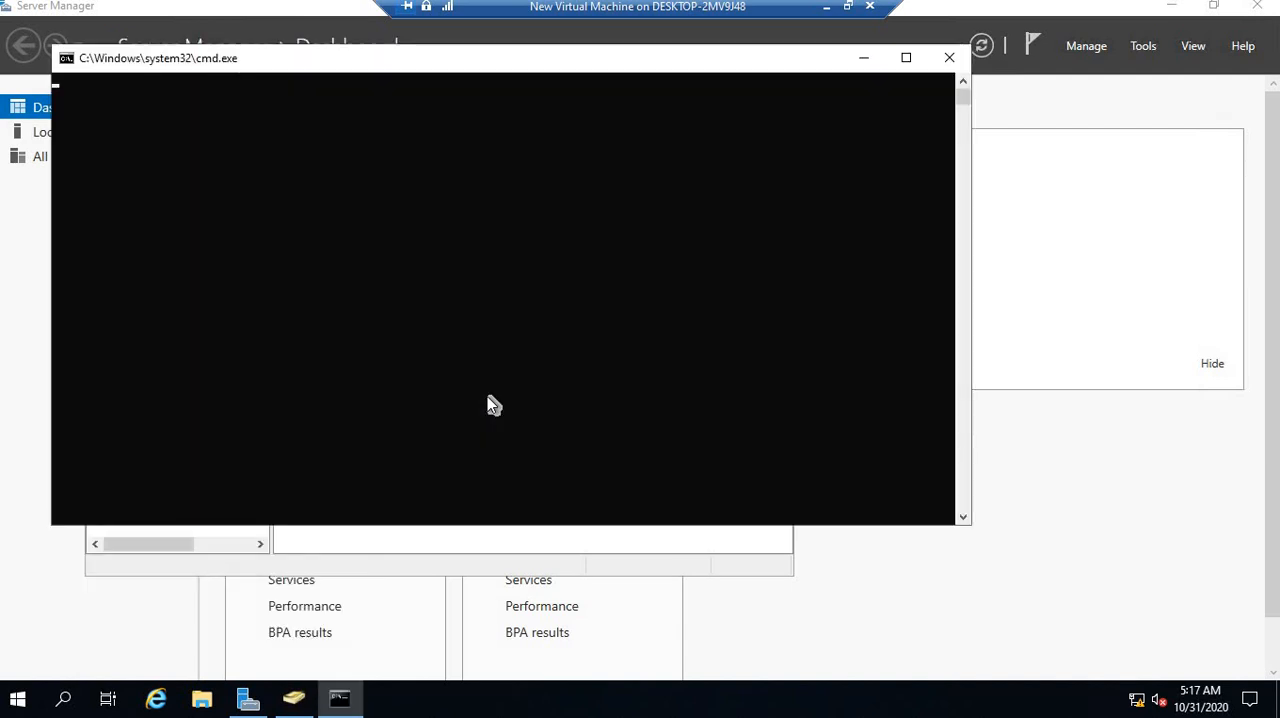
drag(356, 69, 824, 166)
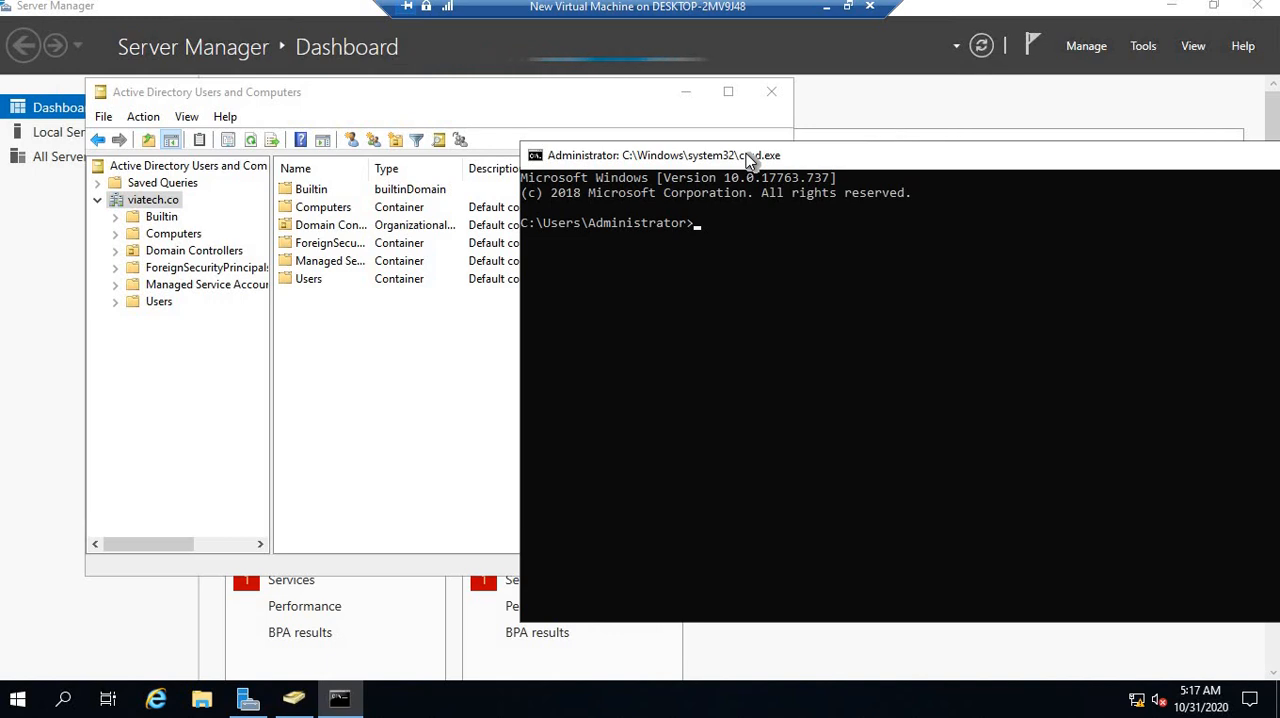
text(ping viatech.co)
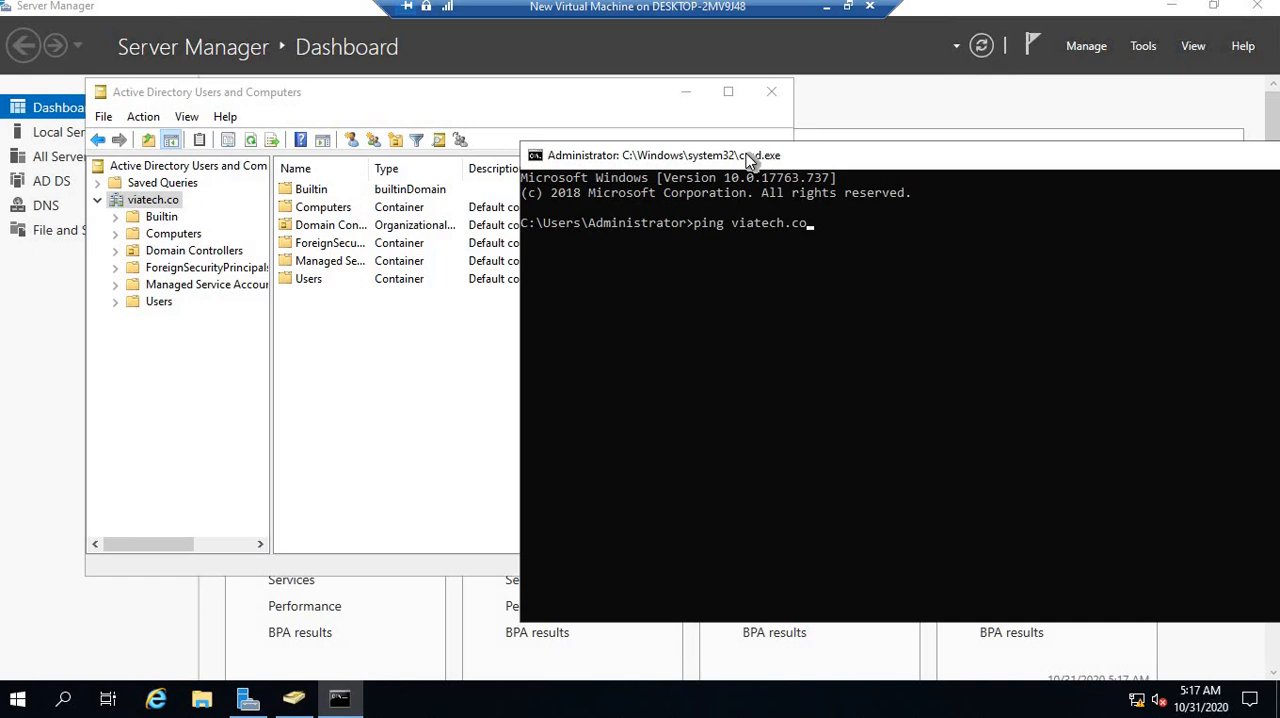
key(Return)
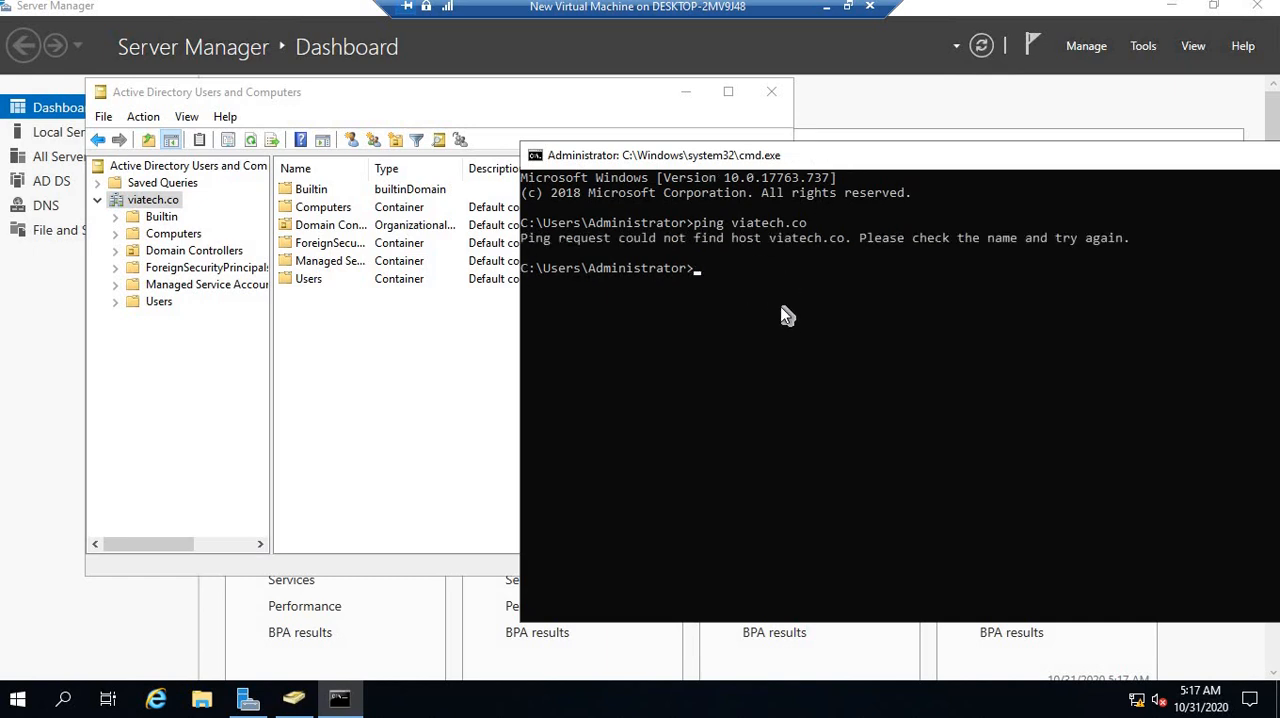
click(743, 269)
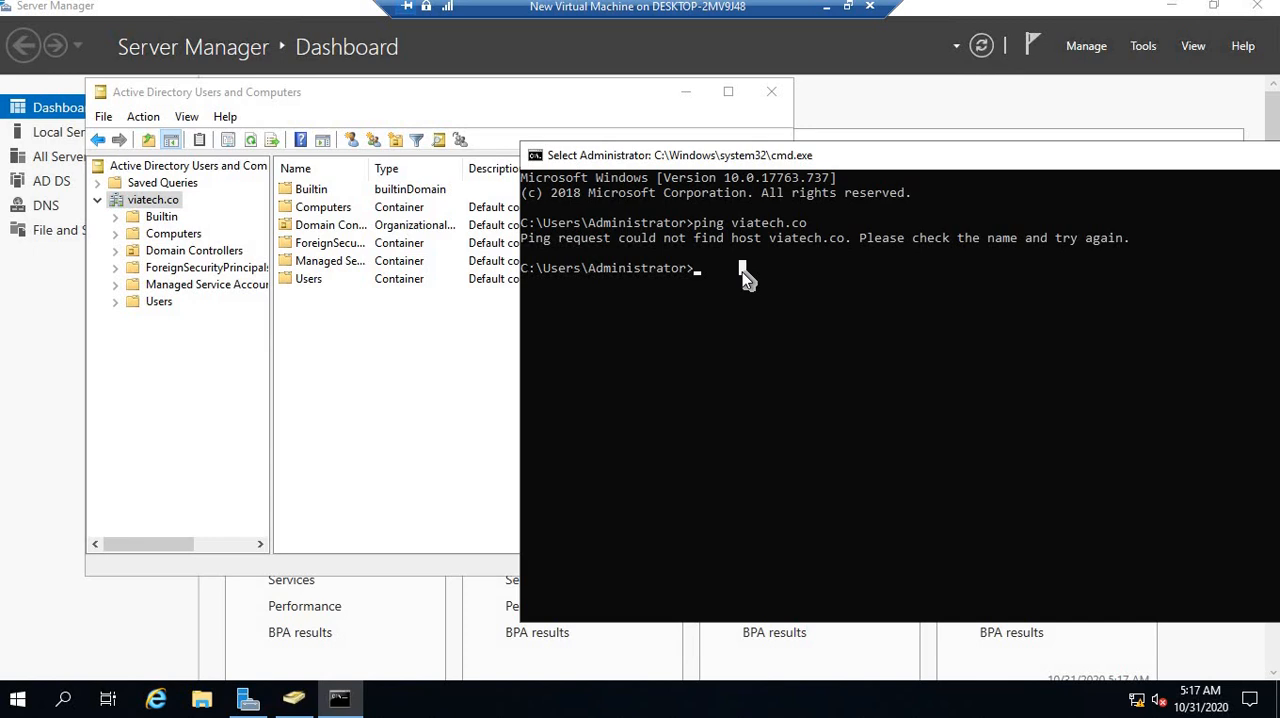
key(F9)
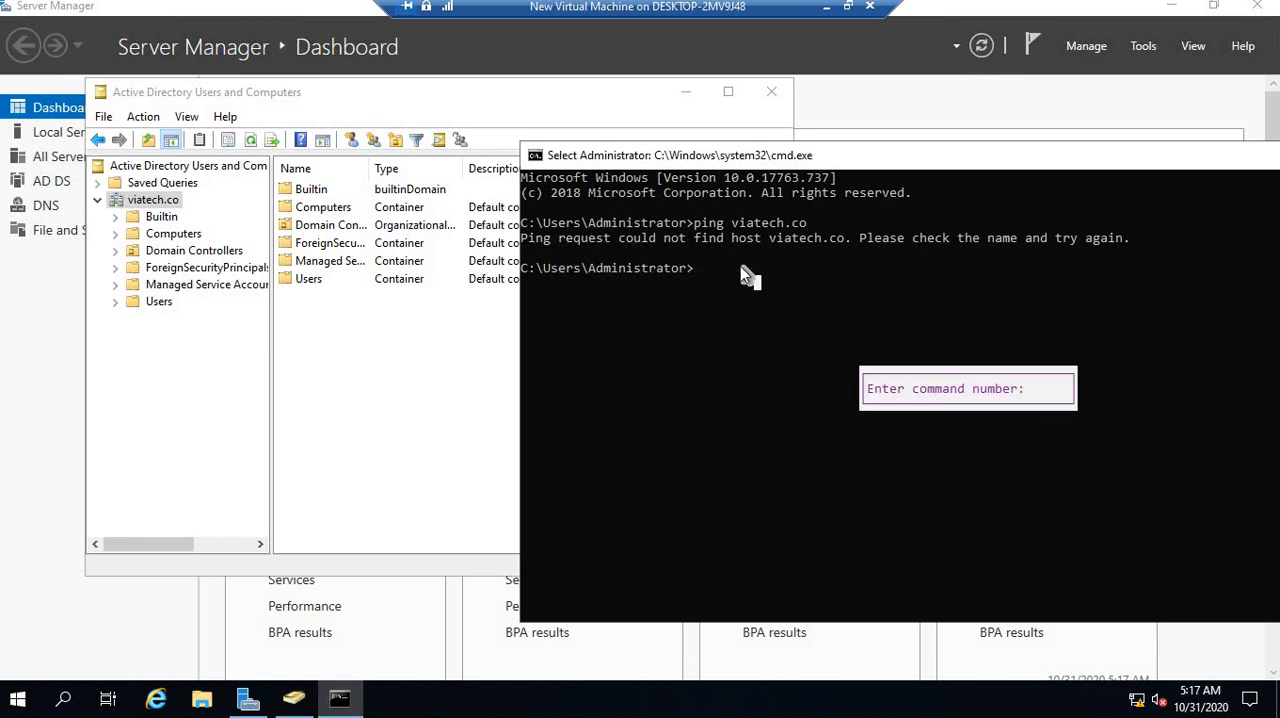
click(741, 267)
key(Escape)
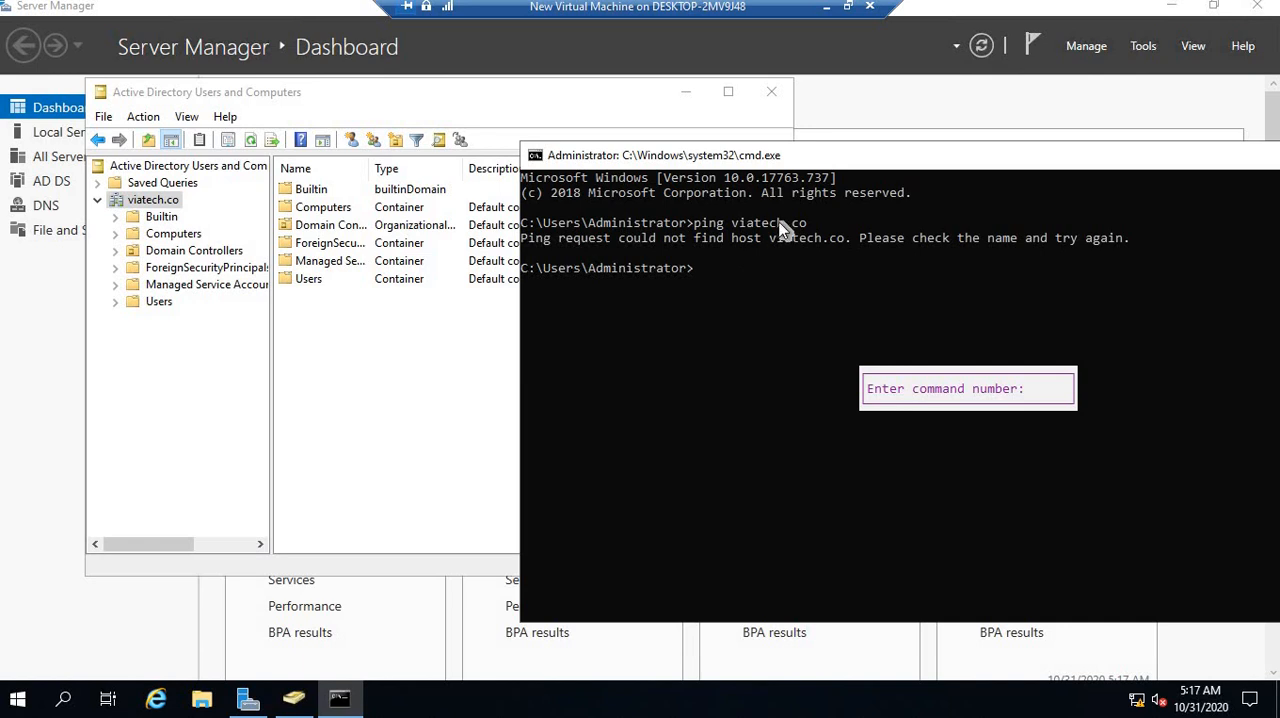
drag(1071, 330, 1036, 239)
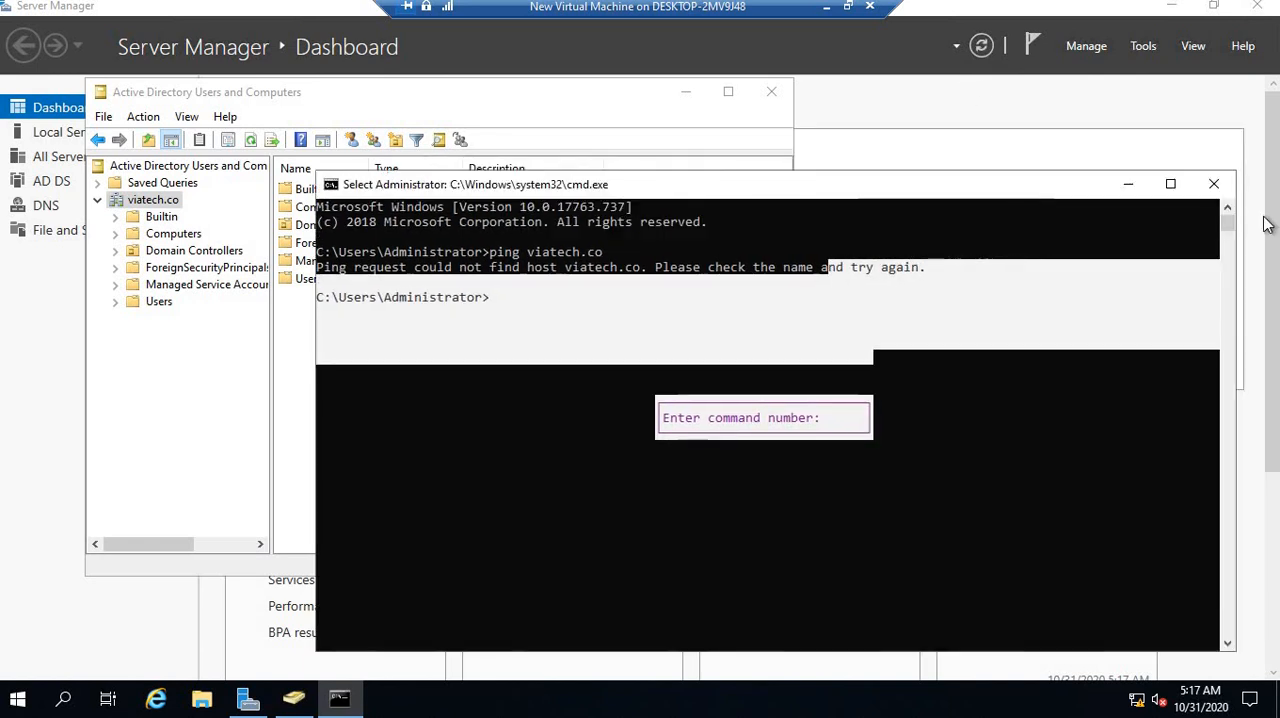
Replace the server's command prompt with a fresh one, ping viatech.co again, and minimize the prompt
click(1221, 185)
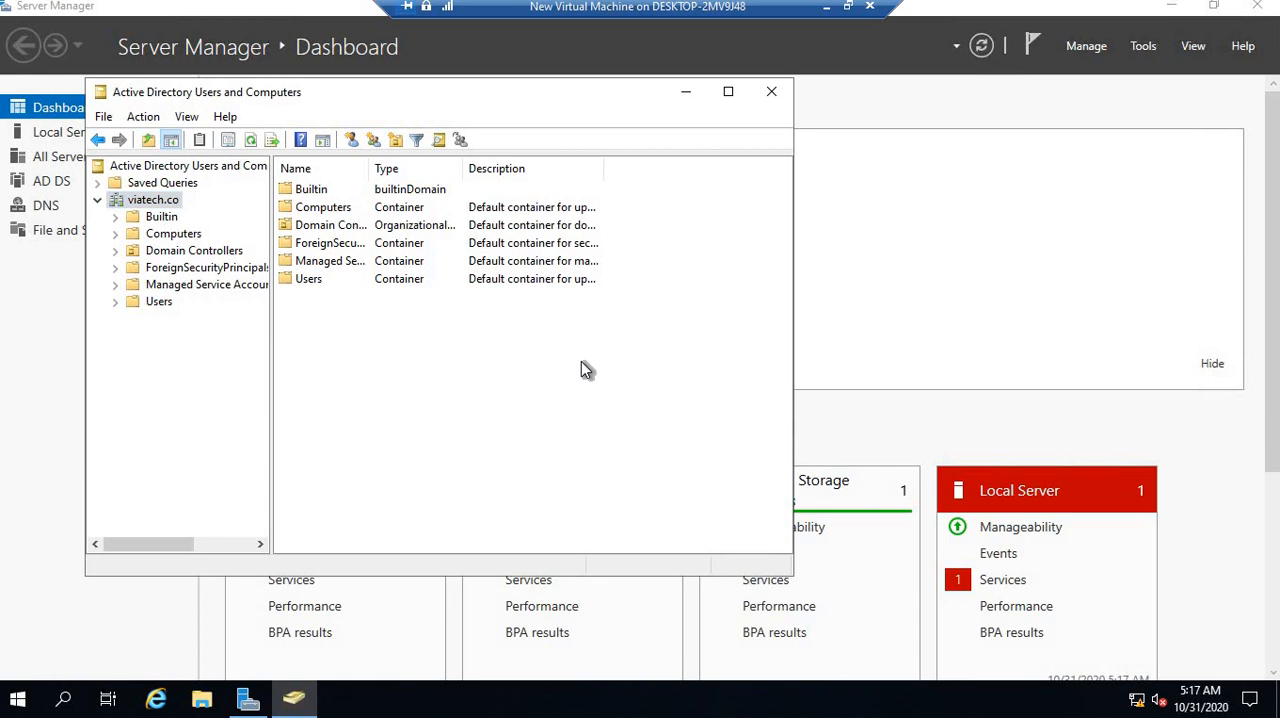
key(super+r)
key(Return)
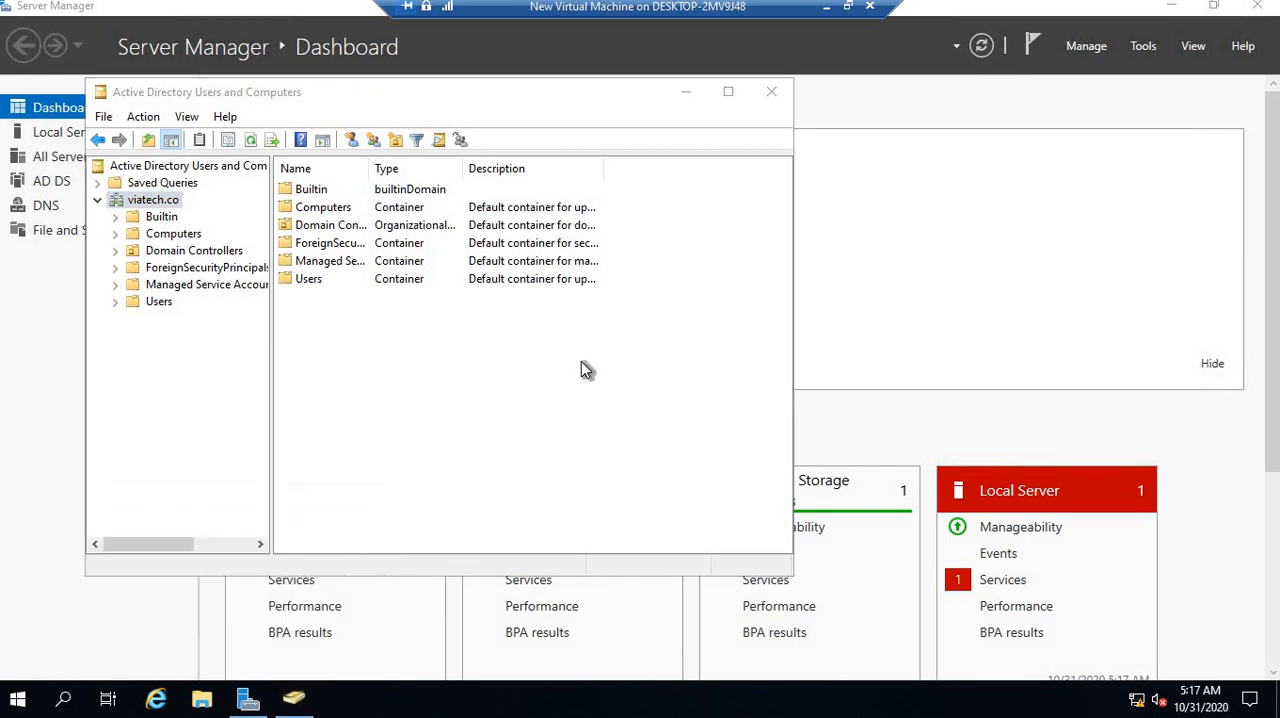
text(ping)
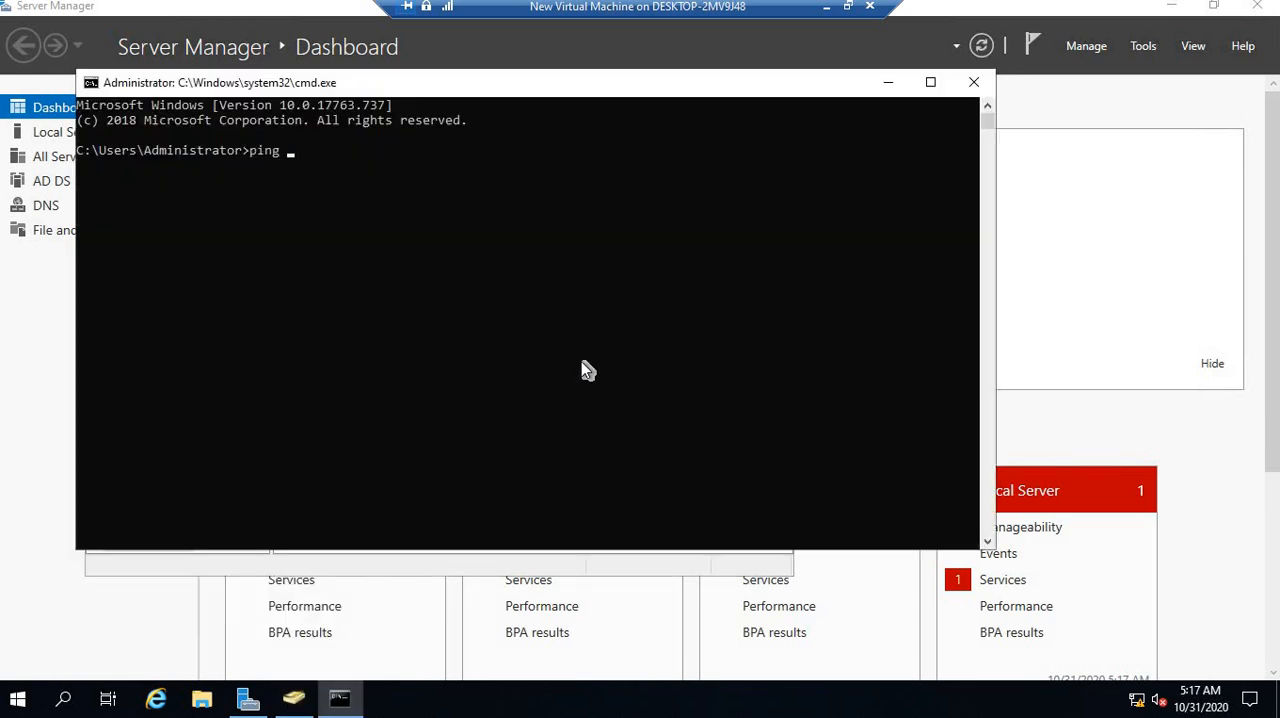
text( viatech.co)
key(Return)
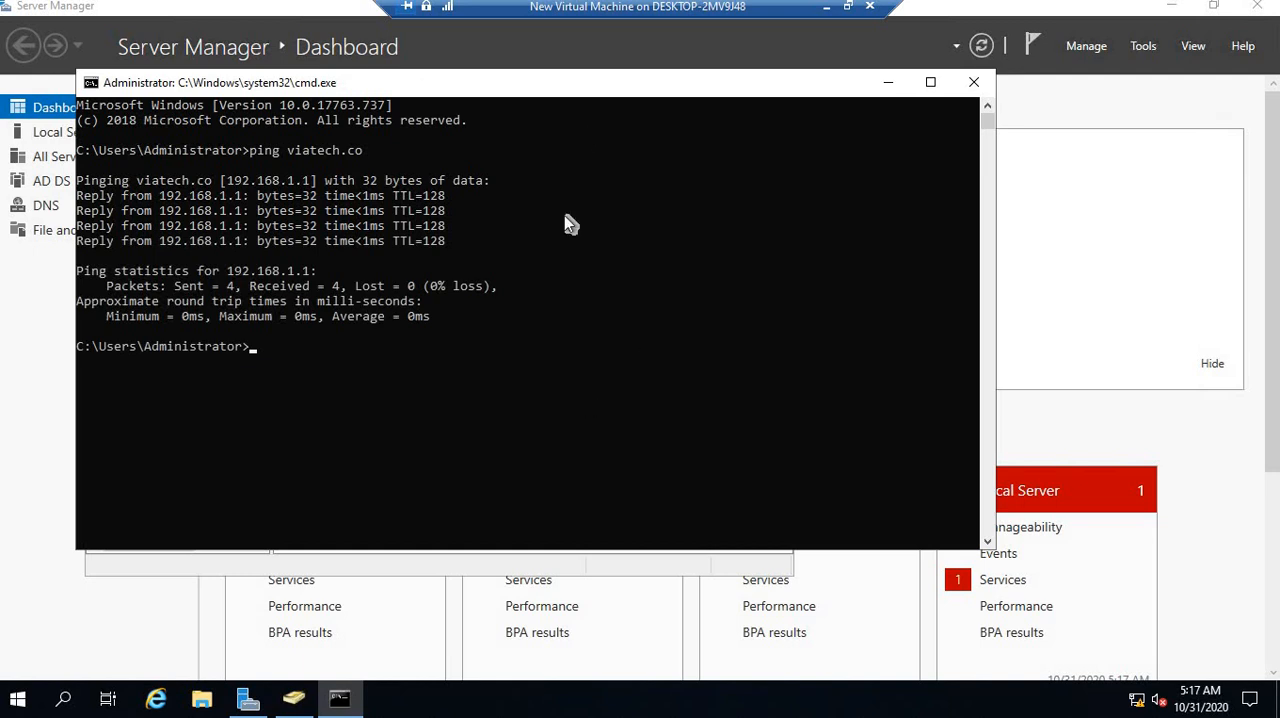
drag(533, 87, 714, 117)
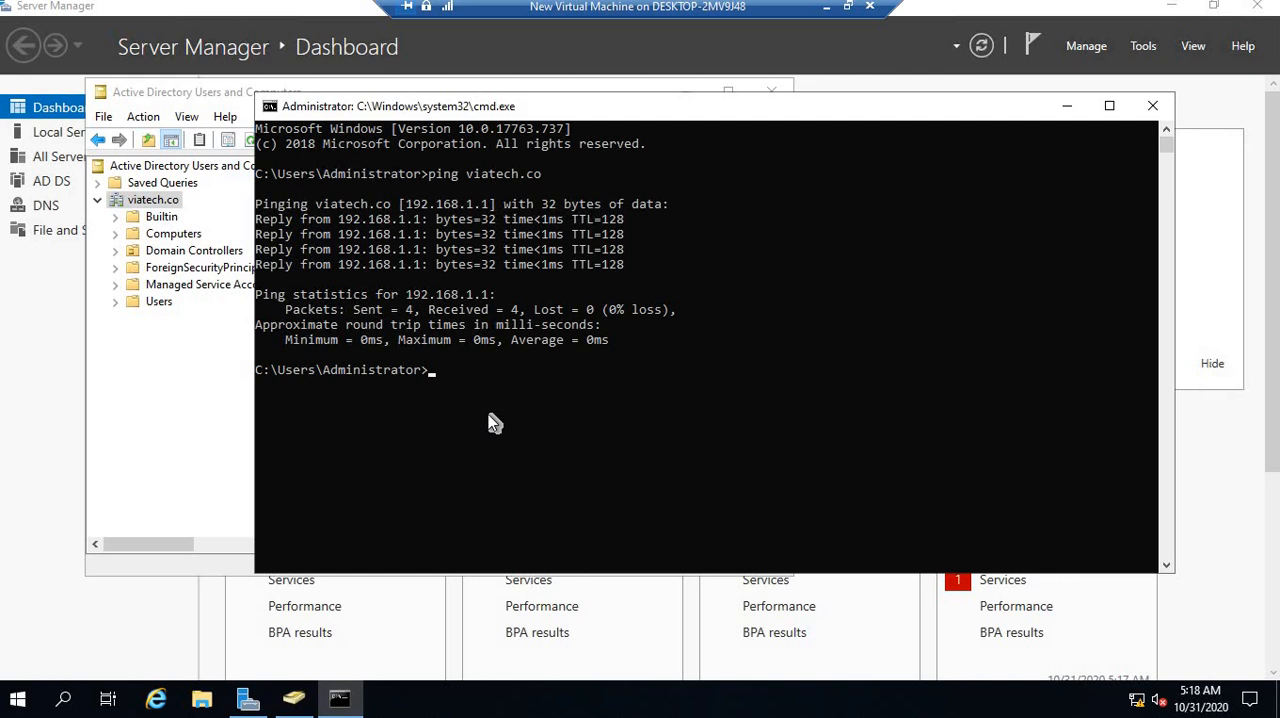
click(1068, 107)
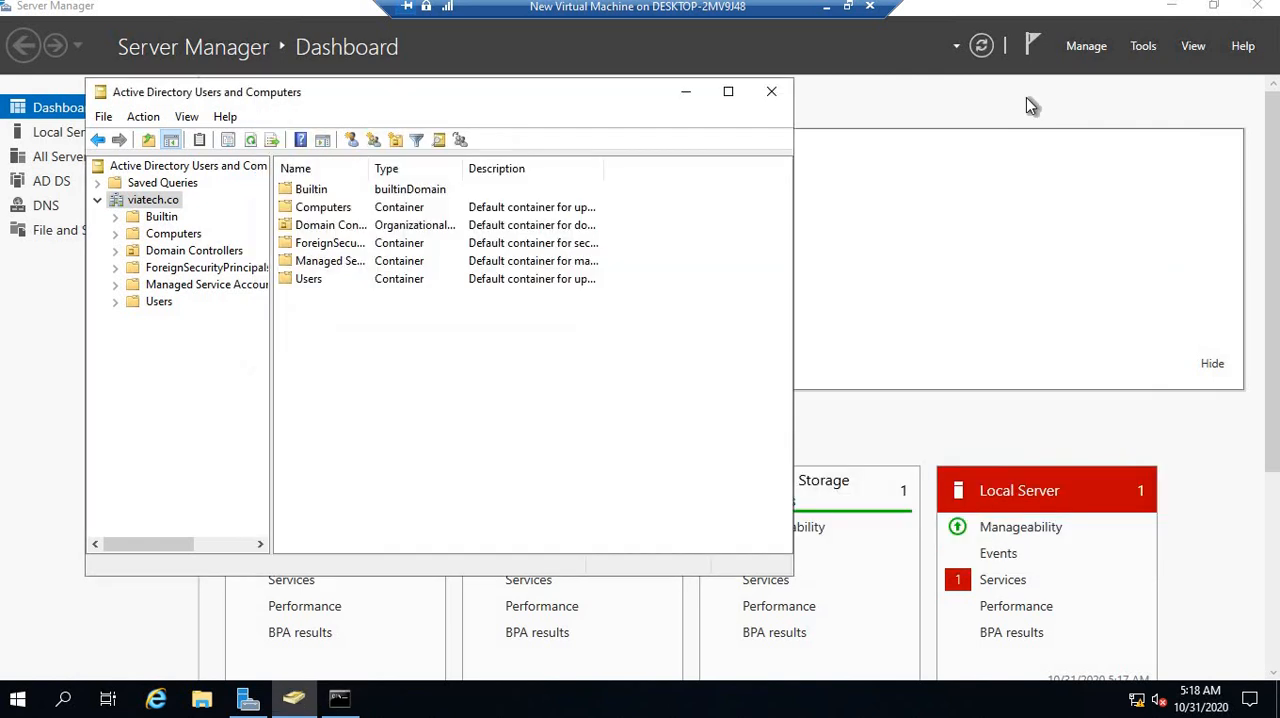
Switch to the Windows 10 client virtual machine, open a new command prompt, and ping viatech.co
click(826, 14)
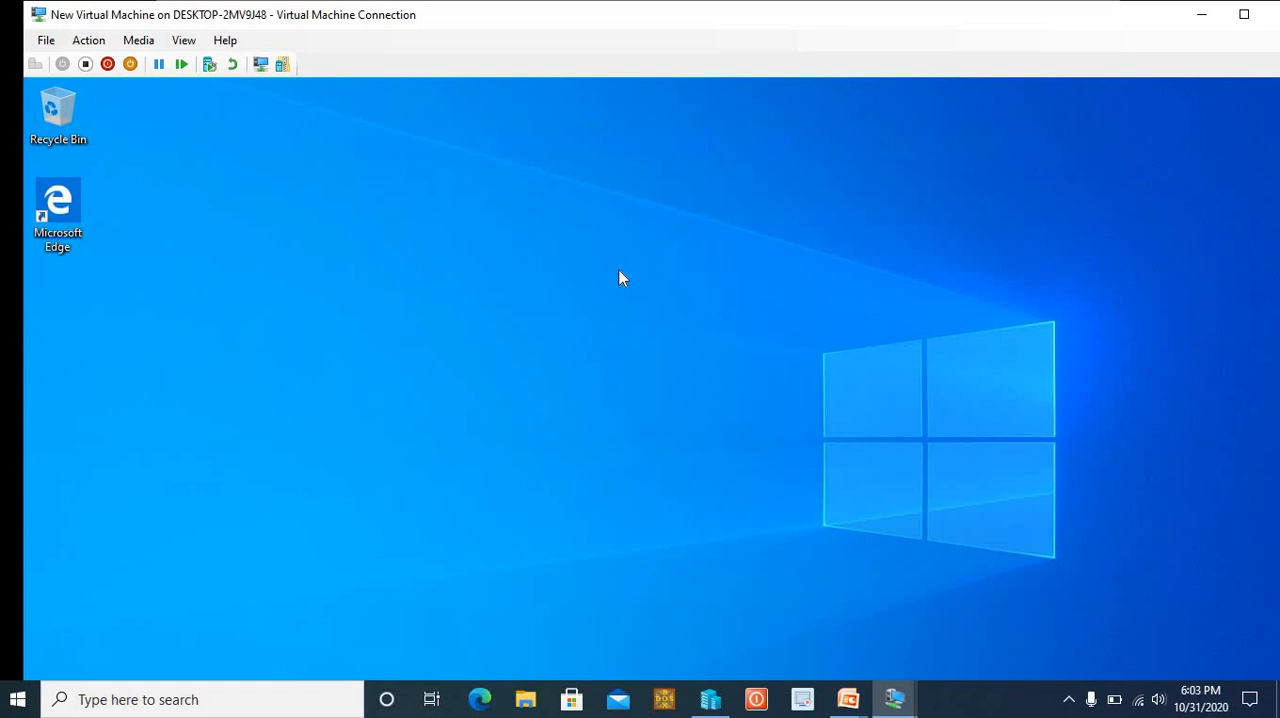
key(super+r)
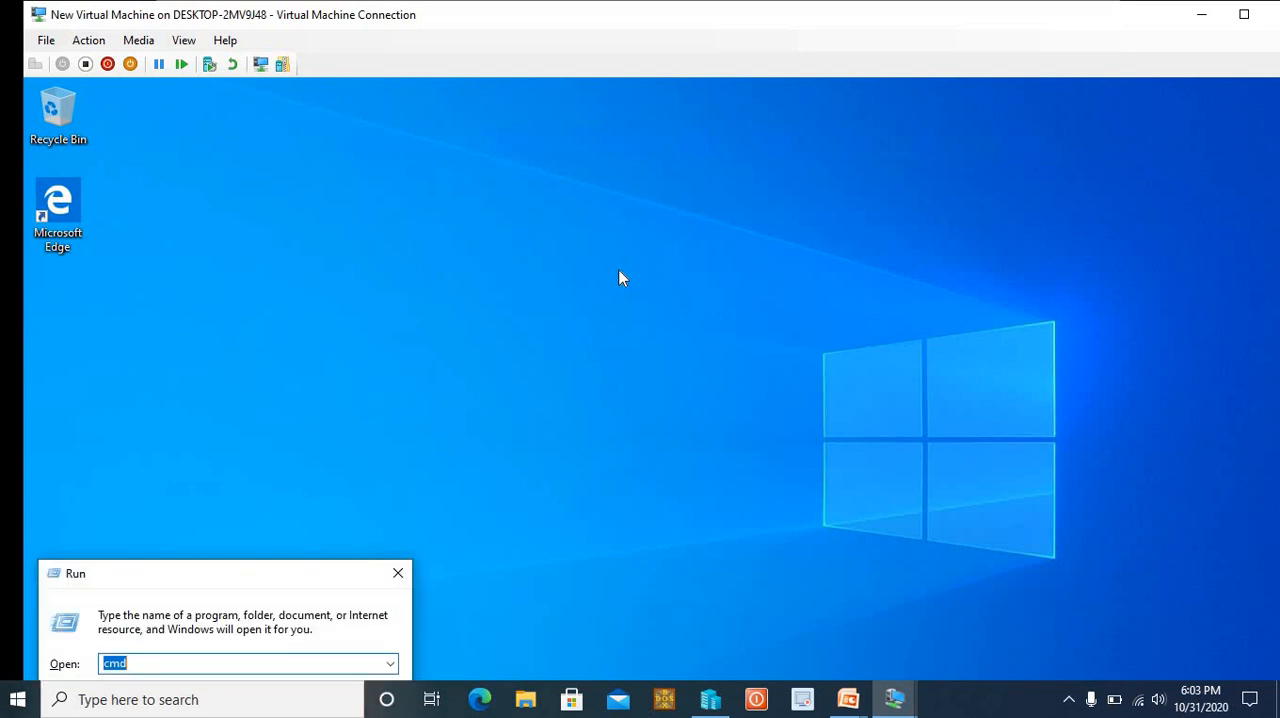
key(Return)
text(ping)
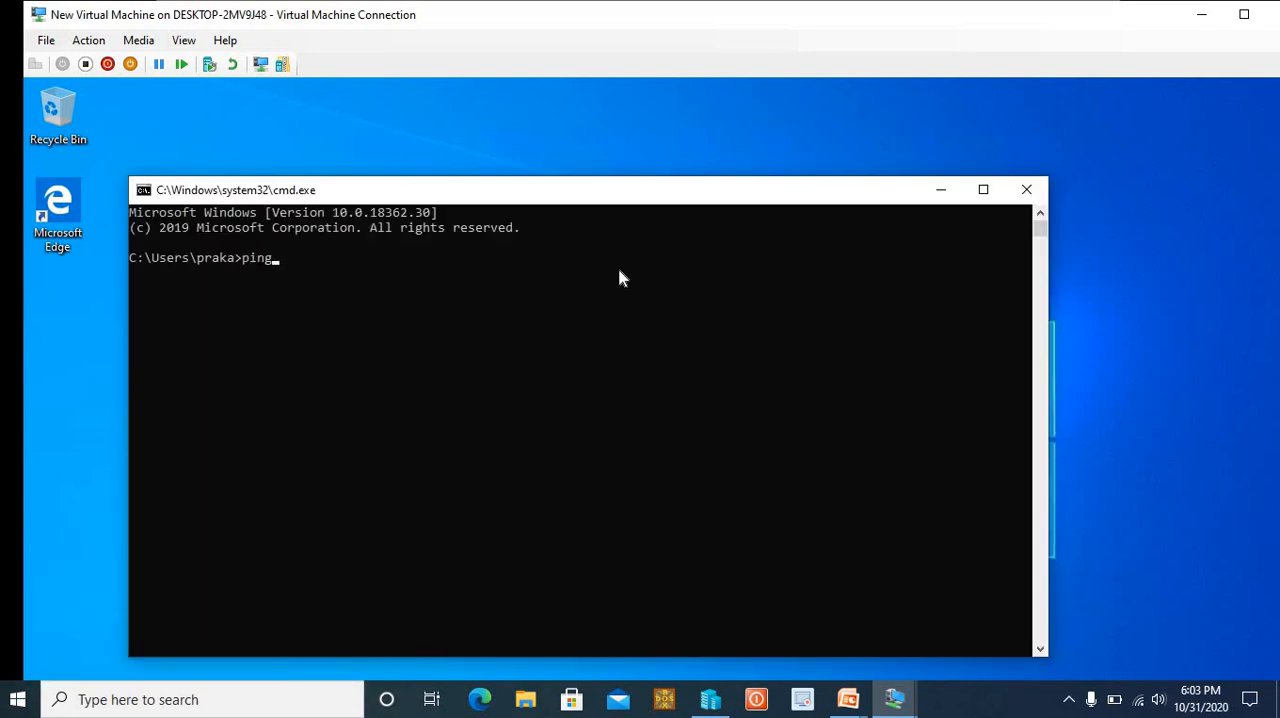
text( viatech.co)
key(Return)
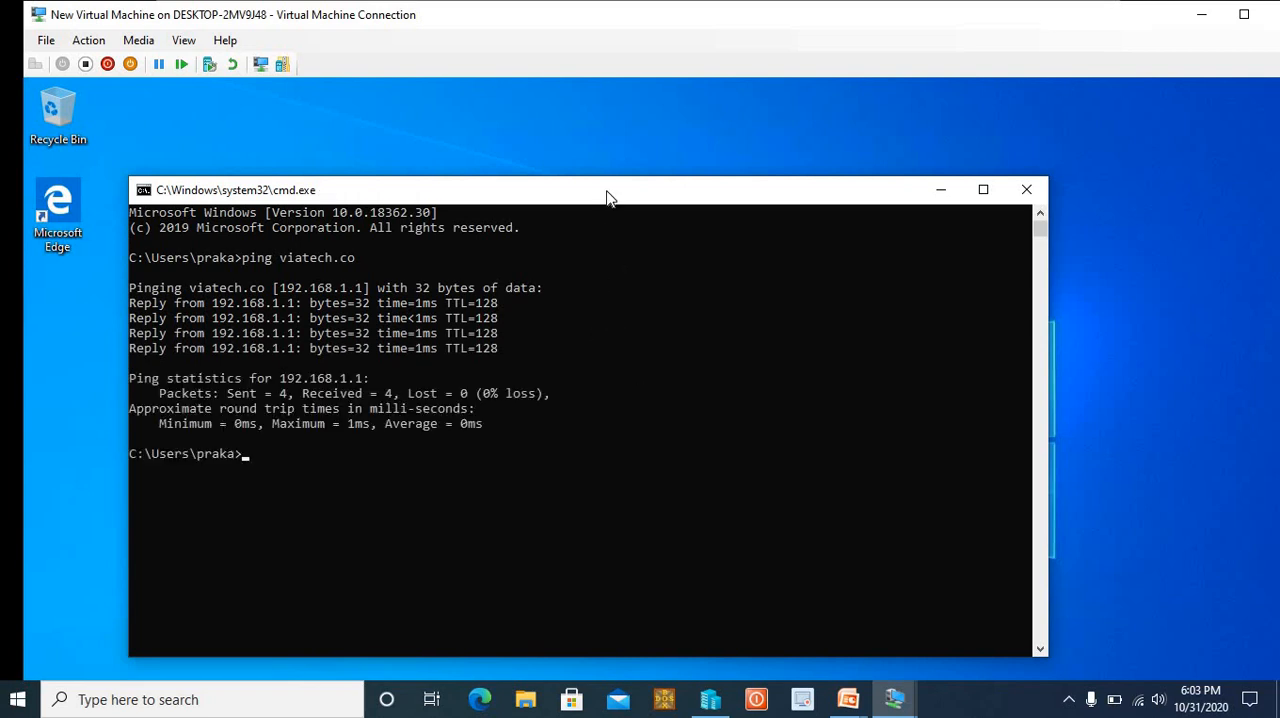
drag(606, 194, 632, 147)
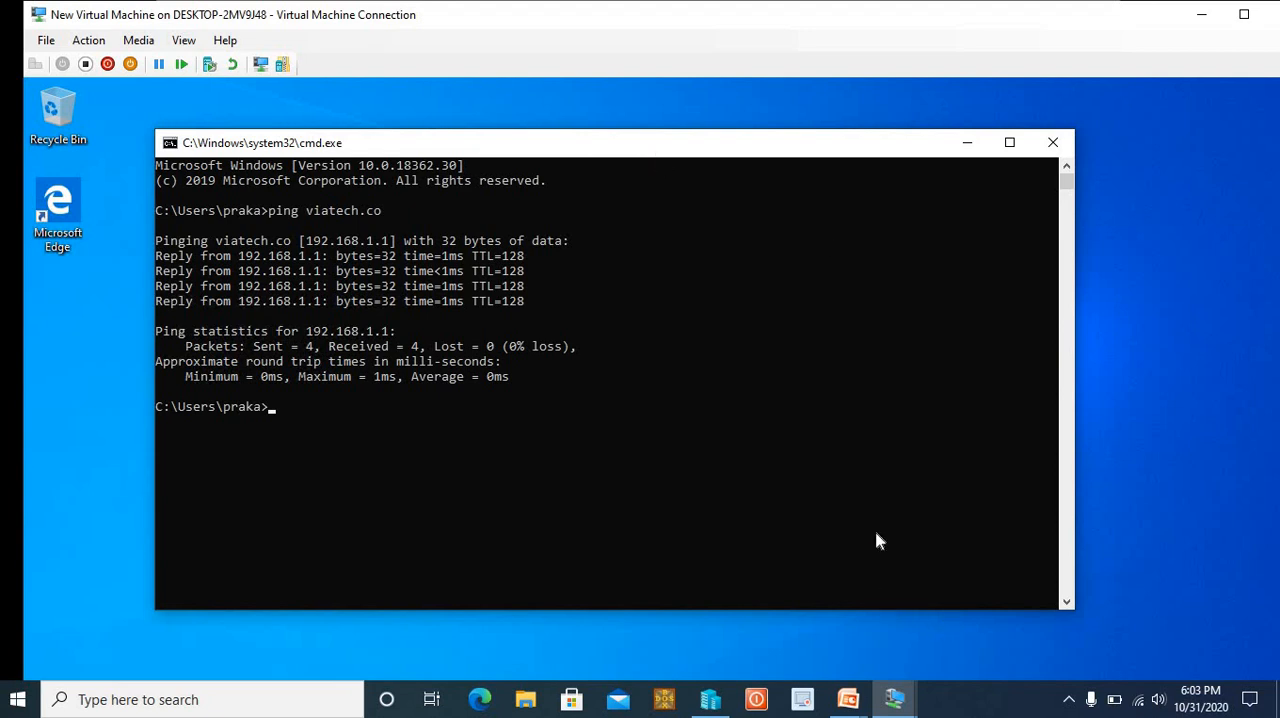
Return to the server virtual machine and close Active Directory Users and Computers
key(alt+Tab)
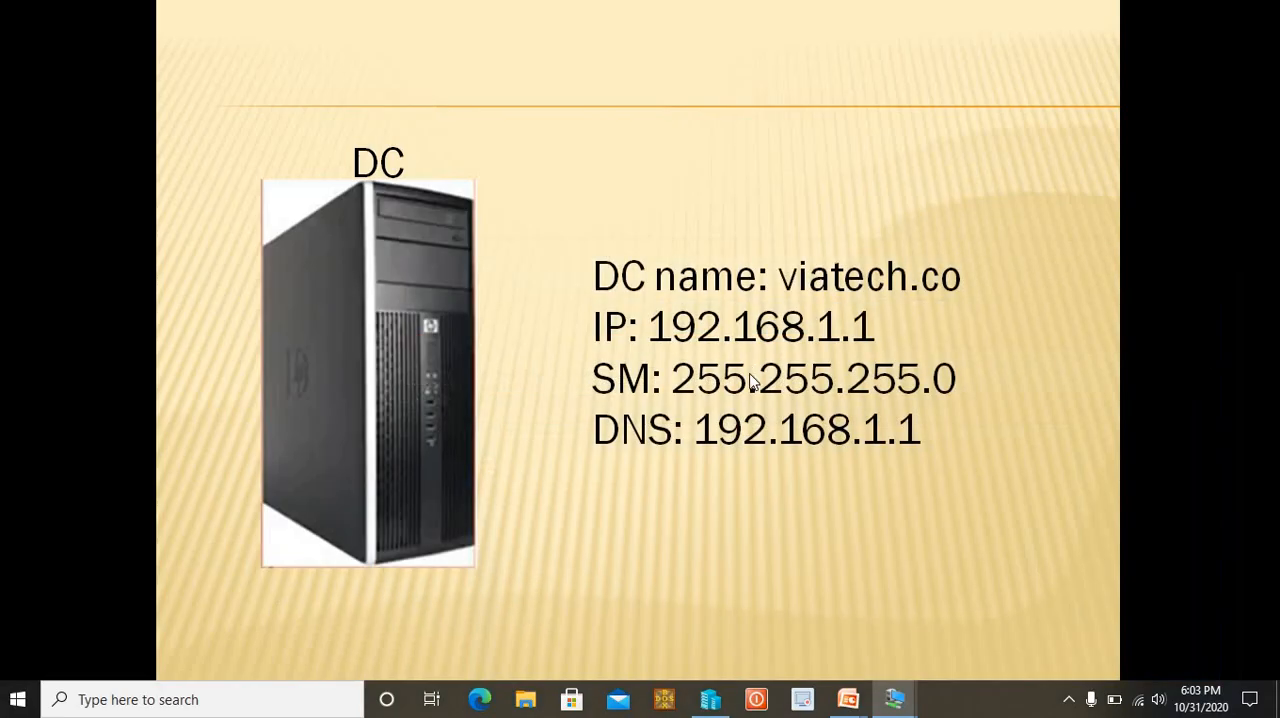
key(alt+Tab)
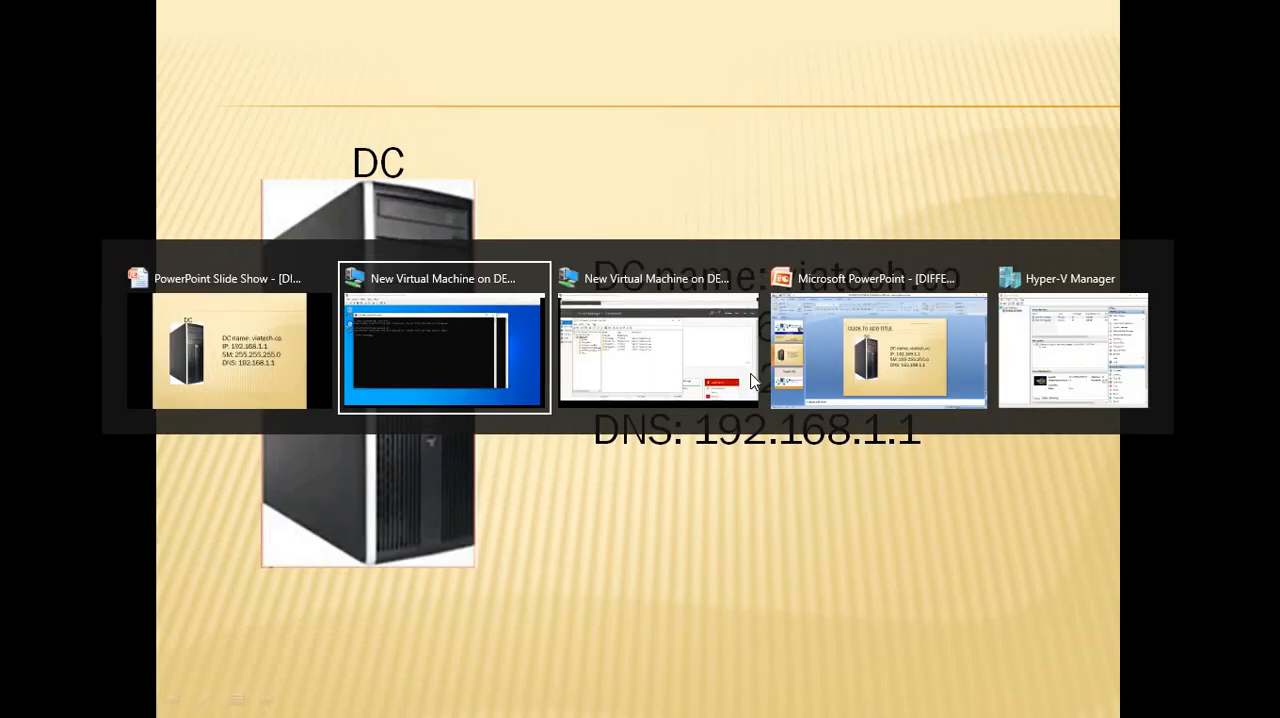
click(752, 380)
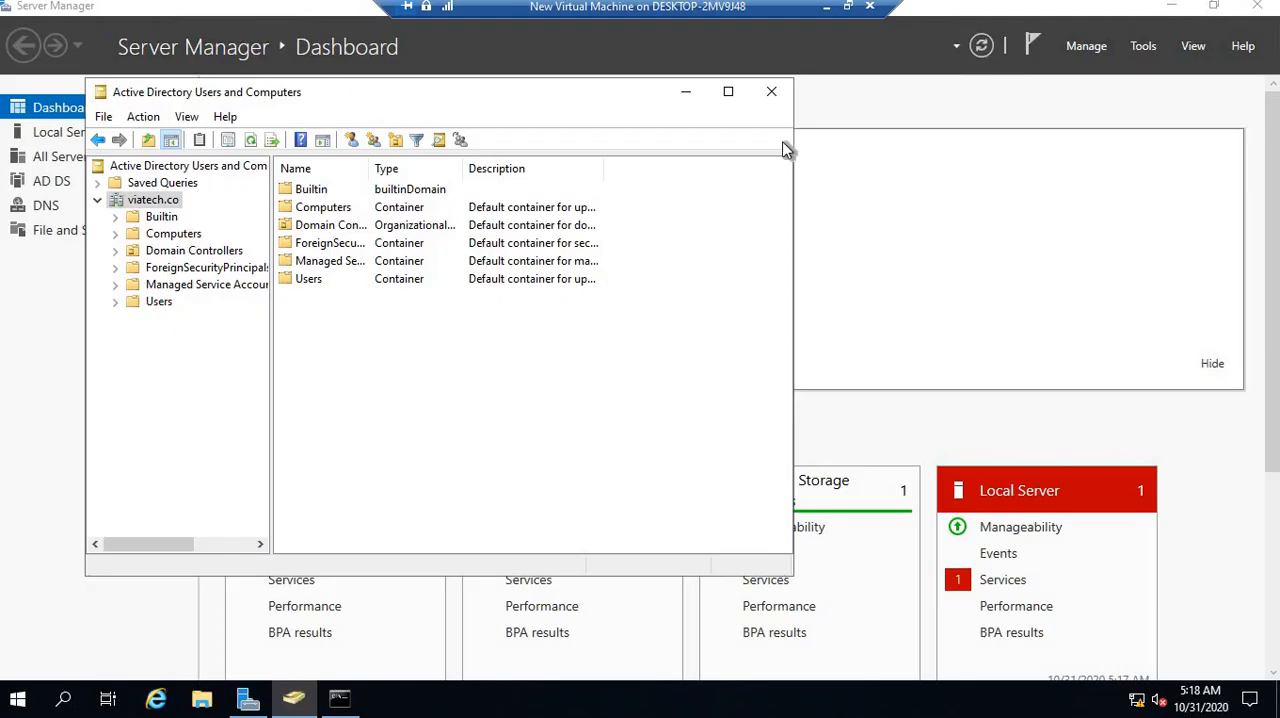
click(770, 92)
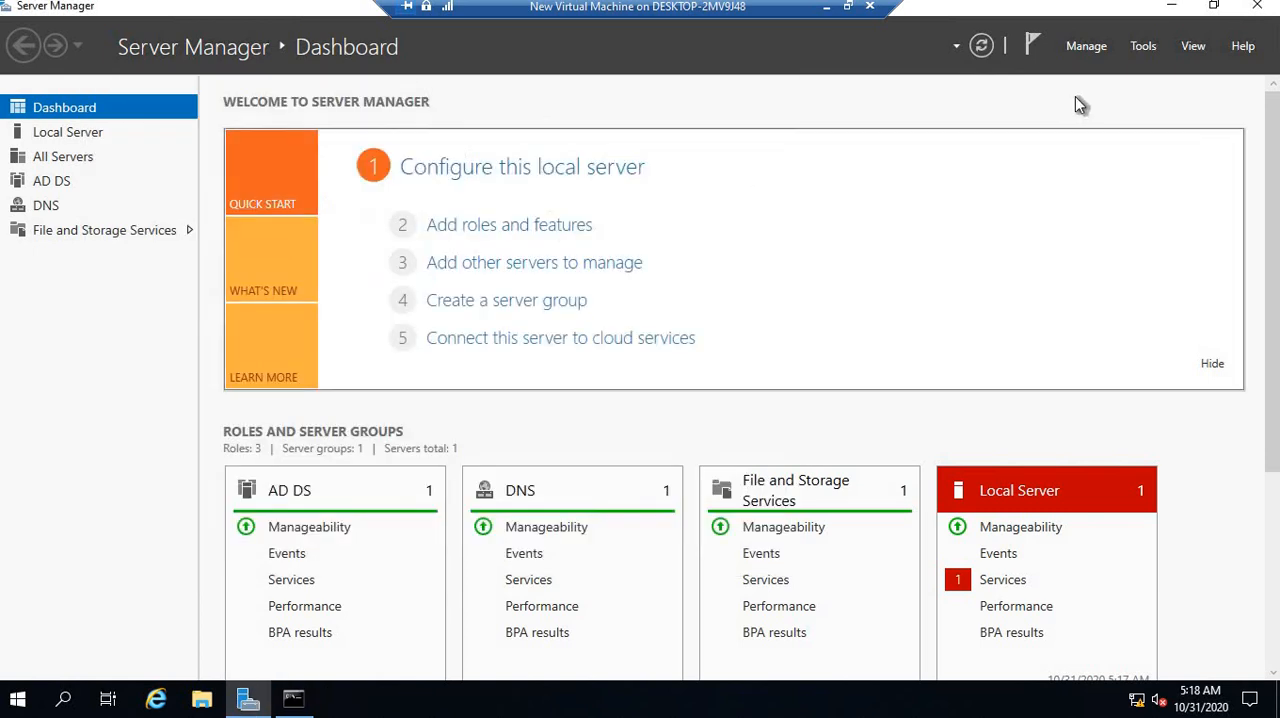
Open DNS Manager and expand the Forward Lookup Zones under DC1 to examine the zones
click(1145, 47)
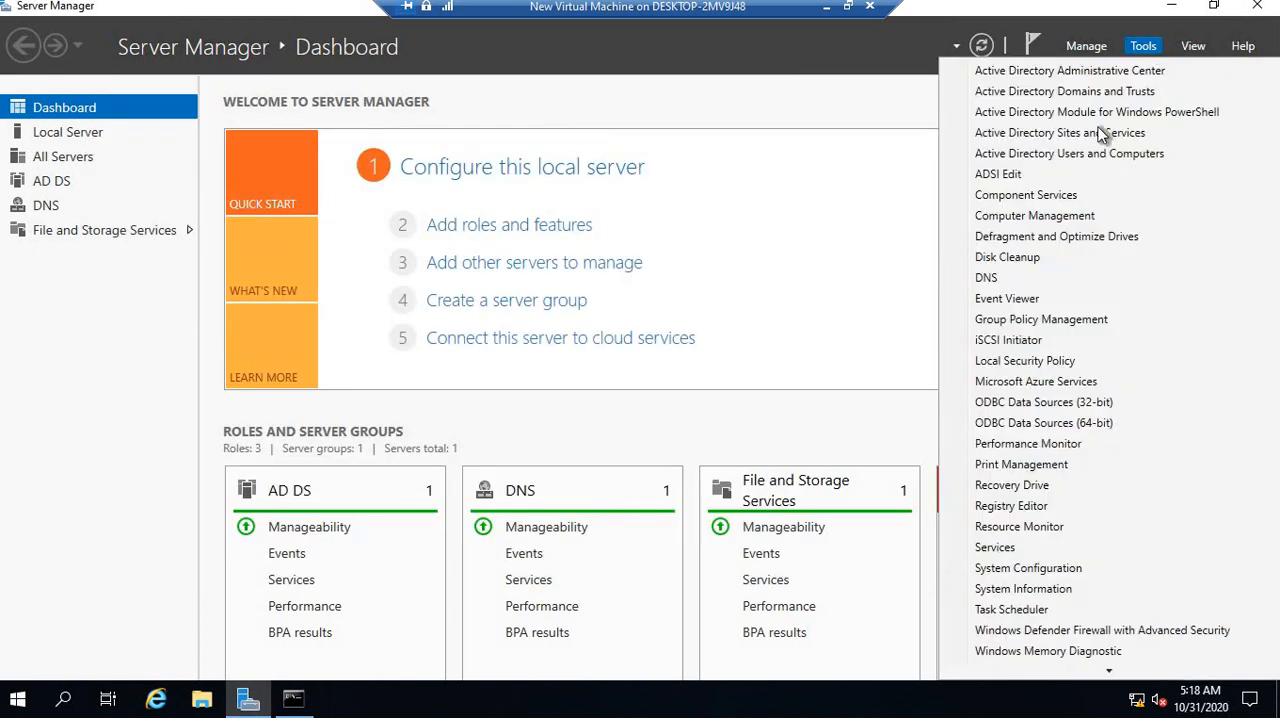
click(990, 278)
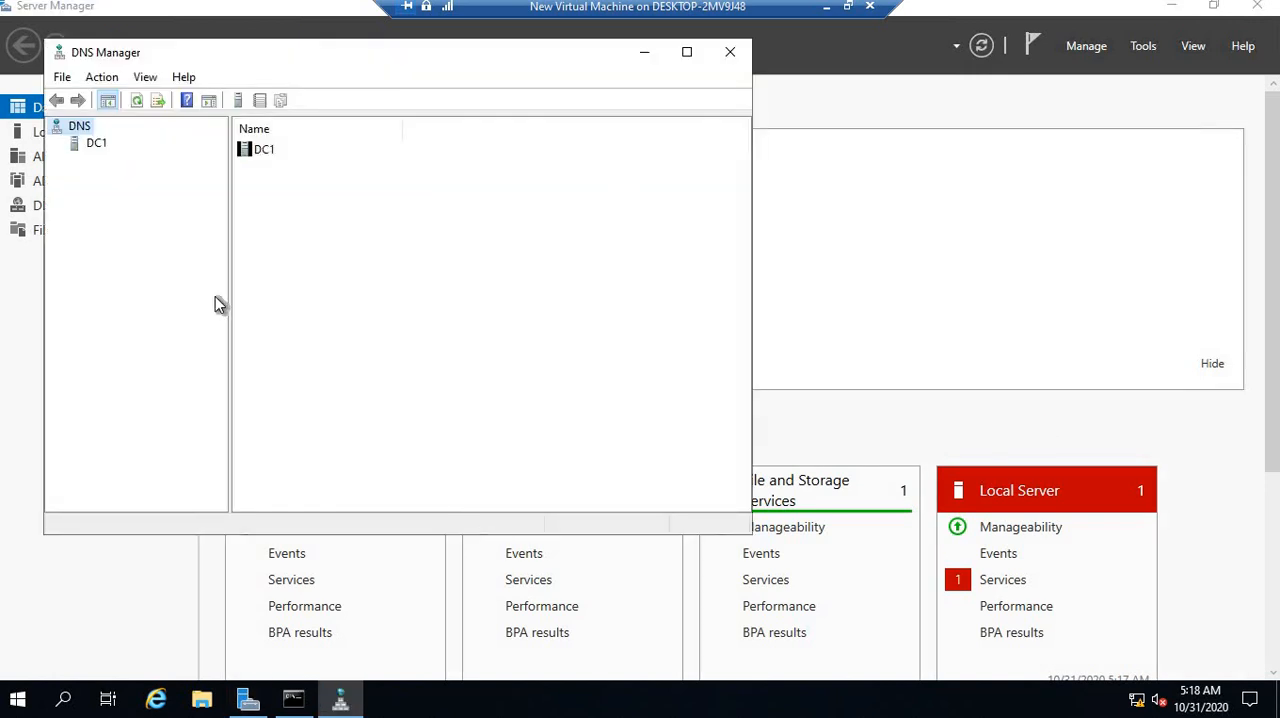
click(92, 145)
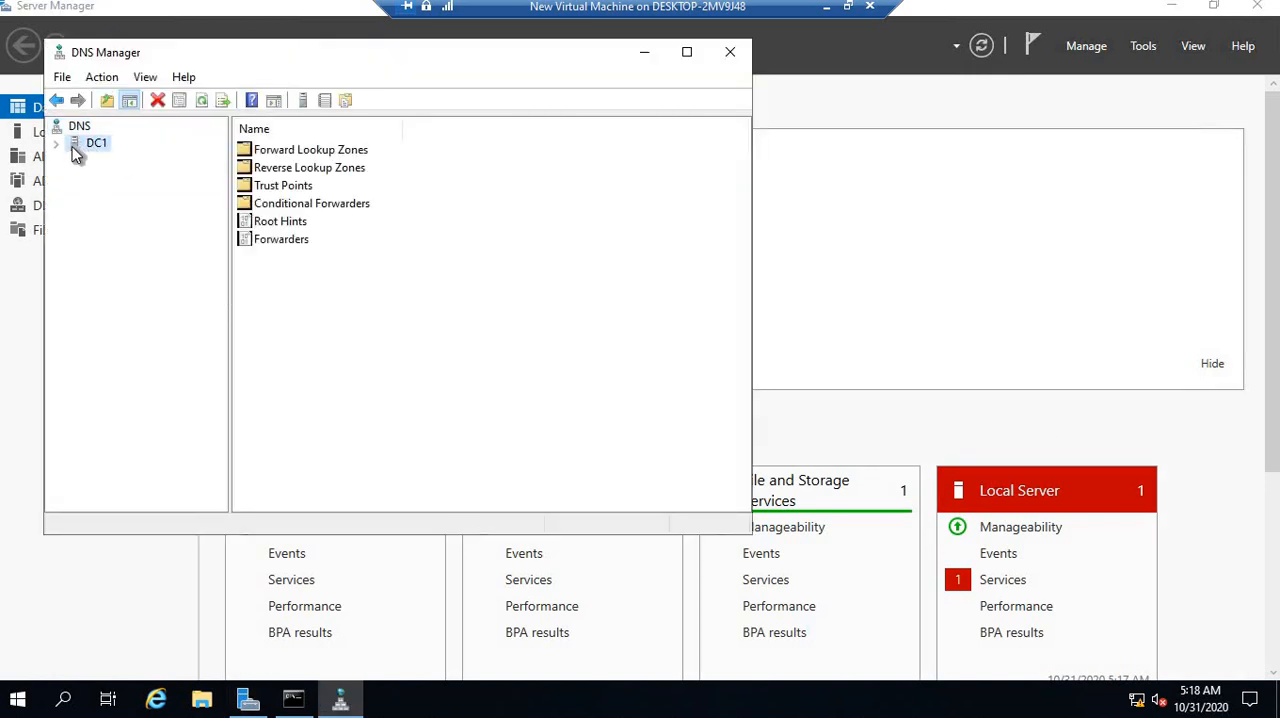
click(58, 144)
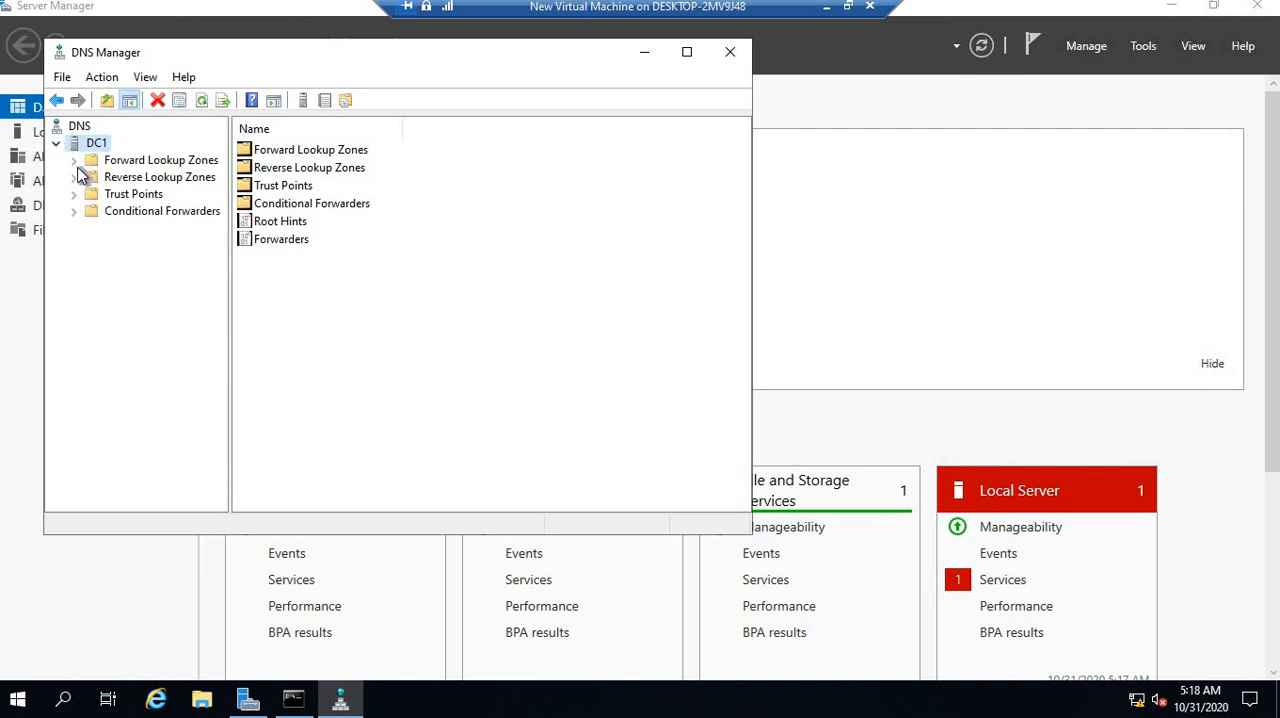
double_click(110, 161)
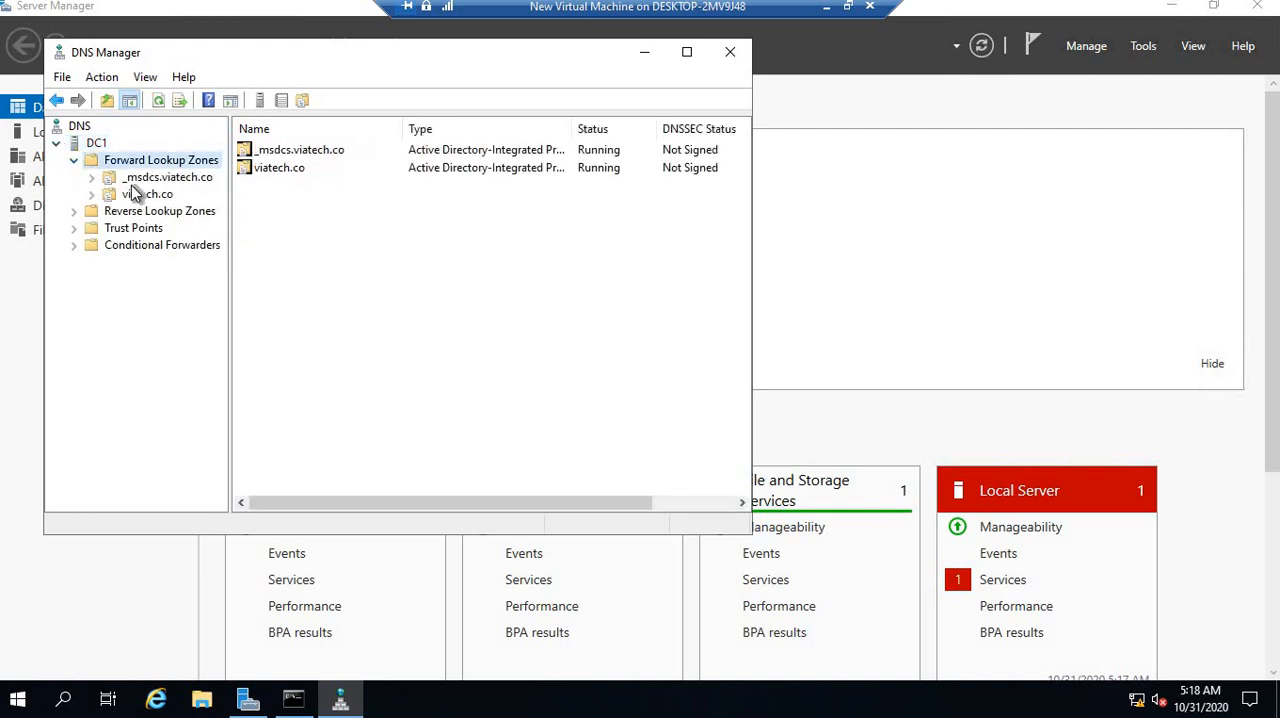
Examine the reverse lookup zones and the viatech.co zone's Host (A) records, including dc1, and close DNS Manager
click(170, 214)
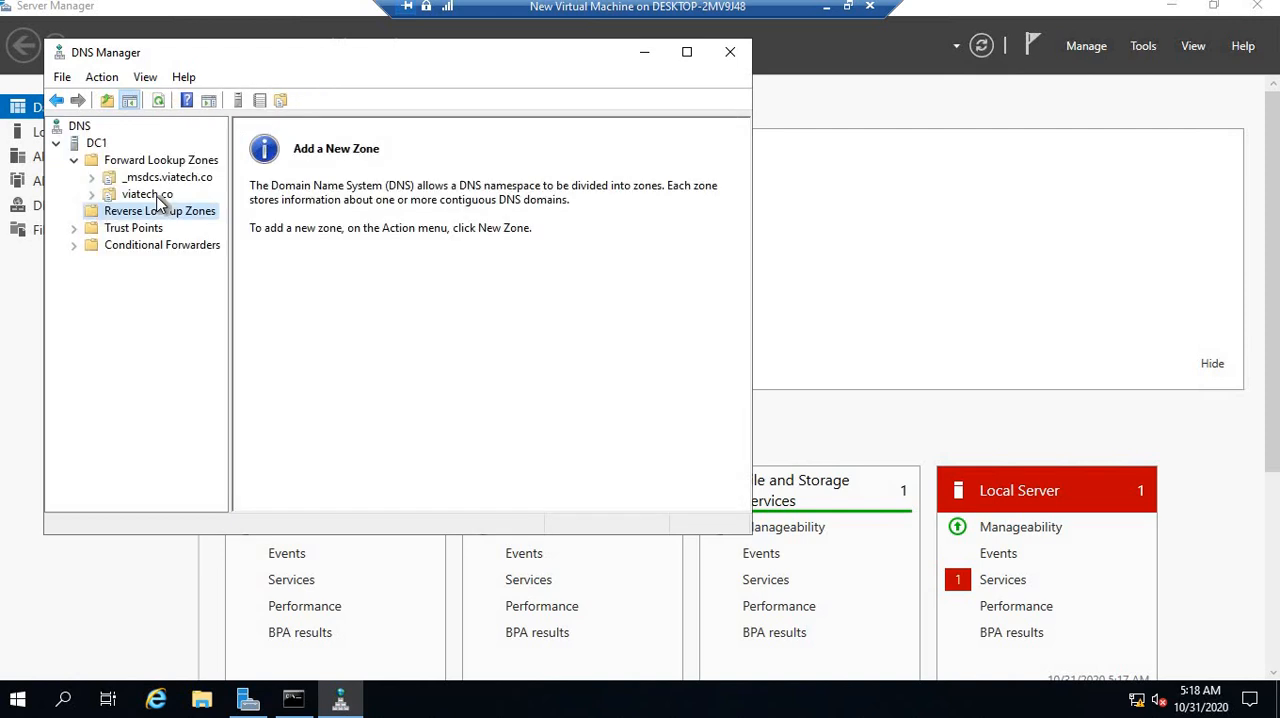
click(156, 196)
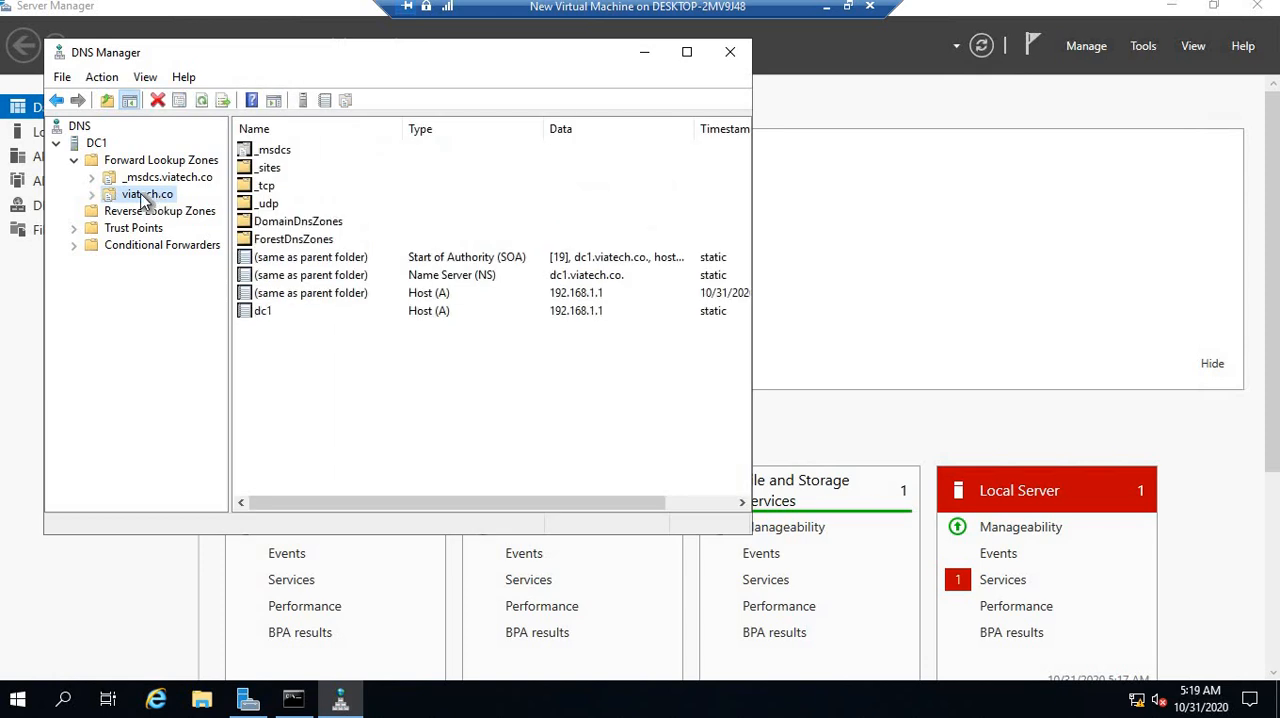
click(425, 312)
click(420, 294)
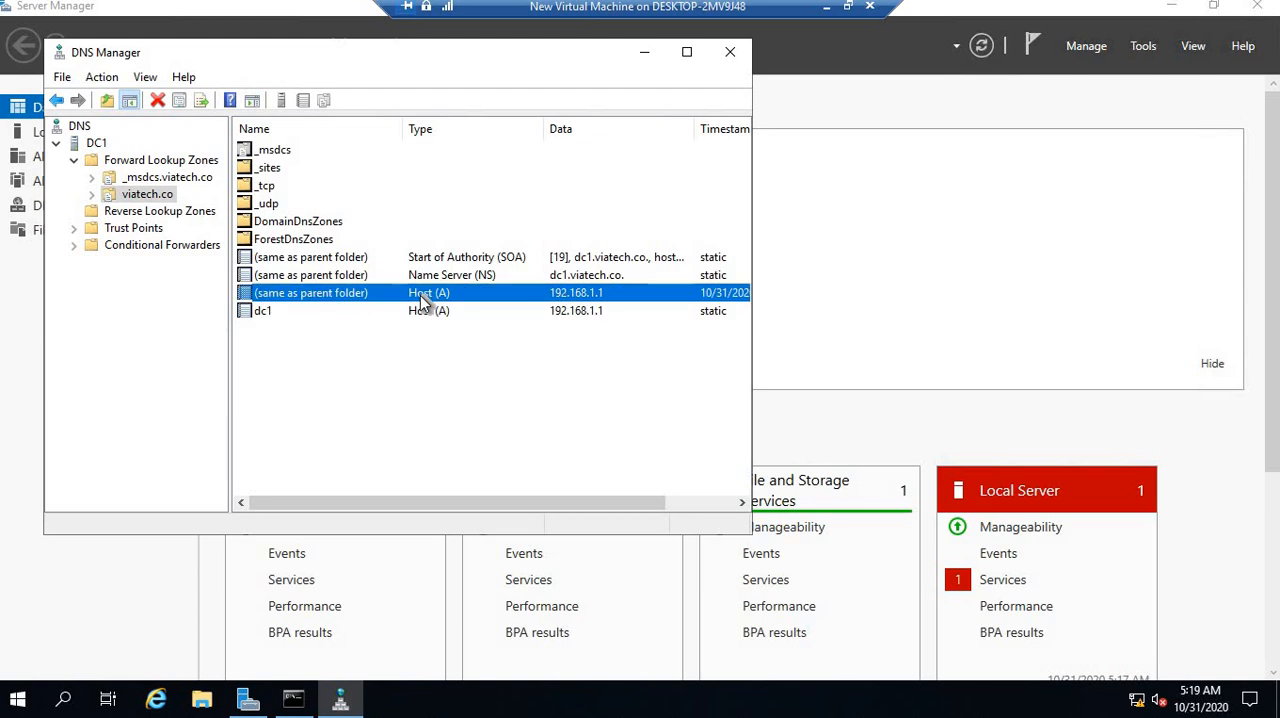
click(425, 312)
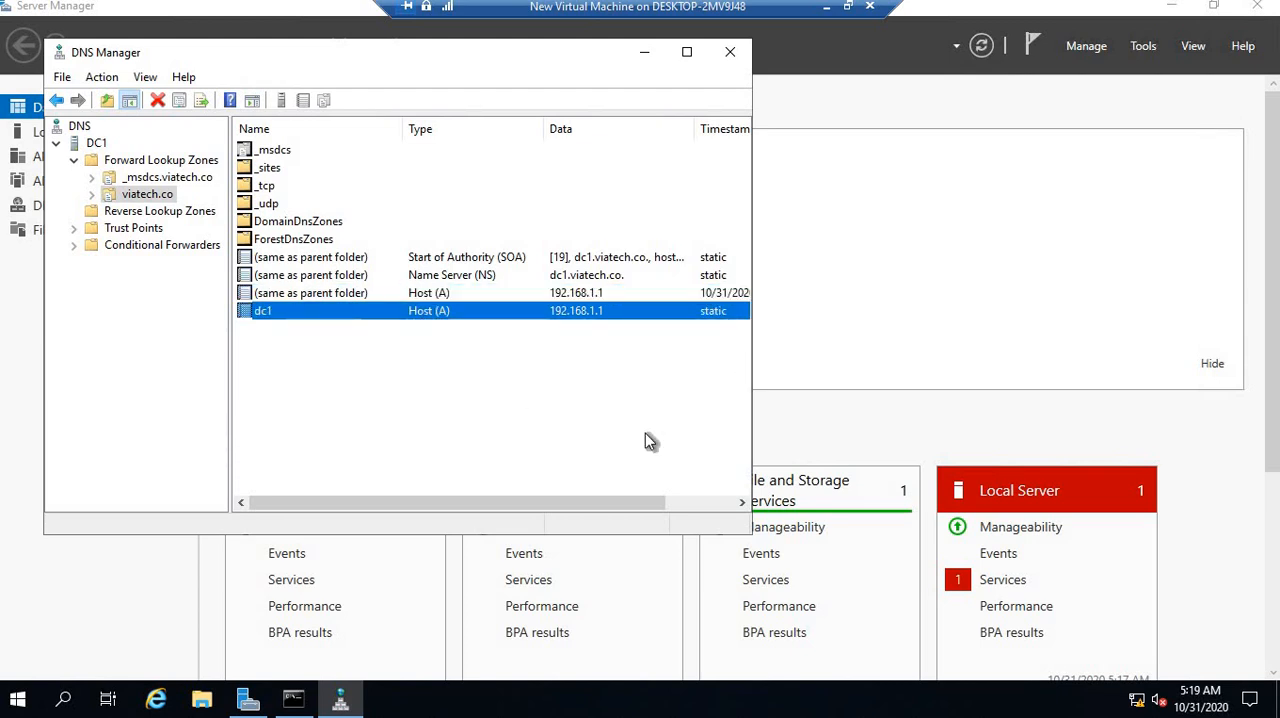
click(730, 52)
Open Active Directory Users and Computers, expand viatech.co, and review the Users container with the Name column widened to show full names
click(1145, 48)
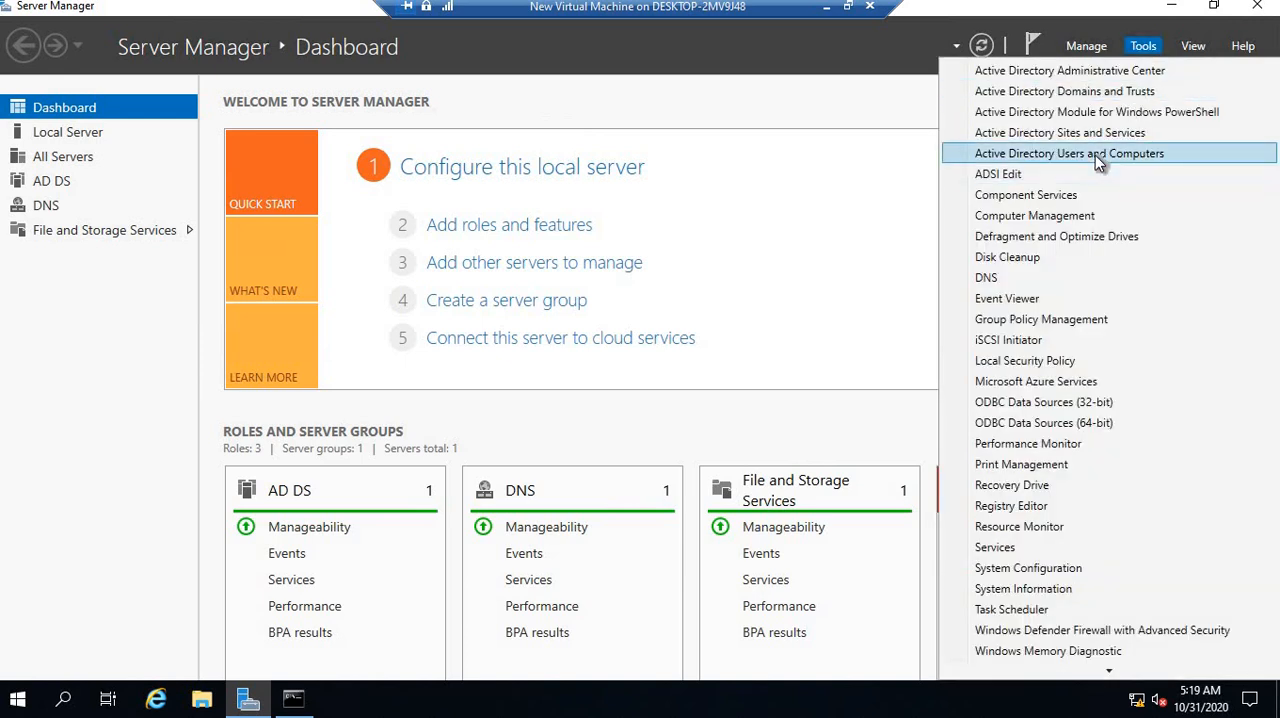
click(1095, 155)
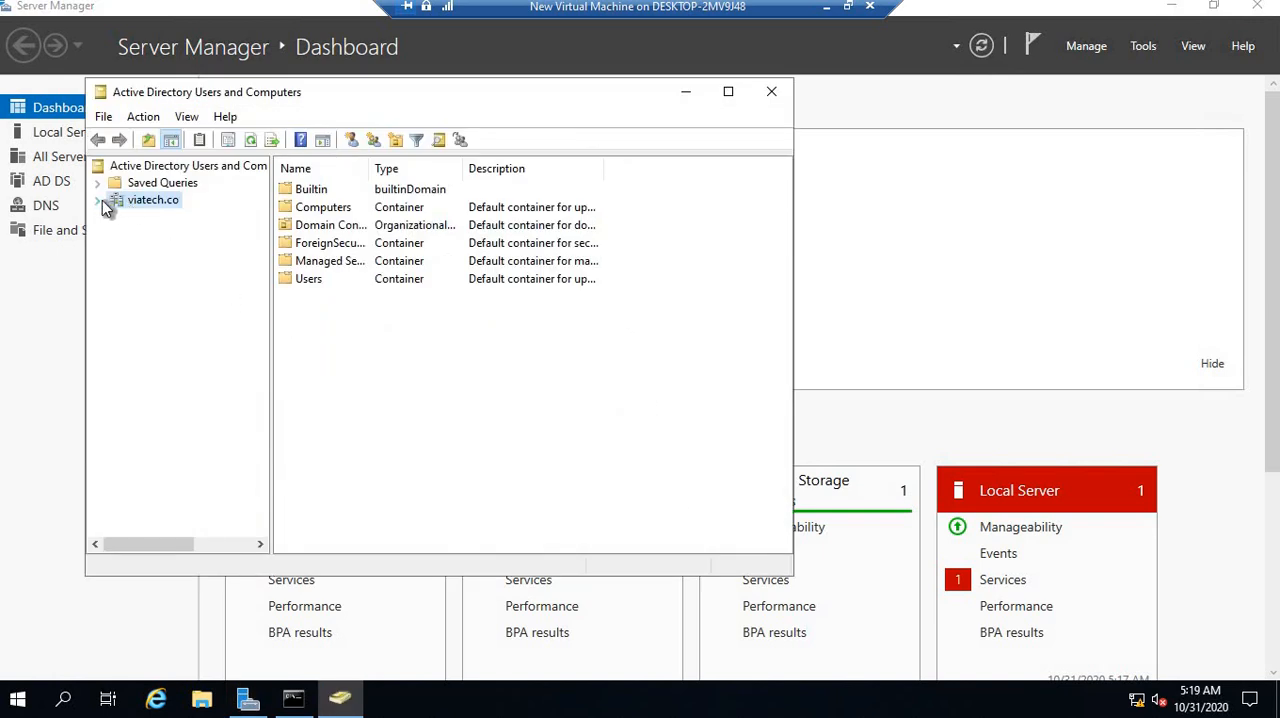
click(104, 203)
click(147, 305)
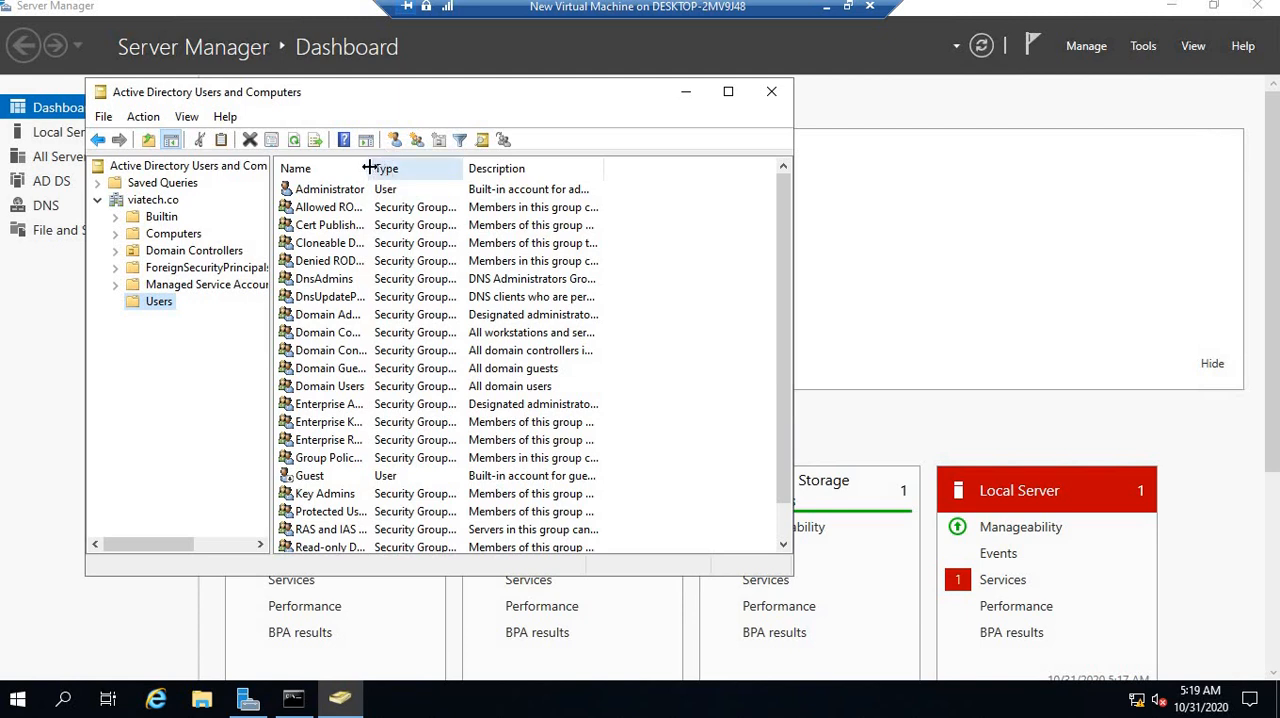
drag(369, 168, 562, 168)
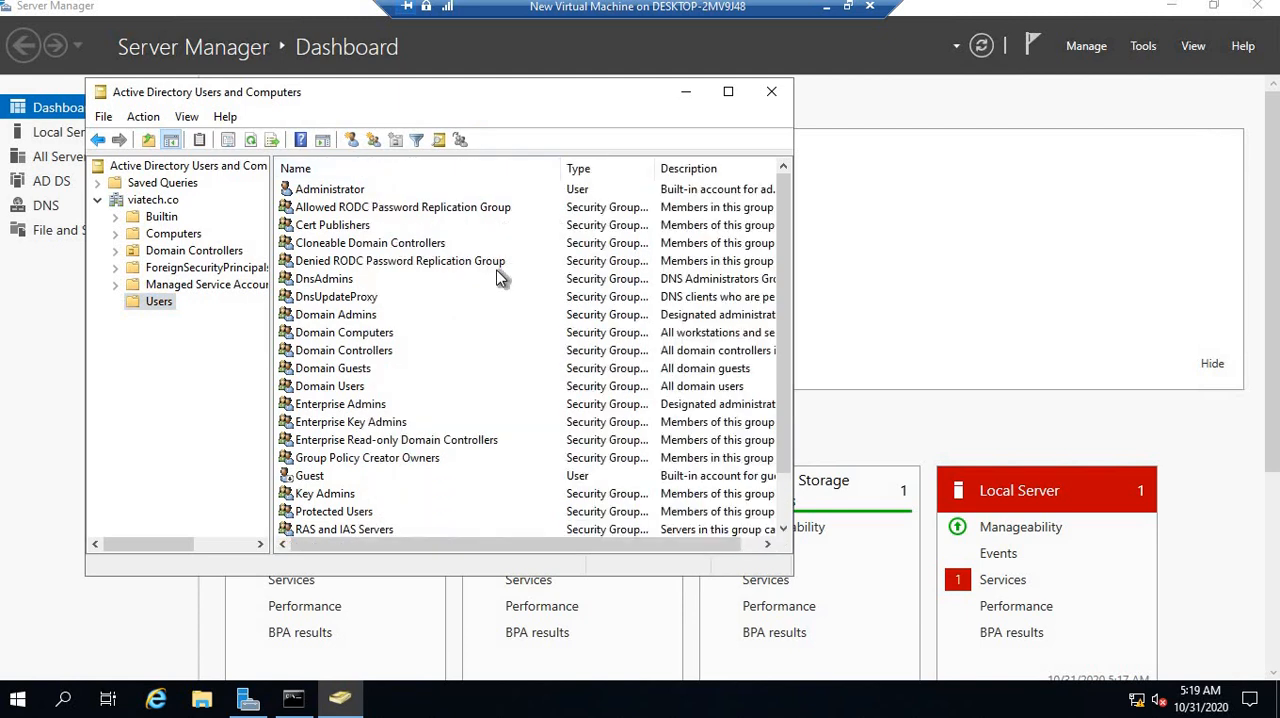
scroll(500, 275, down, 1)
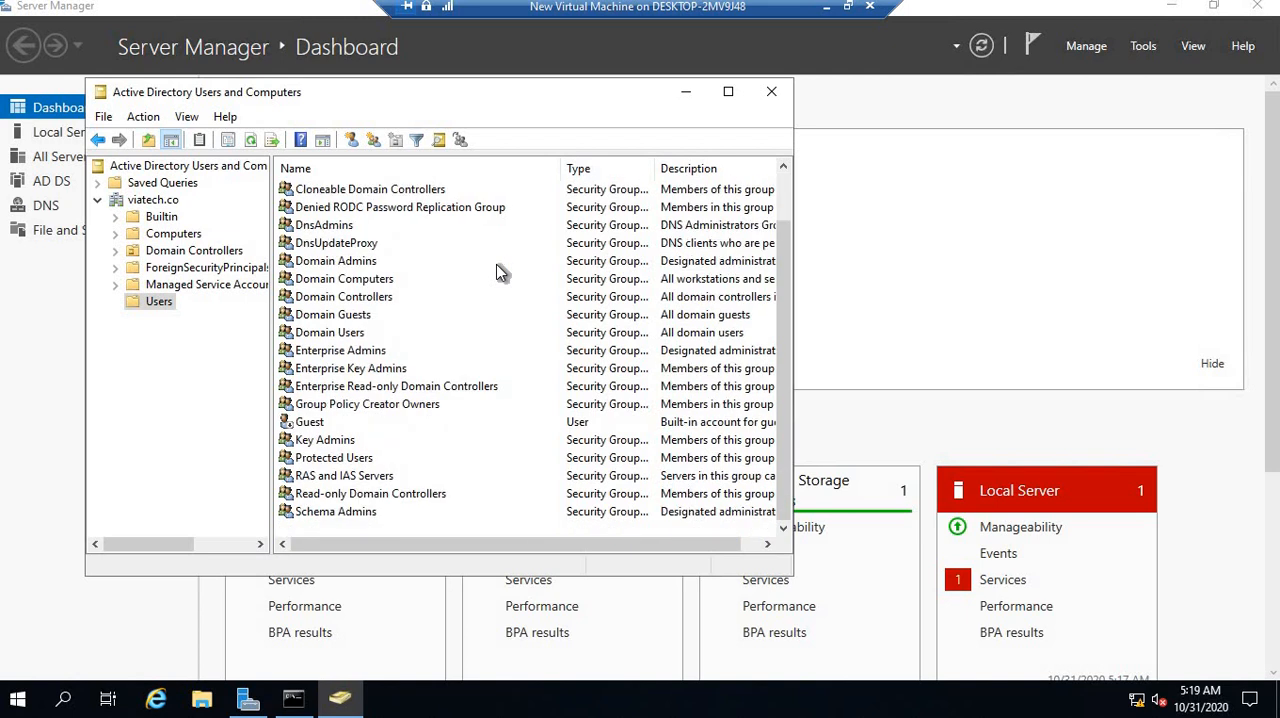
scroll(500, 275, up, 1)
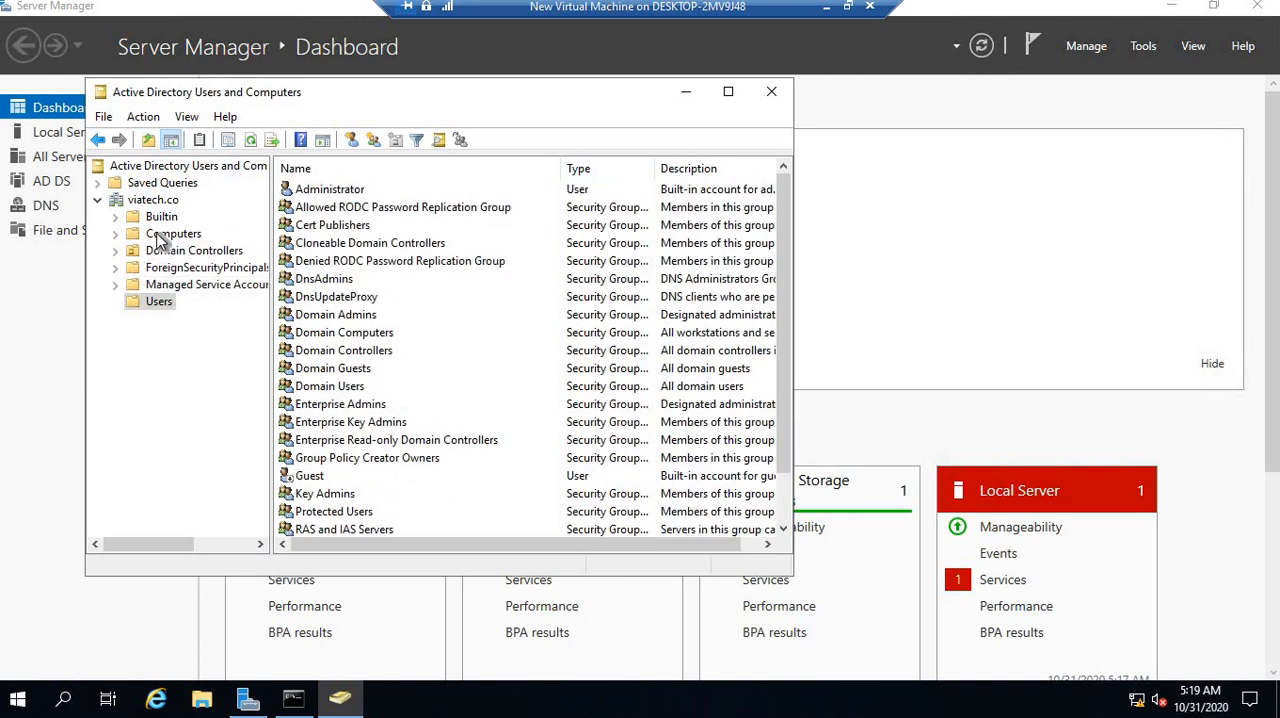
Examine the Computers and Domain Controllers containers of viatech.co, including the DC1 entry
click(165, 236)
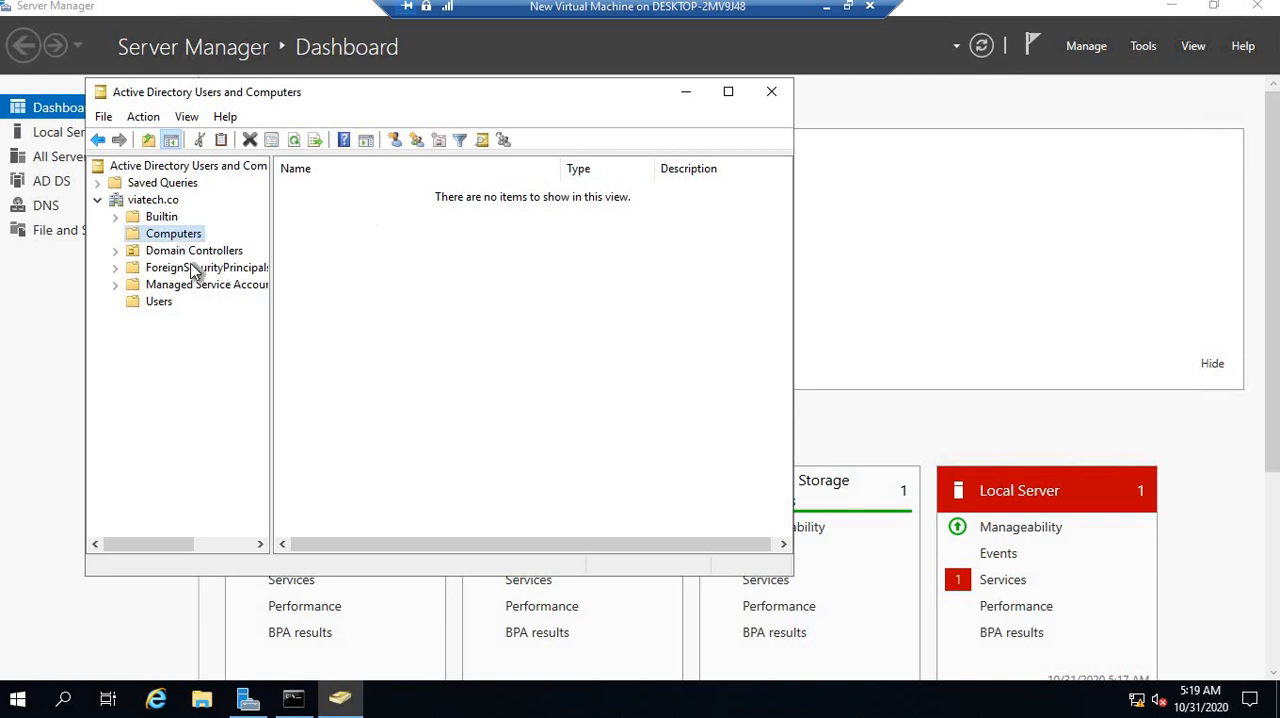
click(190, 251)
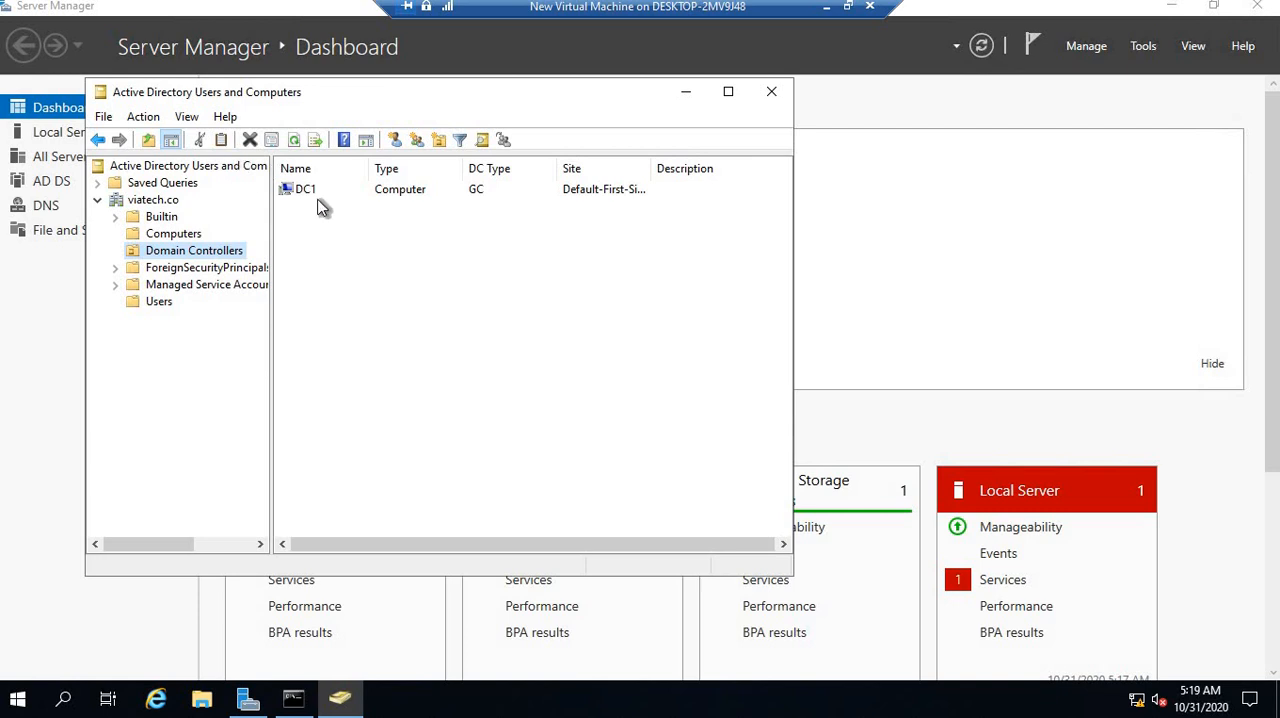
click(305, 190)
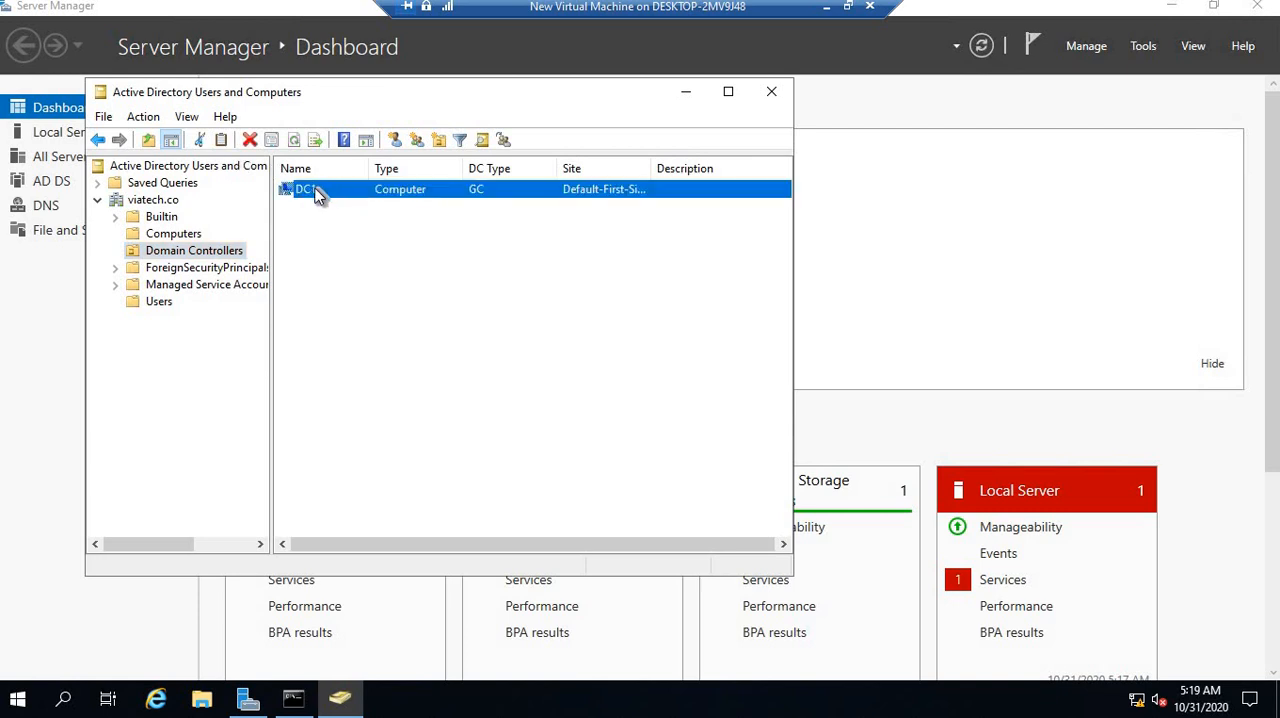
click(184, 235)
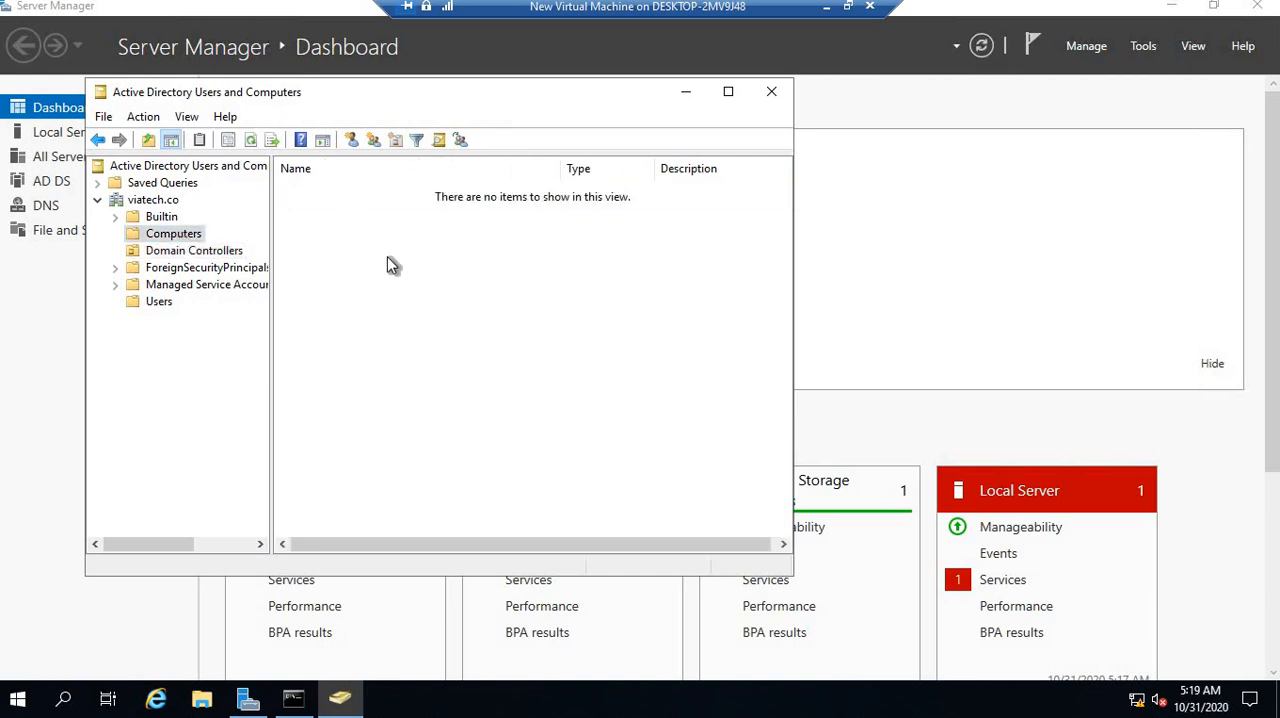
click(177, 239)
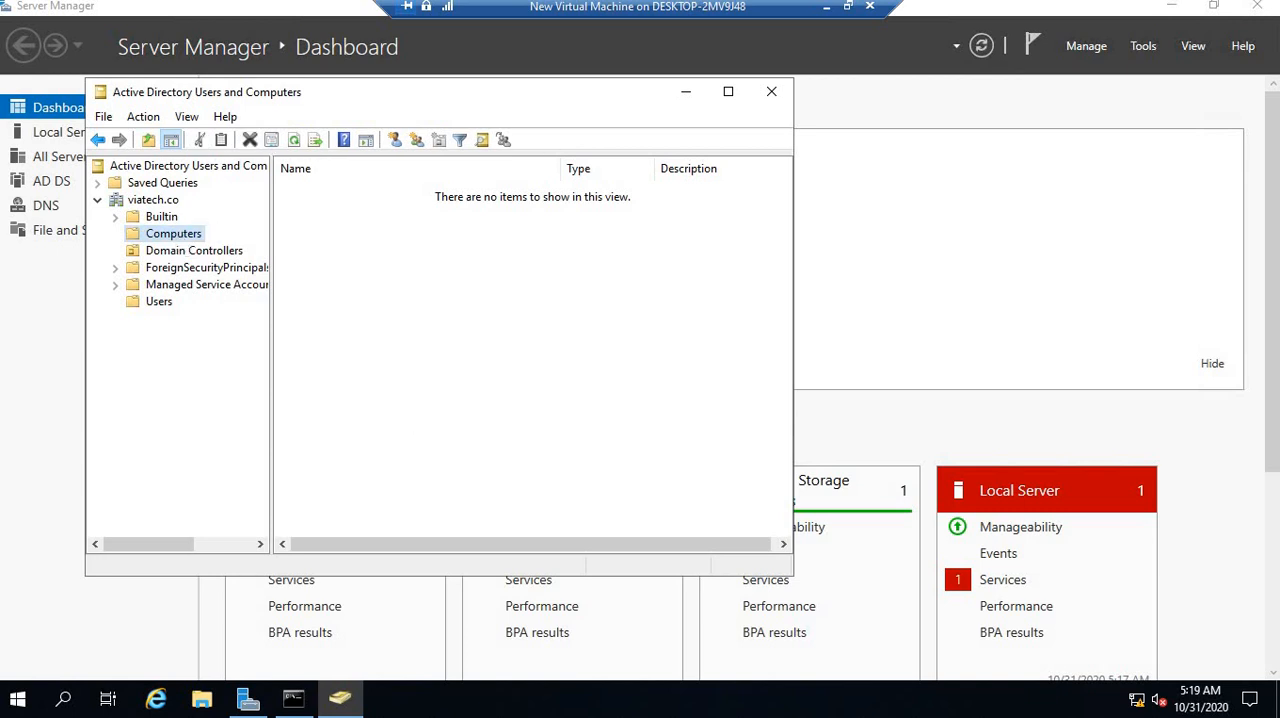
Minimize the server virtual machine, switch to the Windows 10 client, and exit its front command prompt
click(825, 10)
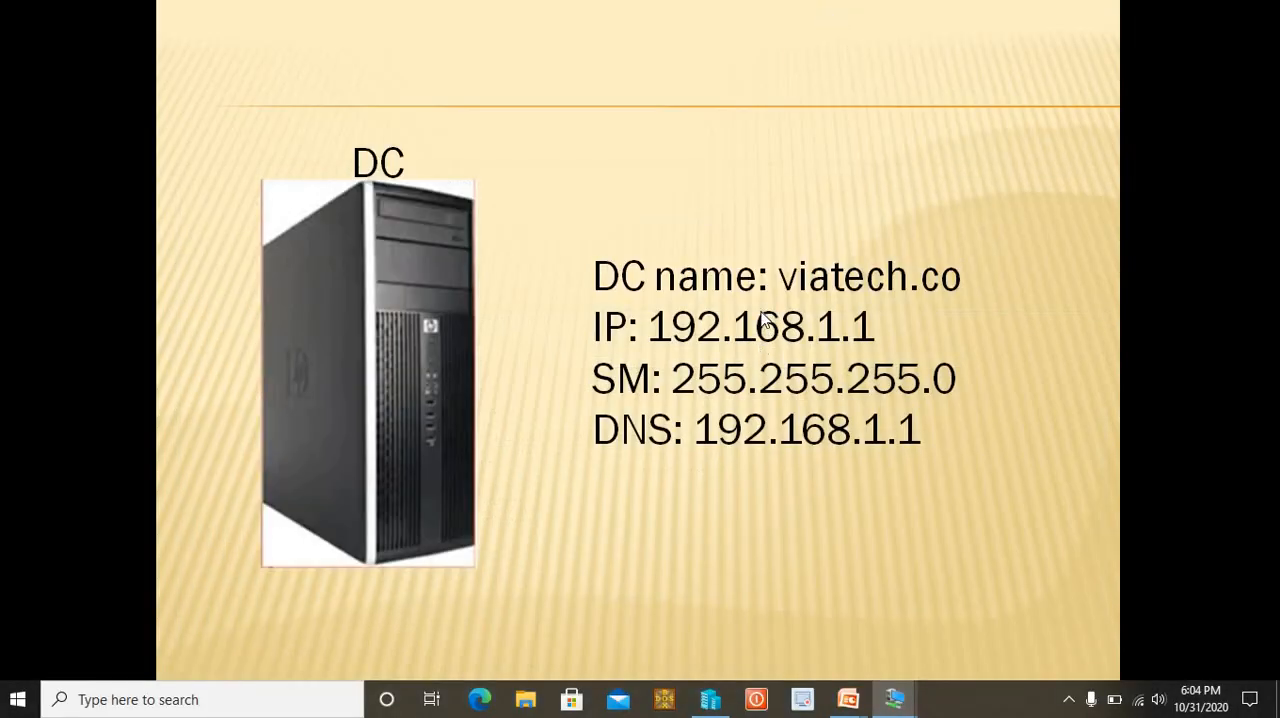
key(alt+Tab)
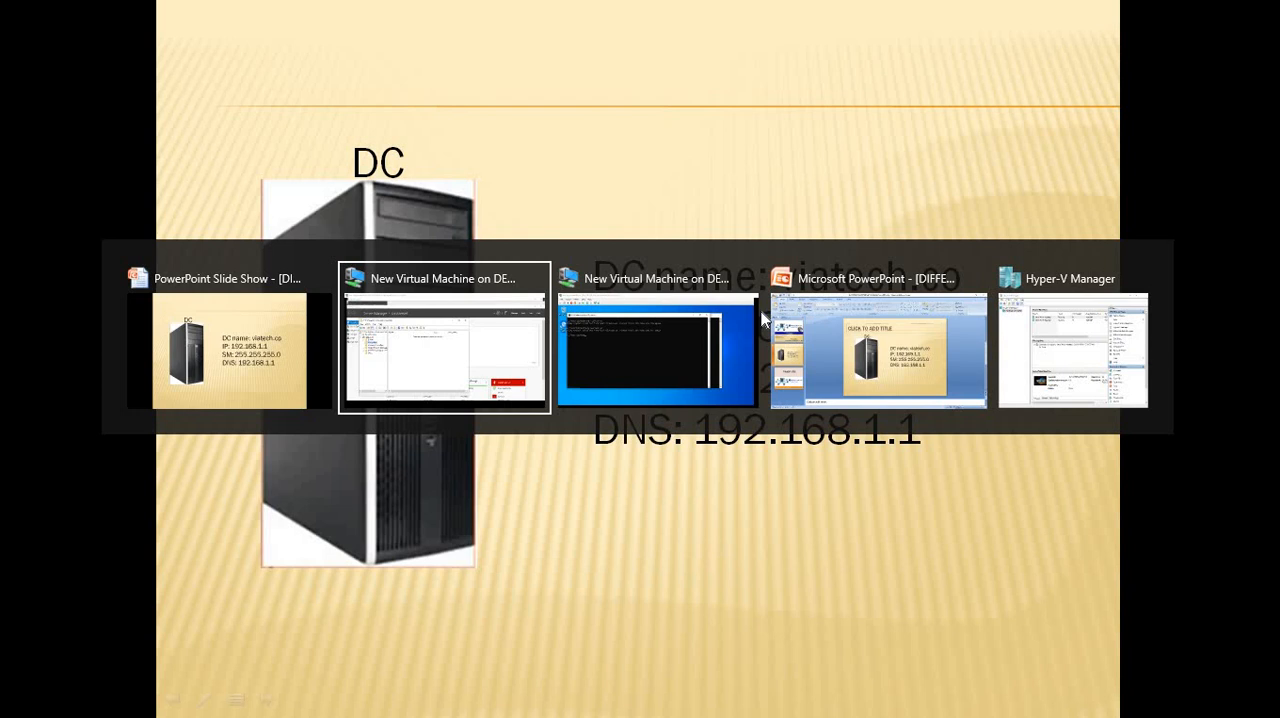
key(alt+Tab)
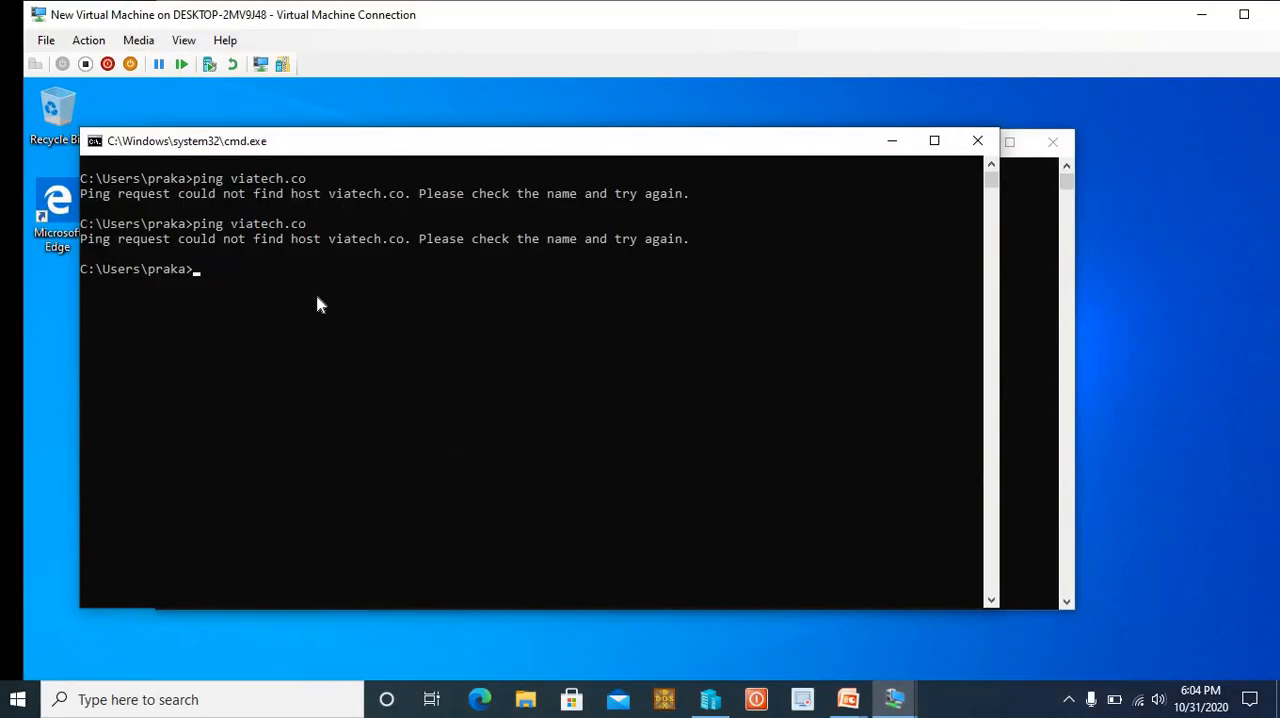
text(exit)
key(Return)
Run ncpa.cpl on the client, check the Ethernet adapter's IPv4 settings, and close the network windows and the command prompt
text(ncpa.c)
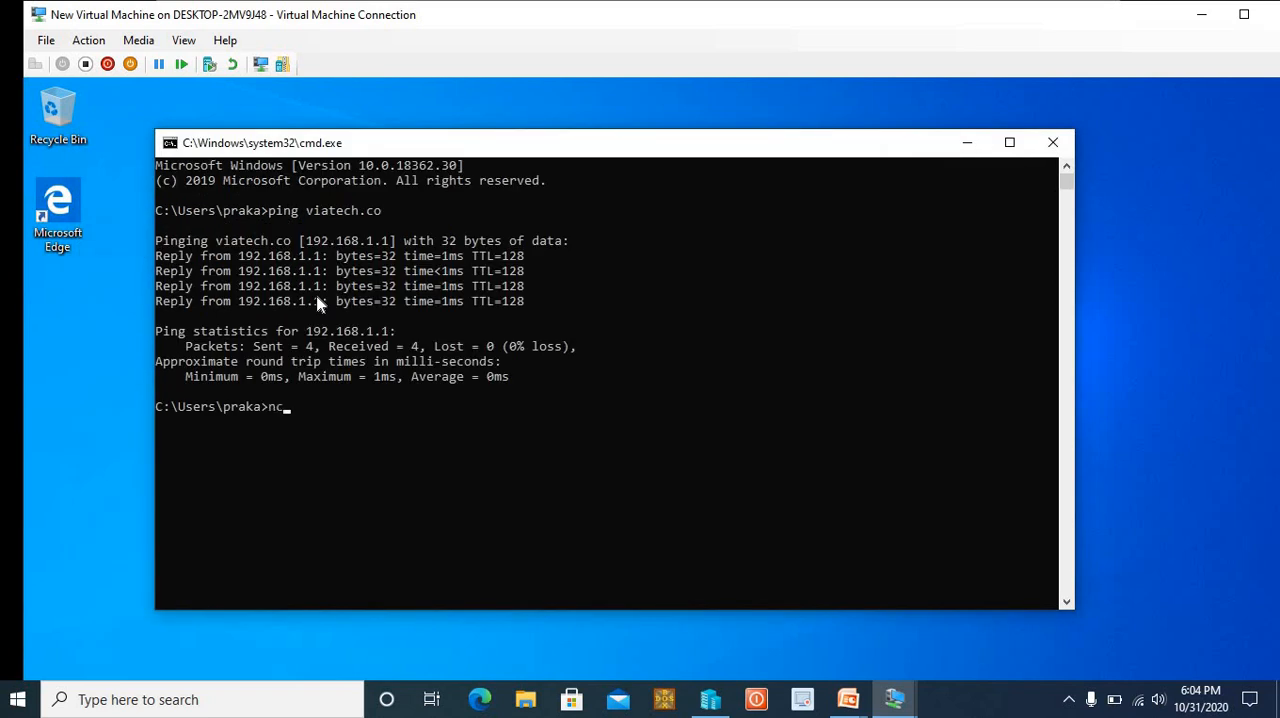
text(pl)
key(Return)
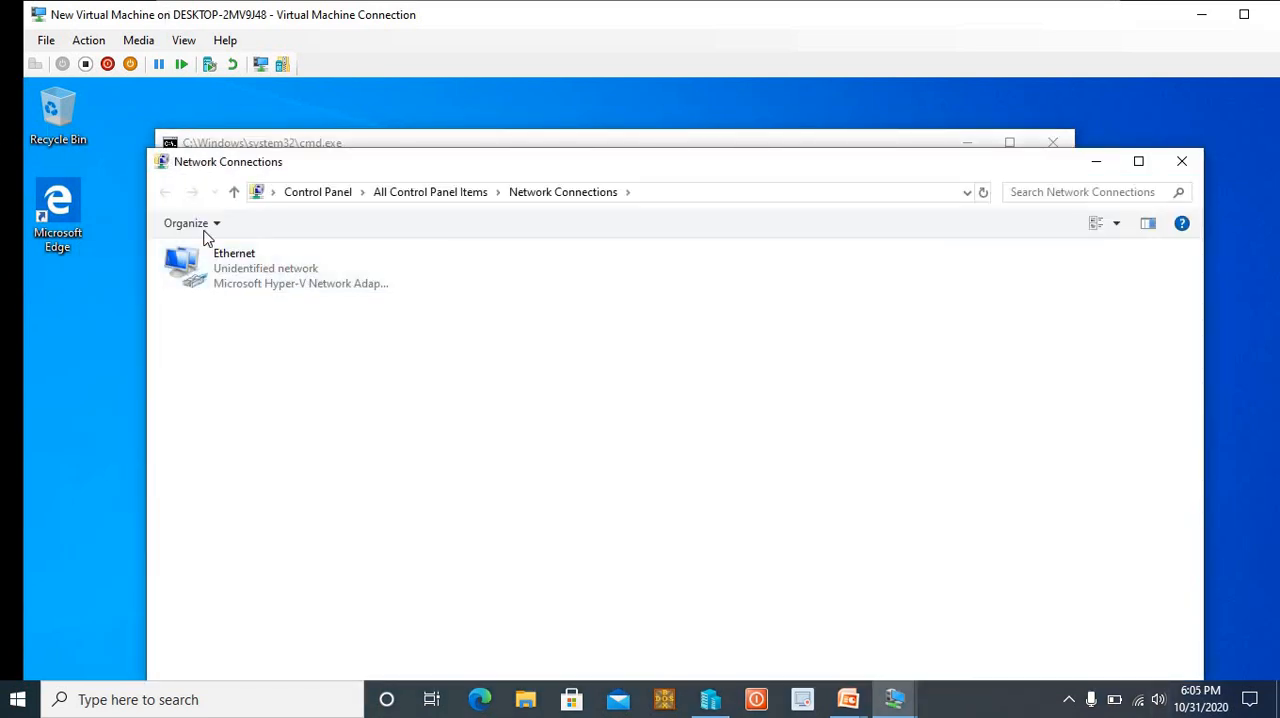
right_click(260, 282)
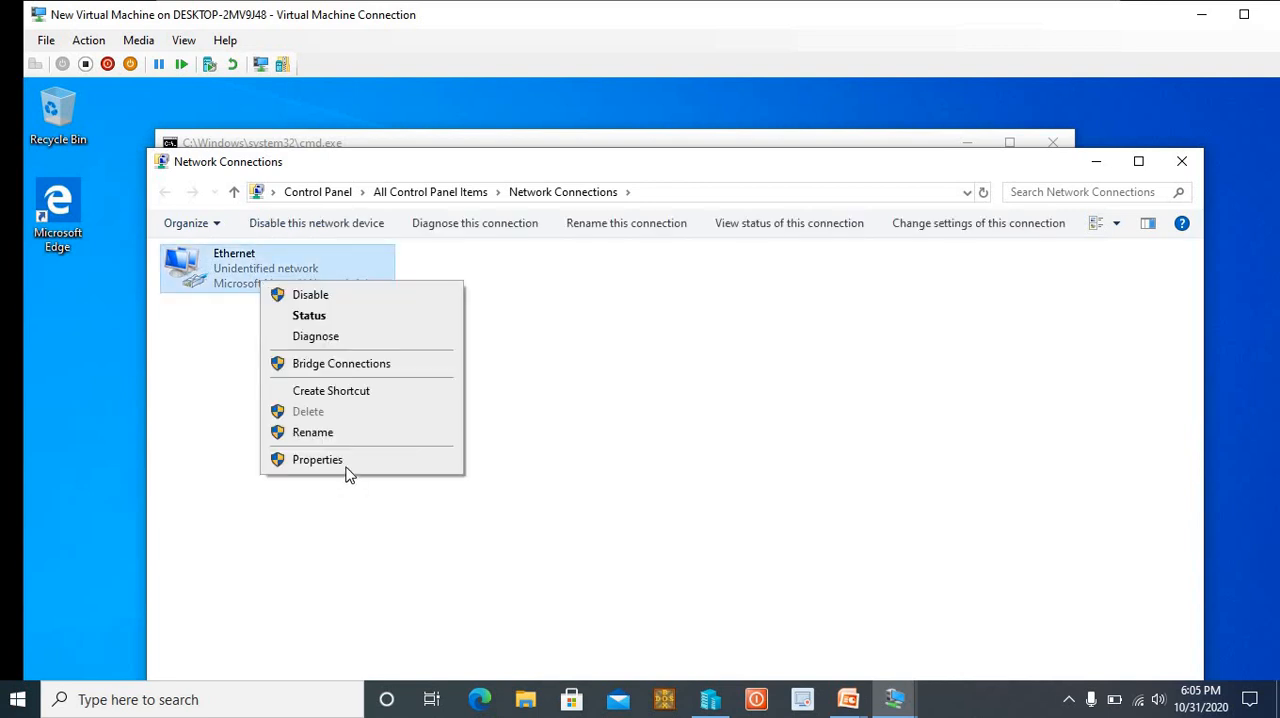
click(348, 461)
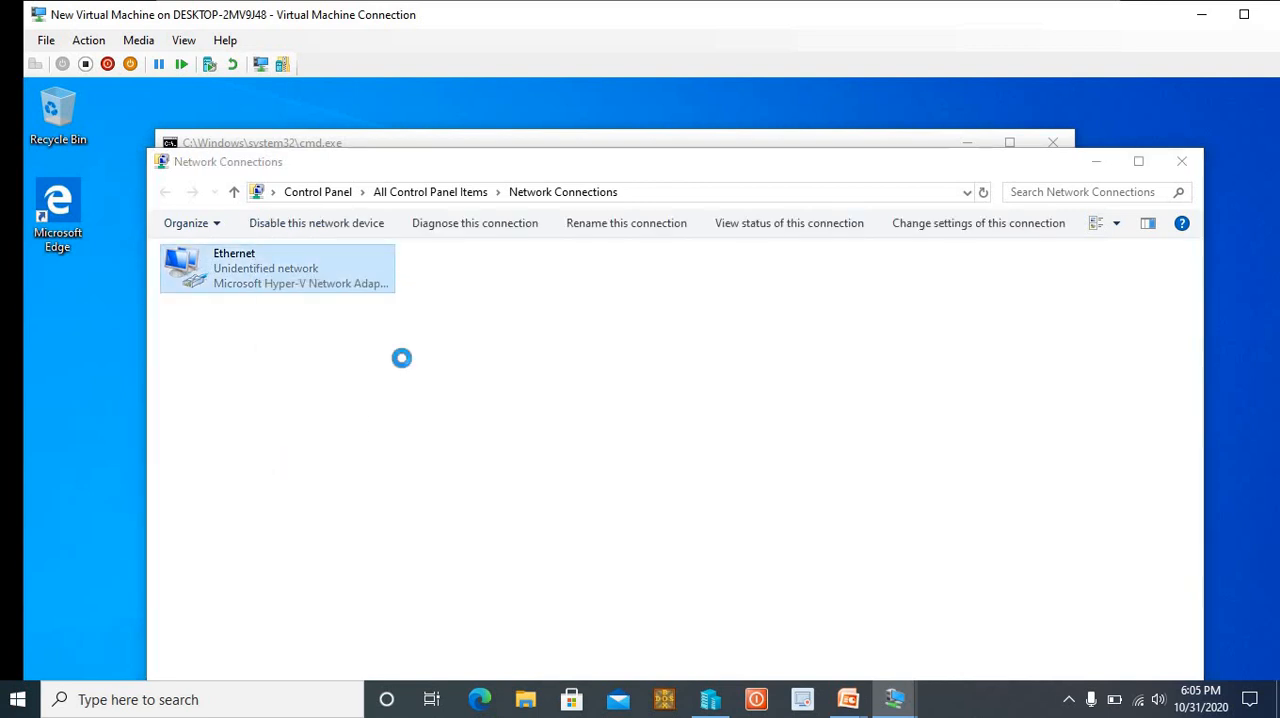
double_click(369, 445)
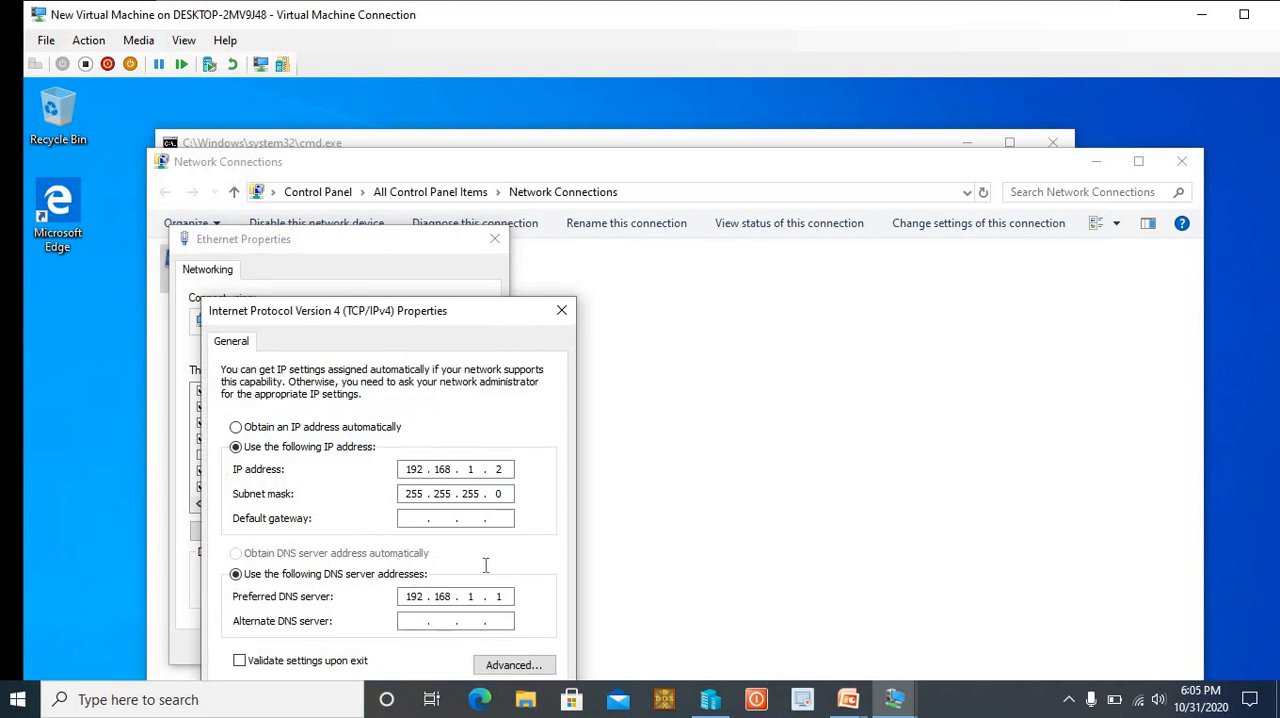
click(561, 310)
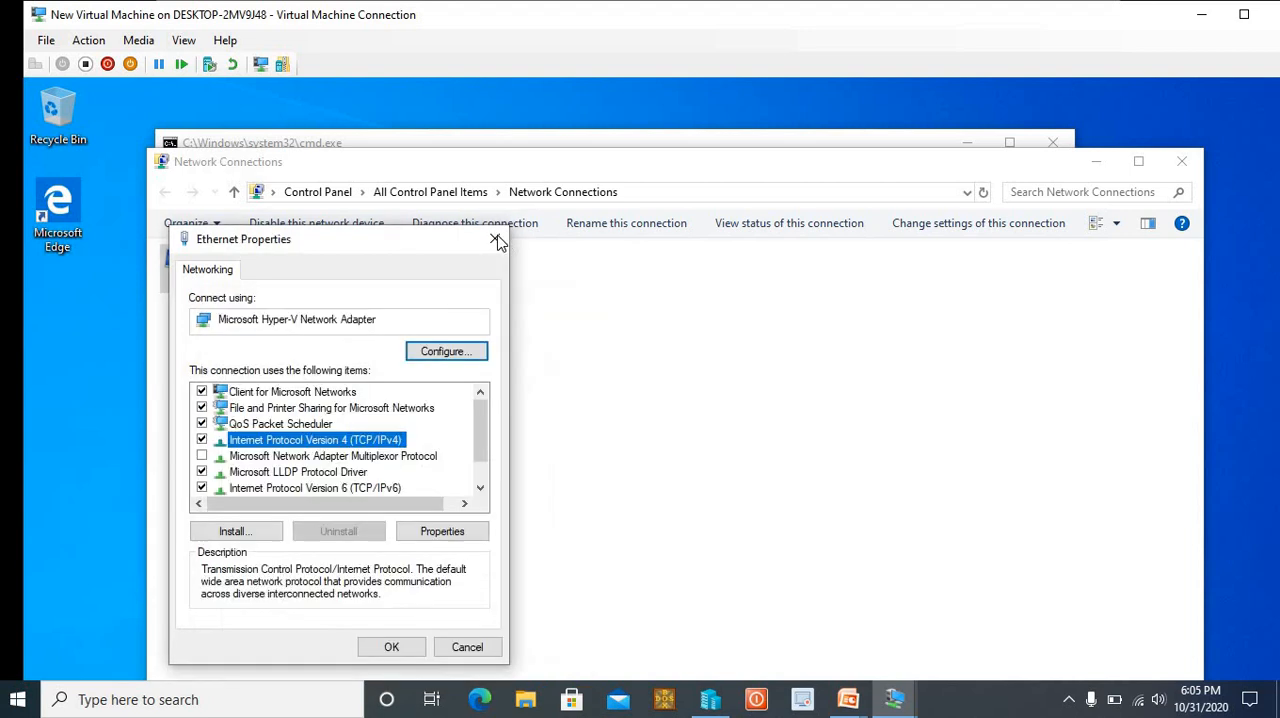
click(494, 239)
click(1181, 161)
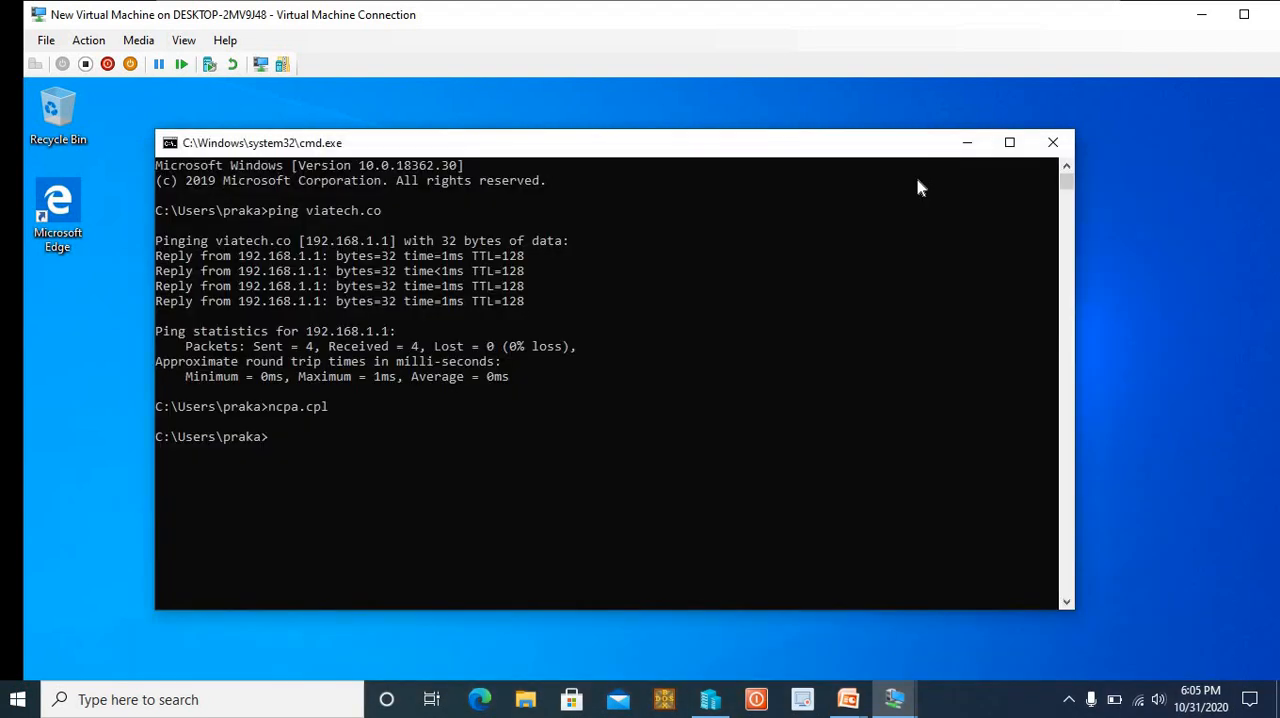
click(1053, 143)
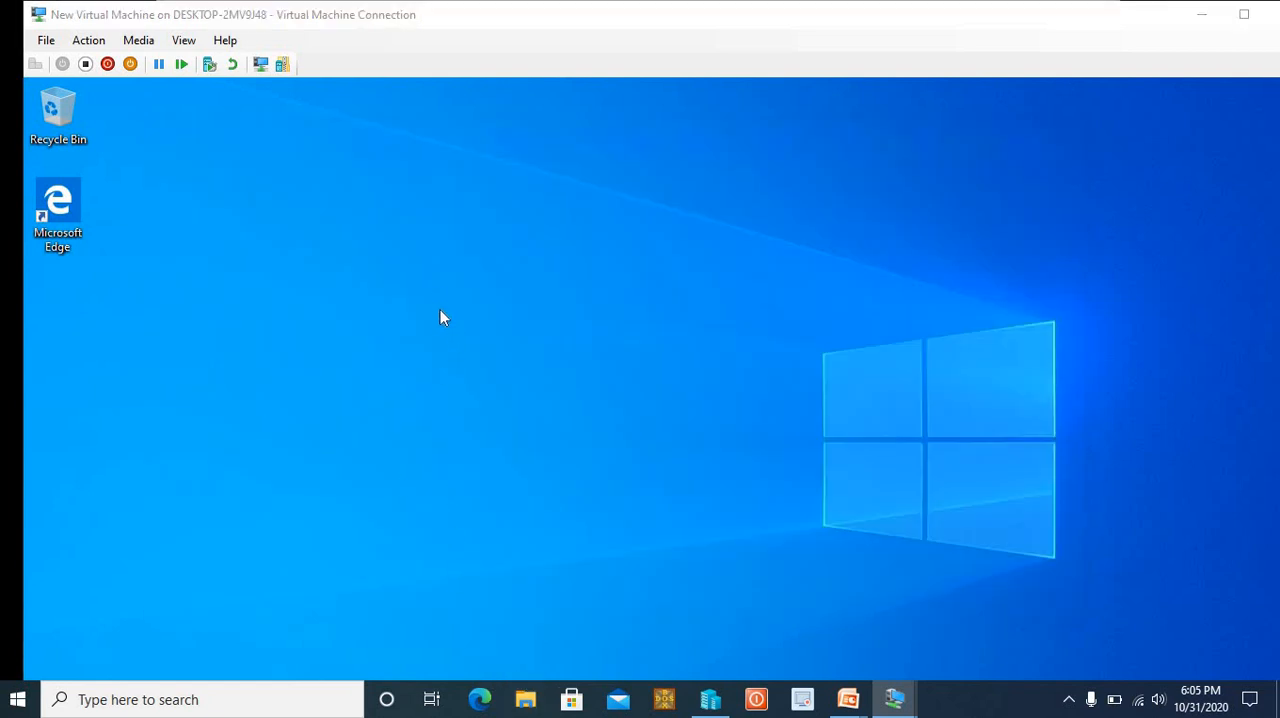
From the host's File Explorer, open the properties of This PC and bring up its computer name and domain change settings
click(526, 699)
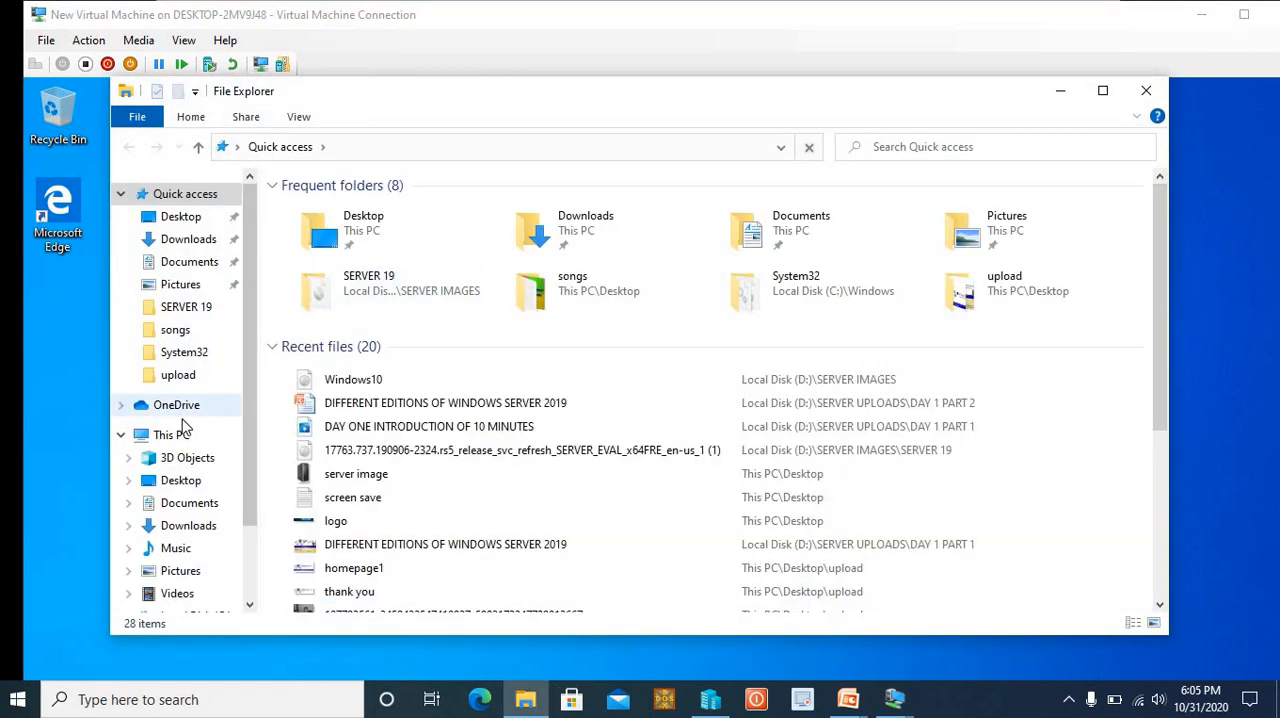
click(178, 438)
right_click(178, 438)
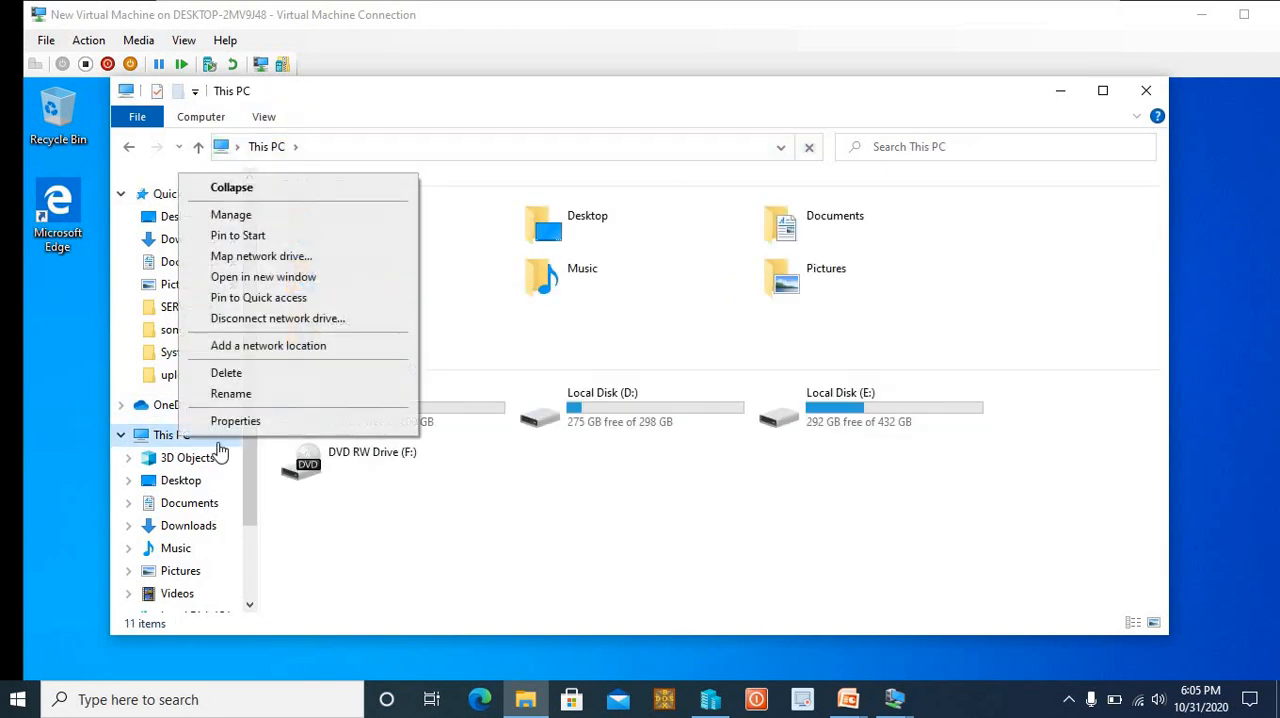
click(220, 422)
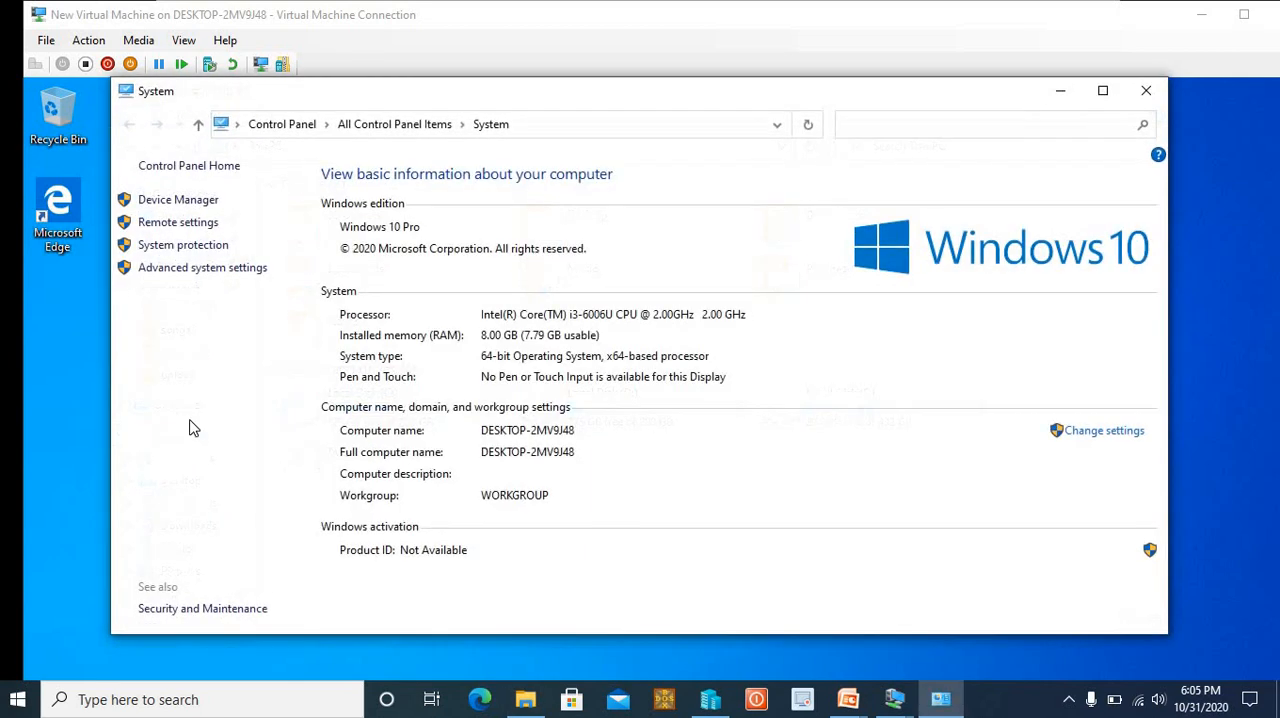
click(1110, 436)
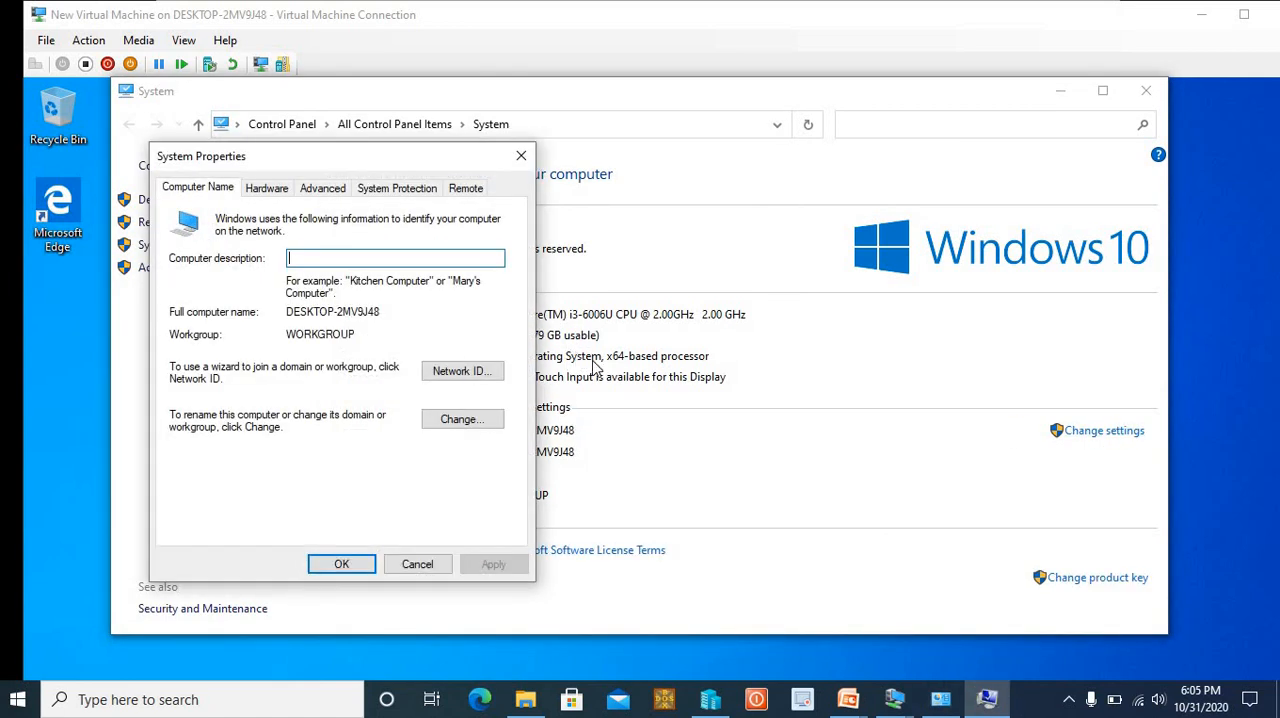
click(462, 421)
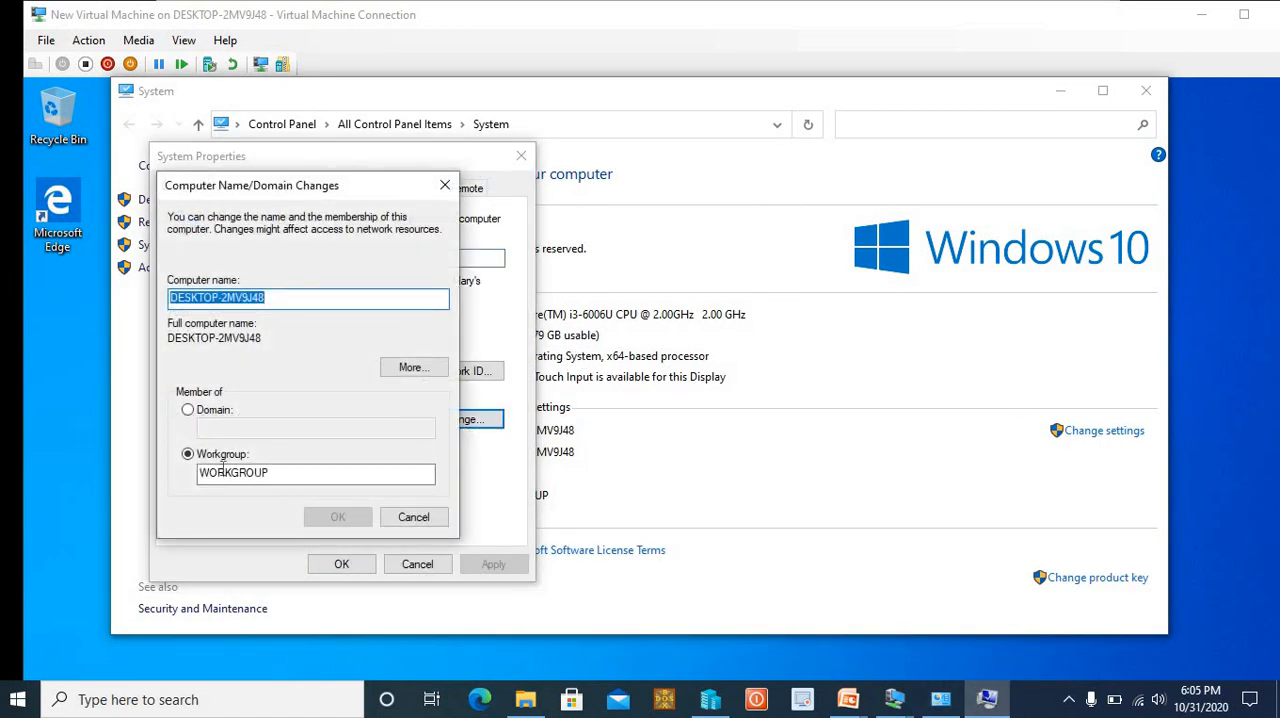
Try to join the computer to the viatech.co domain and dismiss the resulting dialog
click(187, 410)
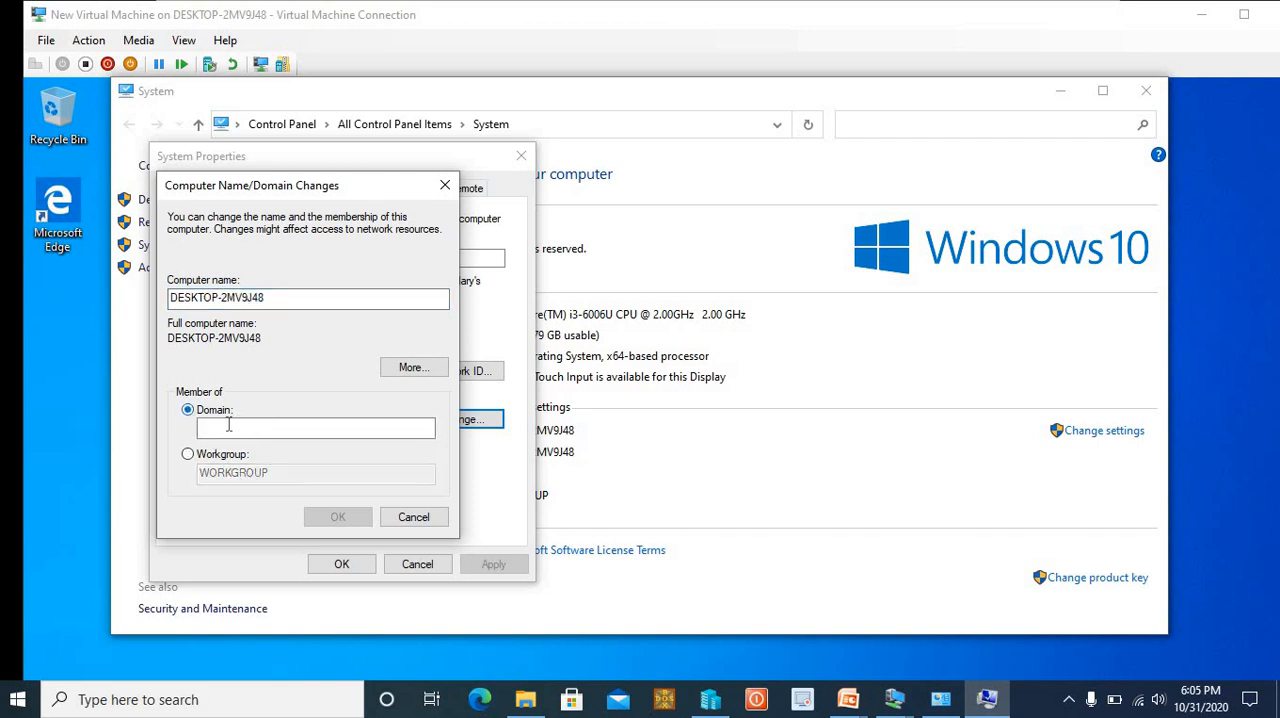
click(229, 426)
text(viatech.co)
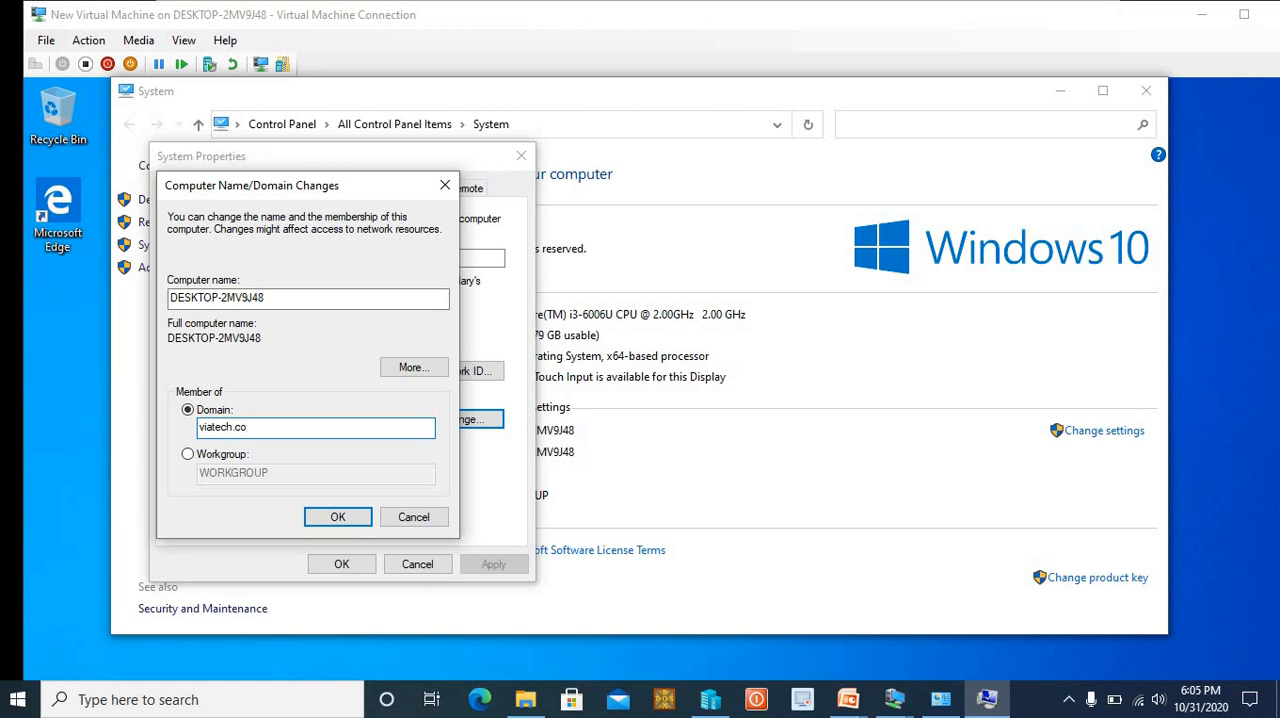
click(345, 518)
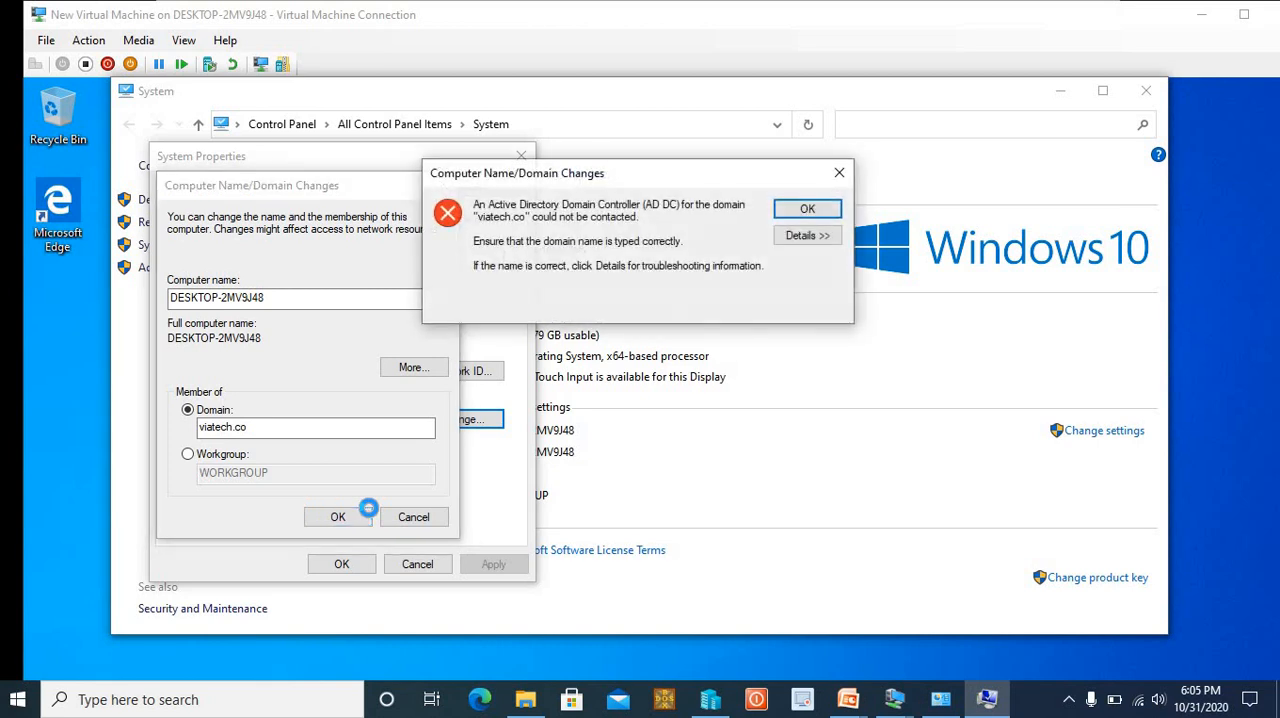
click(799, 207)
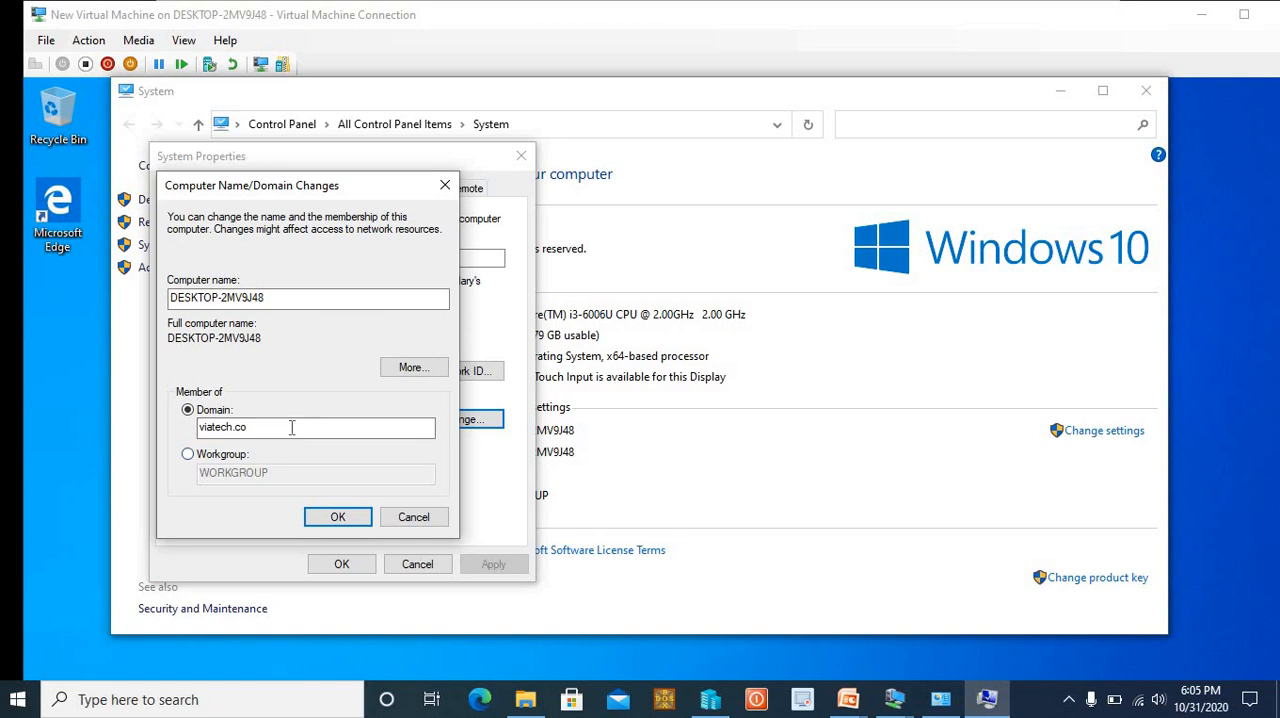
Retry joining the host computer to the viatech.co domain, dismiss the resulting dialog, and close the system settings windows
click(410, 516)
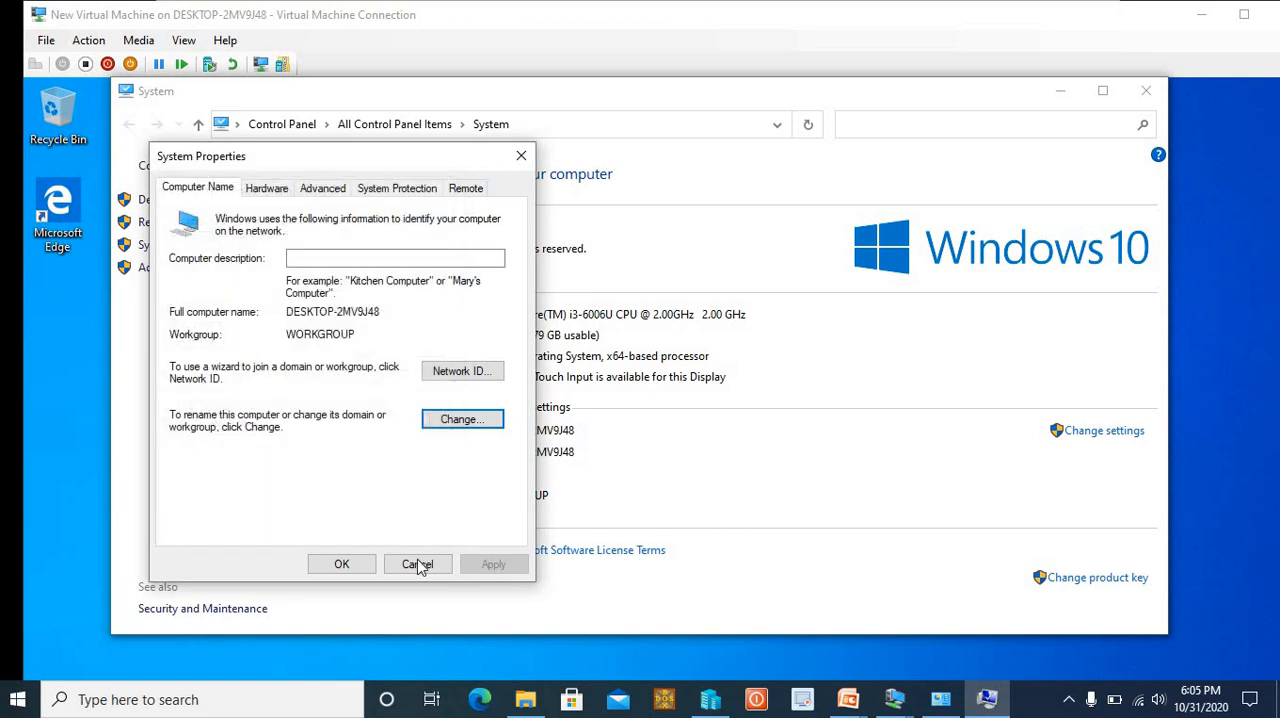
click(455, 425)
click(189, 411)
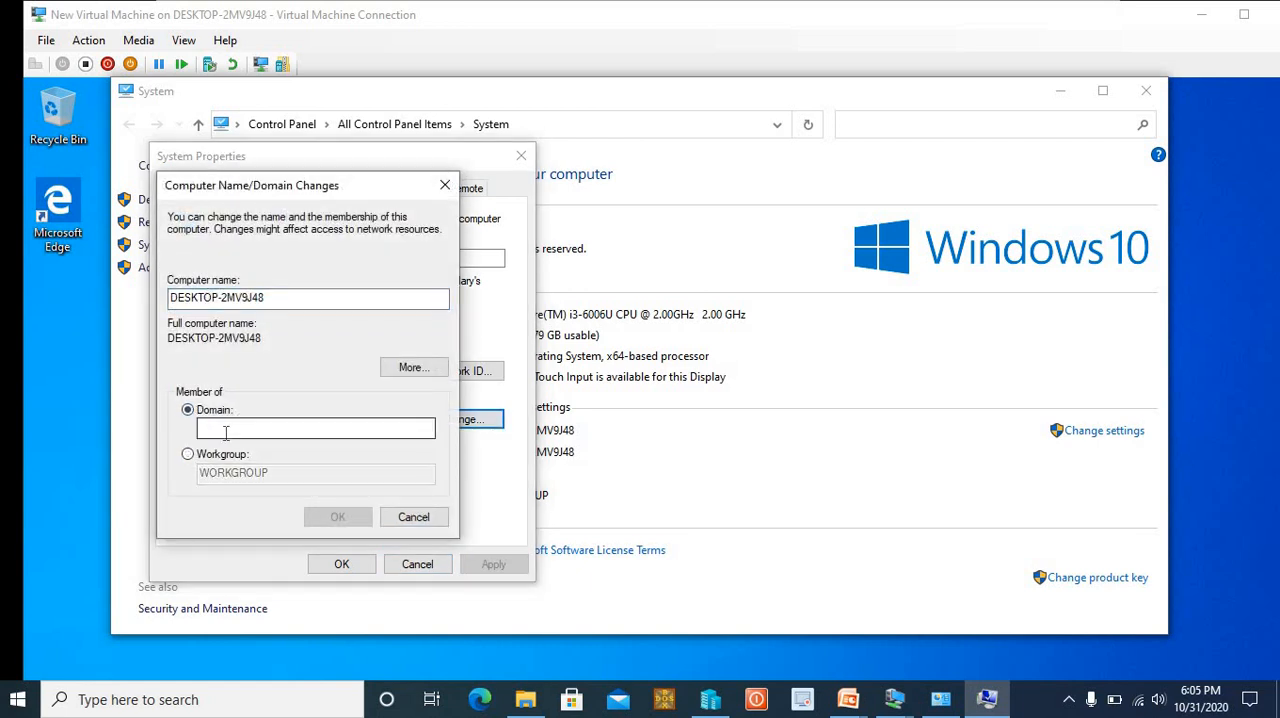
text(via)
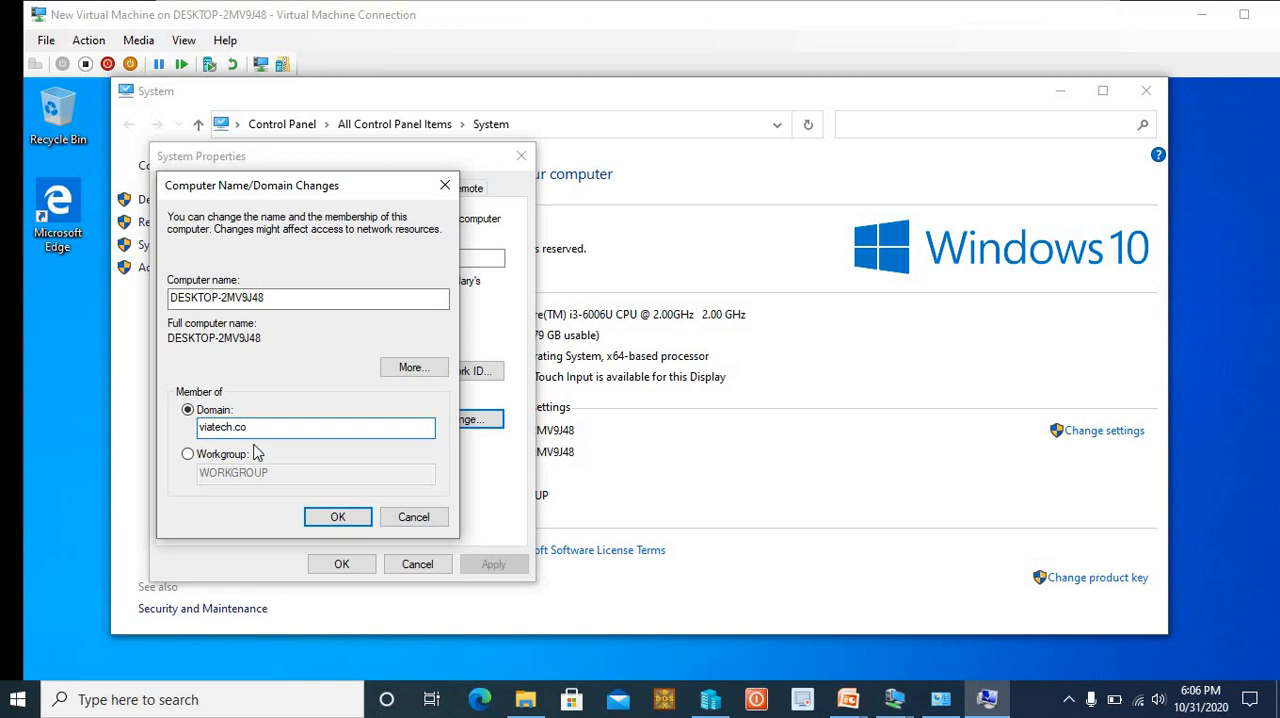
text(tech.co)
click(338, 517)
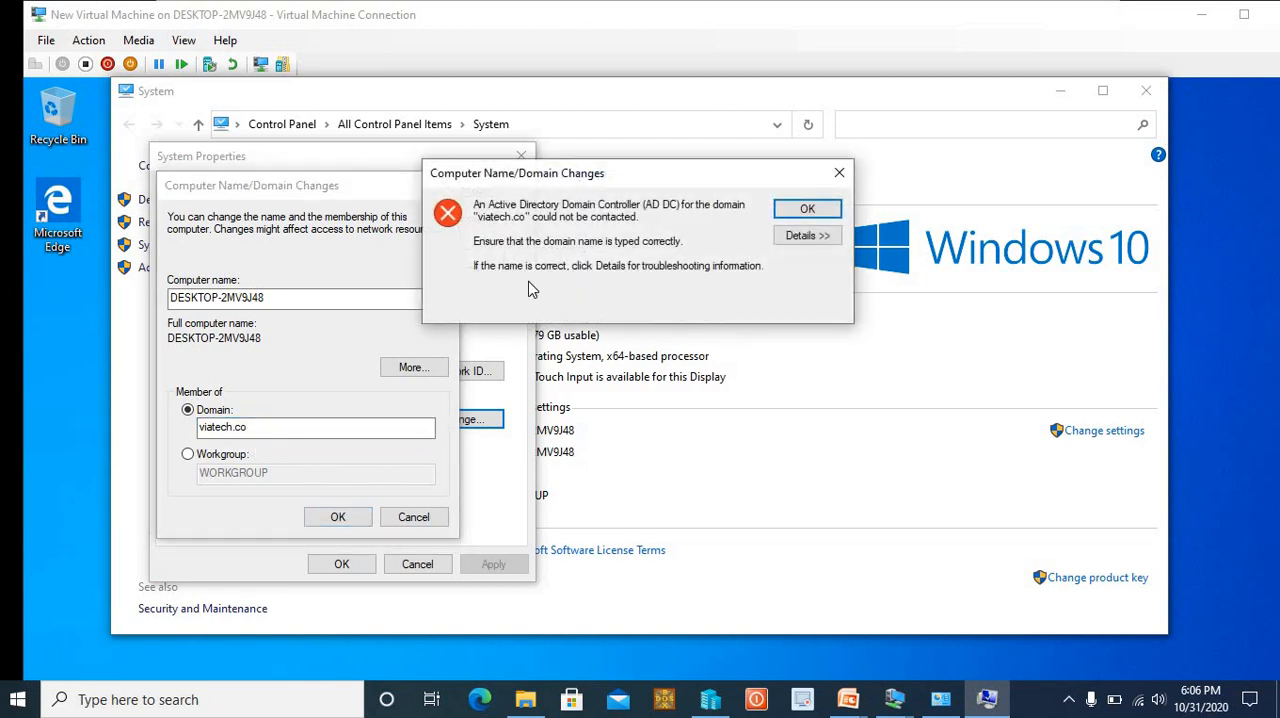
click(826, 212)
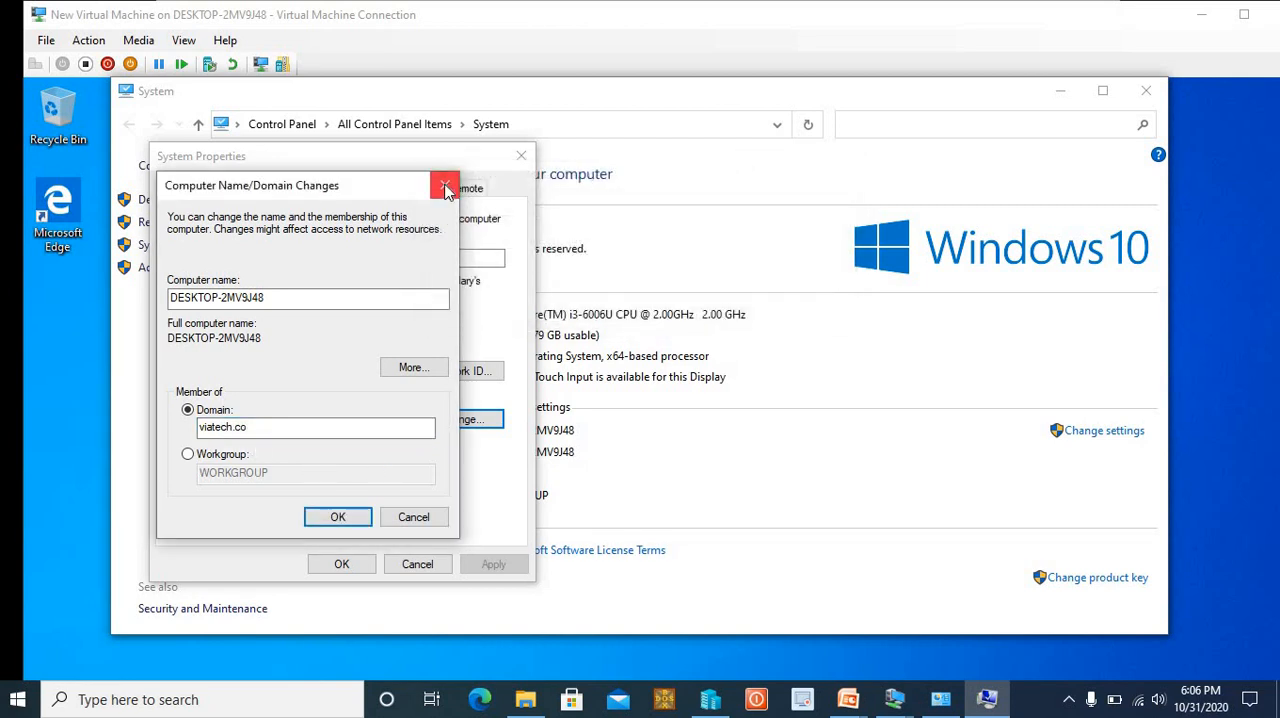
click(446, 191)
click(521, 156)
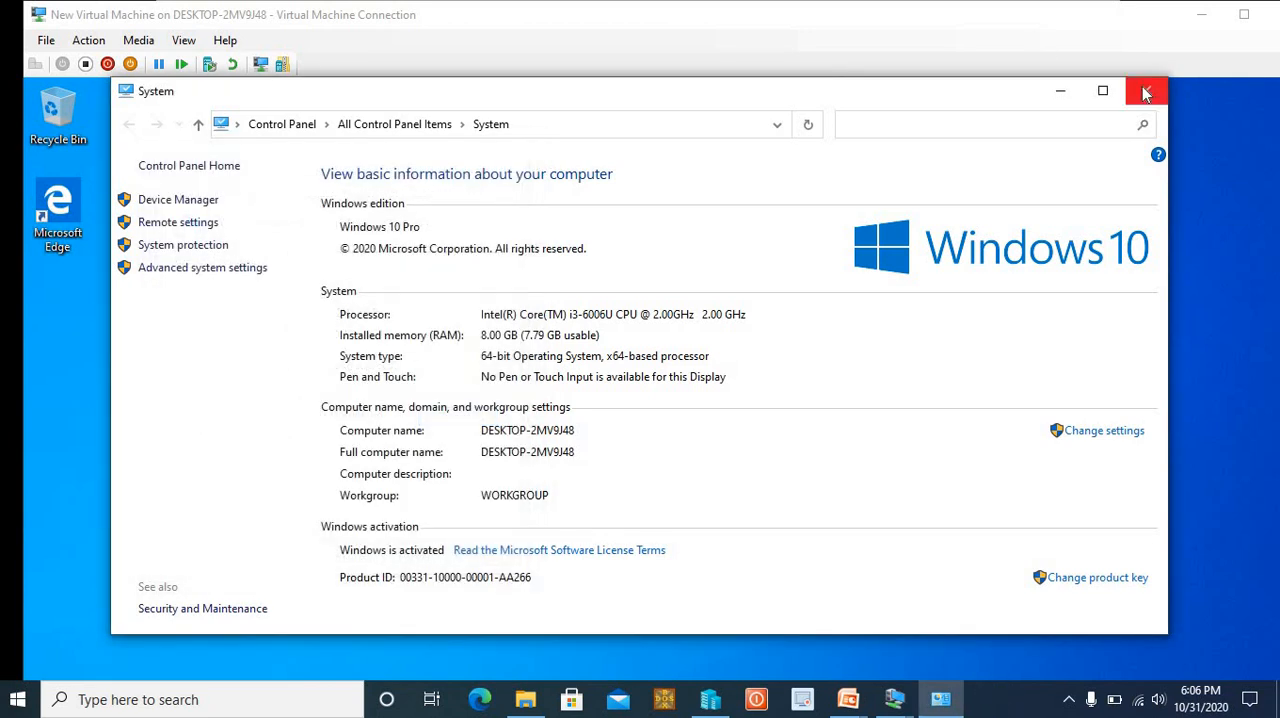
click(1146, 93)
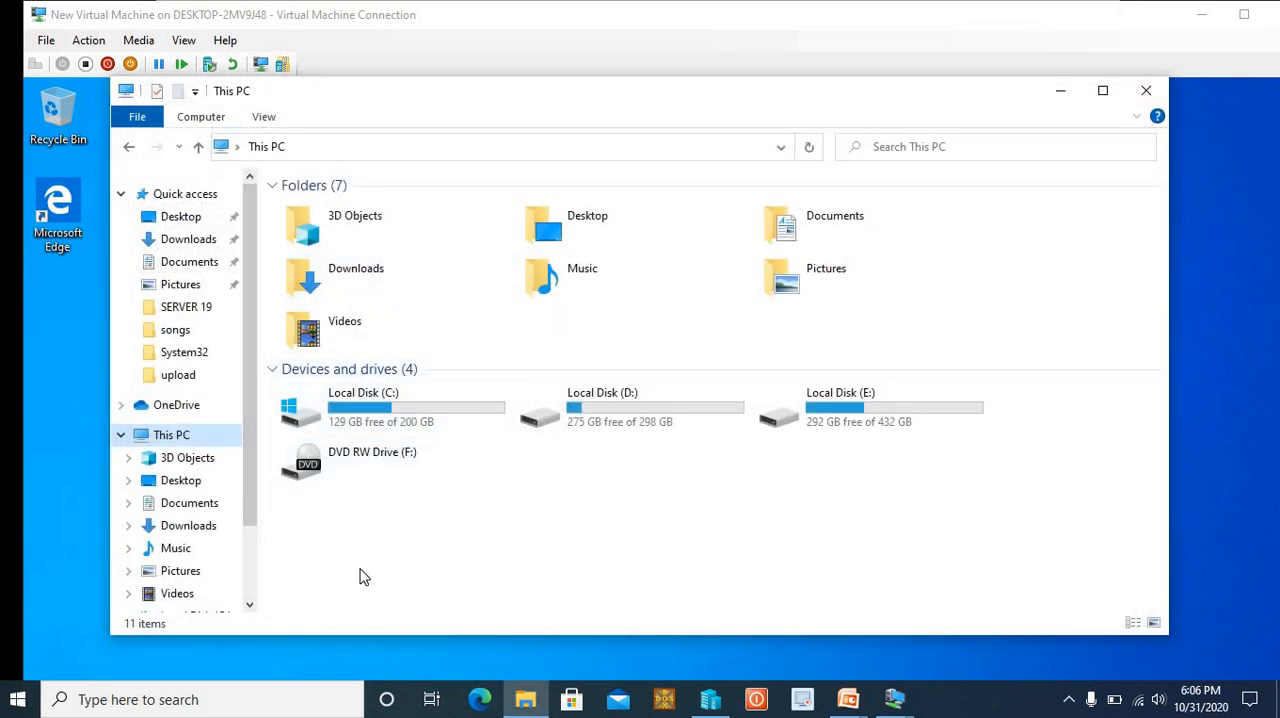
Run ncpa.cpl on the host to view its network connections and minimize the host windows
key(super+r)
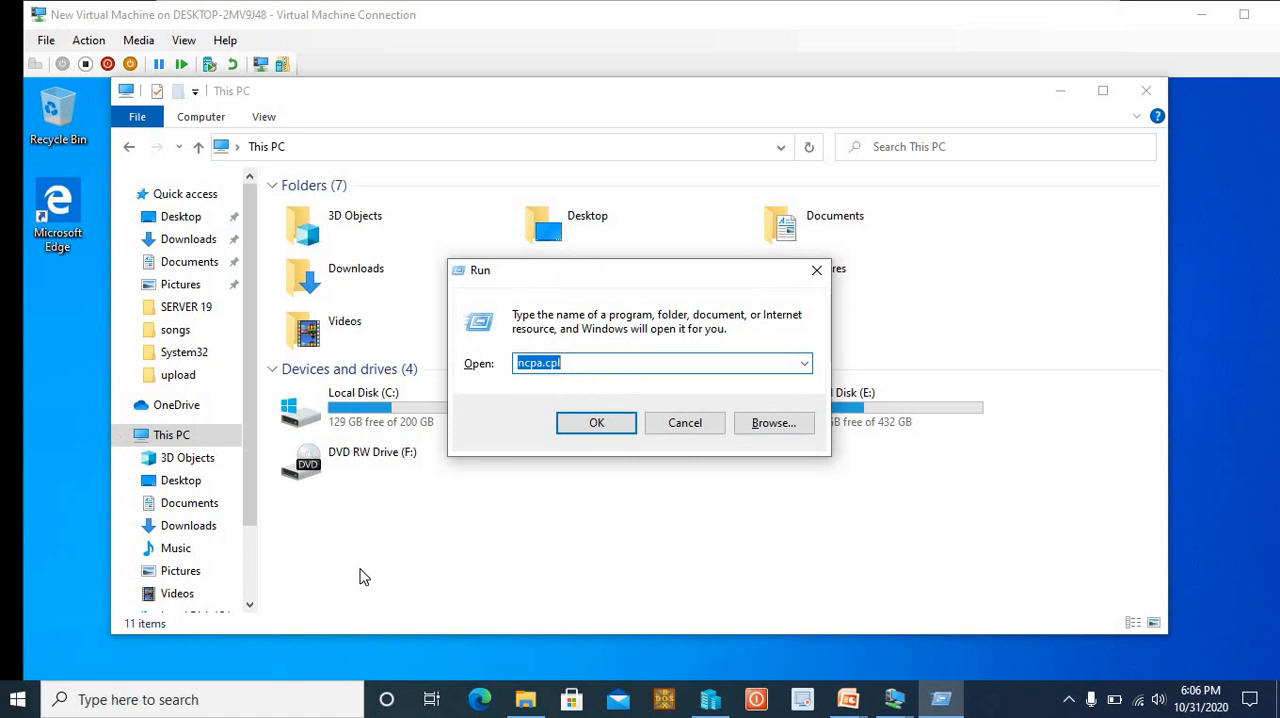
key(Return)
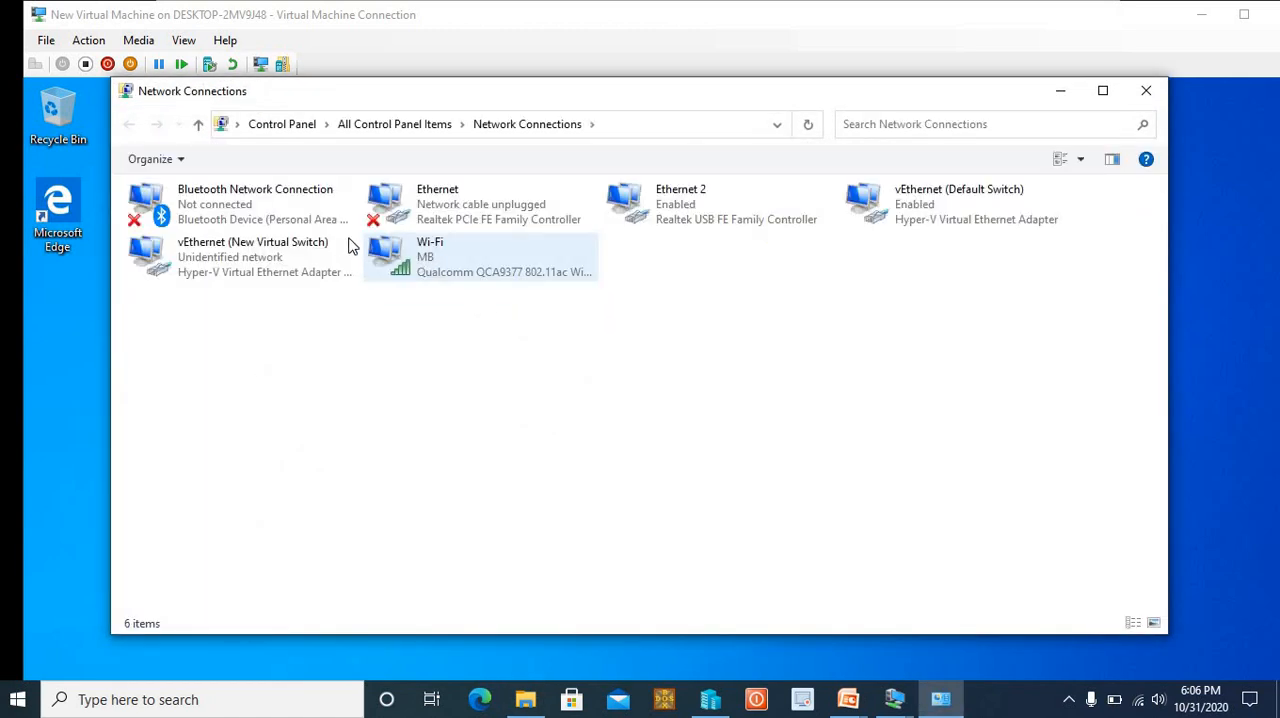
click(1060, 90)
click(1060, 91)
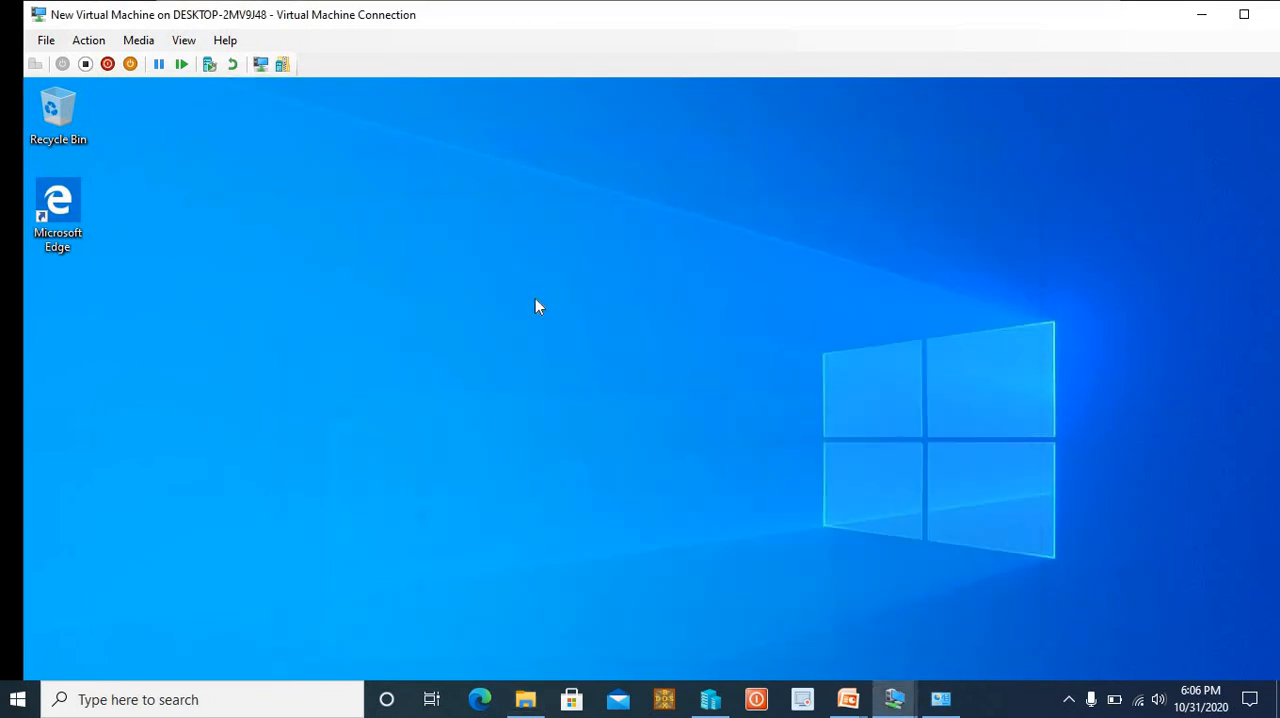
Bring the Windows 10 client to full screen and open its Ethernet adapter's IPv4 properties through ncpa.cpl
click(1244, 14)
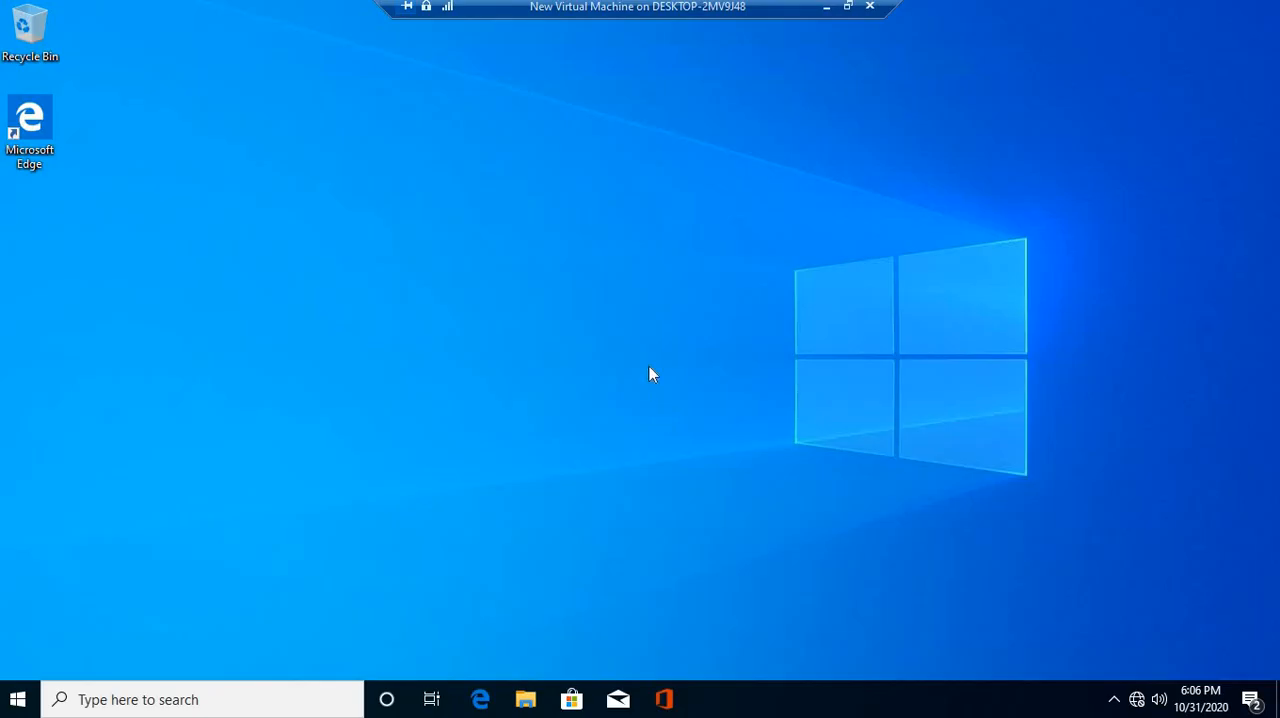
key(super+r)
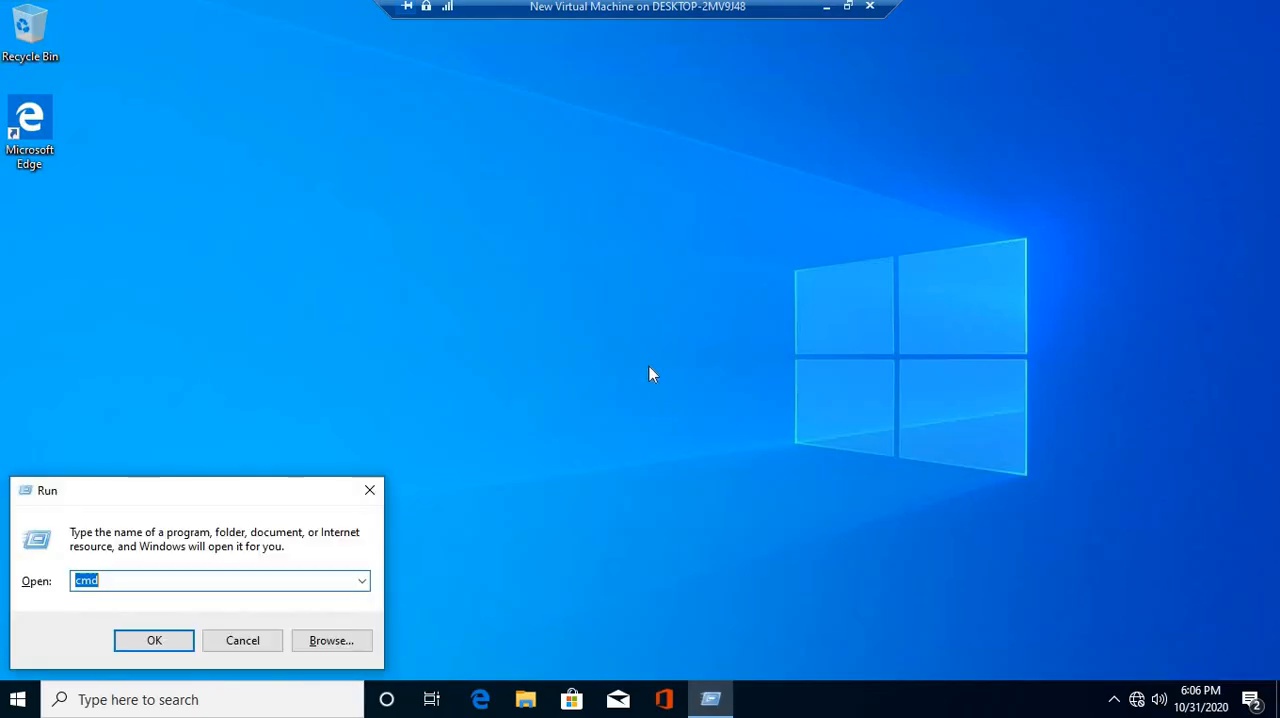
text(ncpa.cpl)
key(Return)
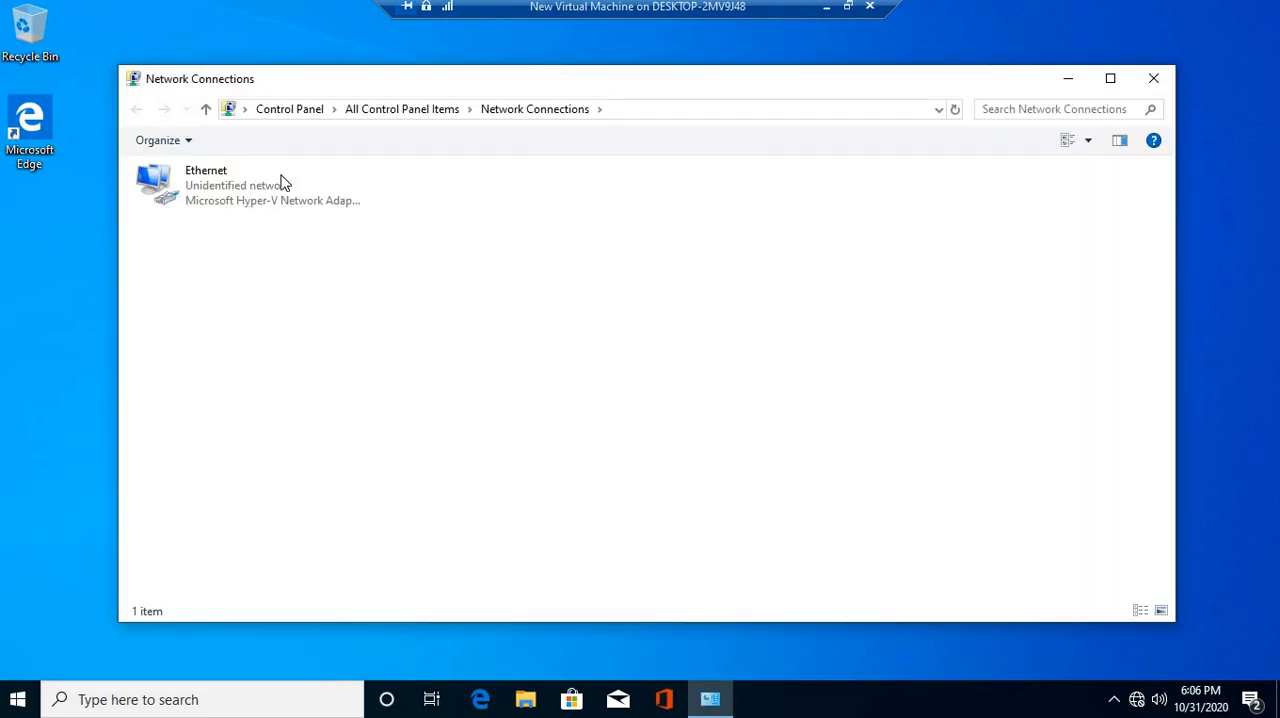
right_click(281, 186)
click(345, 364)
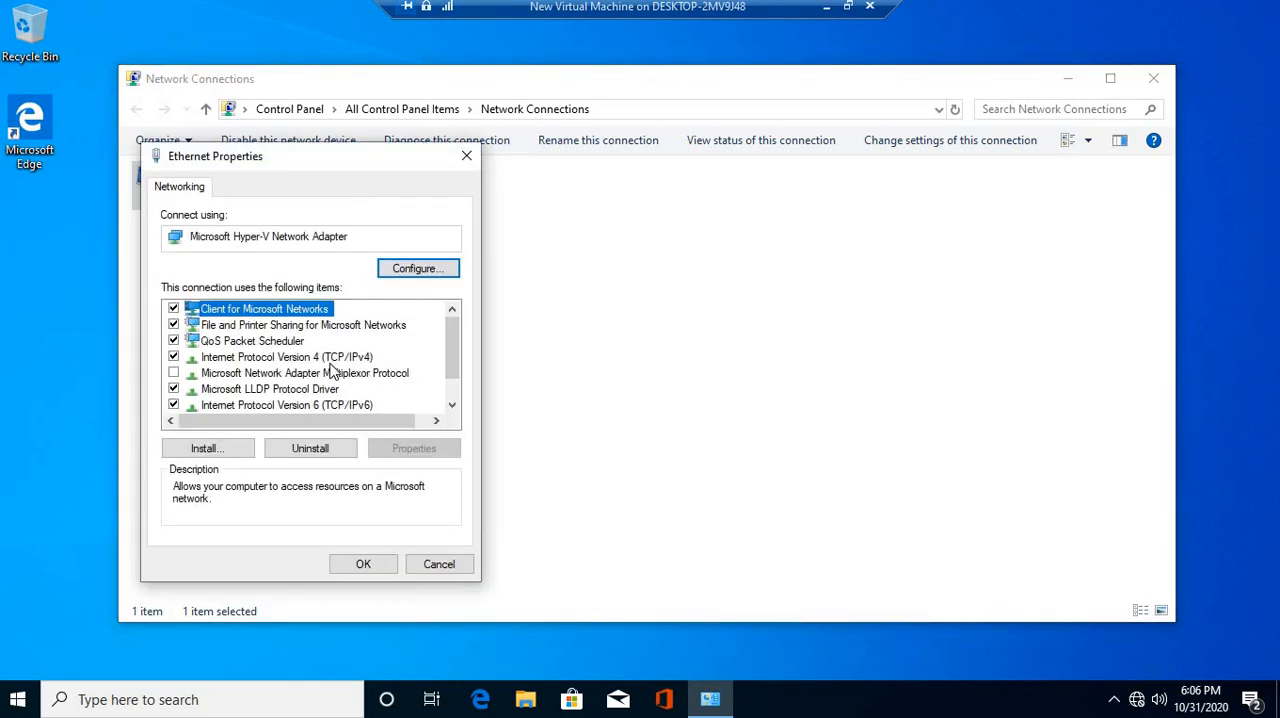
double_click(333, 360)
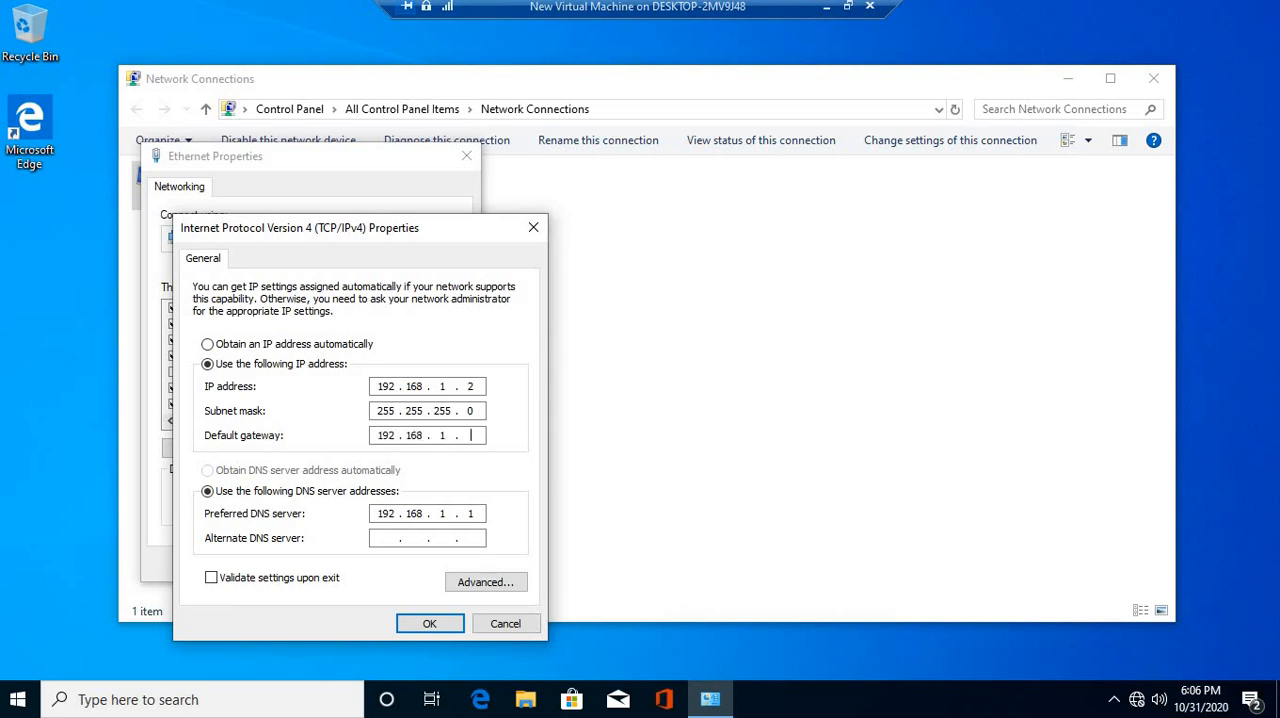
Set the client's default gateway to 192.168.1.1, apply the adapter settings, and close the network connections window
key(Tab)
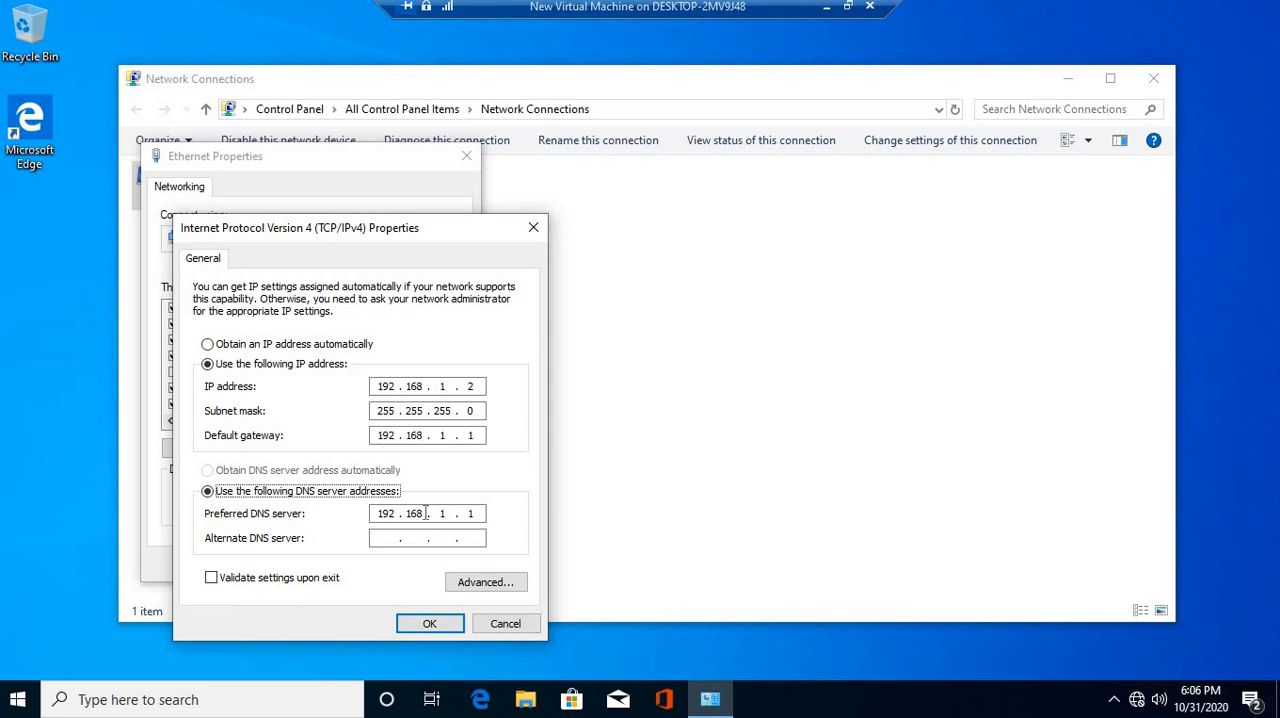
click(430, 624)
click(365, 563)
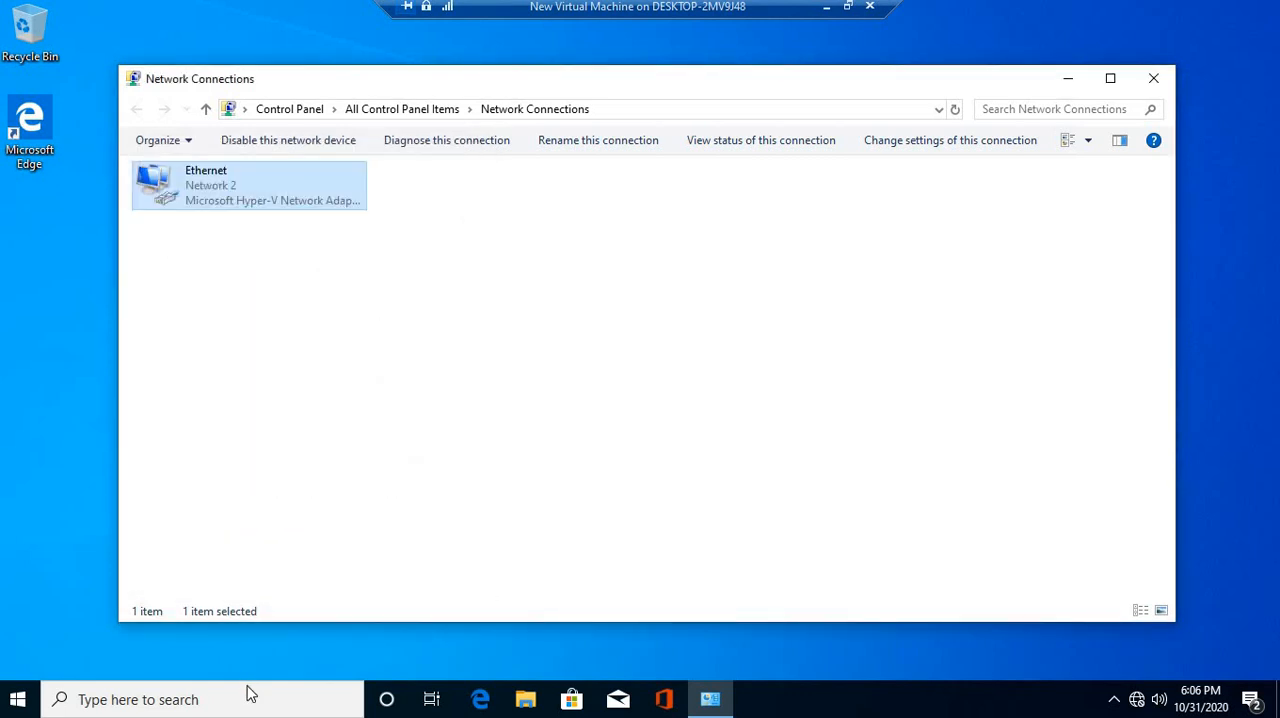
click(1095, 343)
click(1067, 80)
click(712, 698)
click(1151, 78)
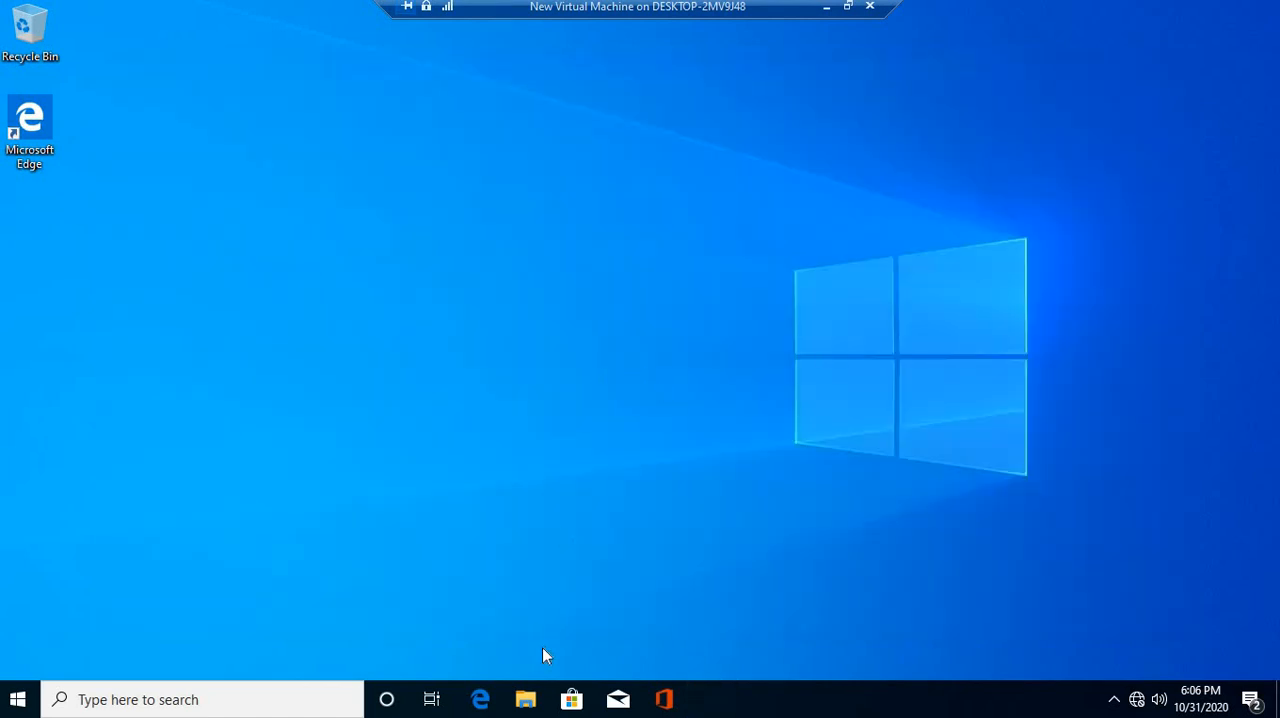
click(1114, 700)
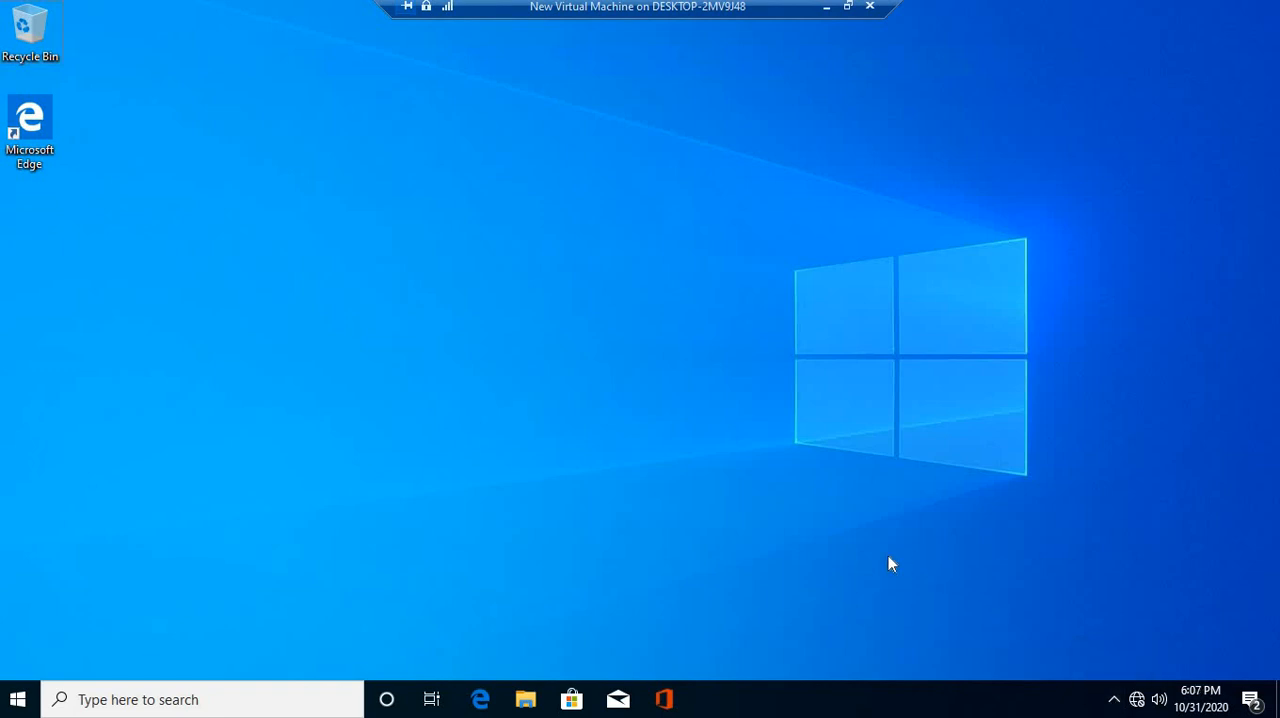
Run cmd on the client, ping viatech.co, and minimize the command prompt
key(super+r)
text(cmd)
key(Return)
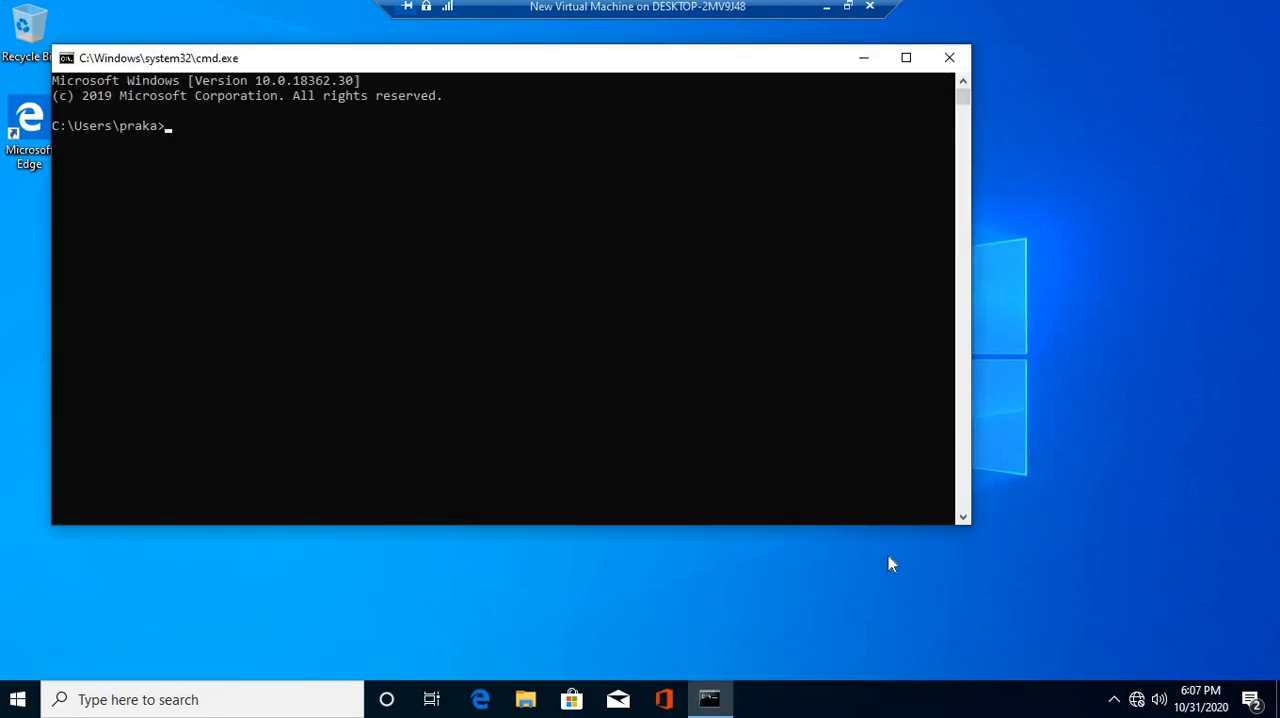
text(ping viatech.co)
key(Return)
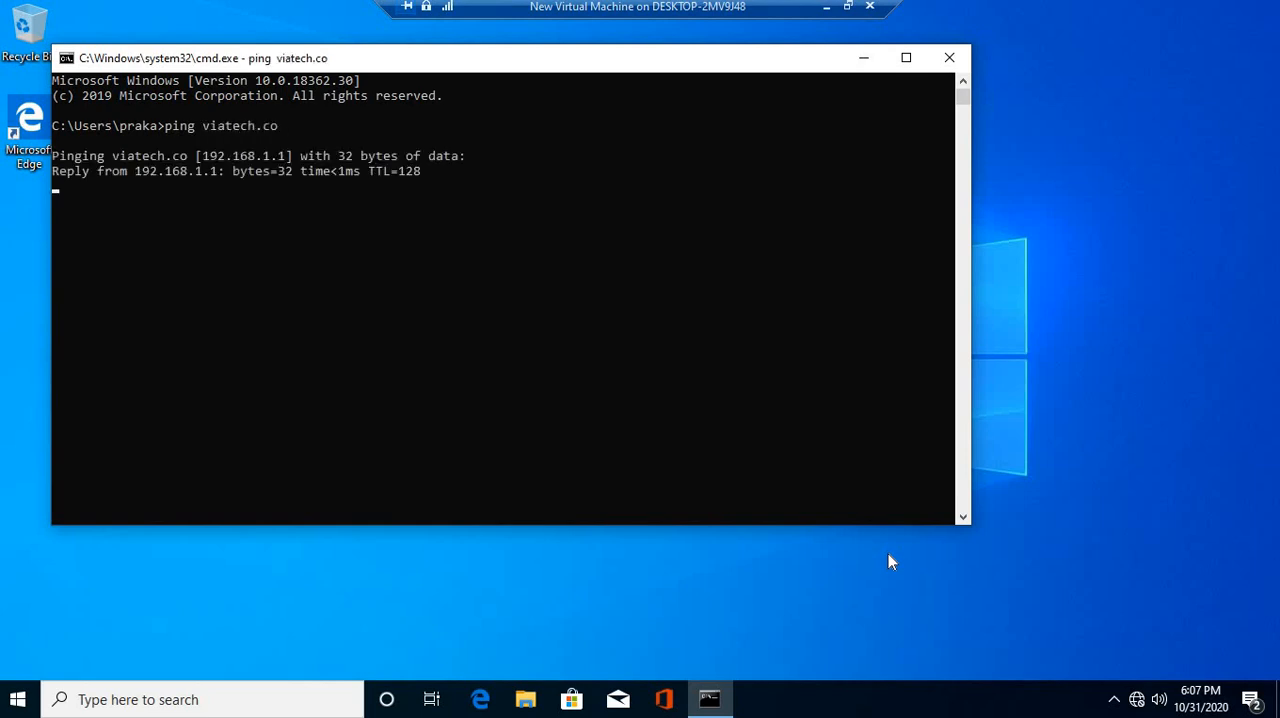
click(864, 57)
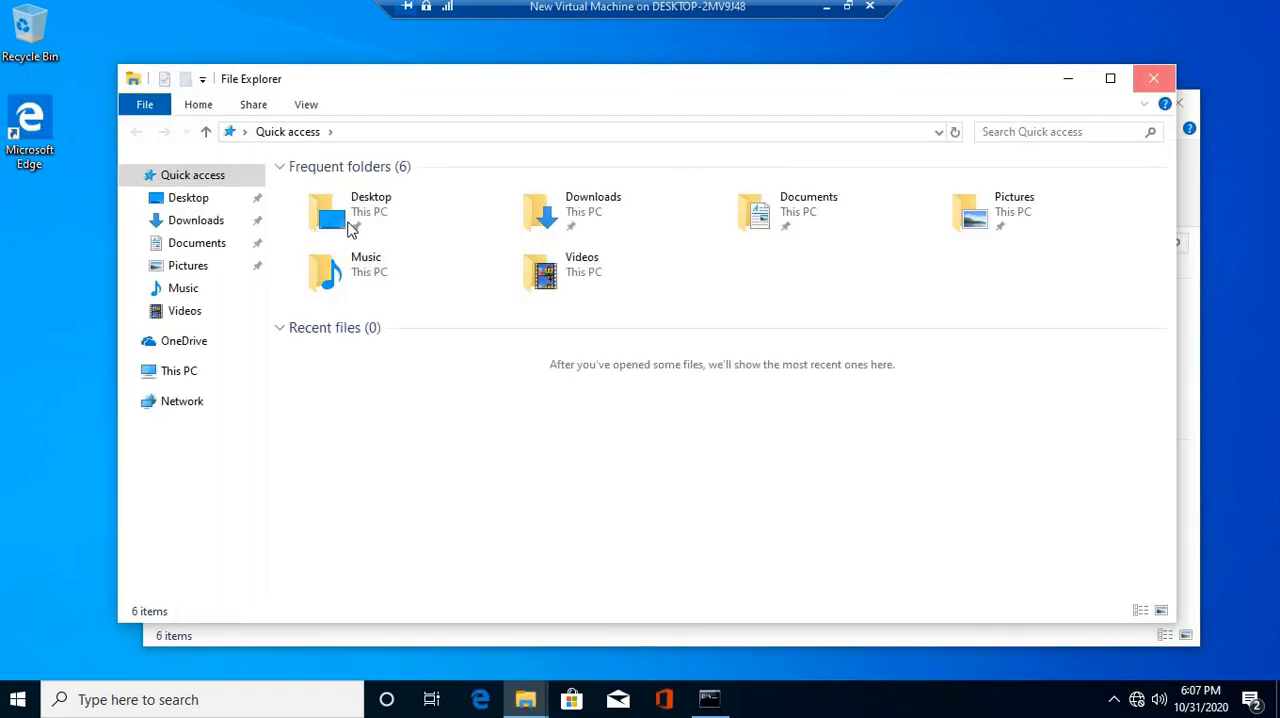
From the client's File Explorer, open the properties of This PC and choose domain membership in its computer name change settings
click(1153, 78)
click(209, 488)
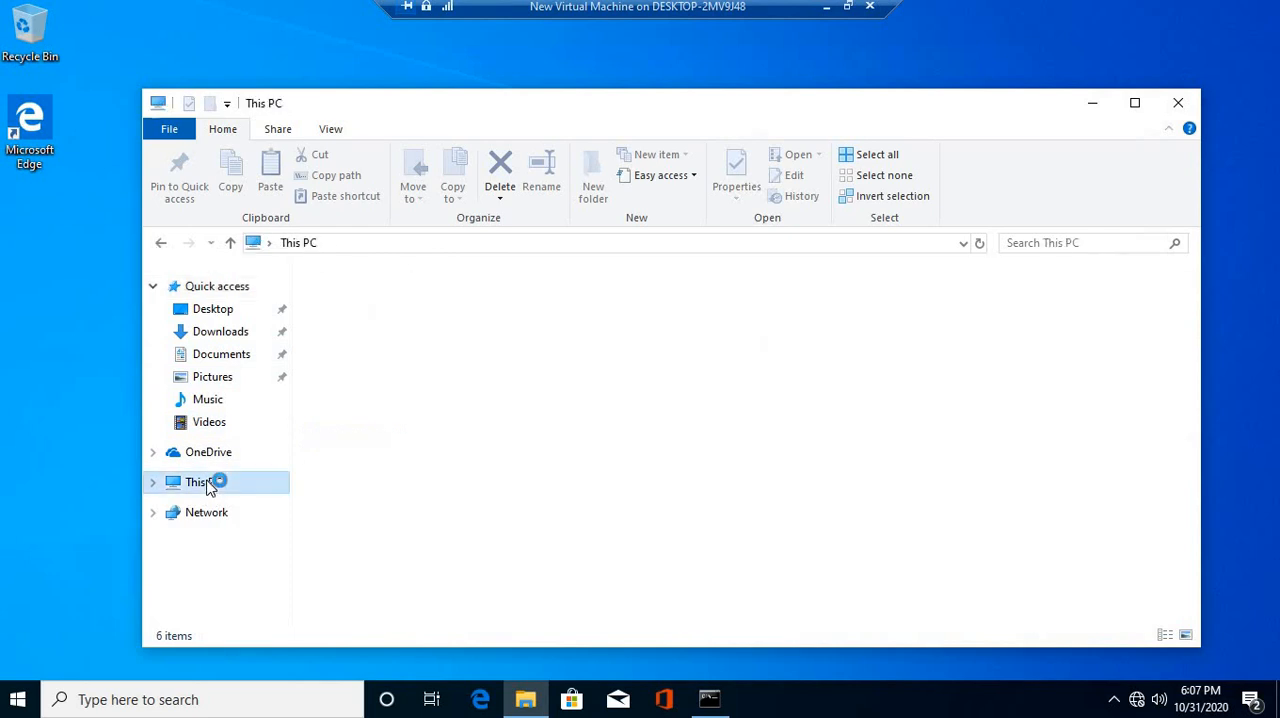
right_click(207, 486)
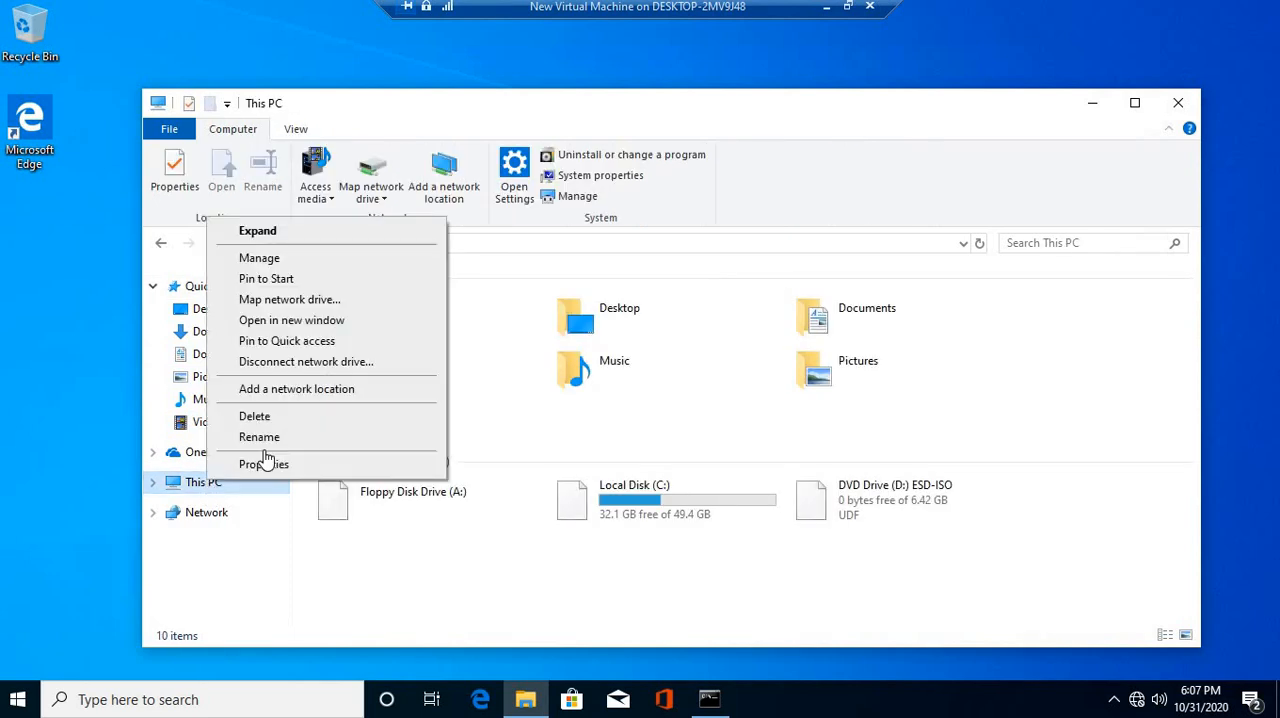
click(263, 465)
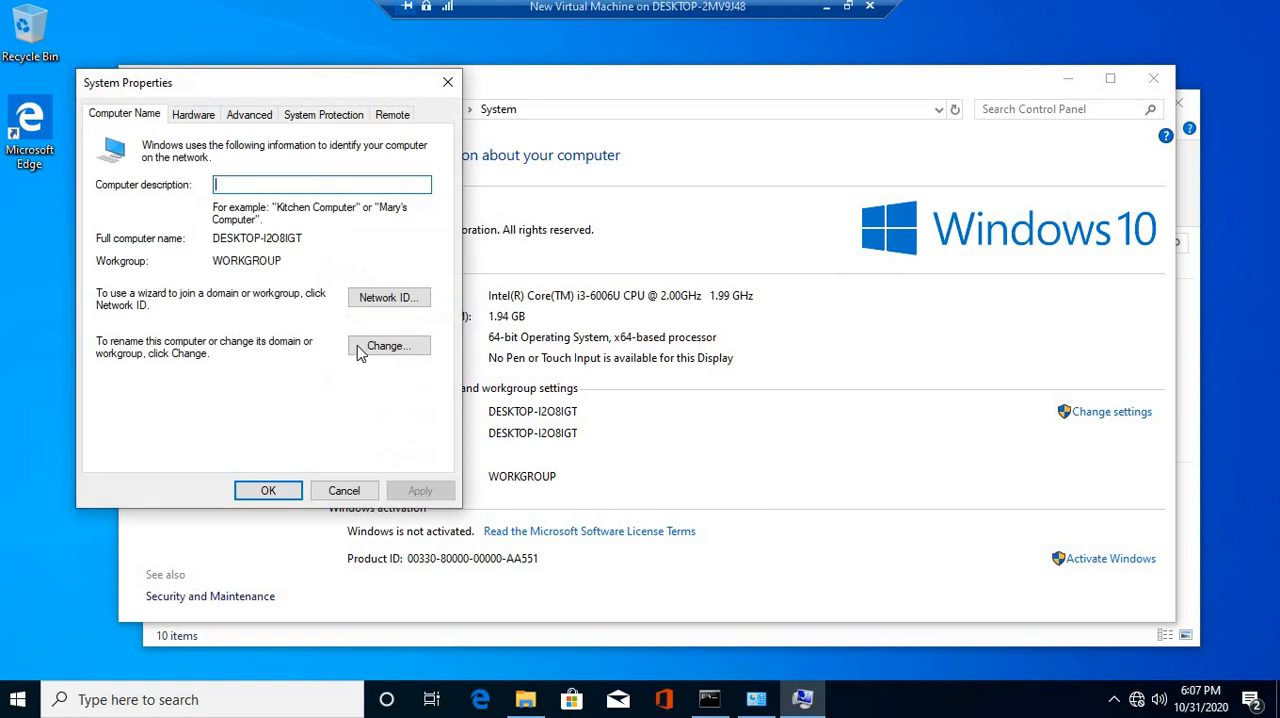
click(376, 345)
click(135, 340)
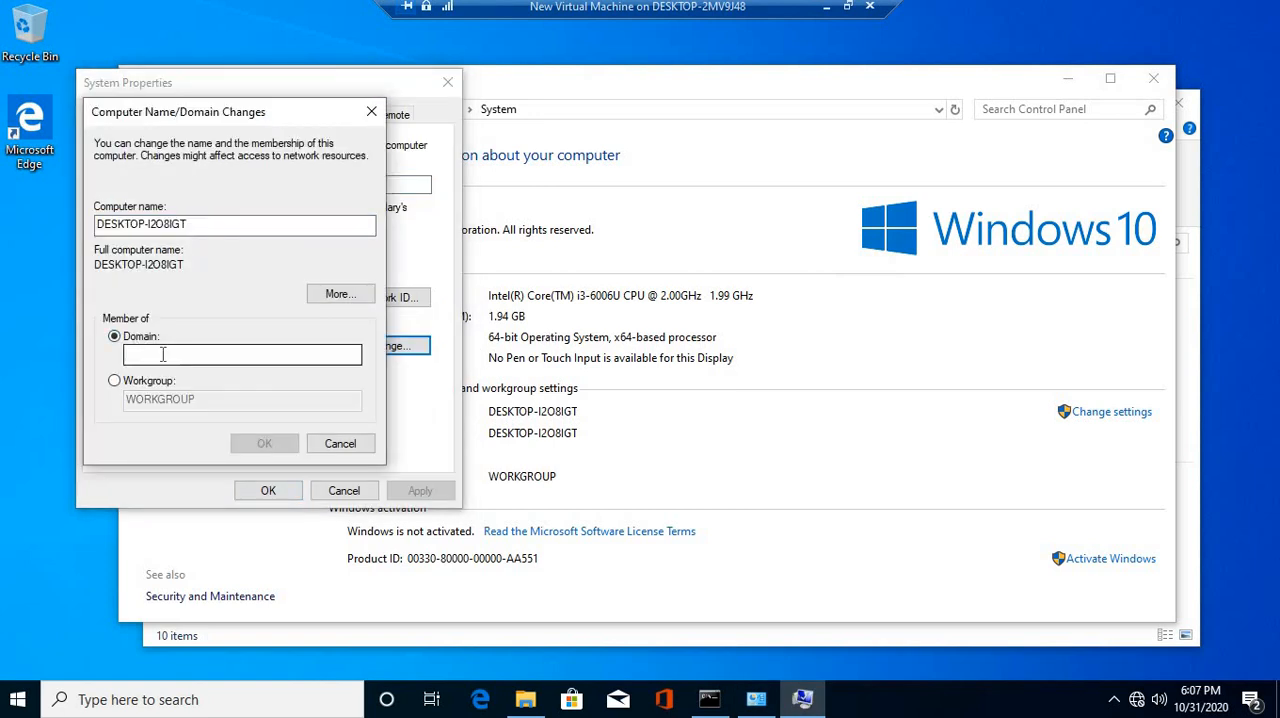
Enter viatech.co as the client's domain and submit the membership change
text(viattec)
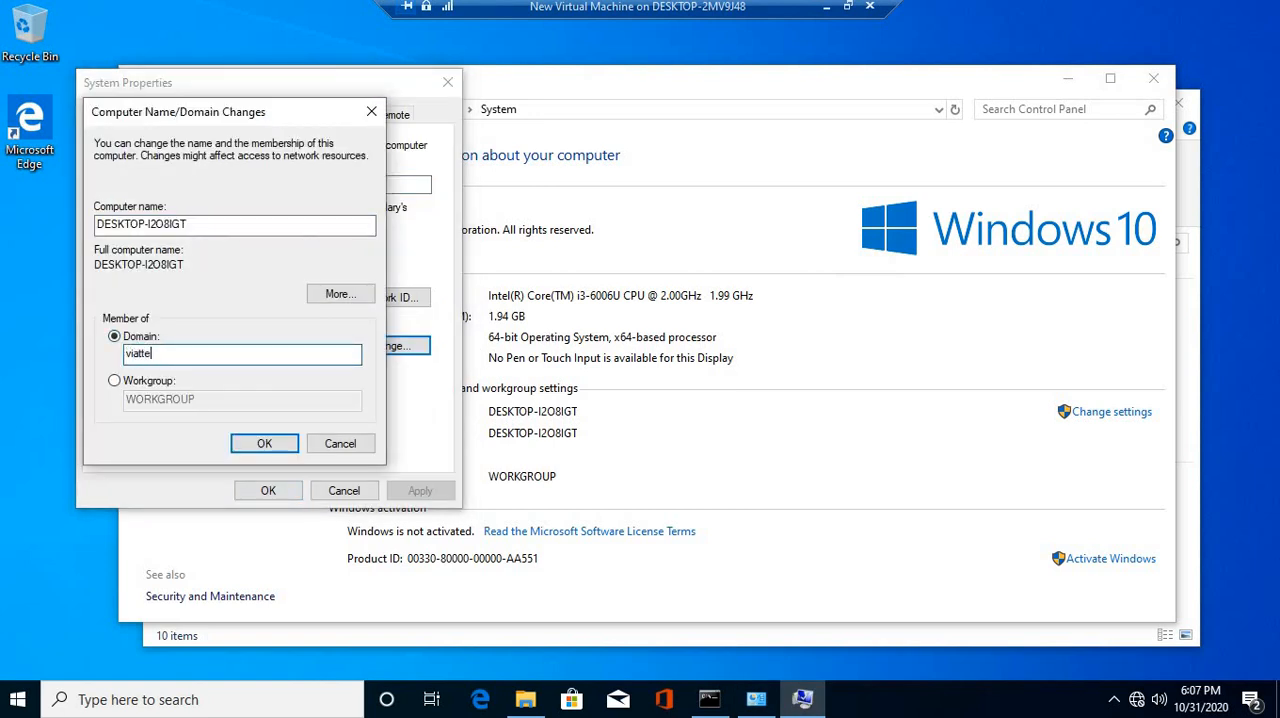
key(BackSpace)
key(BackSpace)
key(BackSpace)
text(ech.co)
click(257, 440)
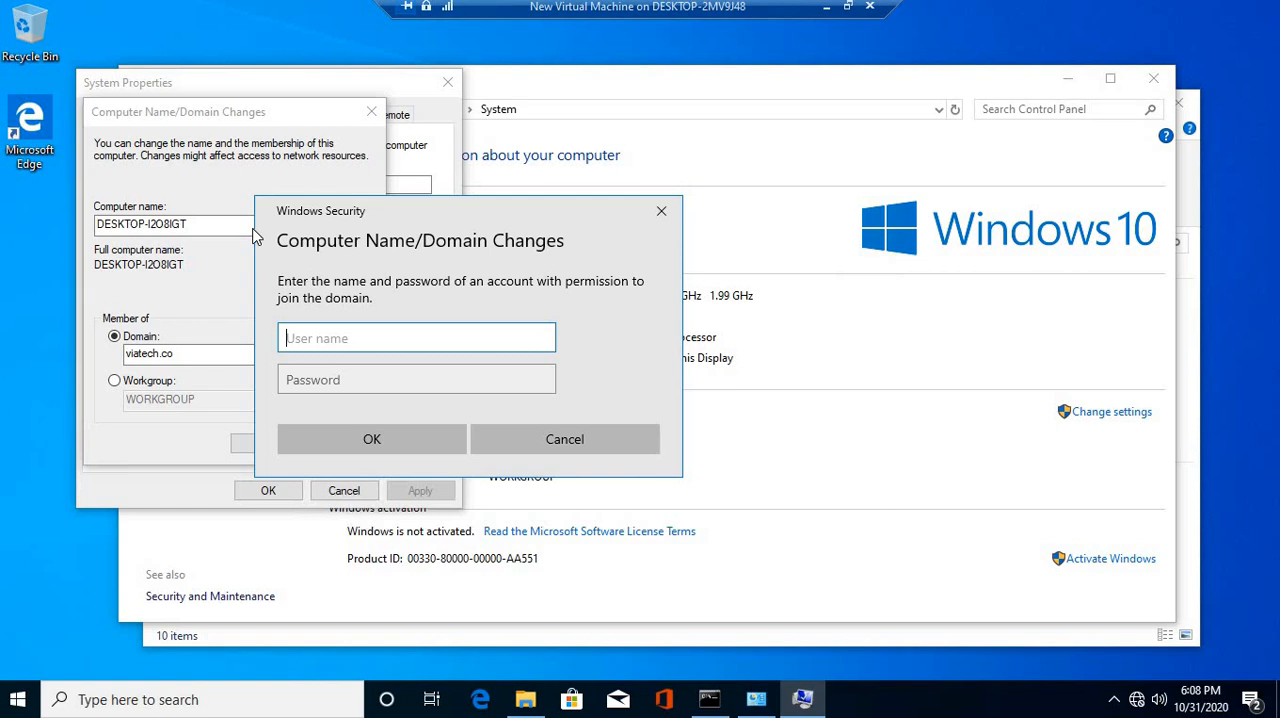
Authorize the domain join with the administrator user name and the account password, and dismiss the welcome dialog
text(administrator)
key(Tab)
text(******)
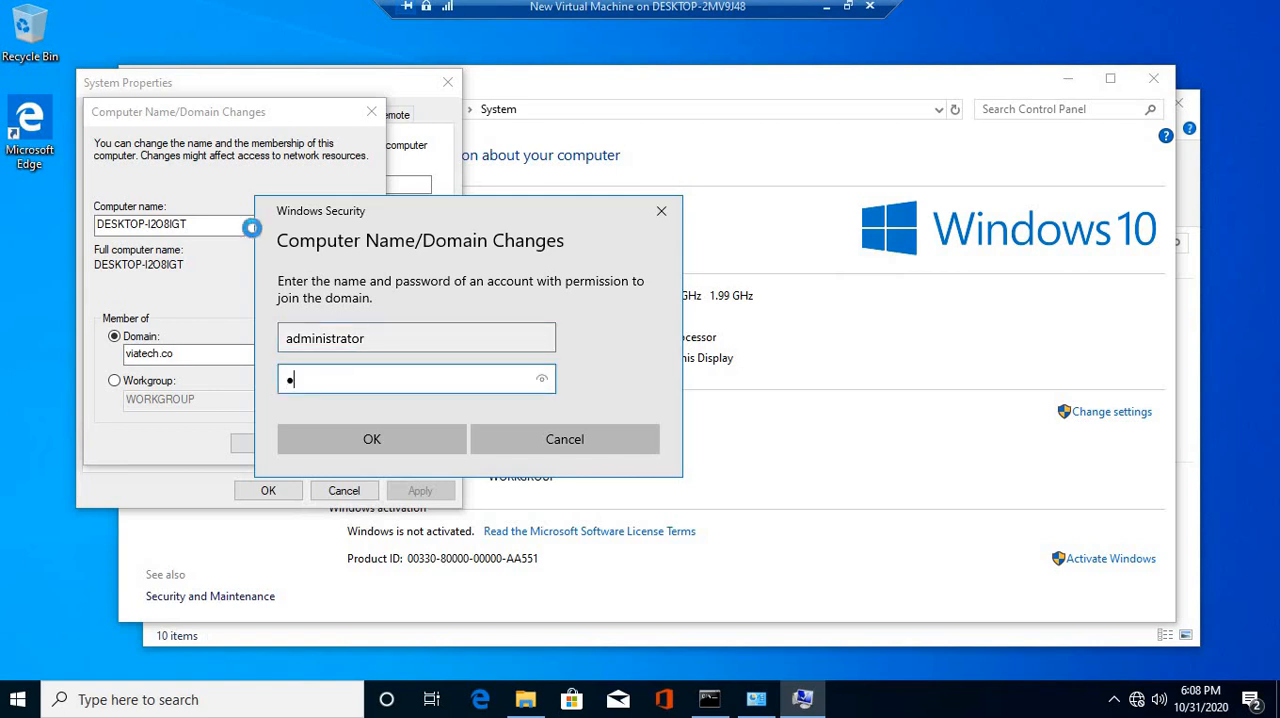
text(**)
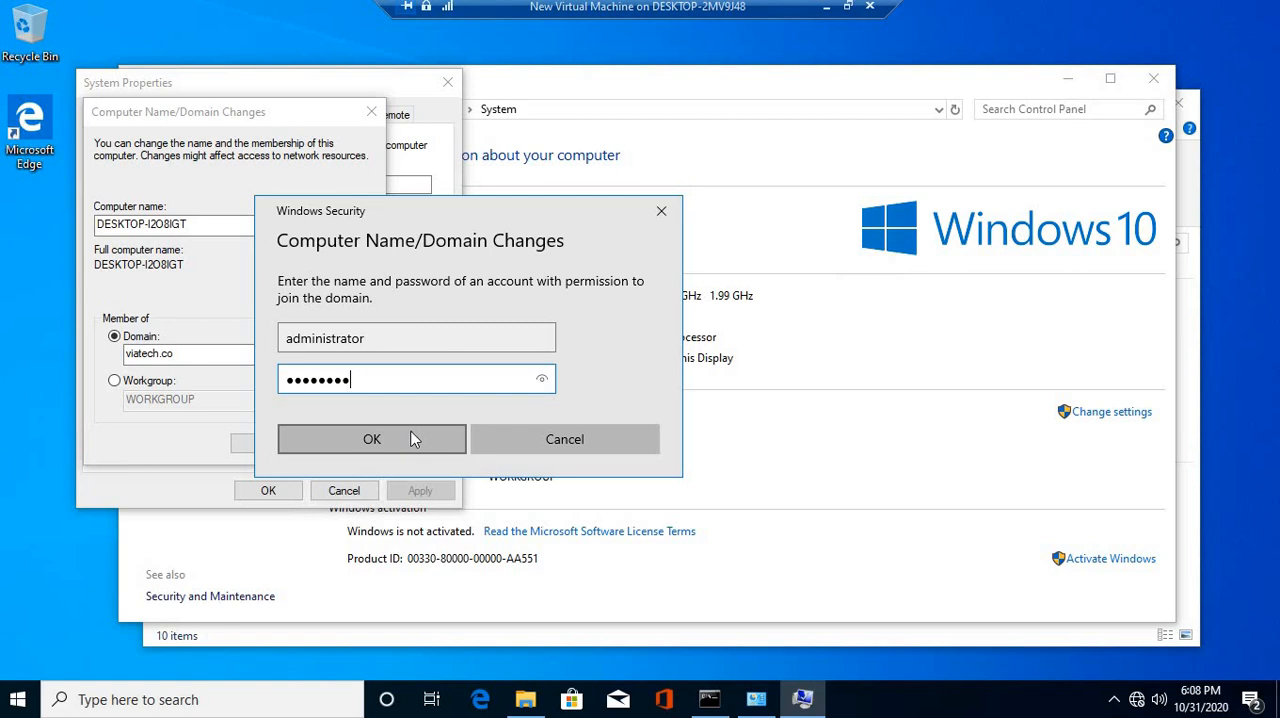
click(413, 440)
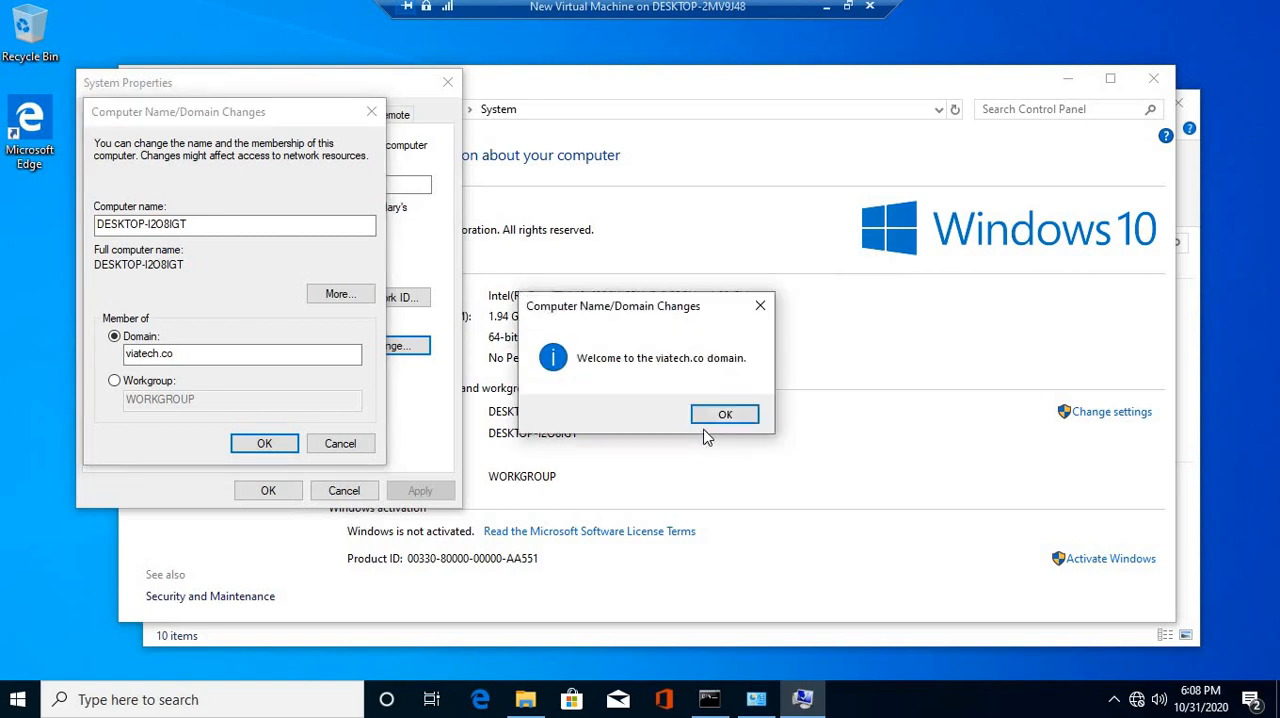
click(722, 415)
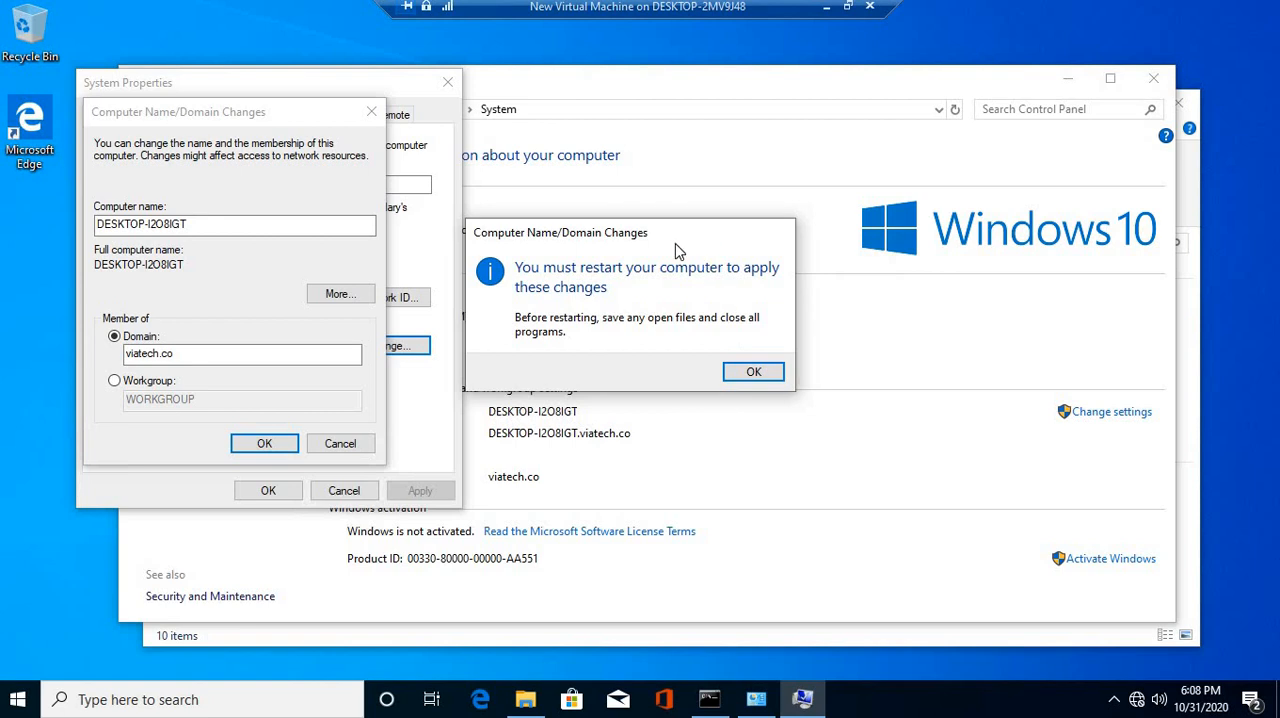
Acknowledge the restart notice, close the system properties, and restart the client immediately
drag(717, 228, 762, 197)
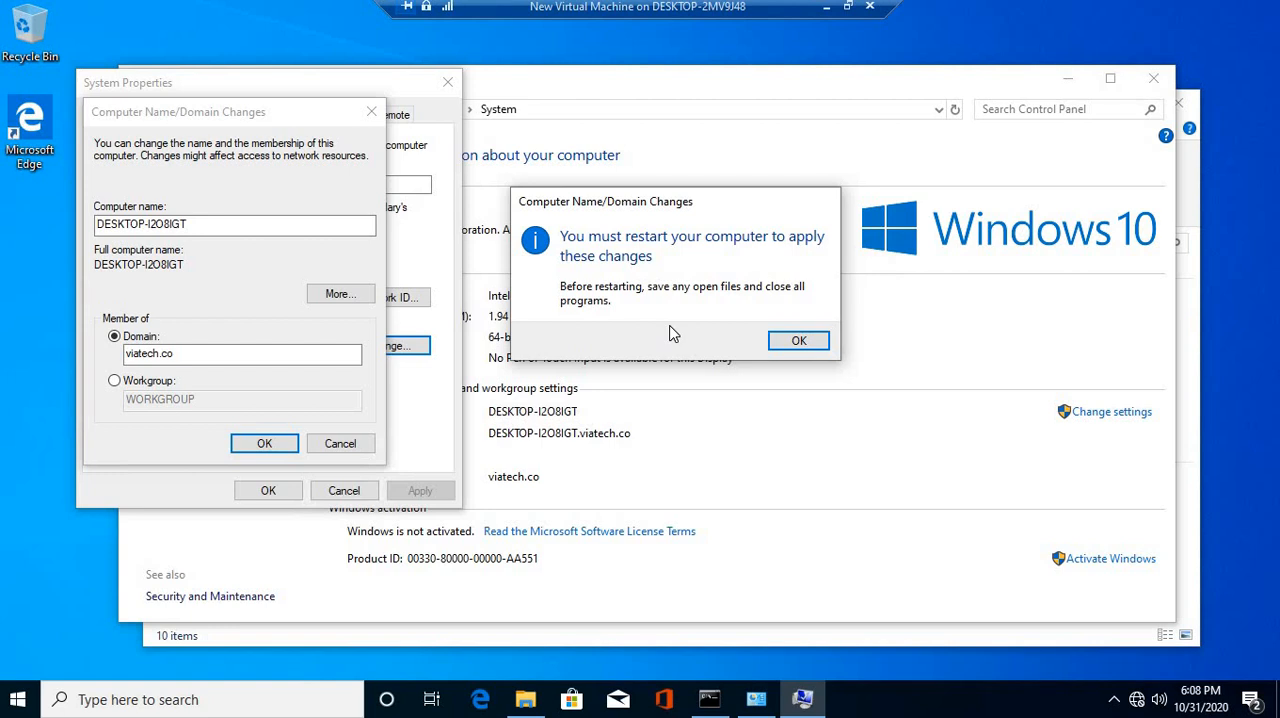
click(798, 340)
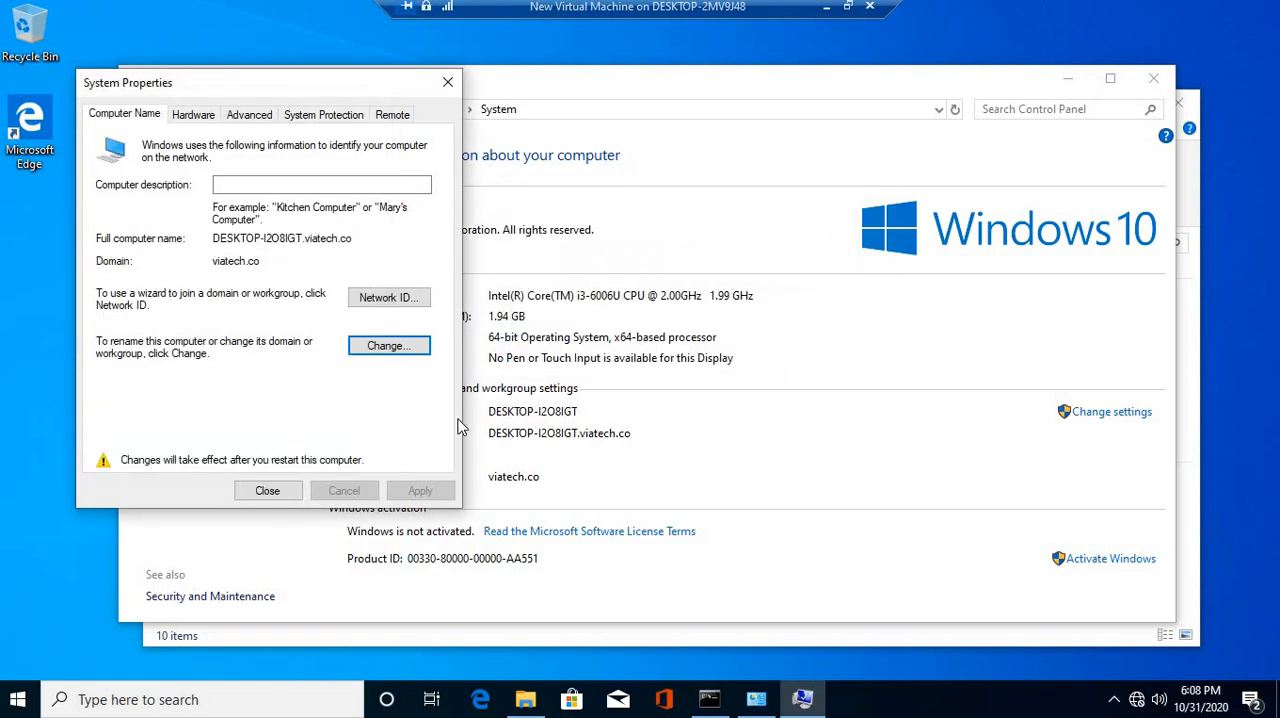
click(269, 490)
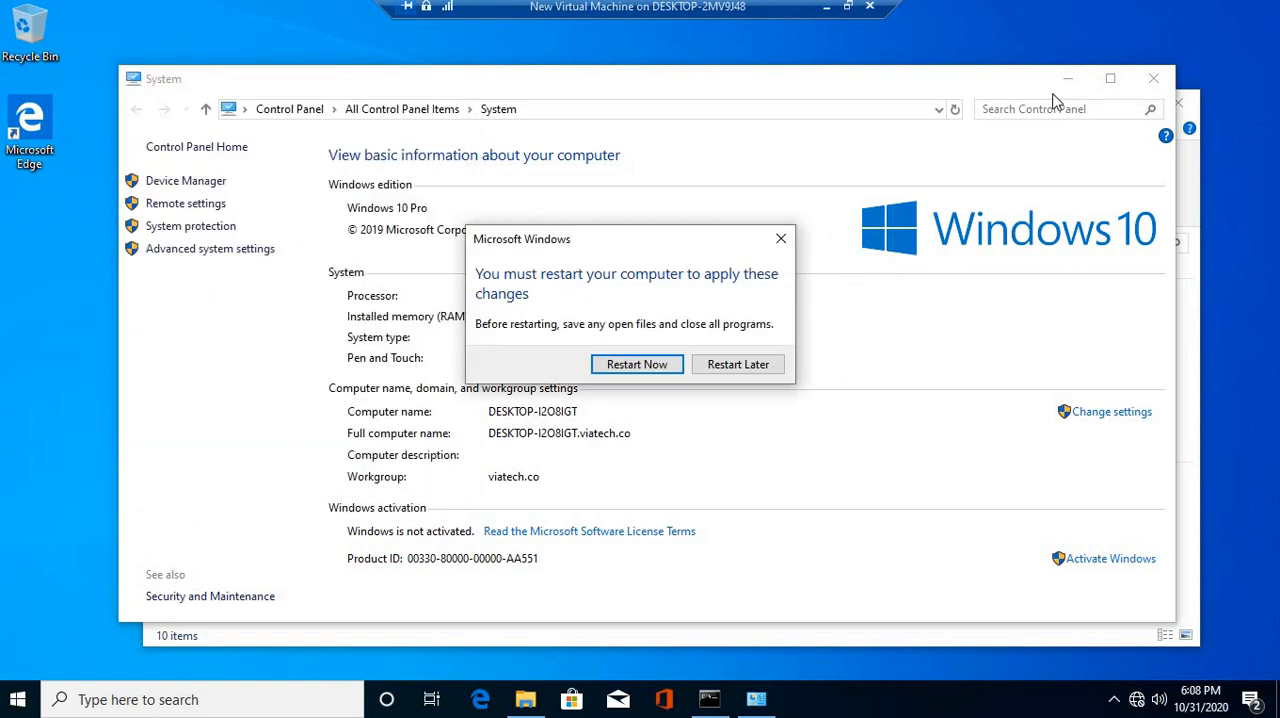
click(632, 366)
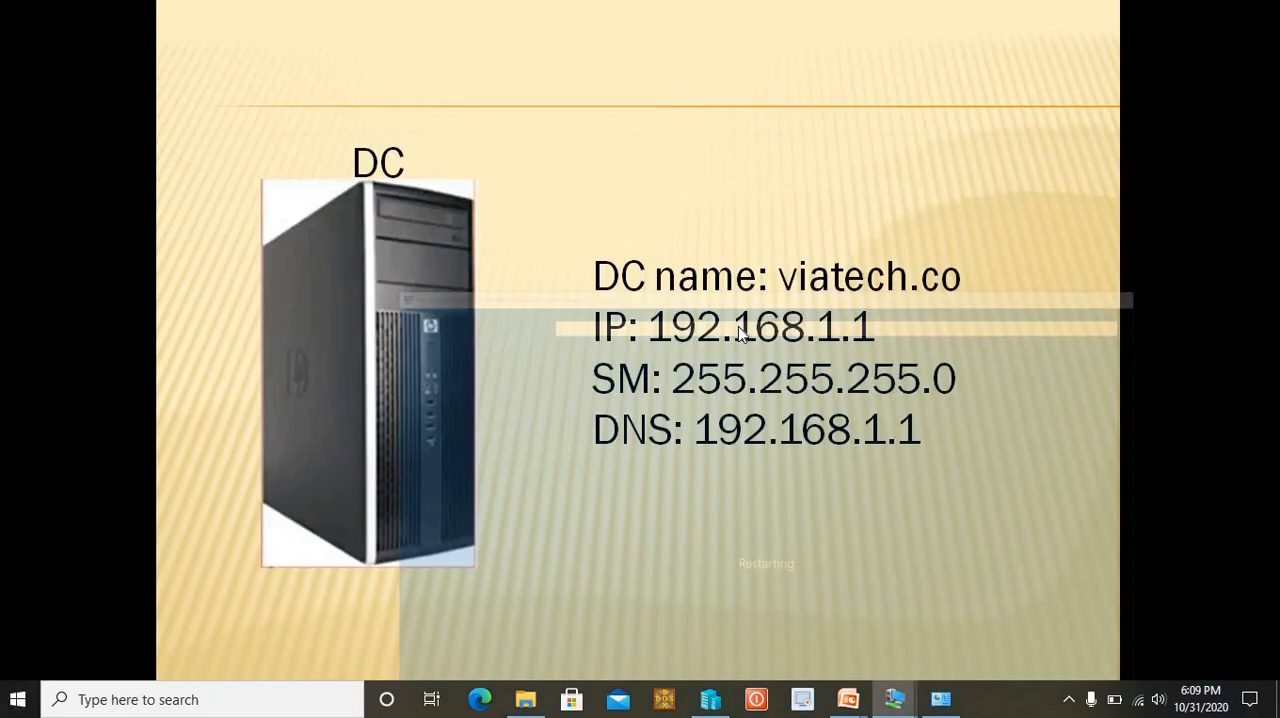
Switch to the server virtual machine, refresh the Computers container of viatech.co in Active Directory, and minimize the virtual machine
key(alt+Tab)
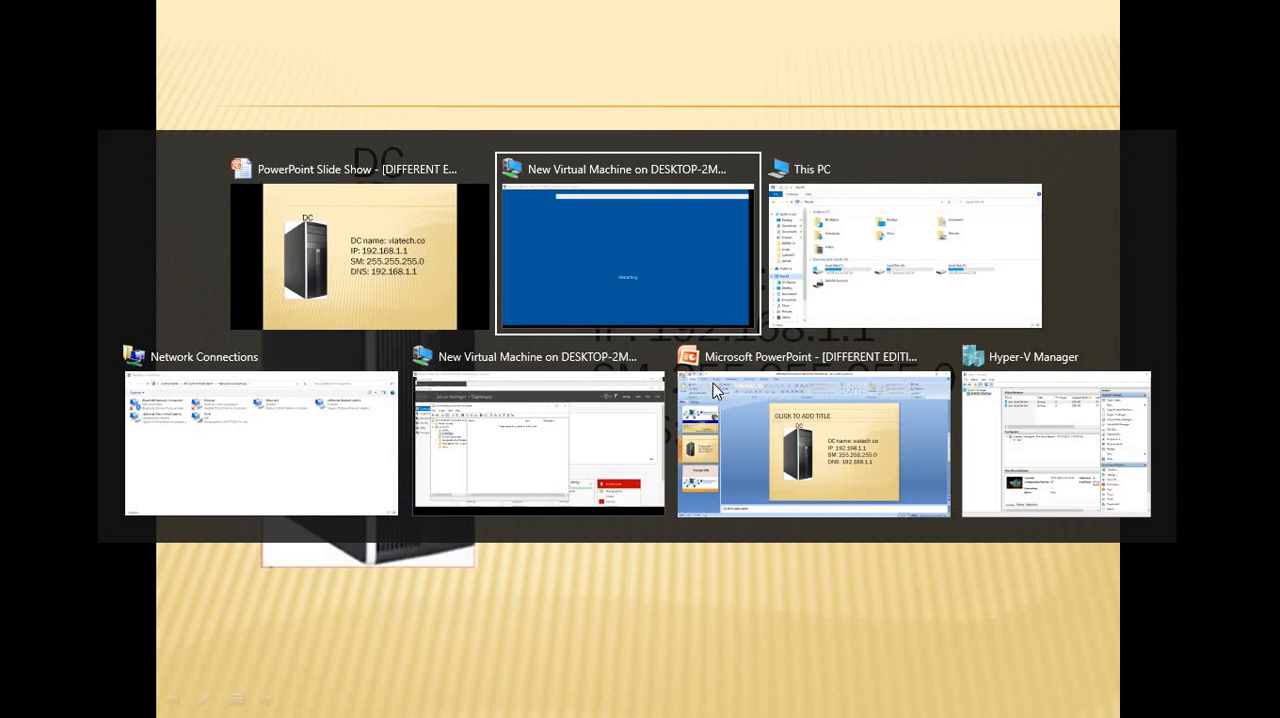
key(alt+Tab)
key(alt+Tab)
key(alt+Tab)
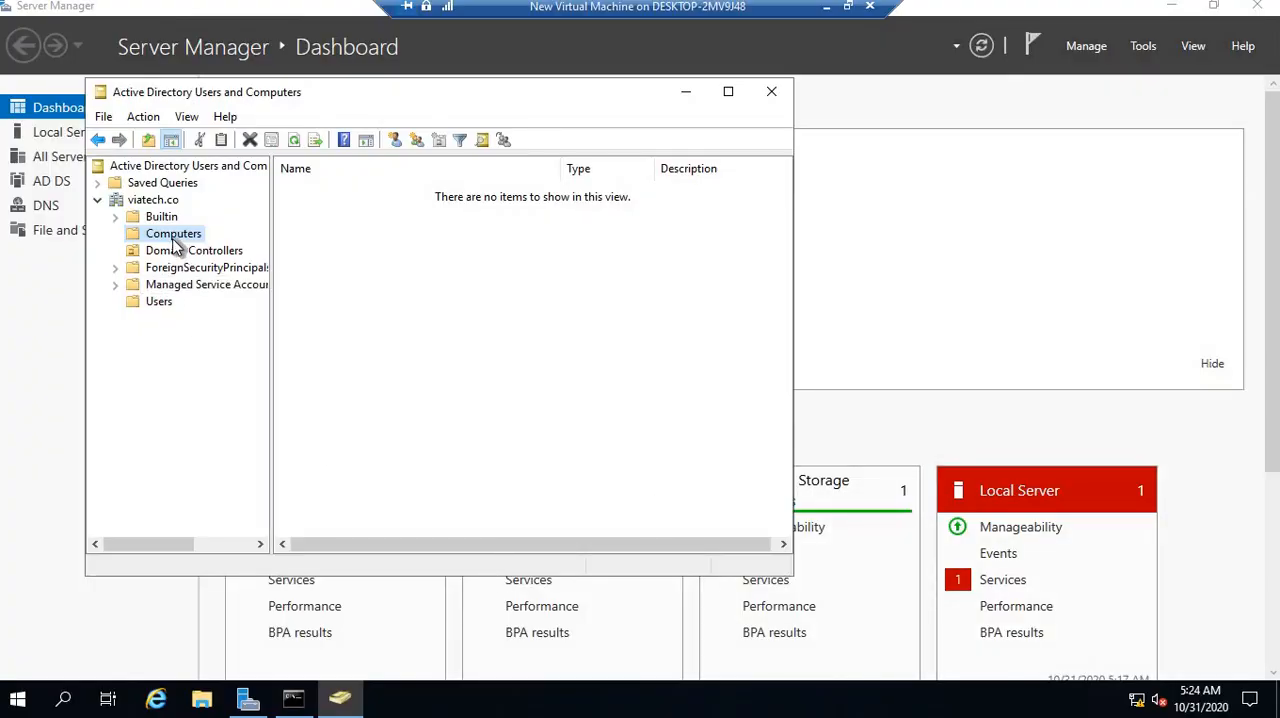
click(294, 143)
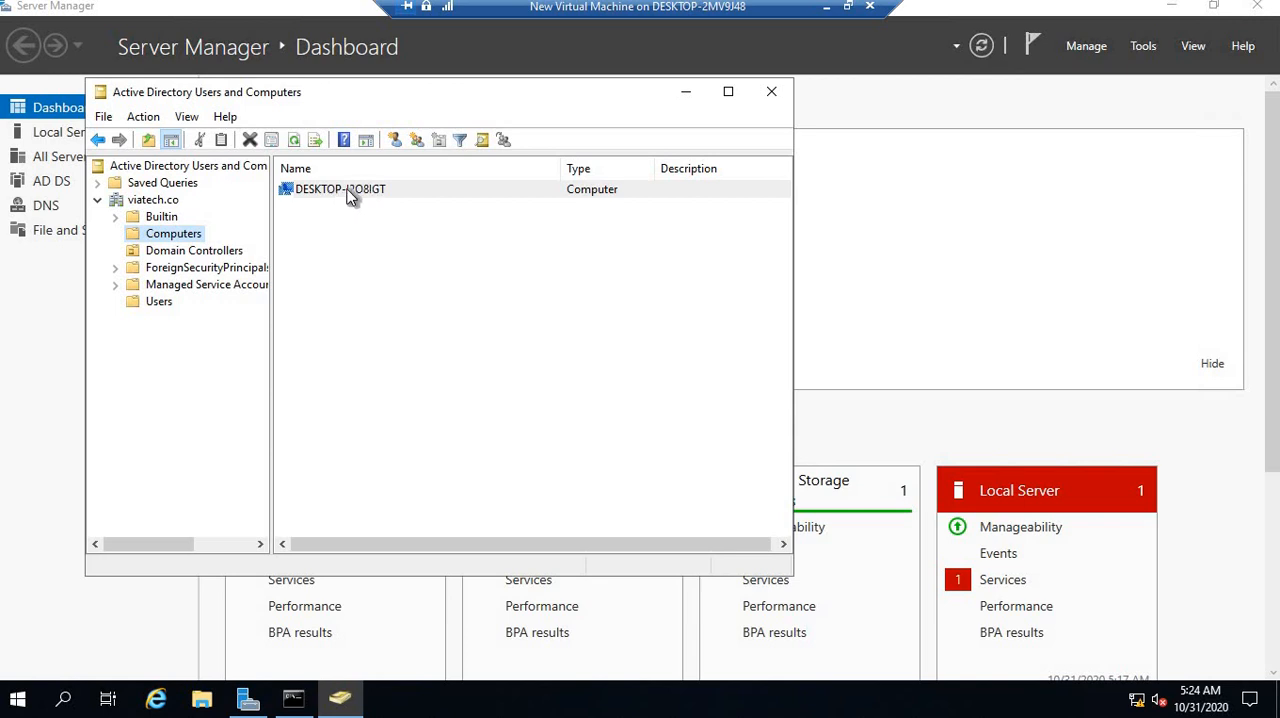
click(827, 14)
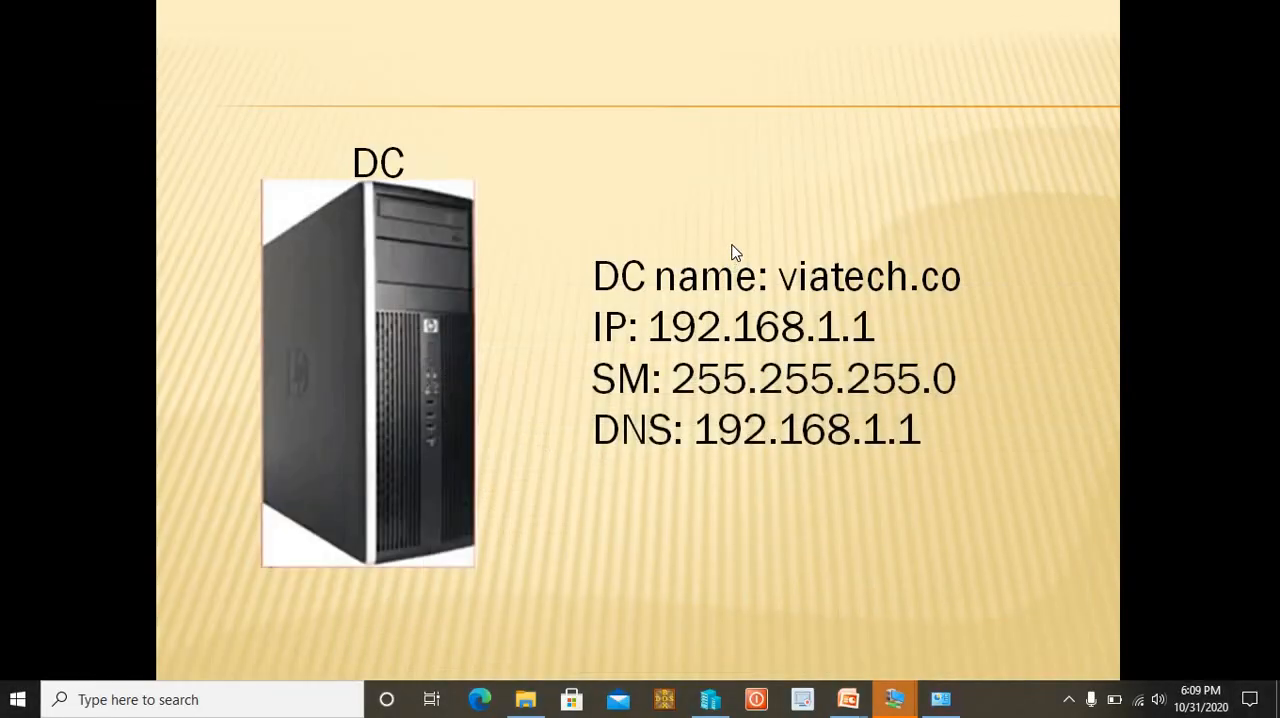